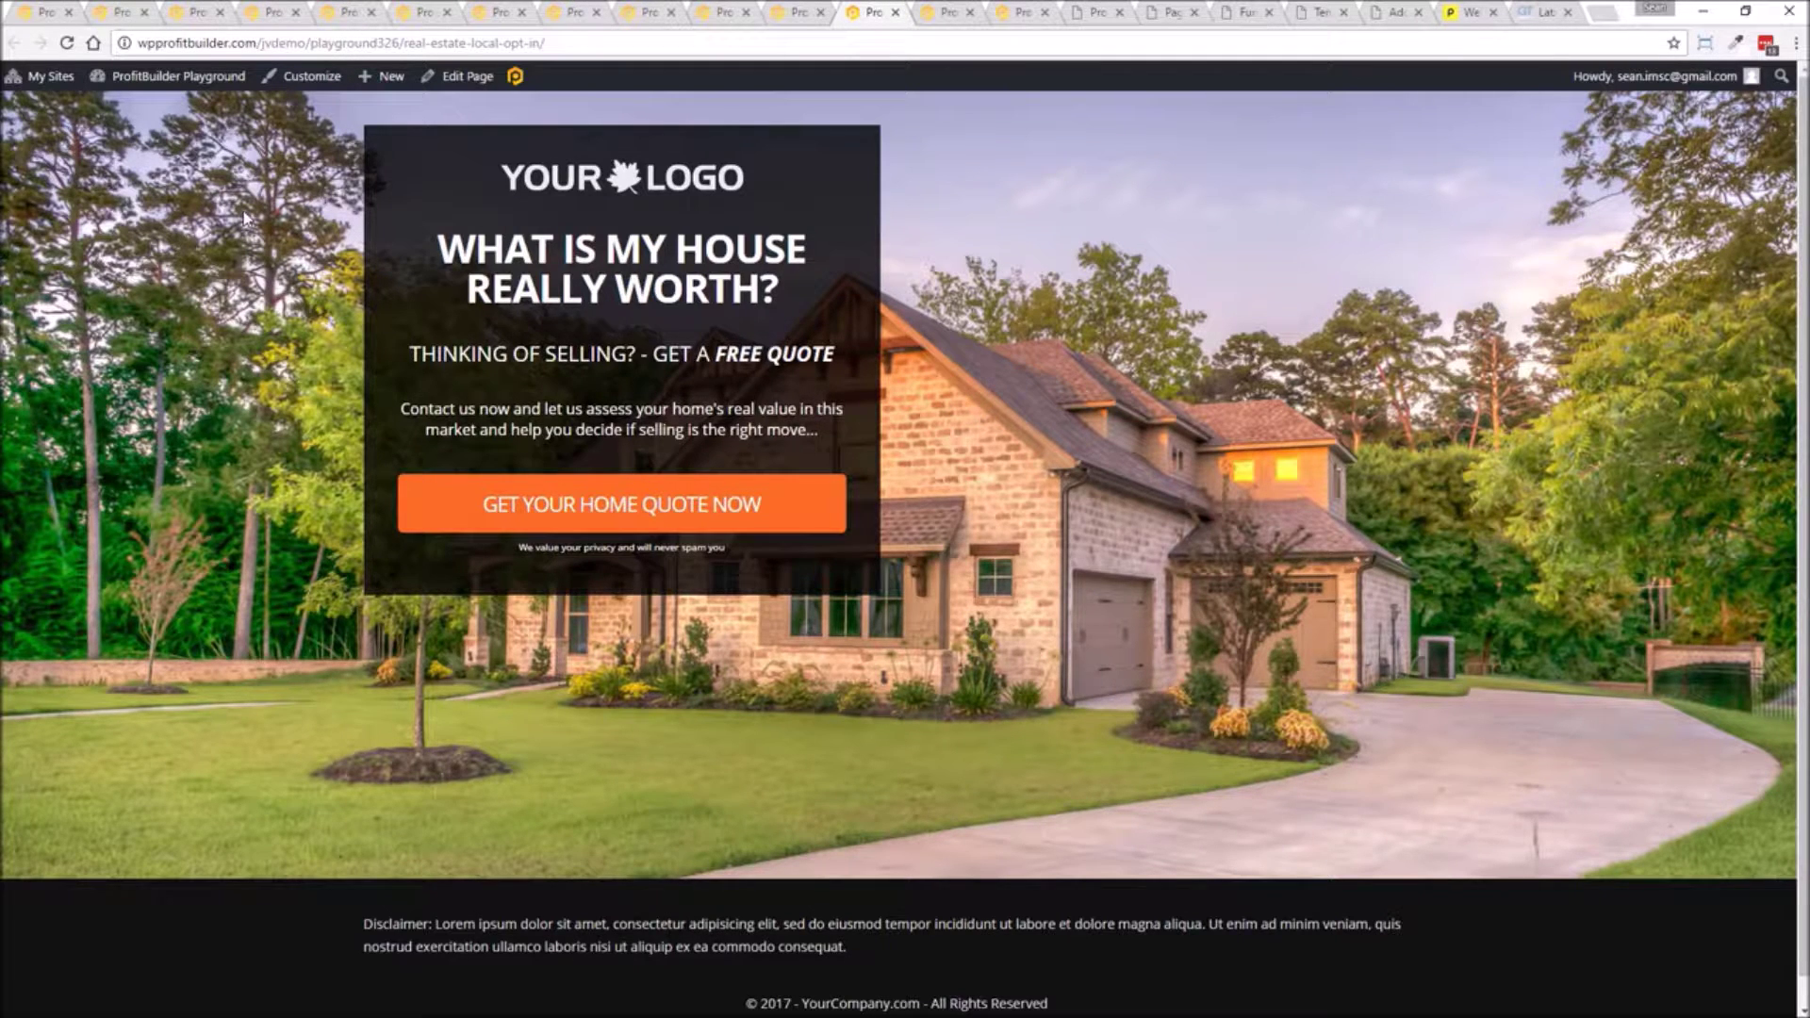
Preview the real estate page's home quote opt-in popup and dismiss it.
click(665, 494)
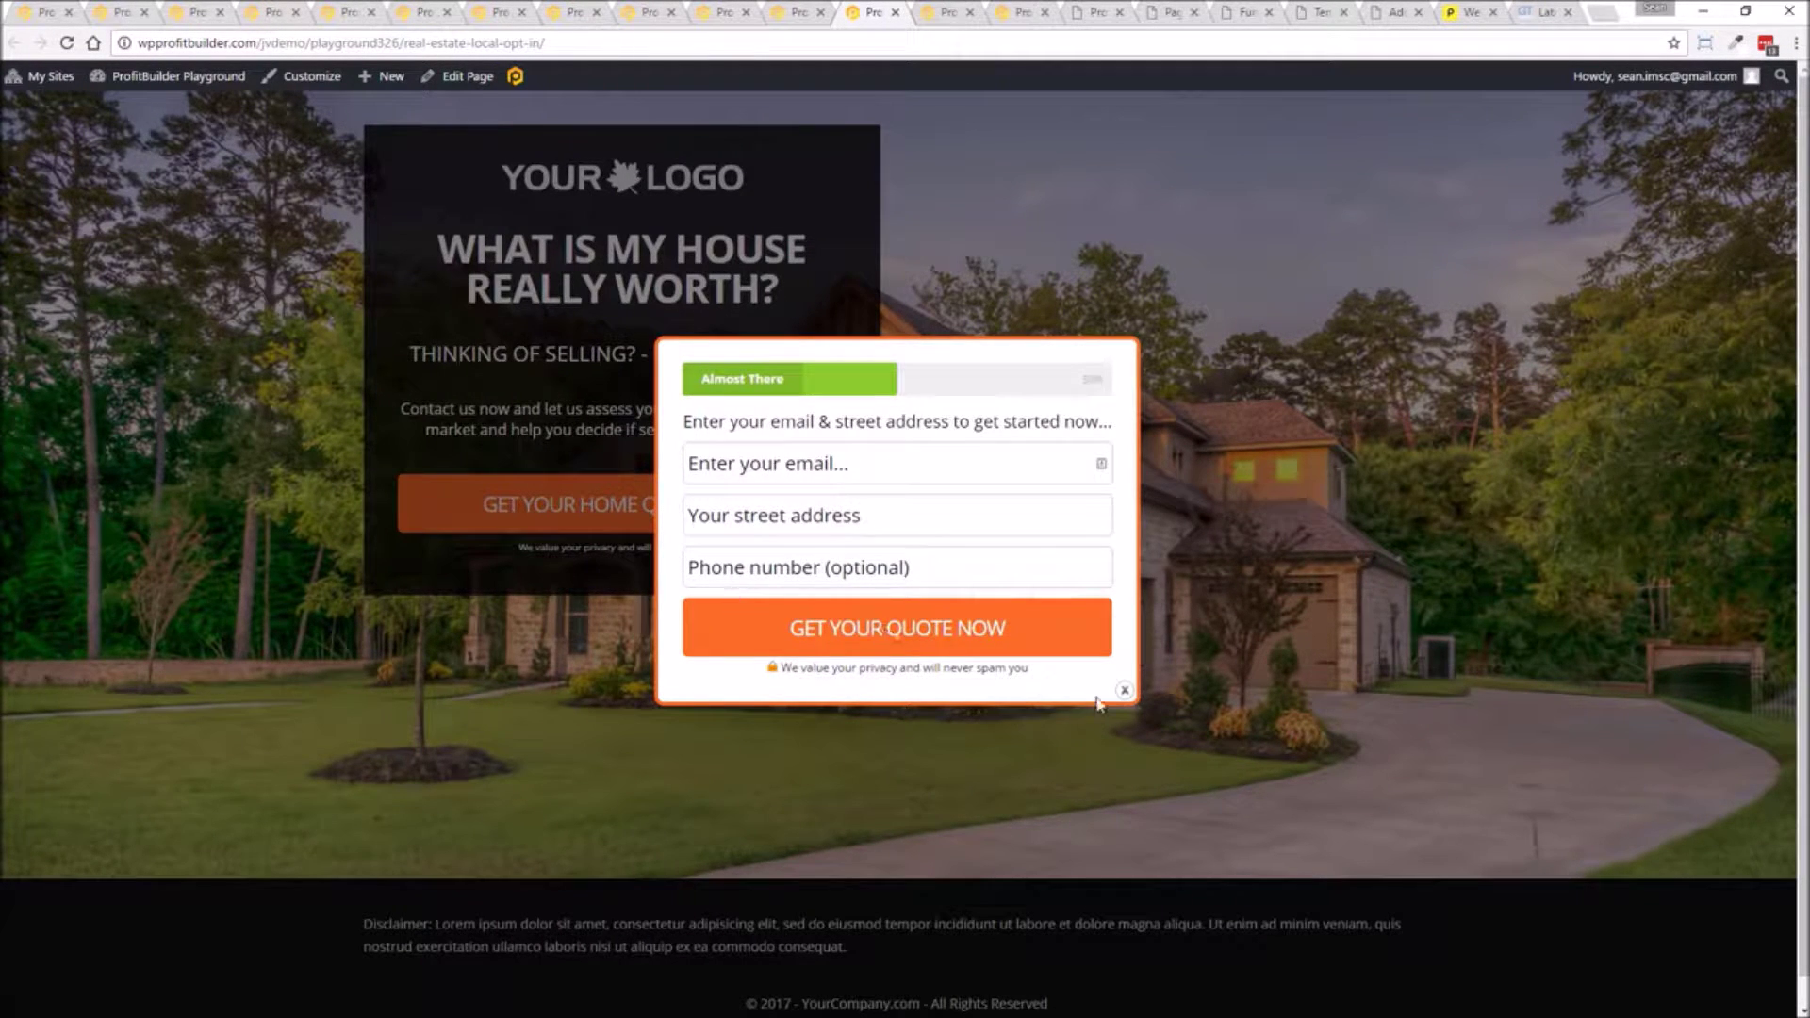
click(1124, 695)
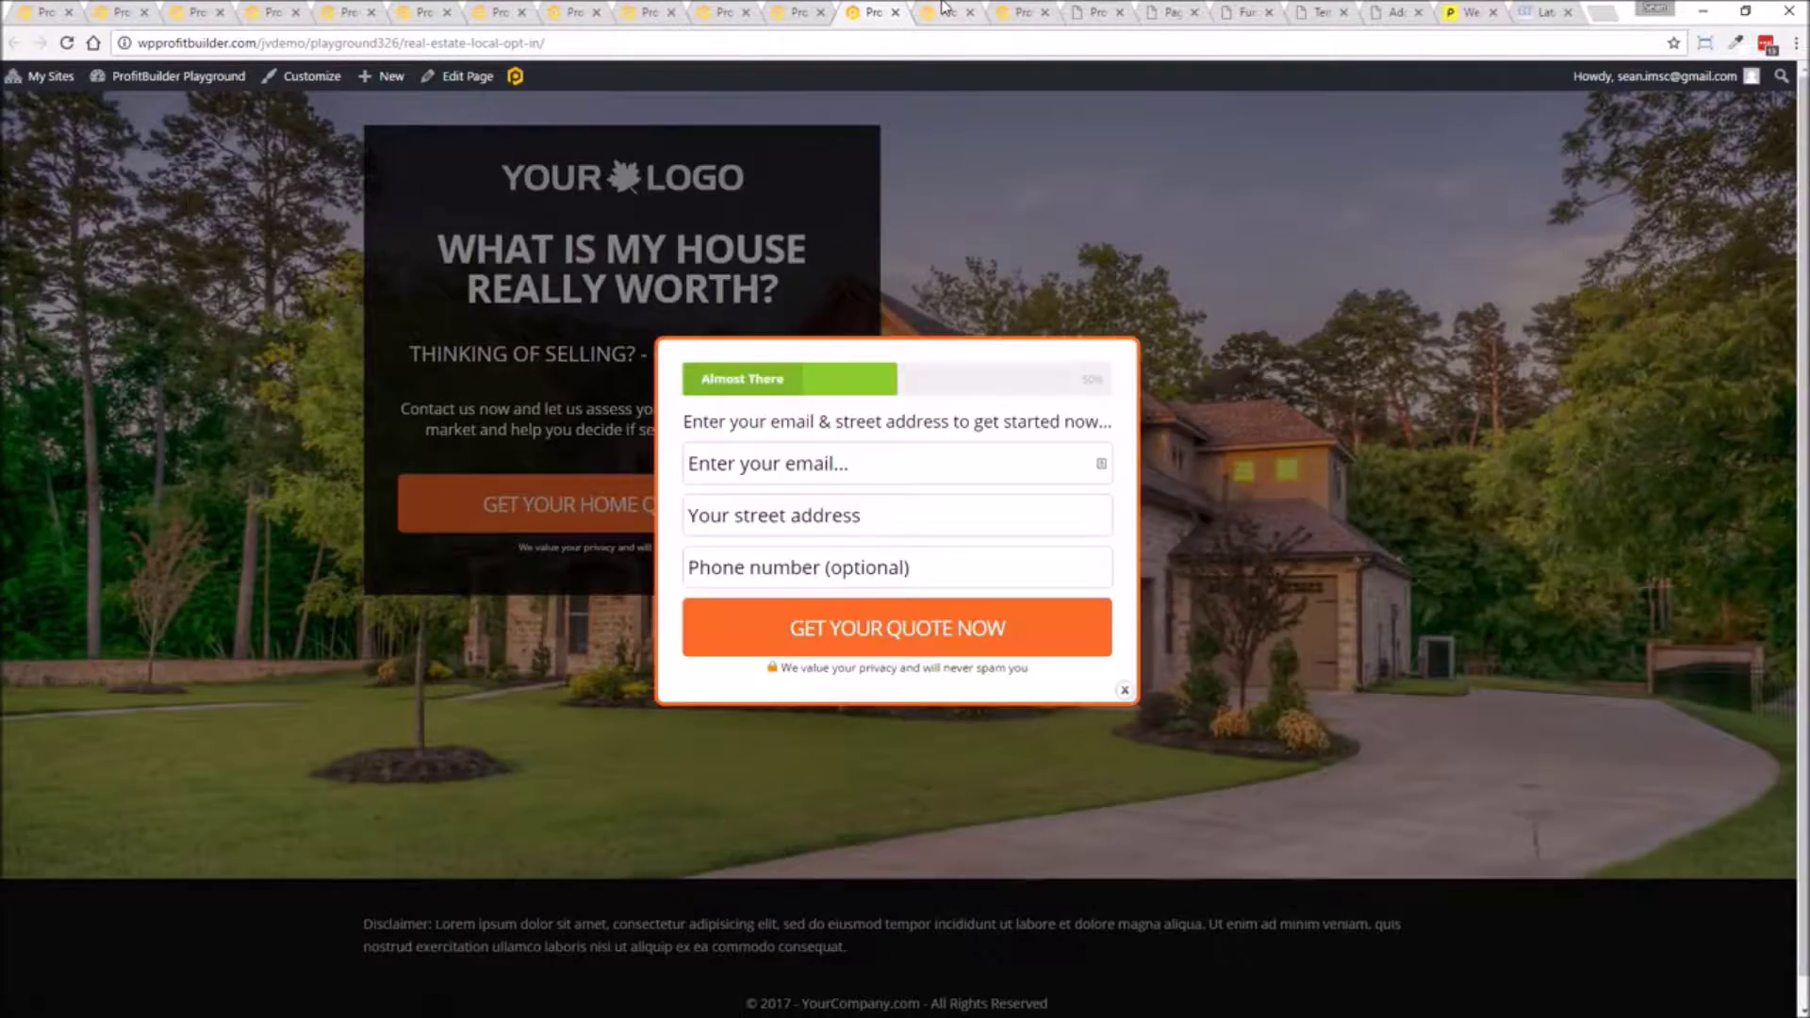
Look through the restaurant landing homepage from its hero section down to the footer and back.
click(946, 12)
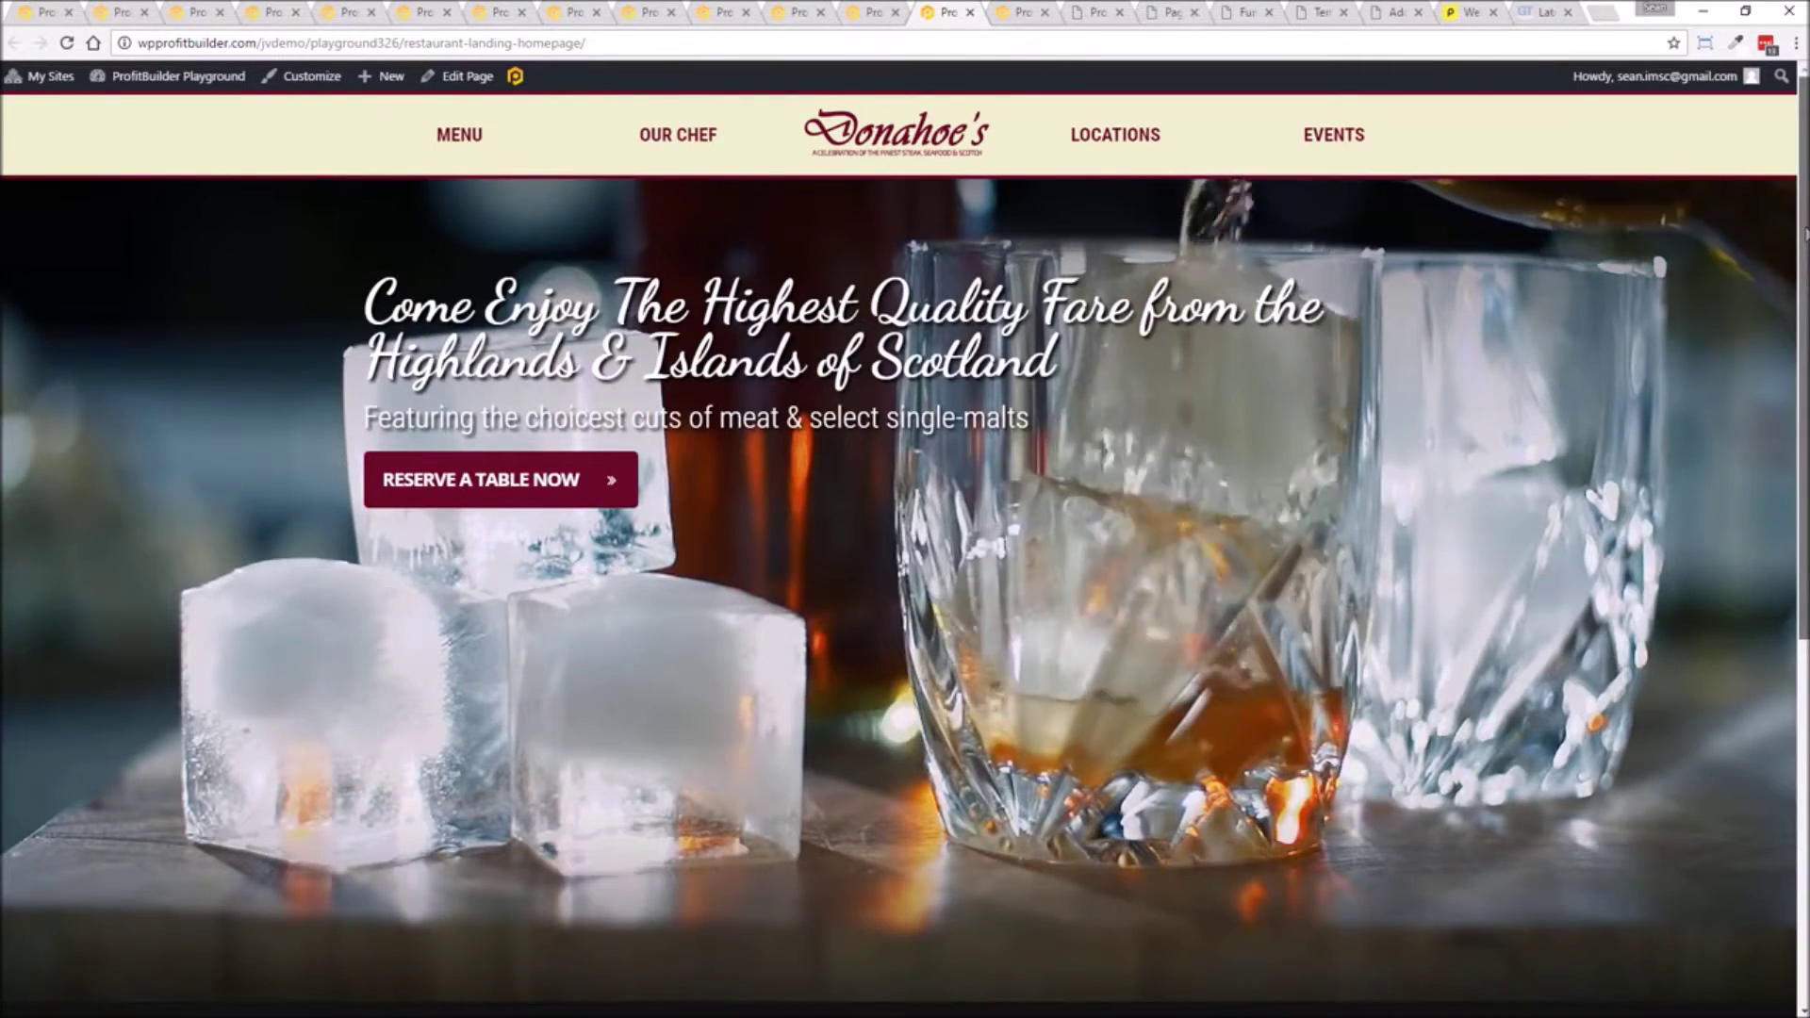
scroll(904, 509, down, 1)
scroll(1769, 578, down, 10)
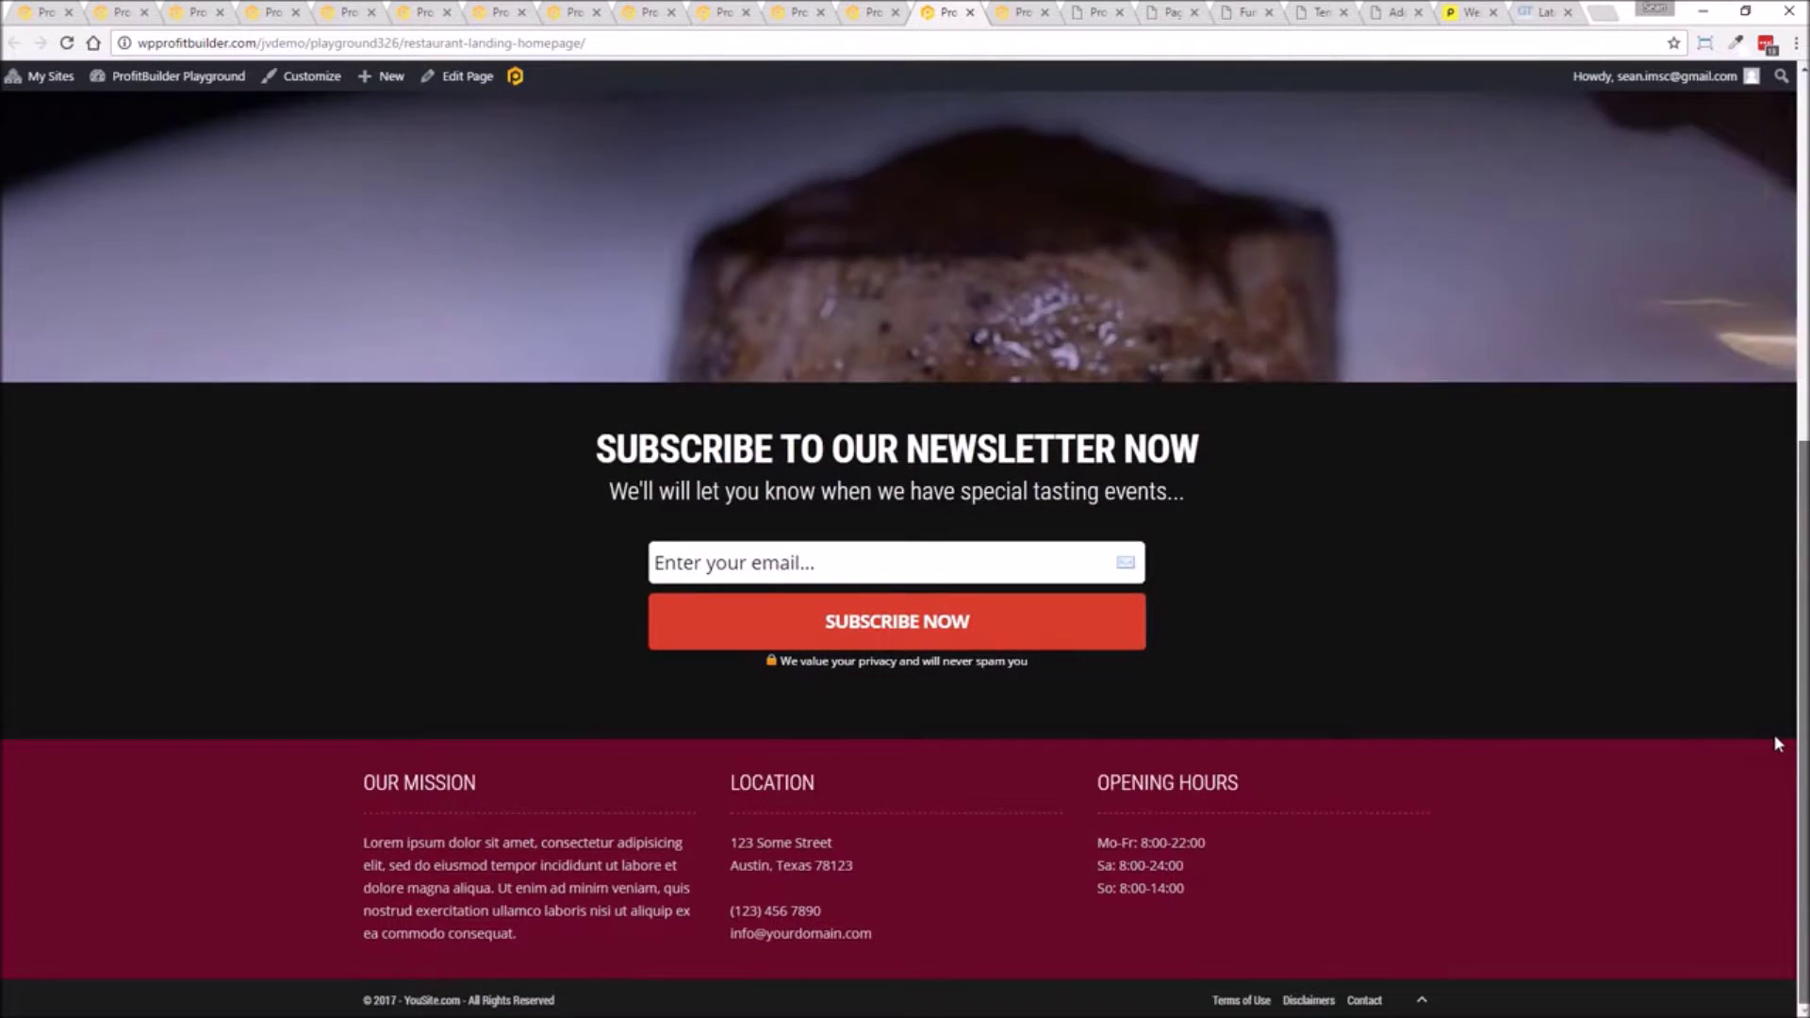
scroll(1773, 734, up, 10)
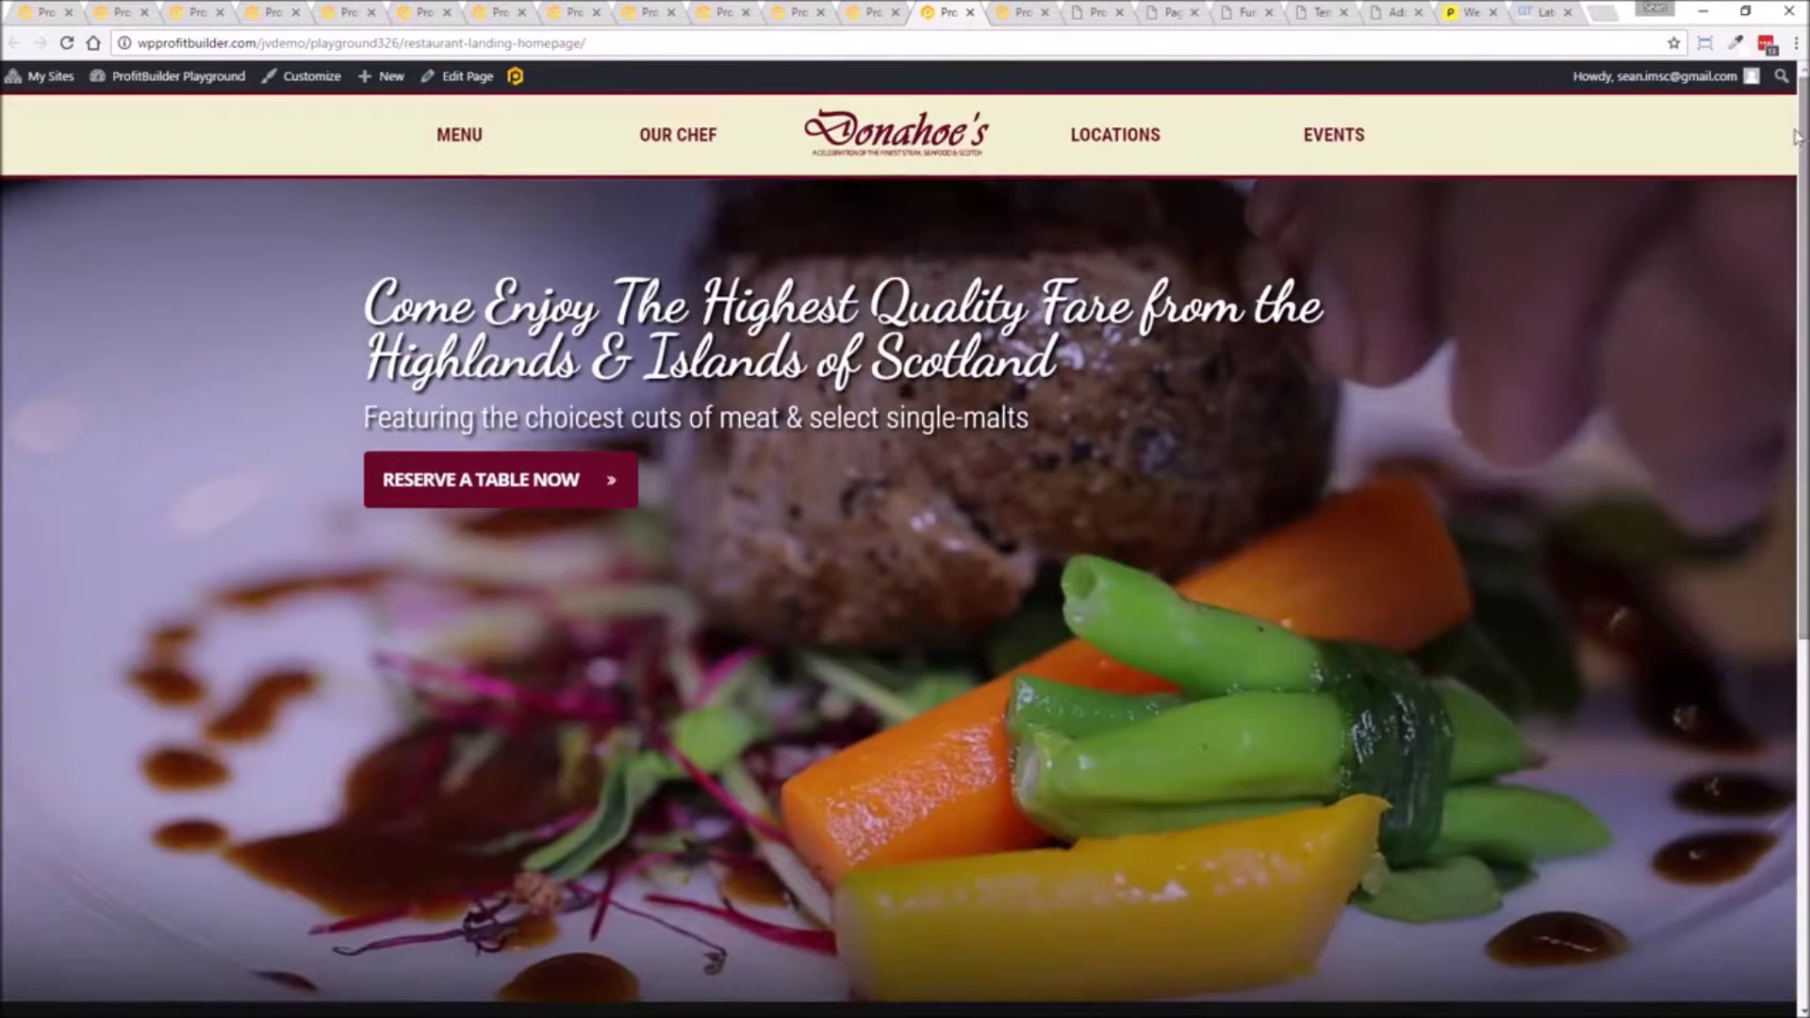
Open the streamline video webinar page, preview its registration popup and dismiss it.
click(1006, 7)
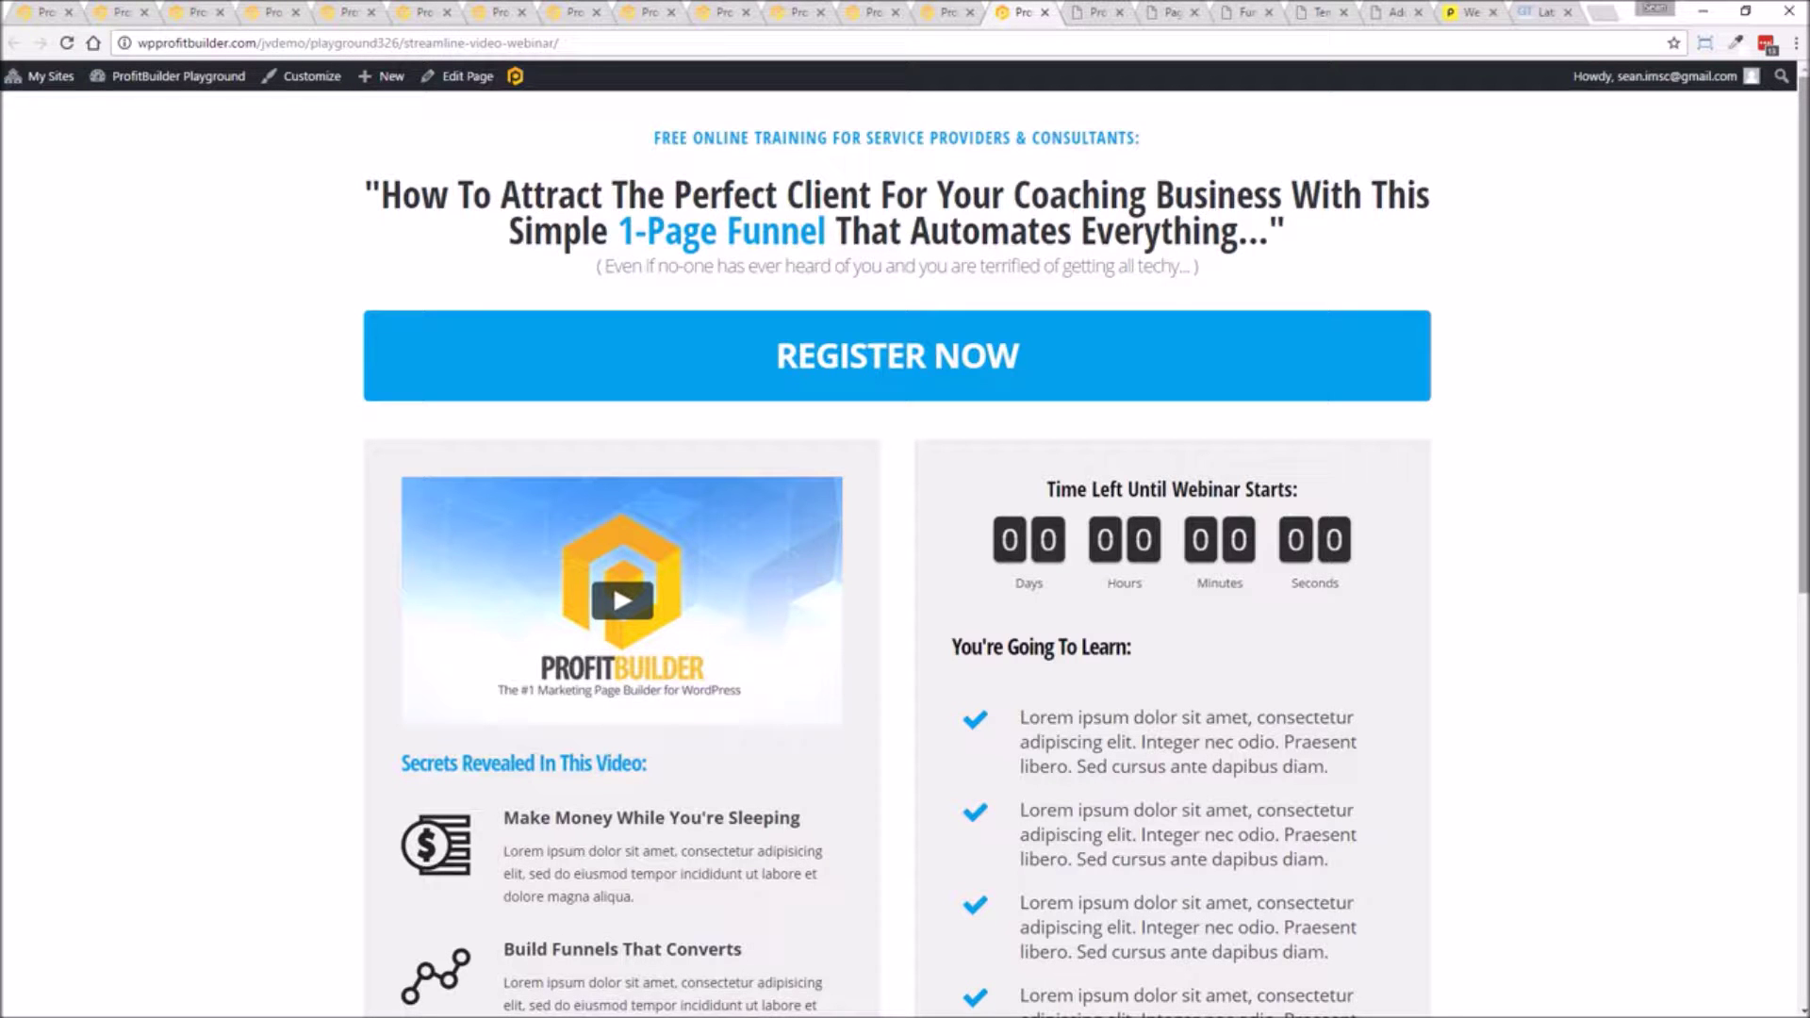
drag(1802, 330, 1251, 37)
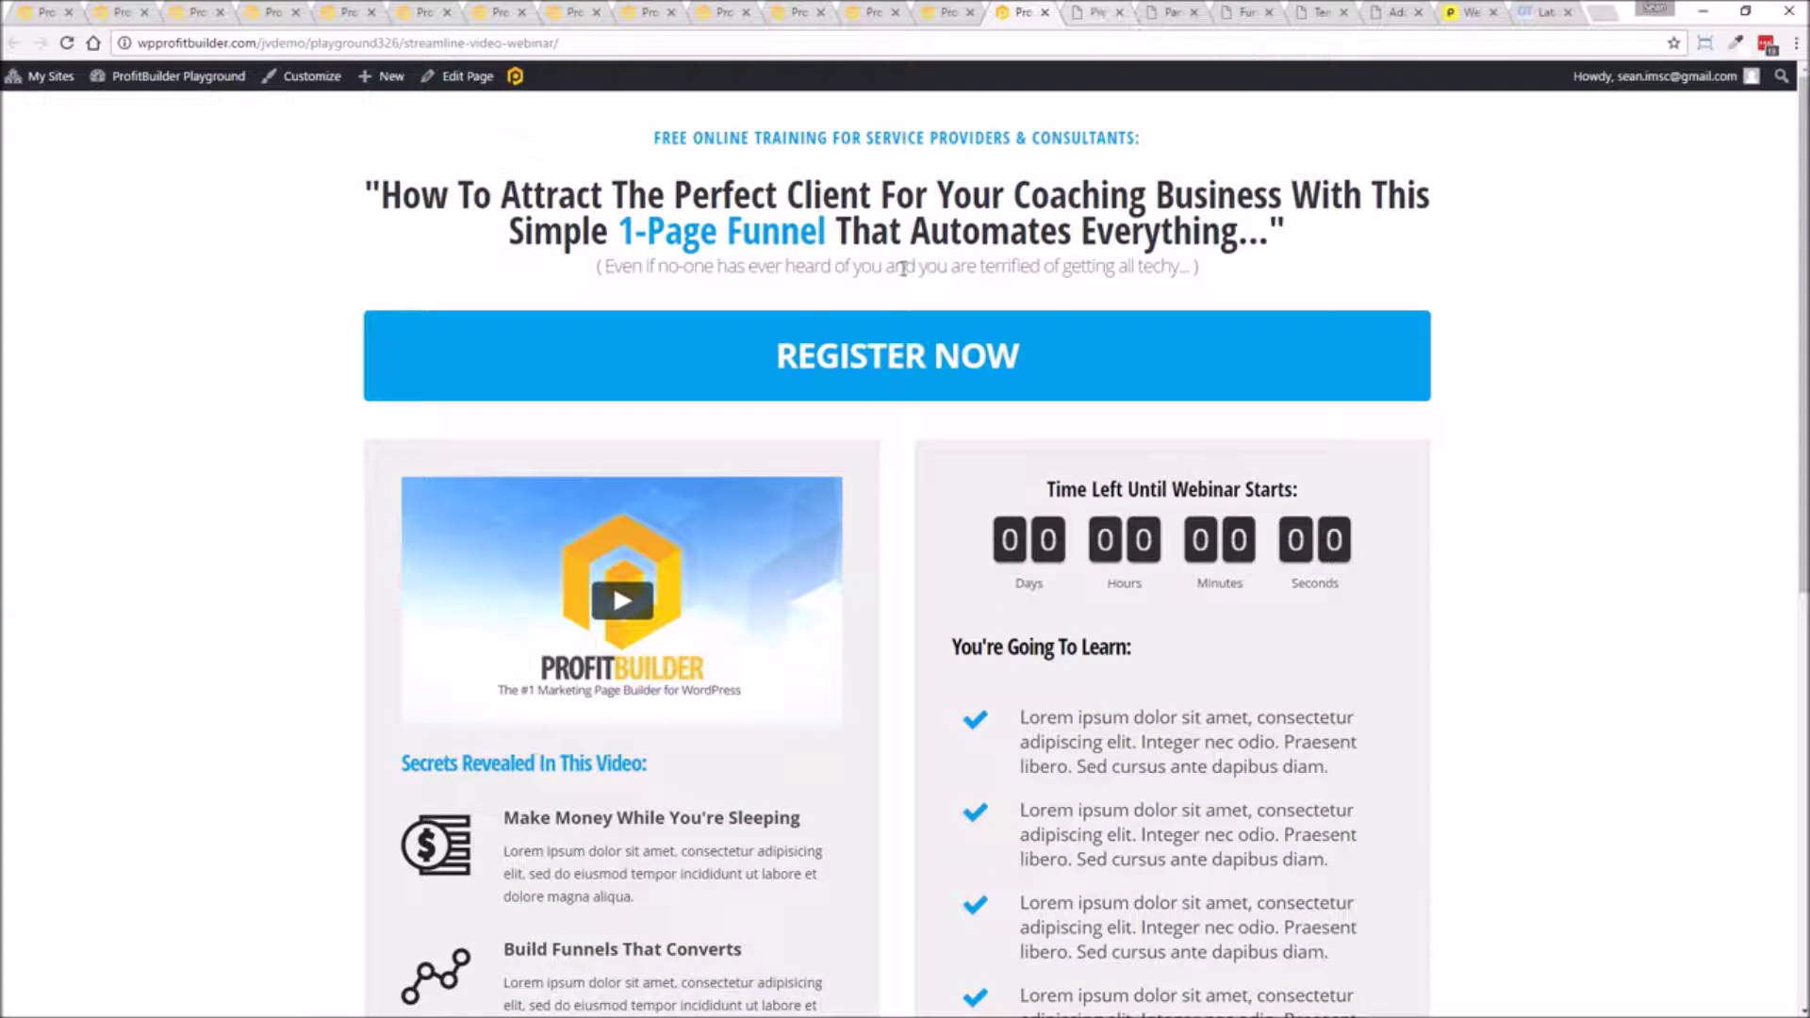
click(826, 351)
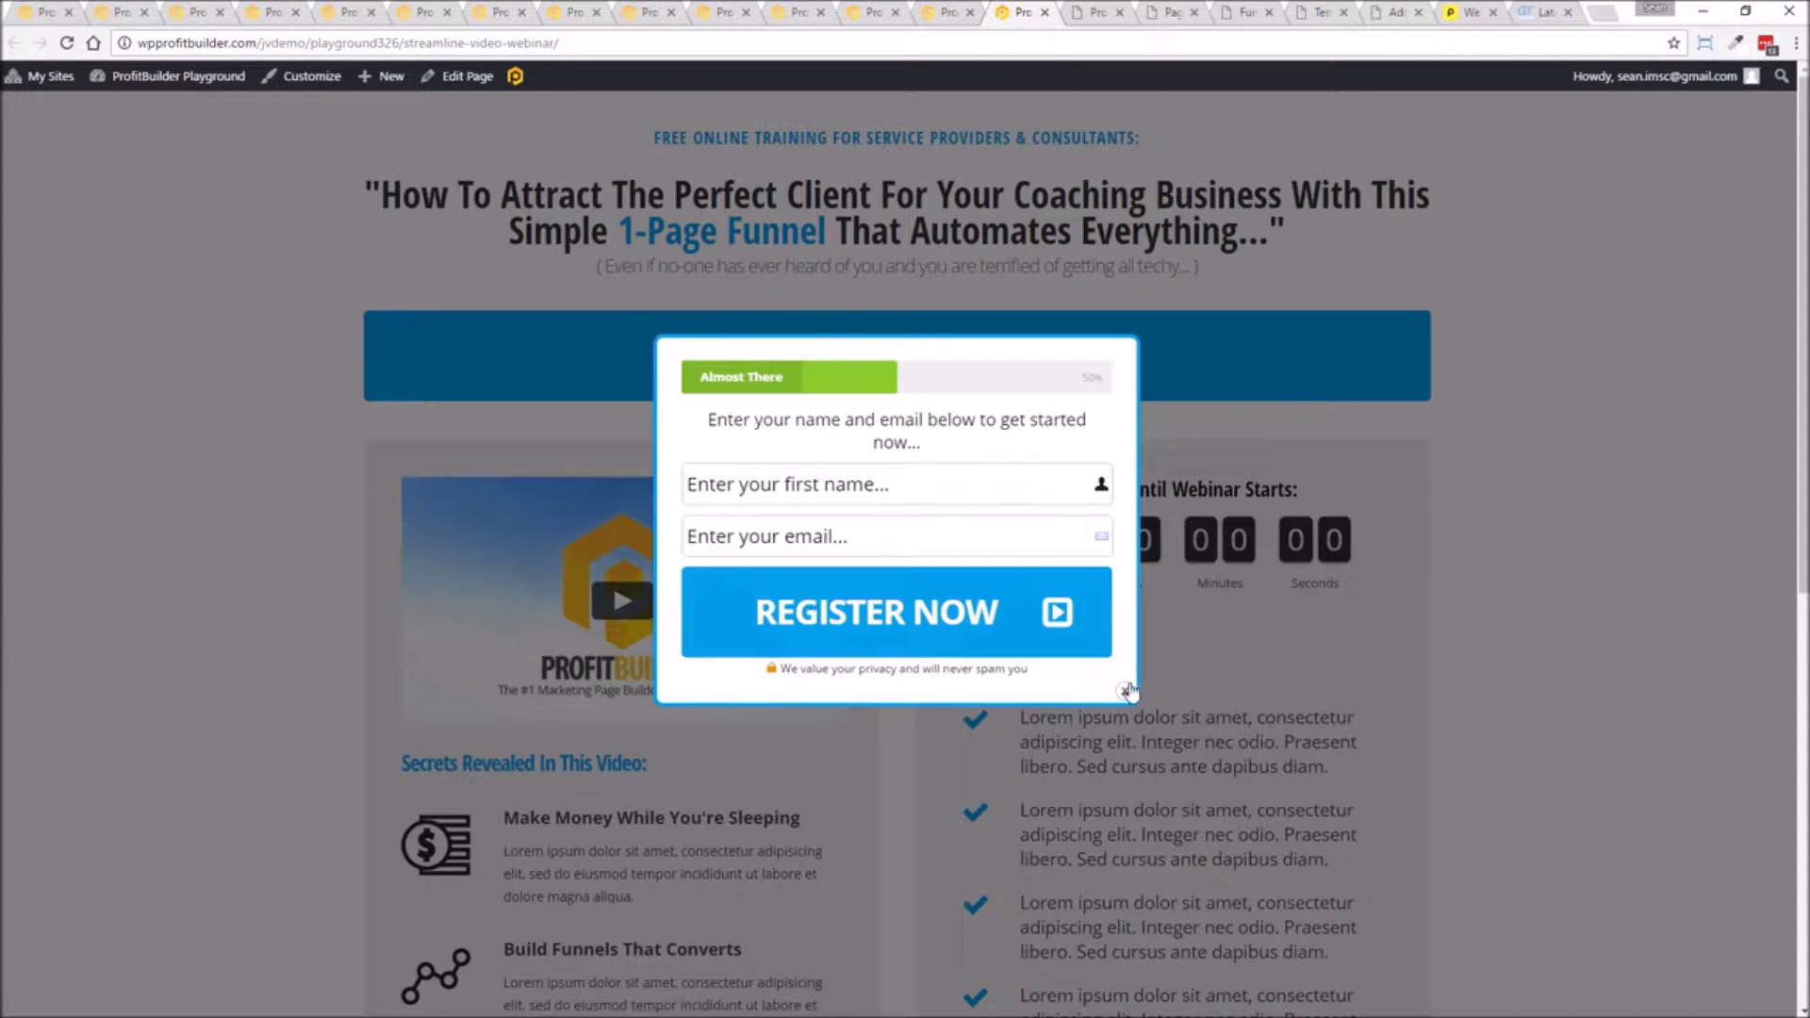
click(1125, 693)
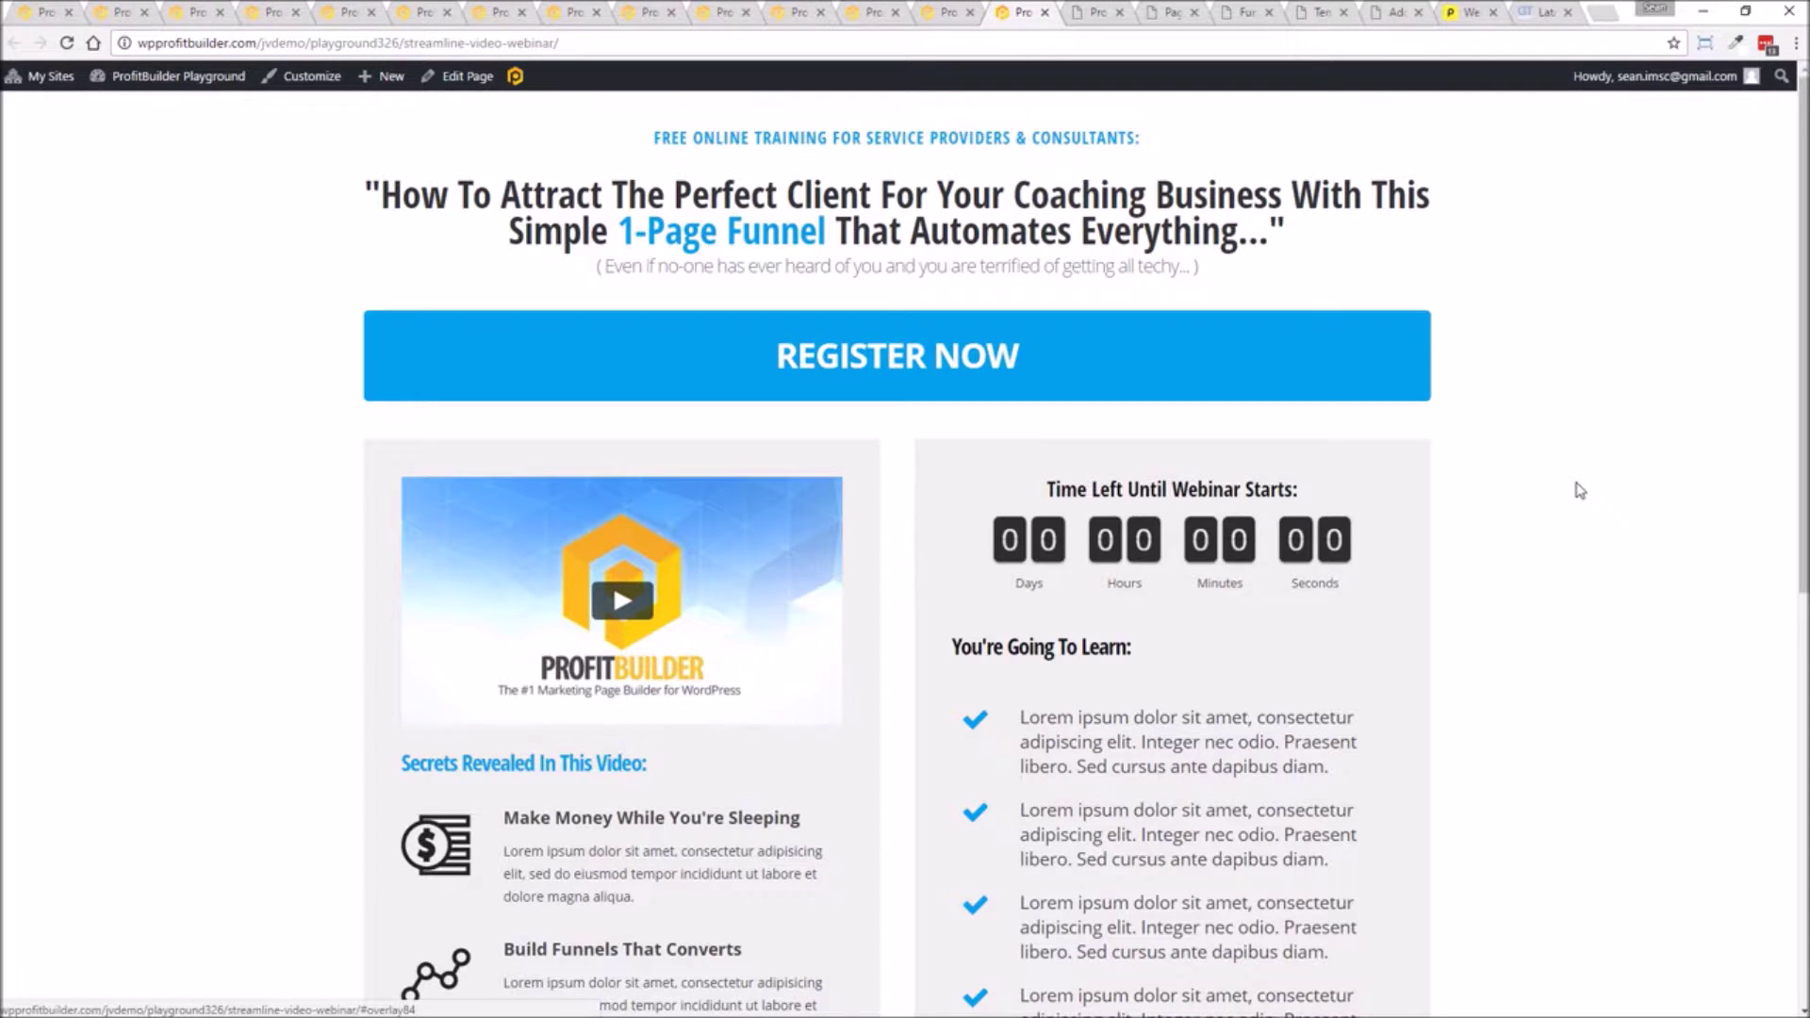
Switch to the page editor holding the Free Master Class page.
click(1112, 11)
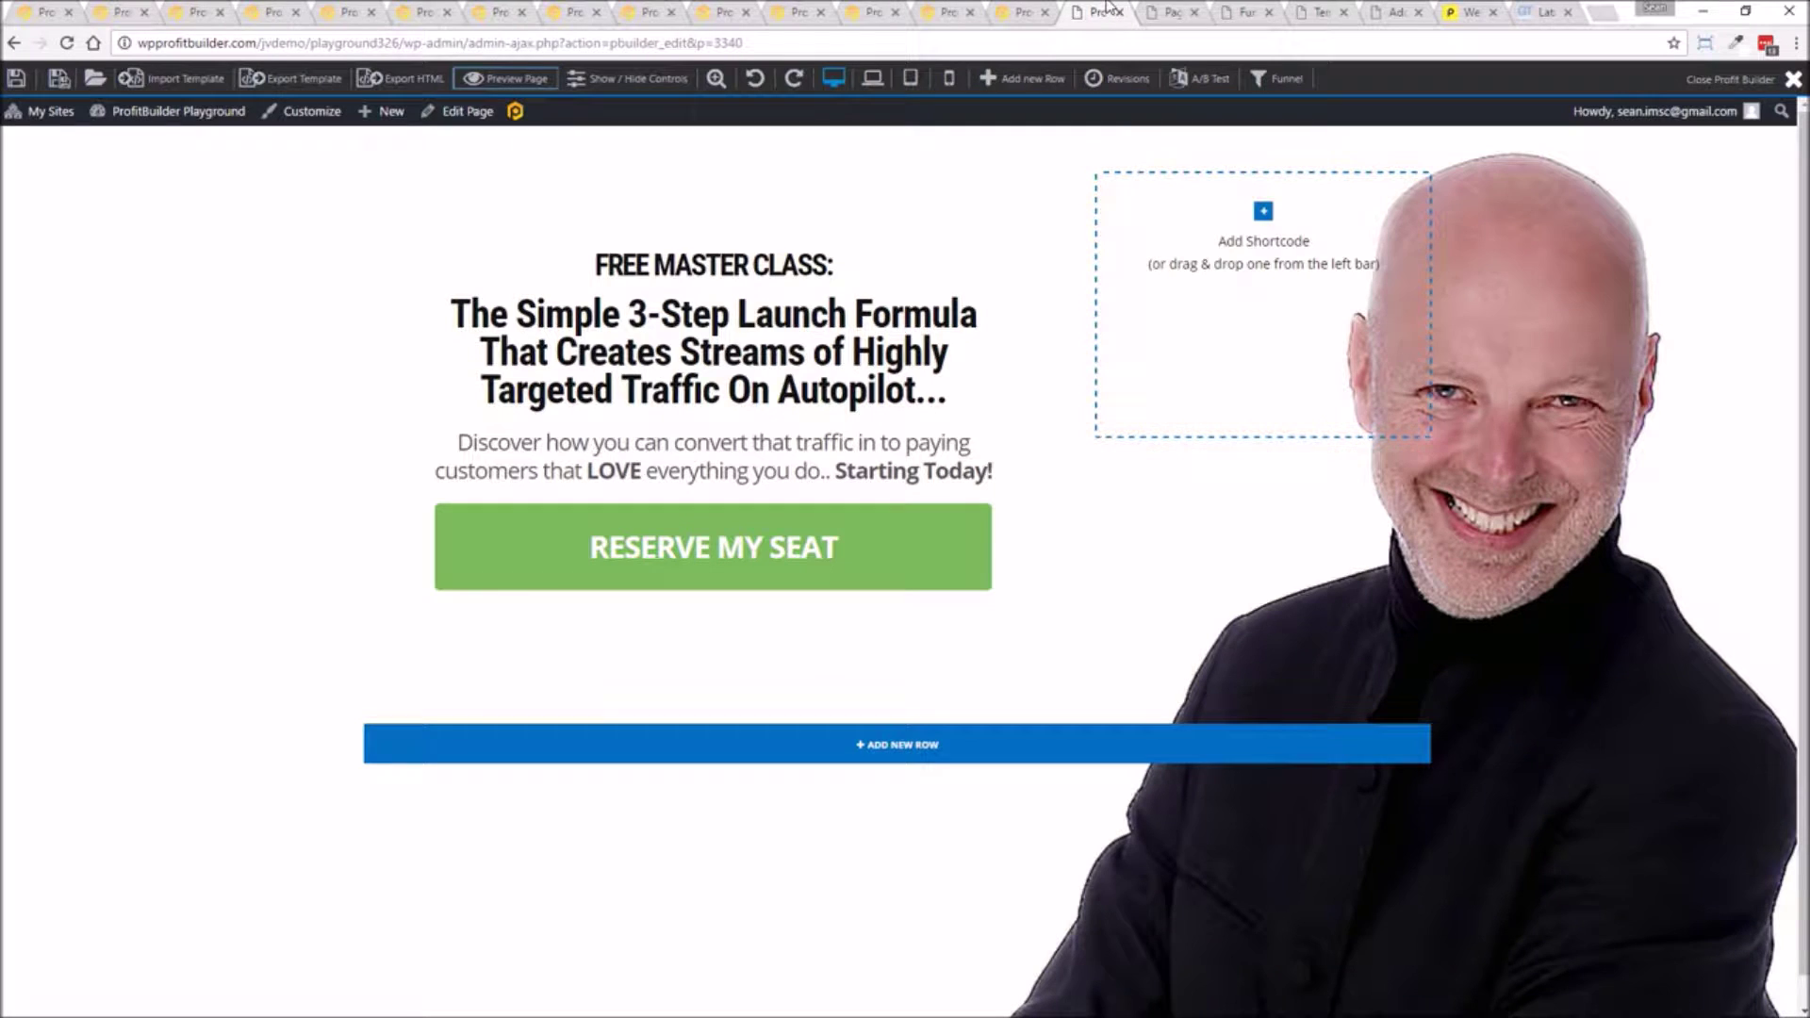
mouse_move(467, 629)
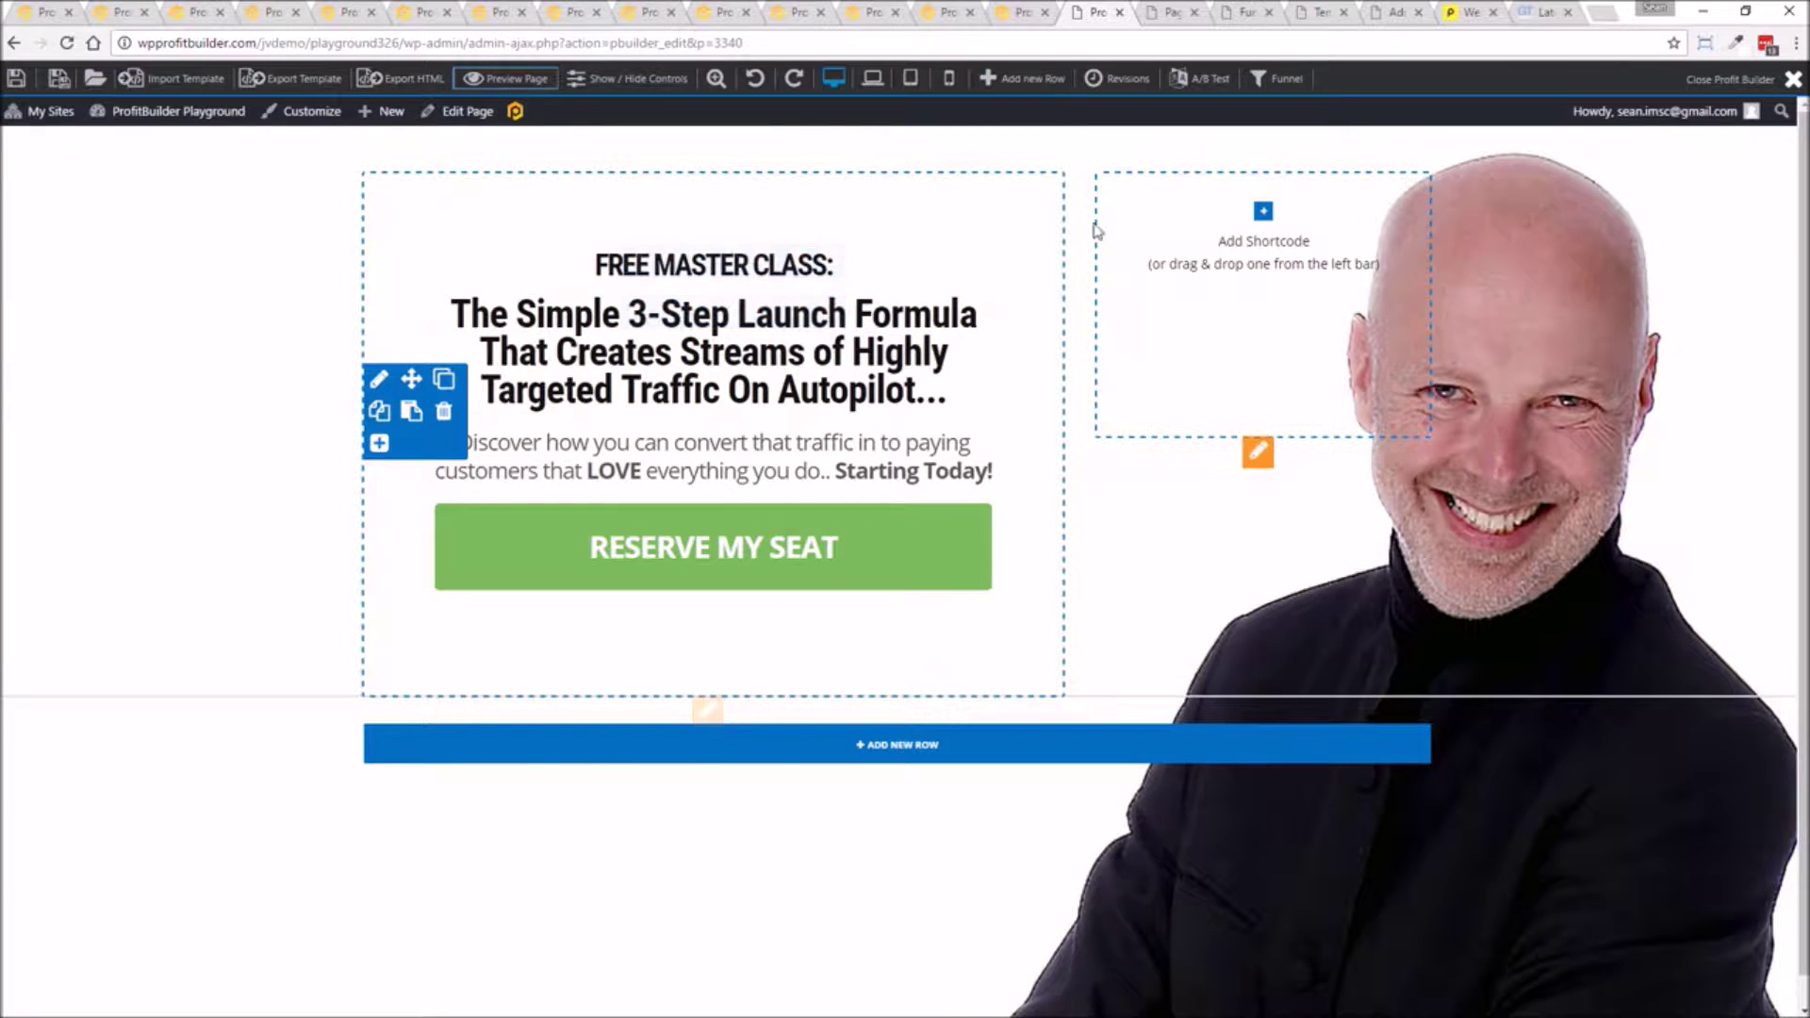
mouse_move(132, 113)
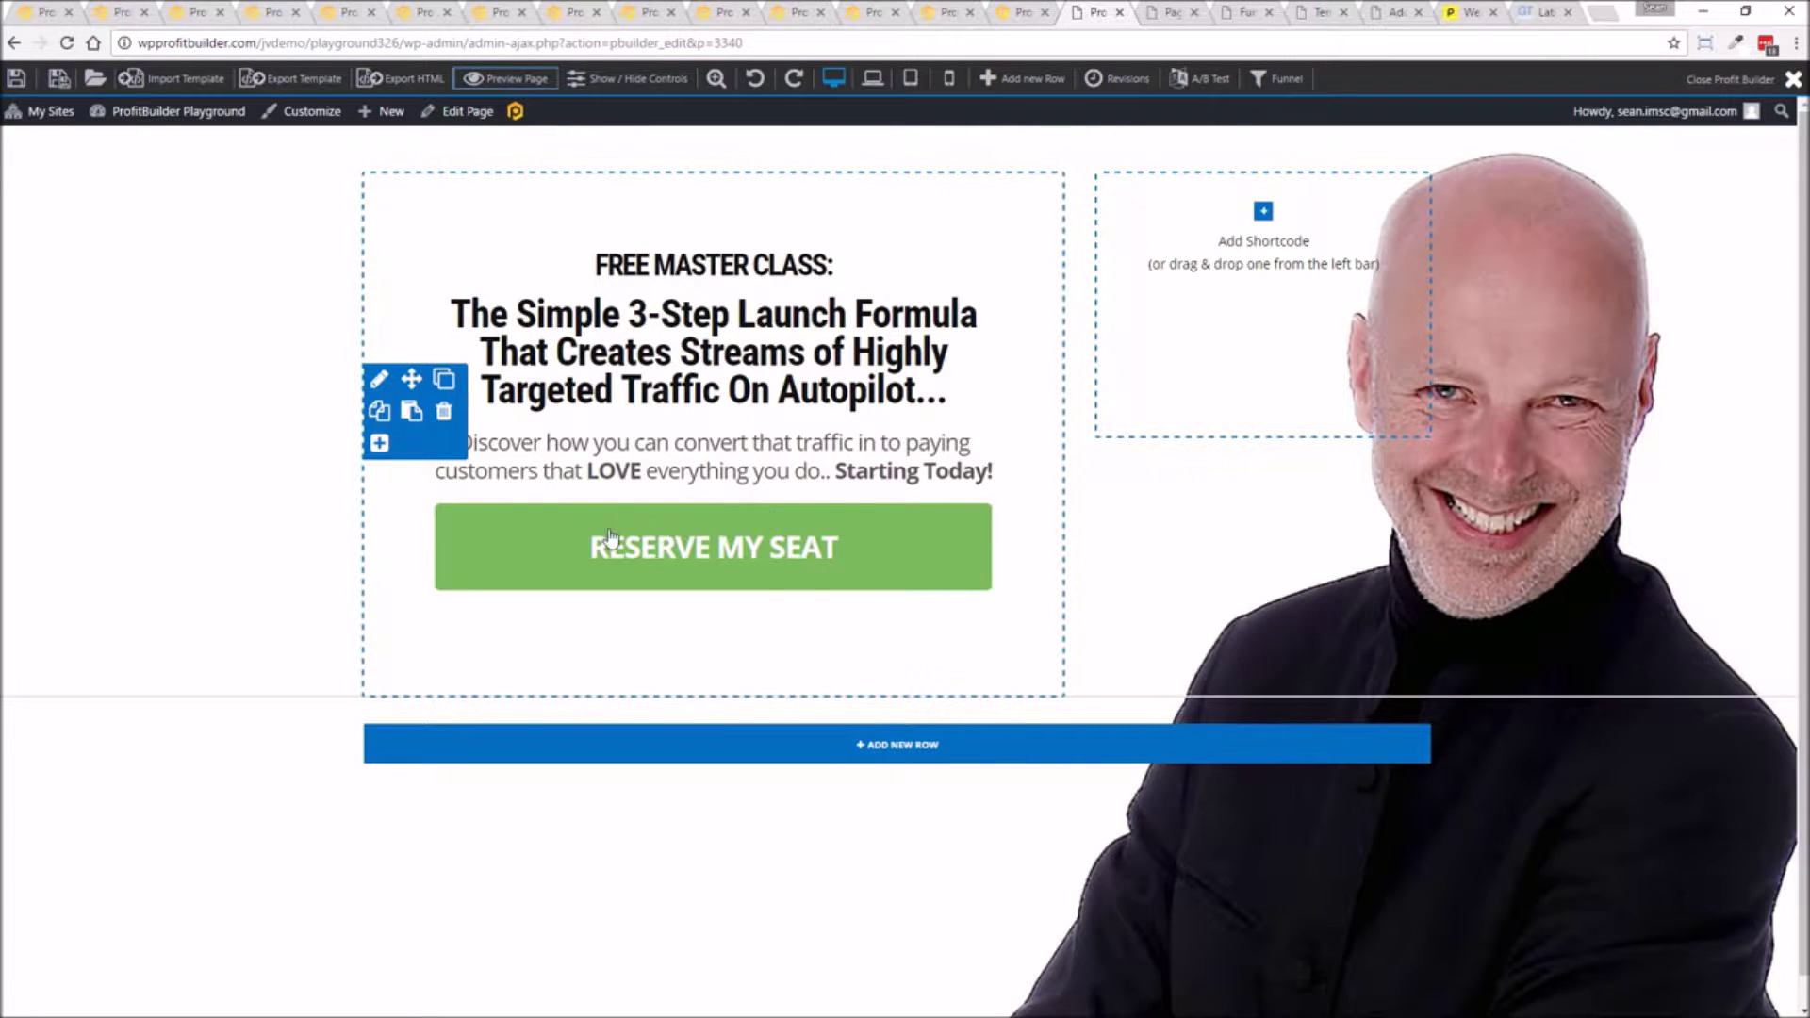
Add a Button element to the empty column beside the Free Master Class text and an Image element below it.
click(1263, 211)
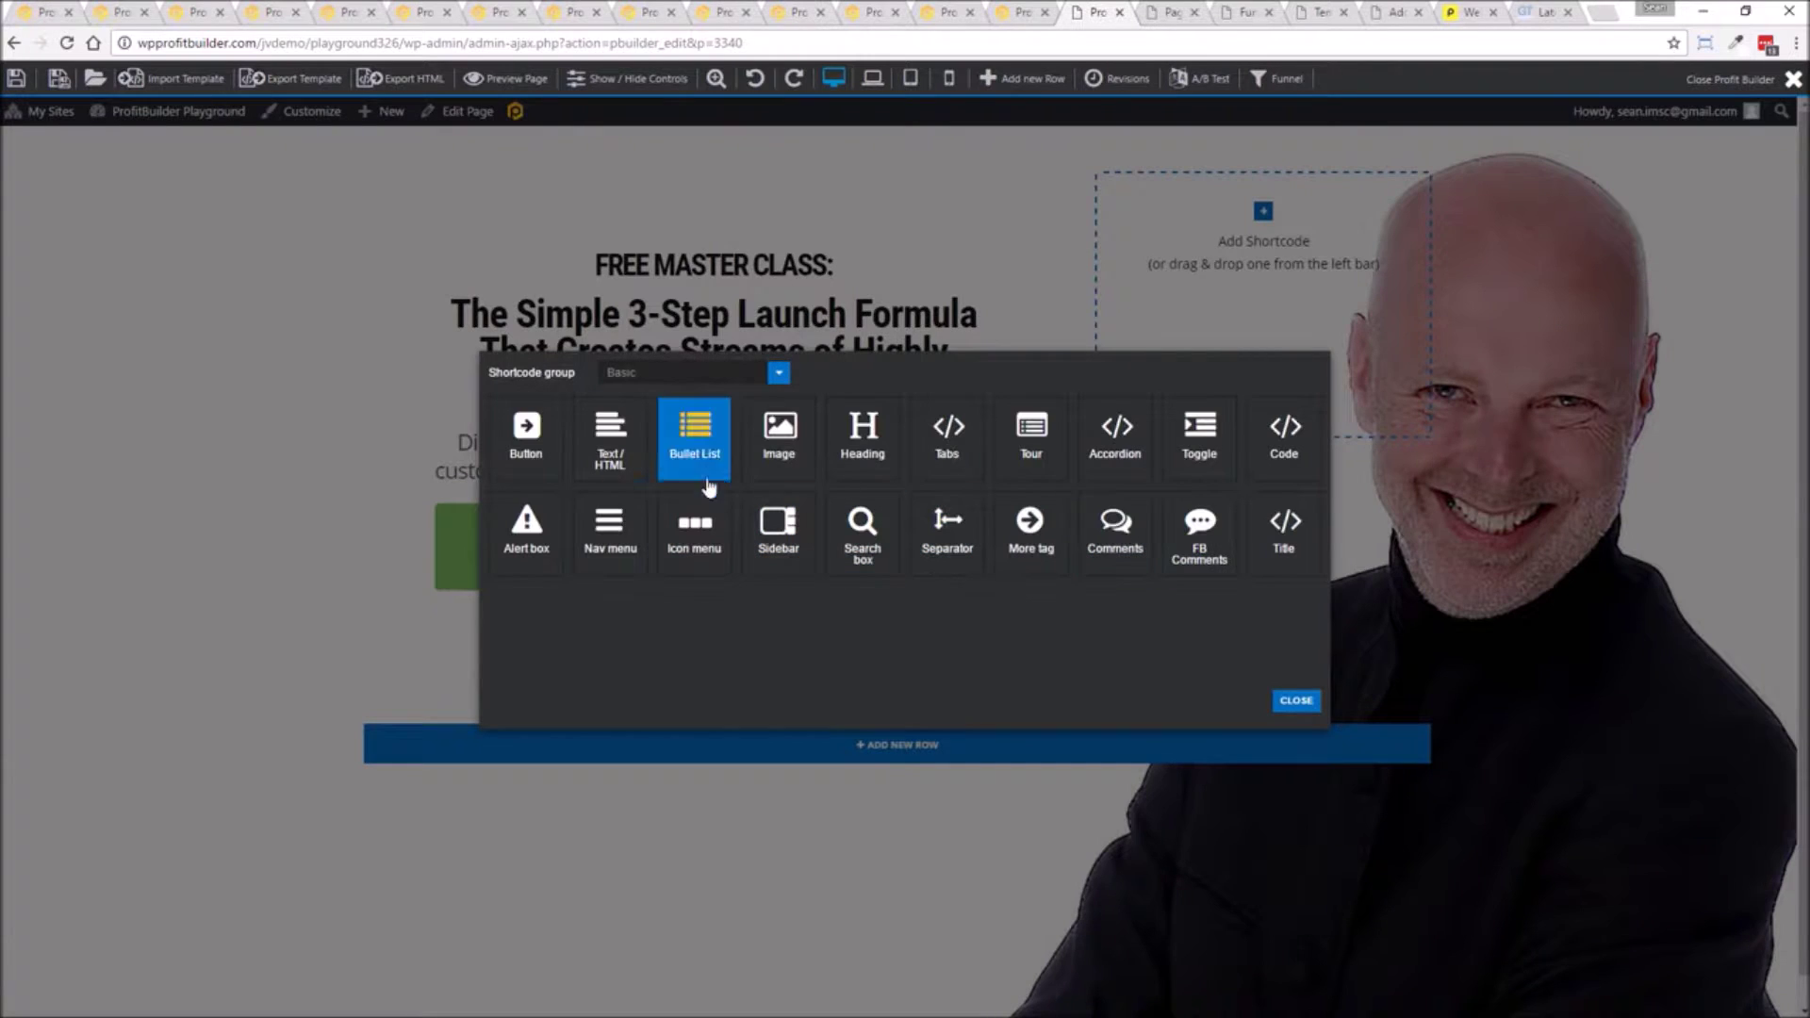
click(531, 437)
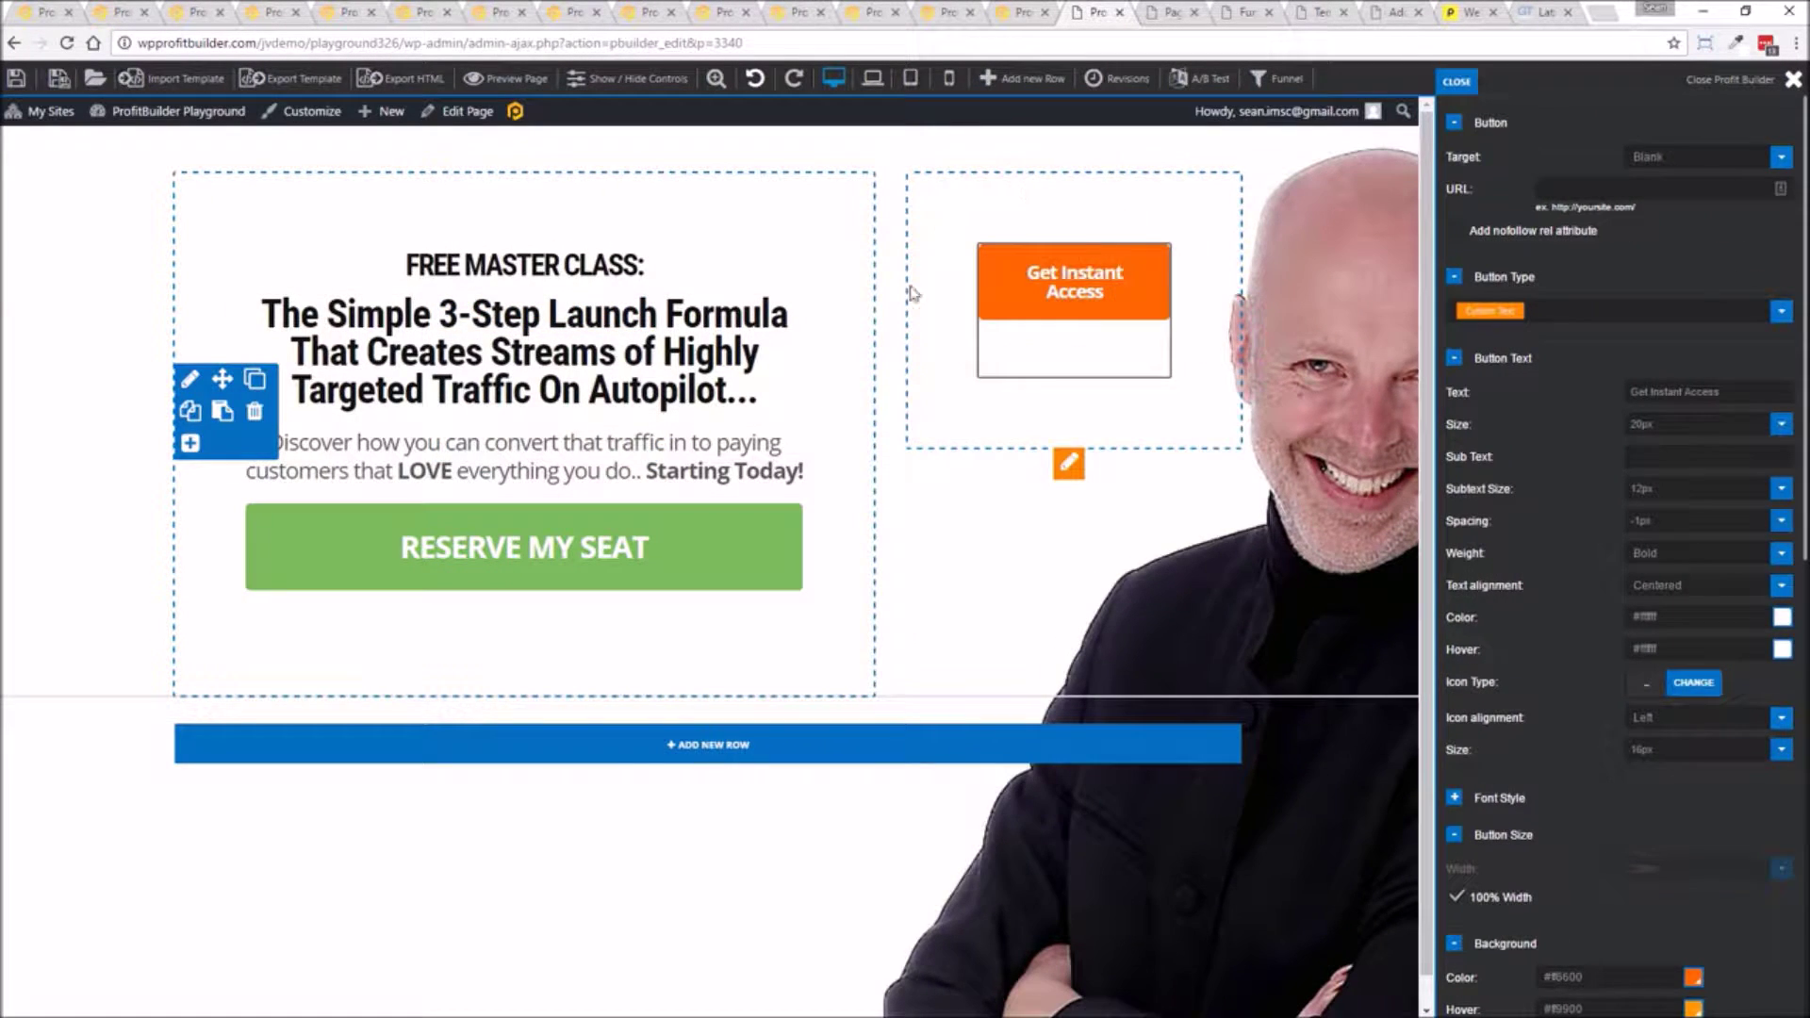
mouse_move(1075, 347)
click(1155, 301)
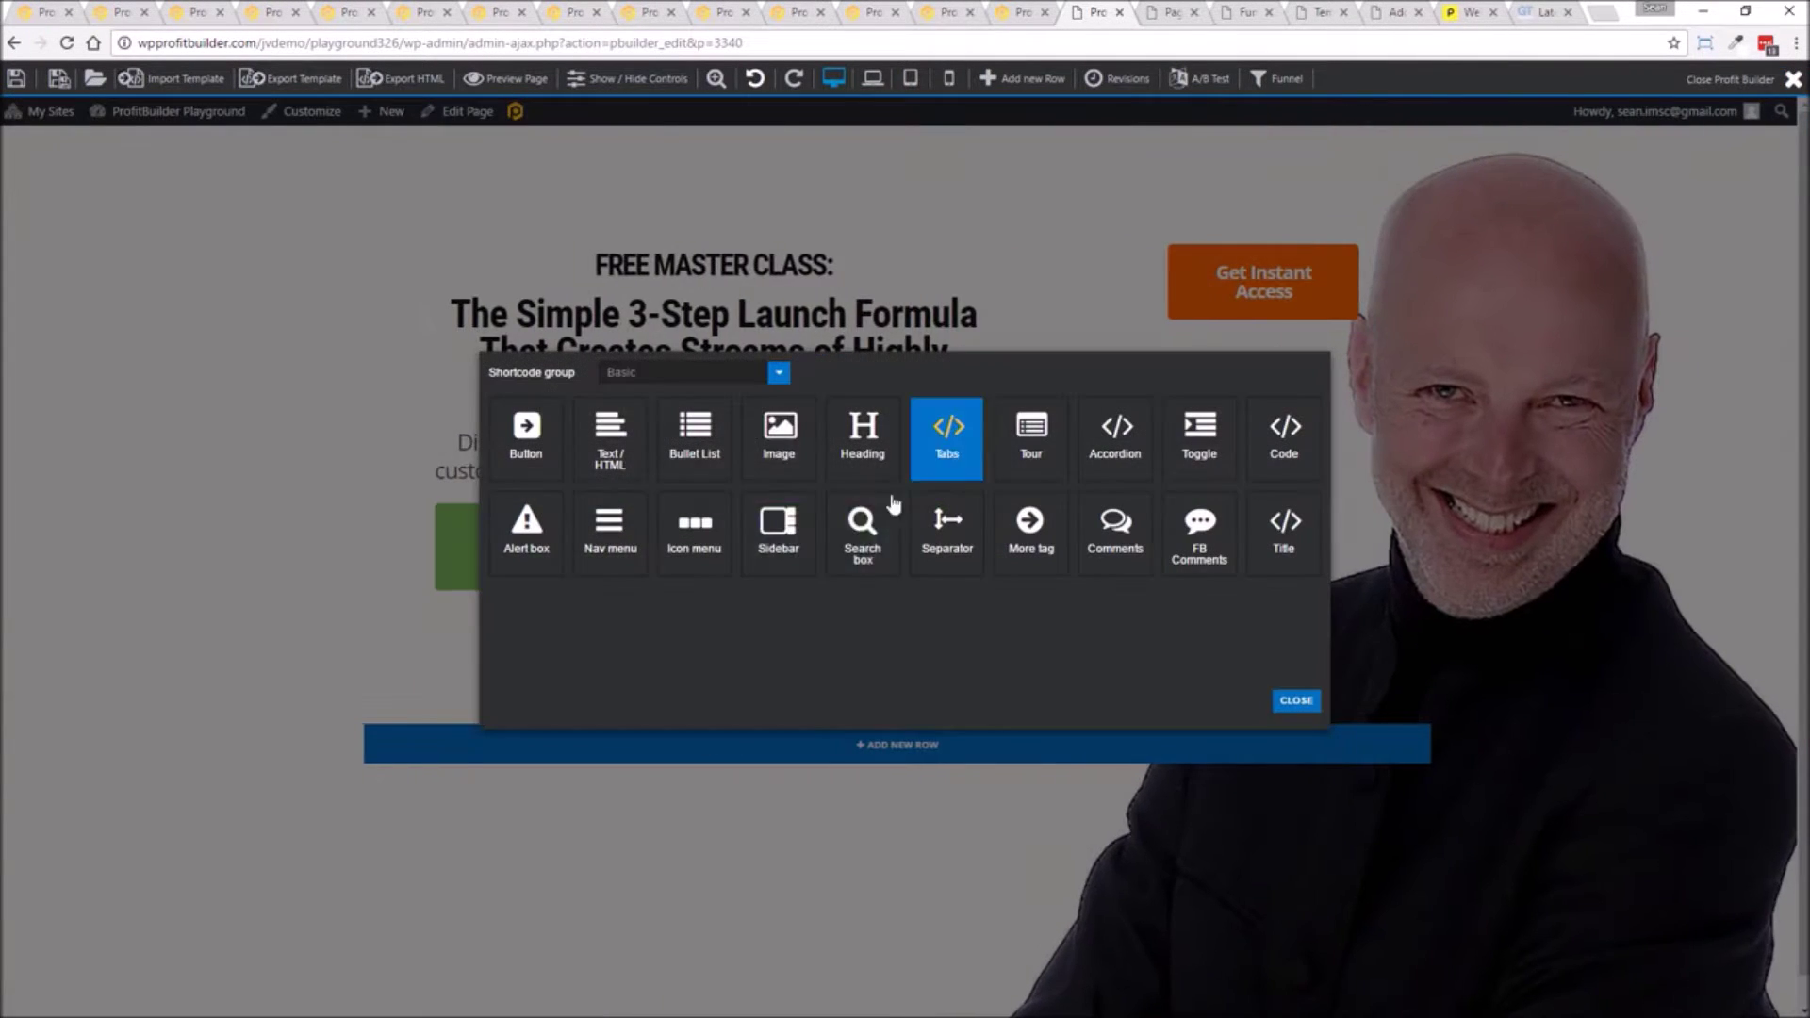
click(790, 441)
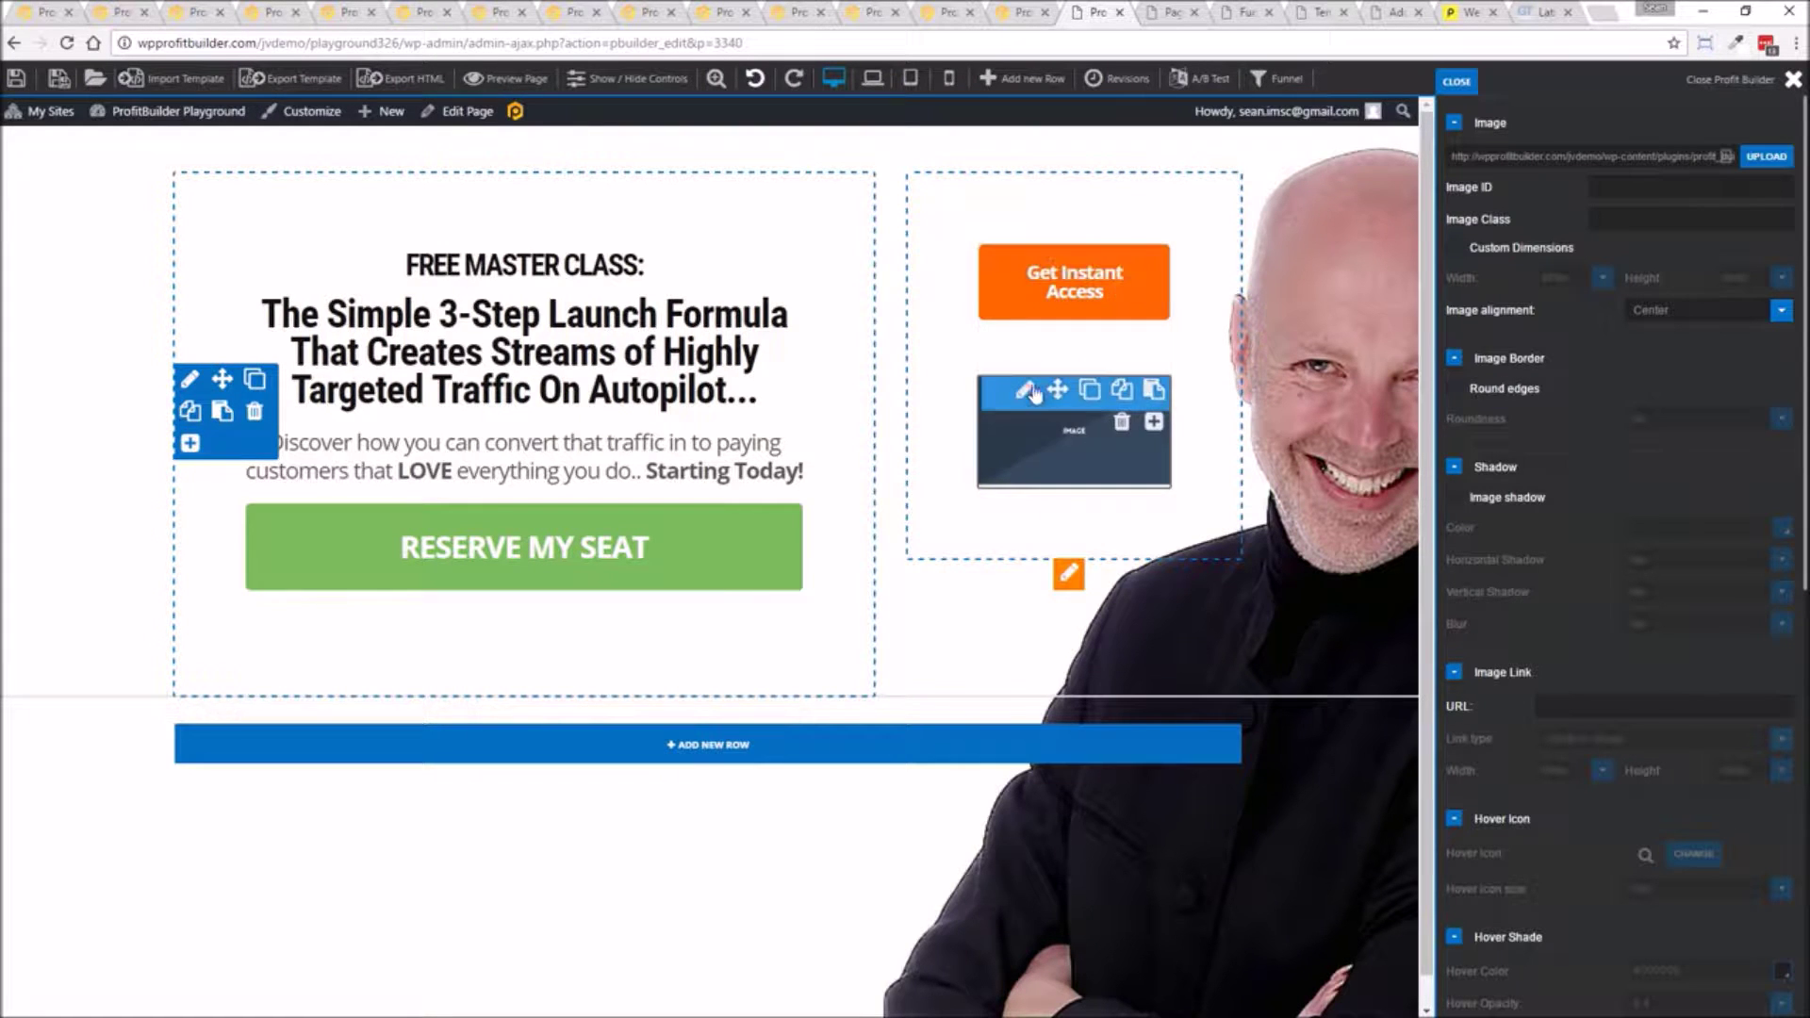
Move the image placeholder above the Free Master Class heading and delete the Get Instant Access button.
drag(1056, 389, 432, 243)
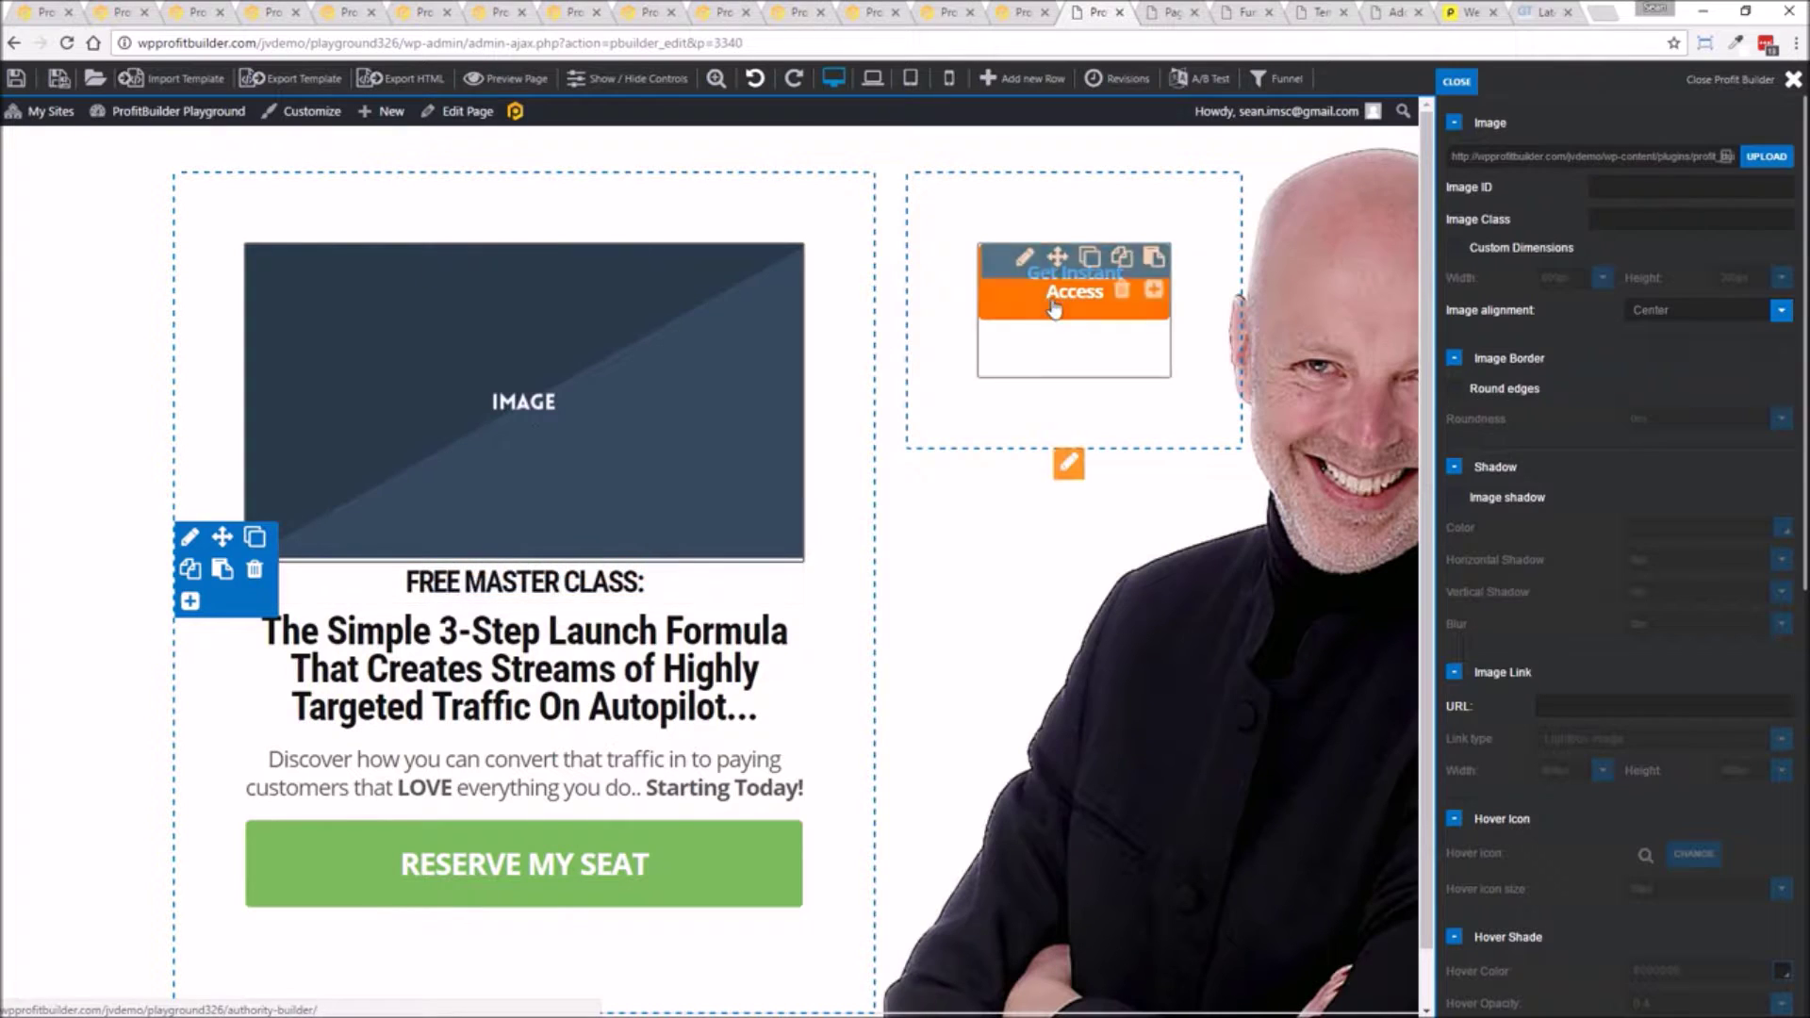
click(1122, 292)
click(981, 152)
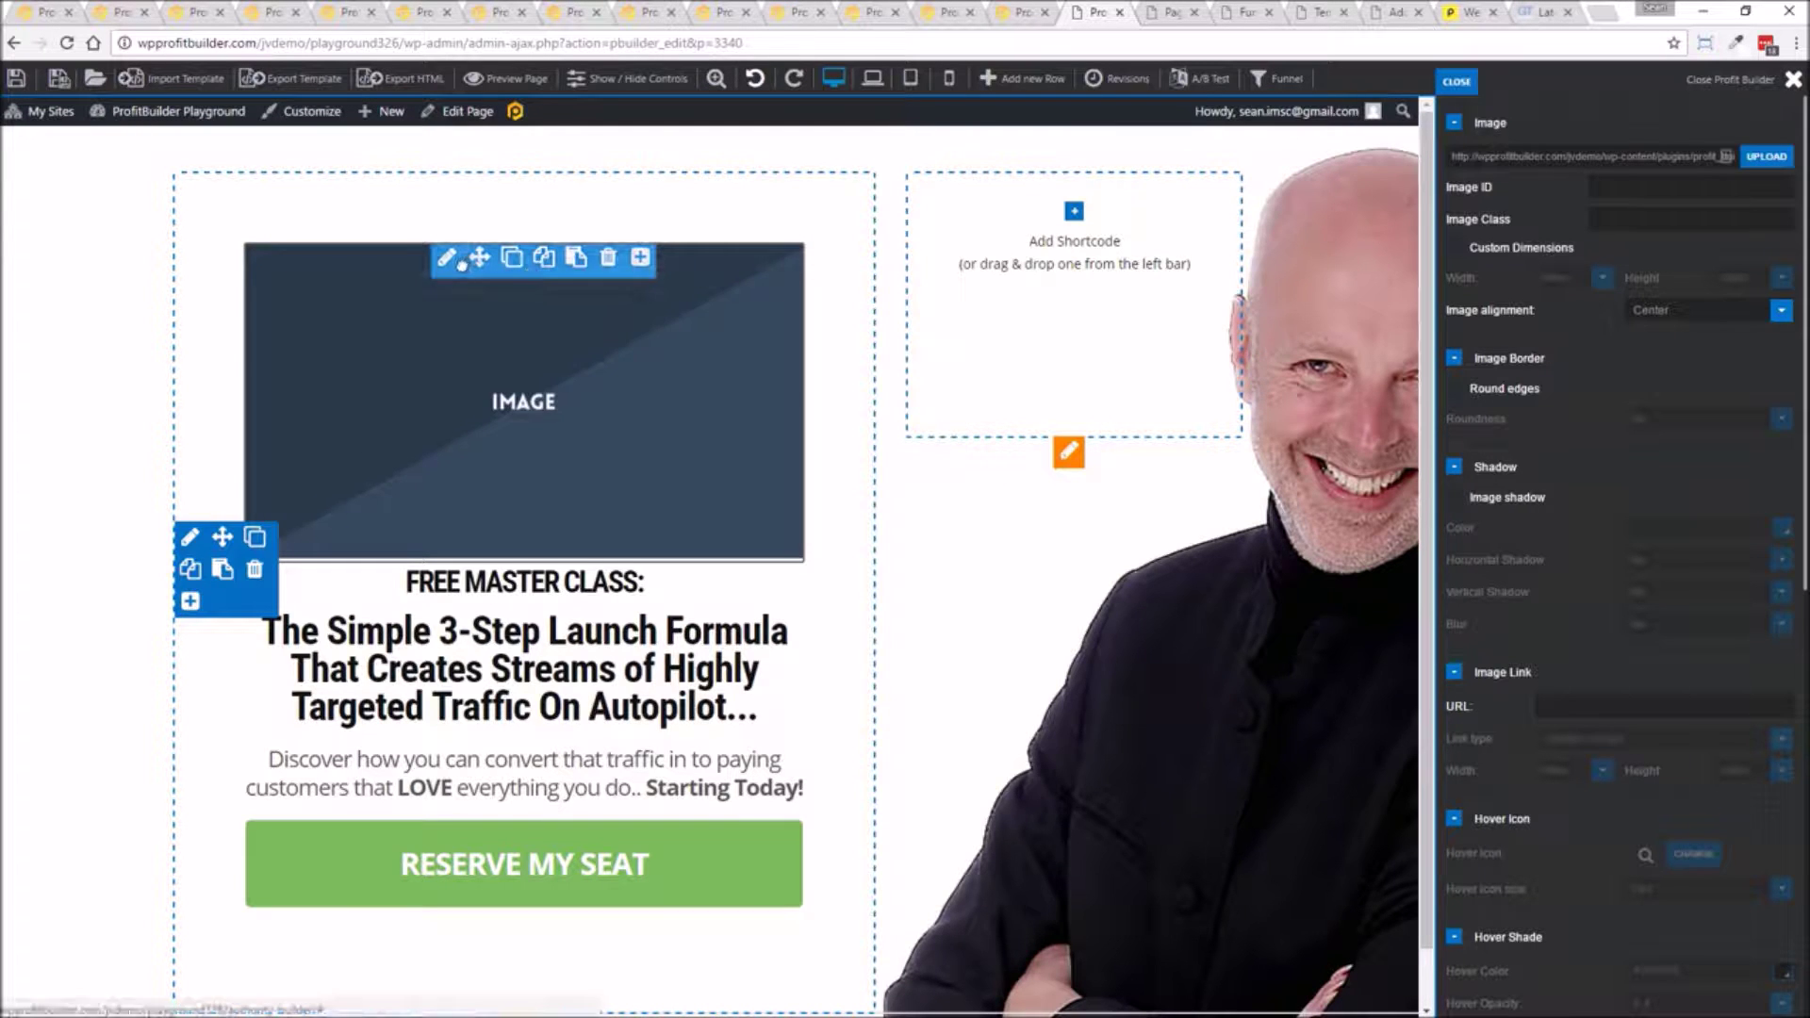
Browse the Link Lists Elements and All shortcode groups, and add a Video element from the Content group.
click(640, 260)
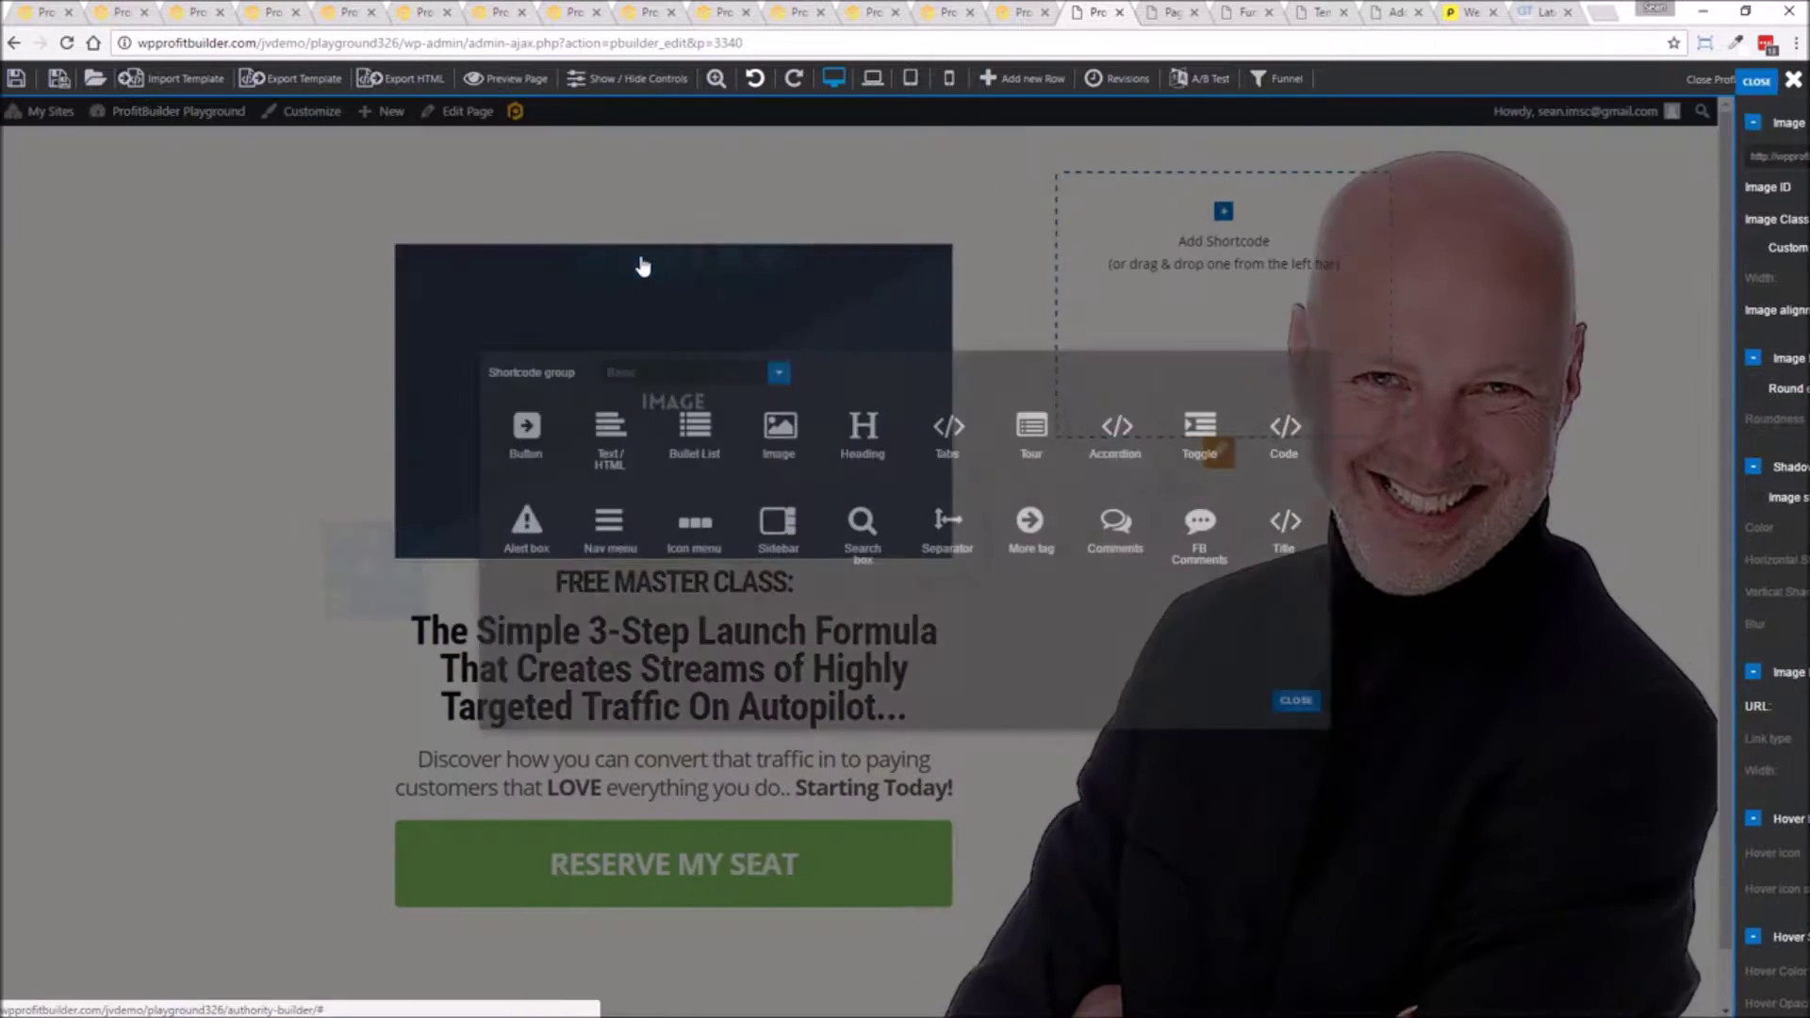
click(749, 374)
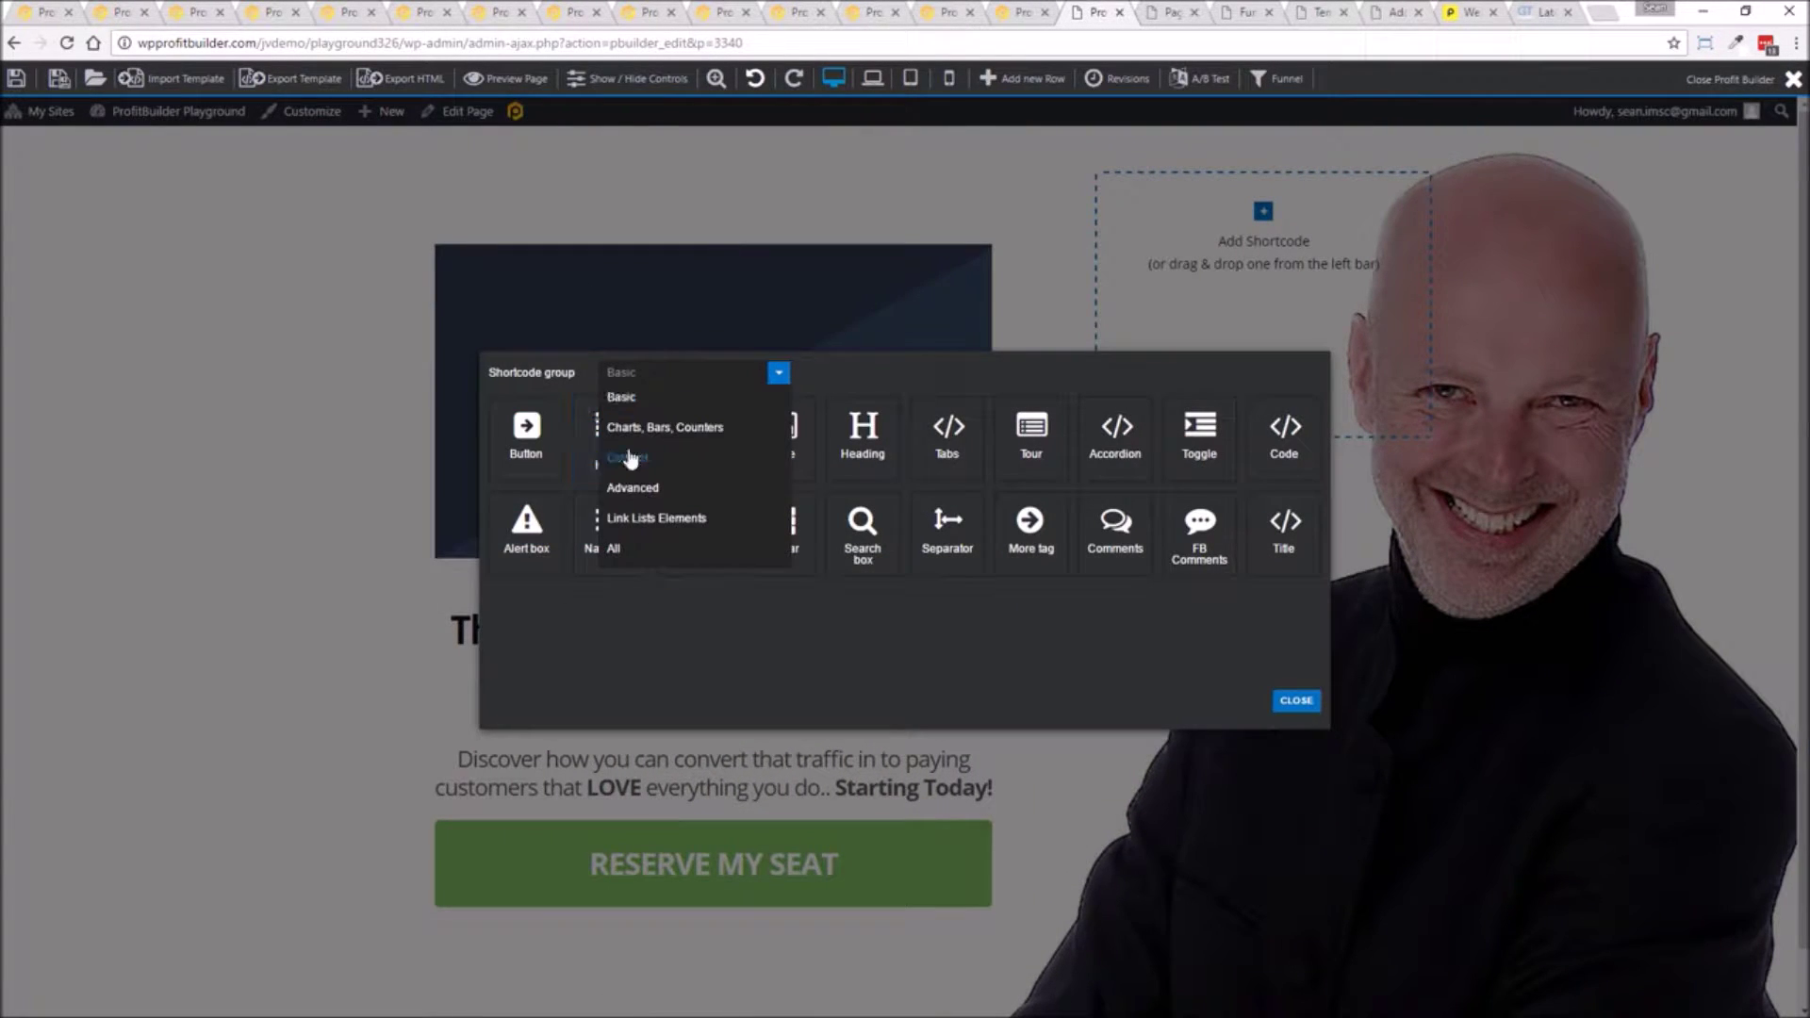
click(650, 519)
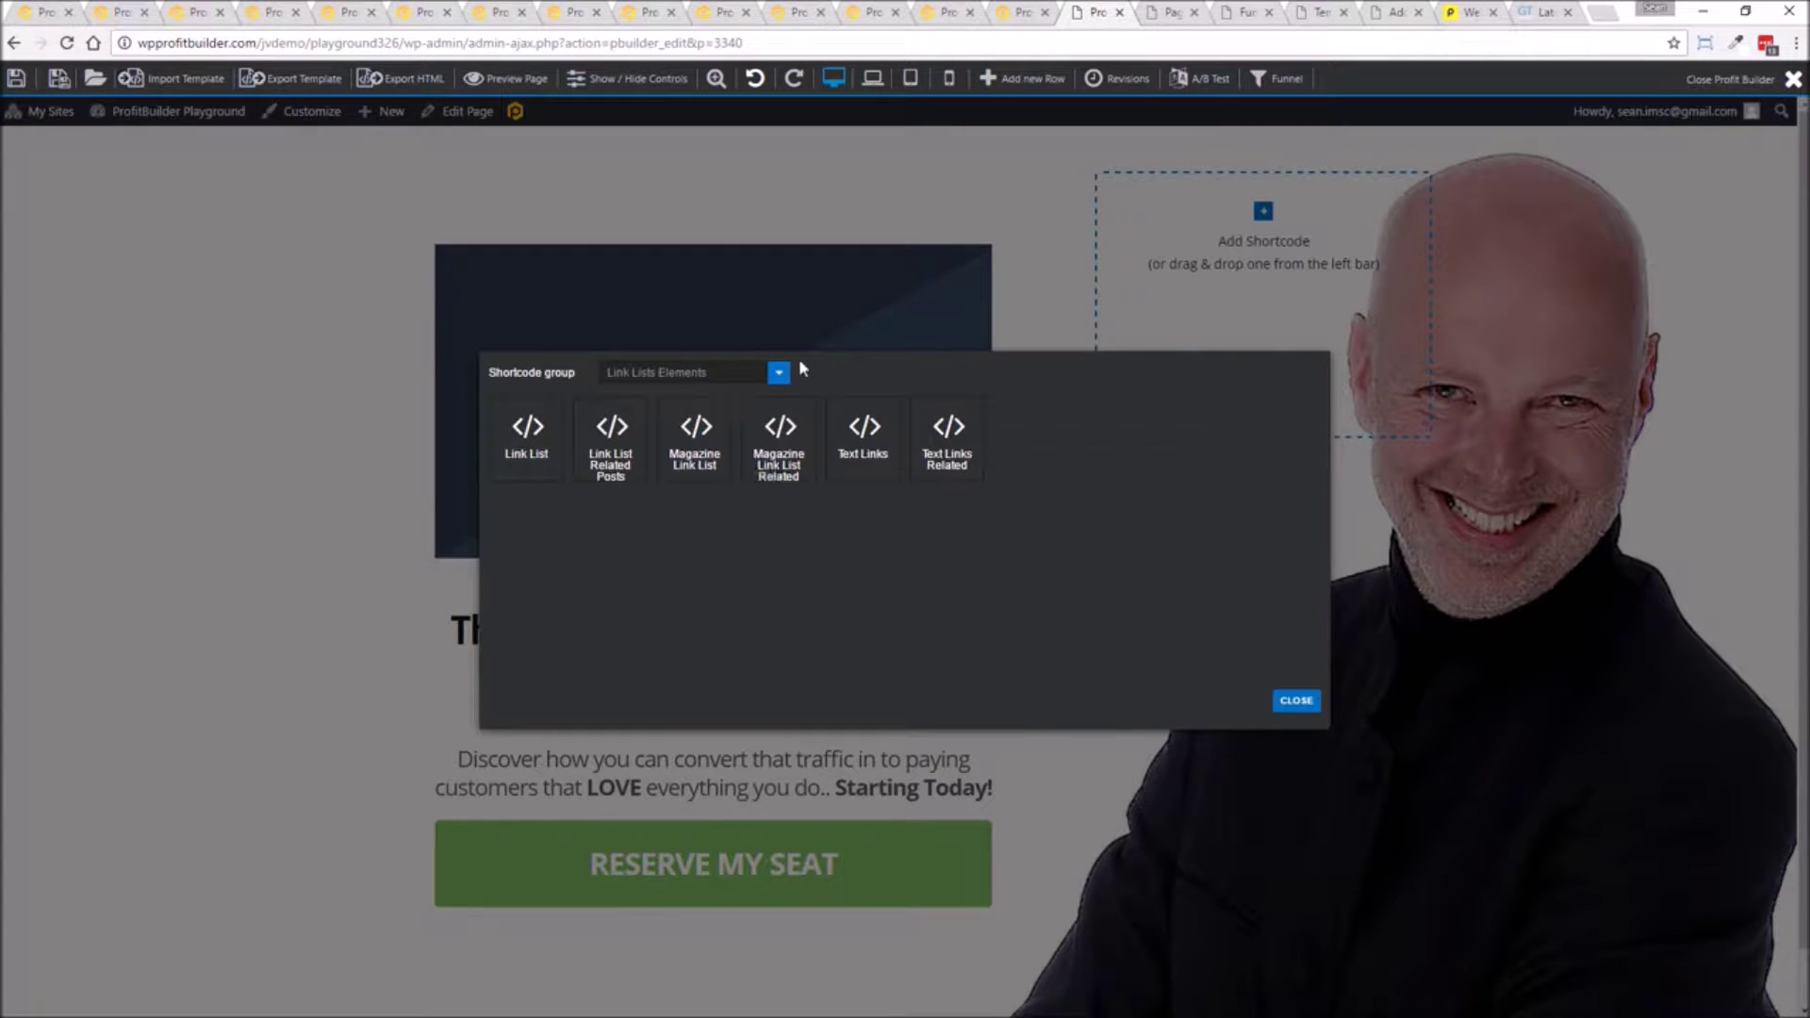
click(780, 374)
click(609, 556)
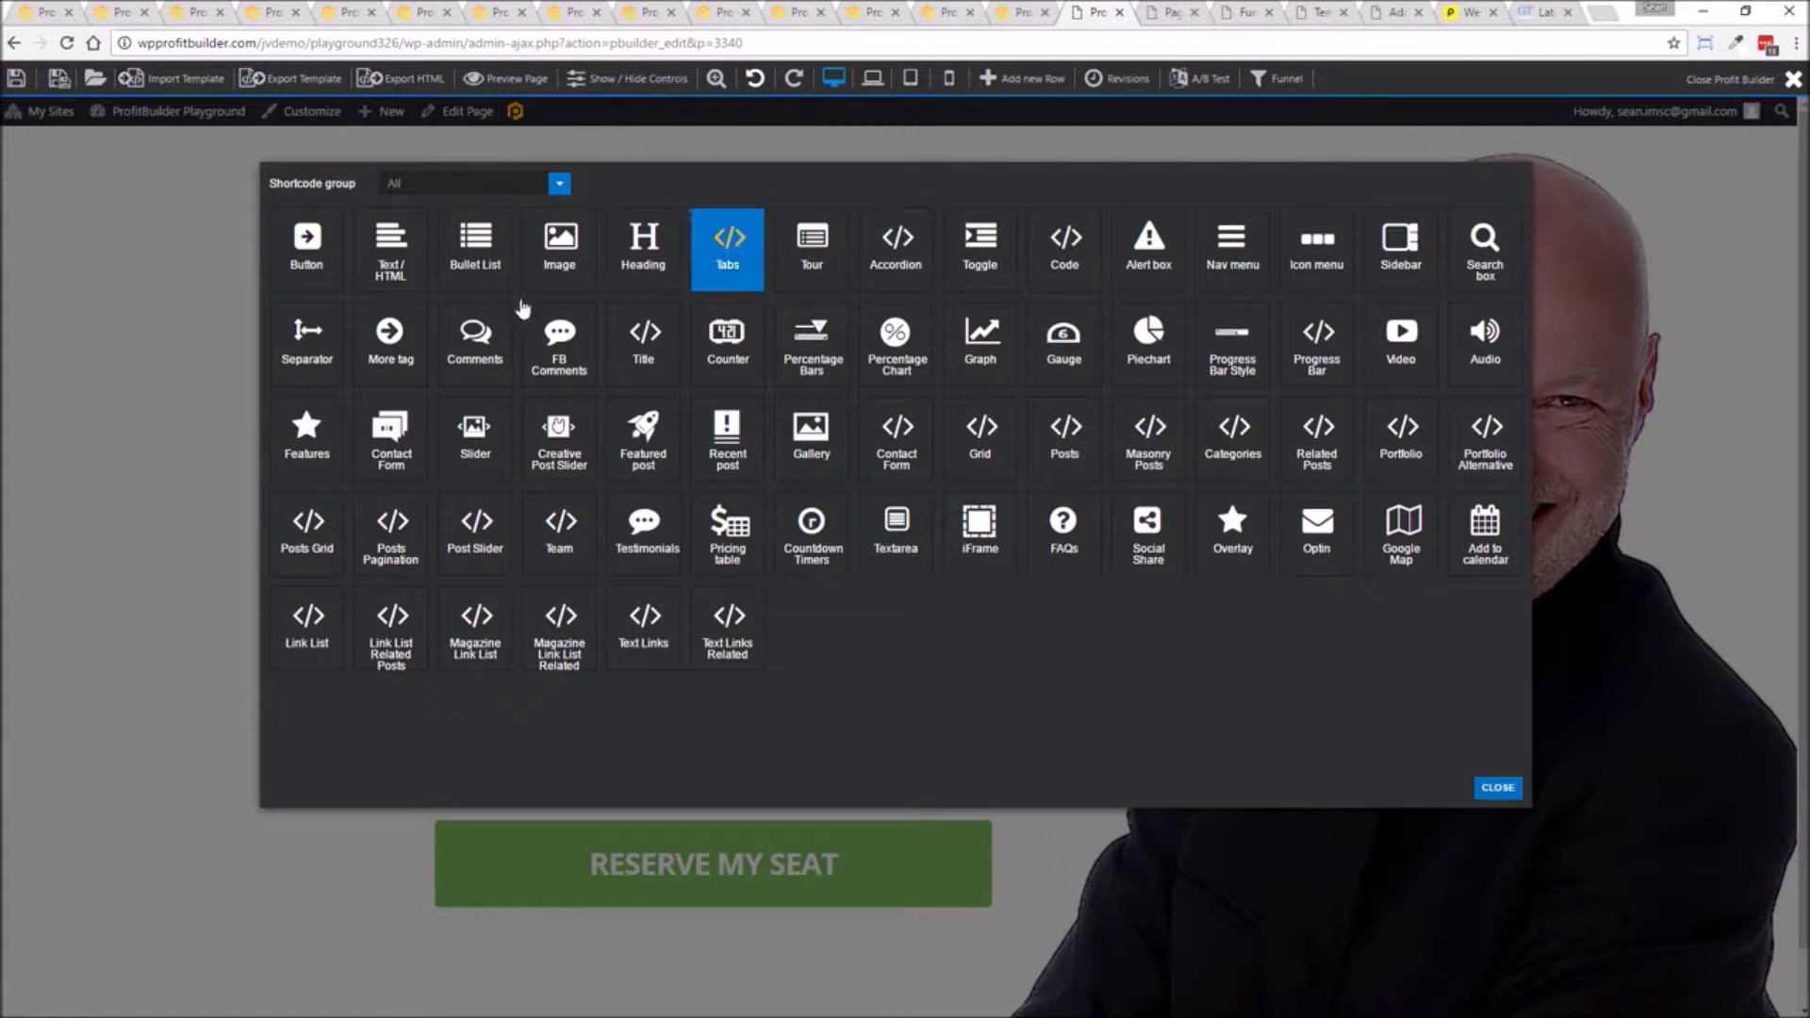
click(559, 187)
click(408, 268)
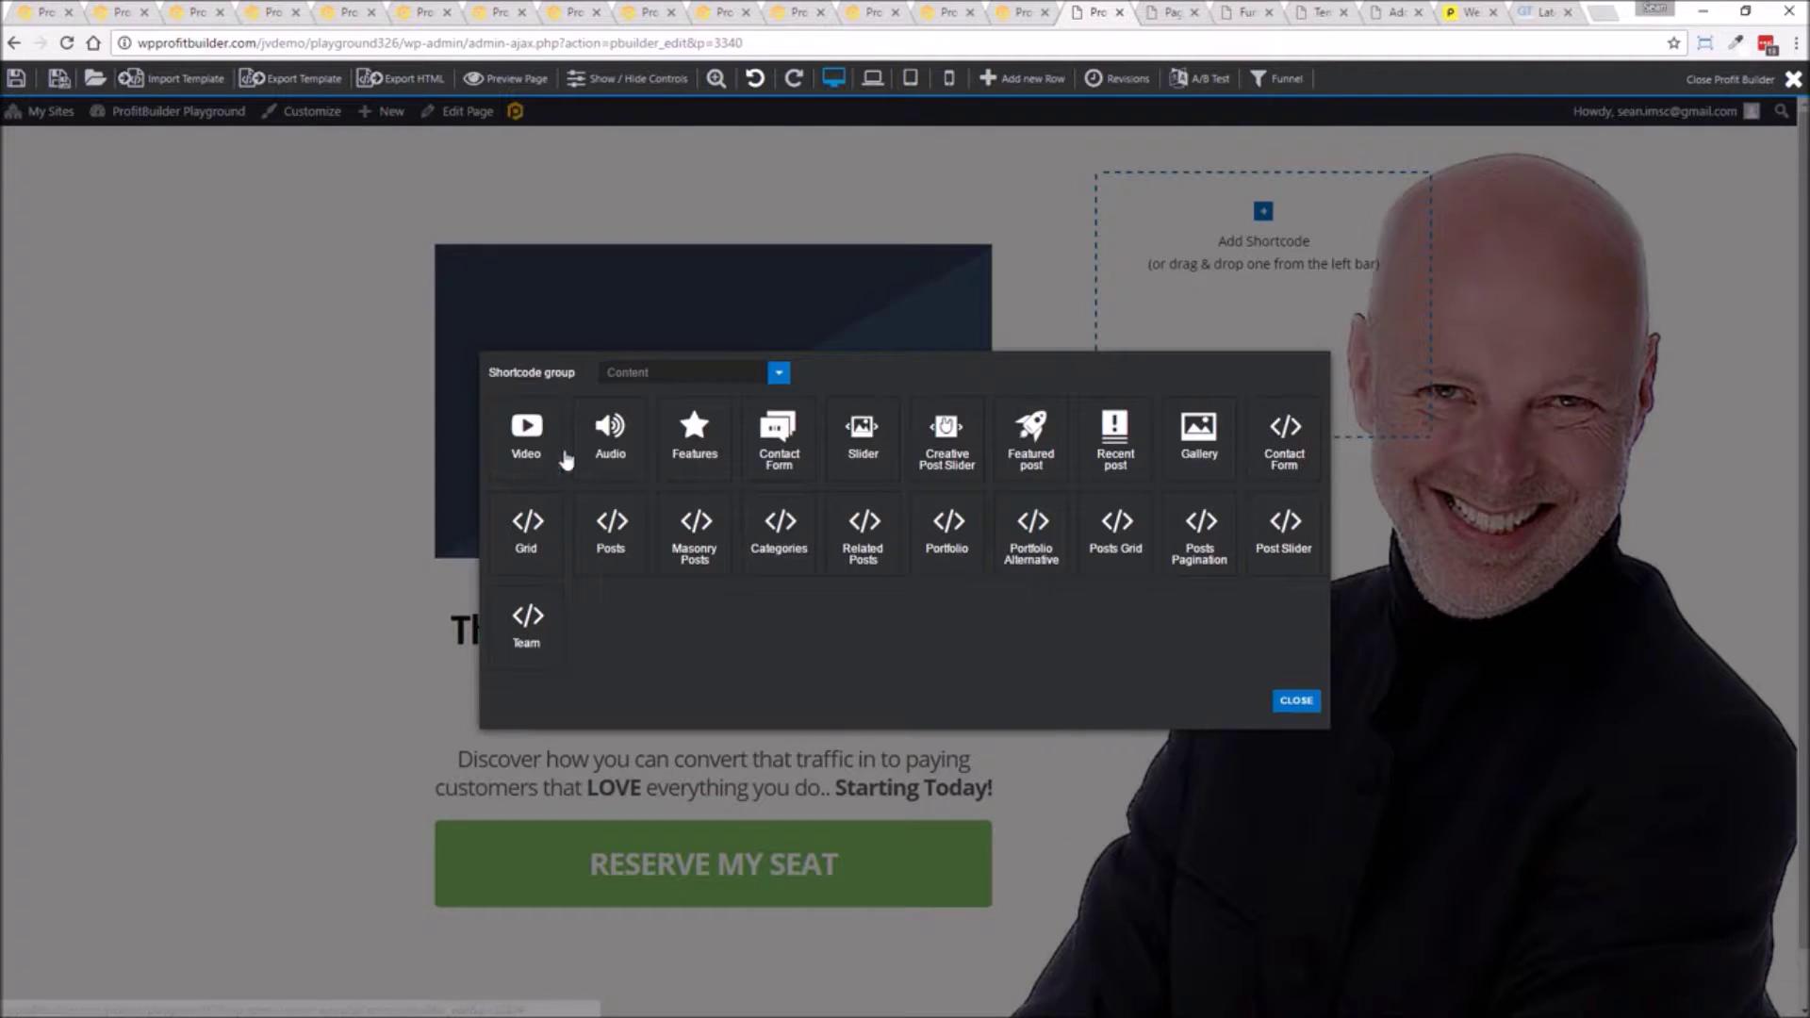
click(525, 436)
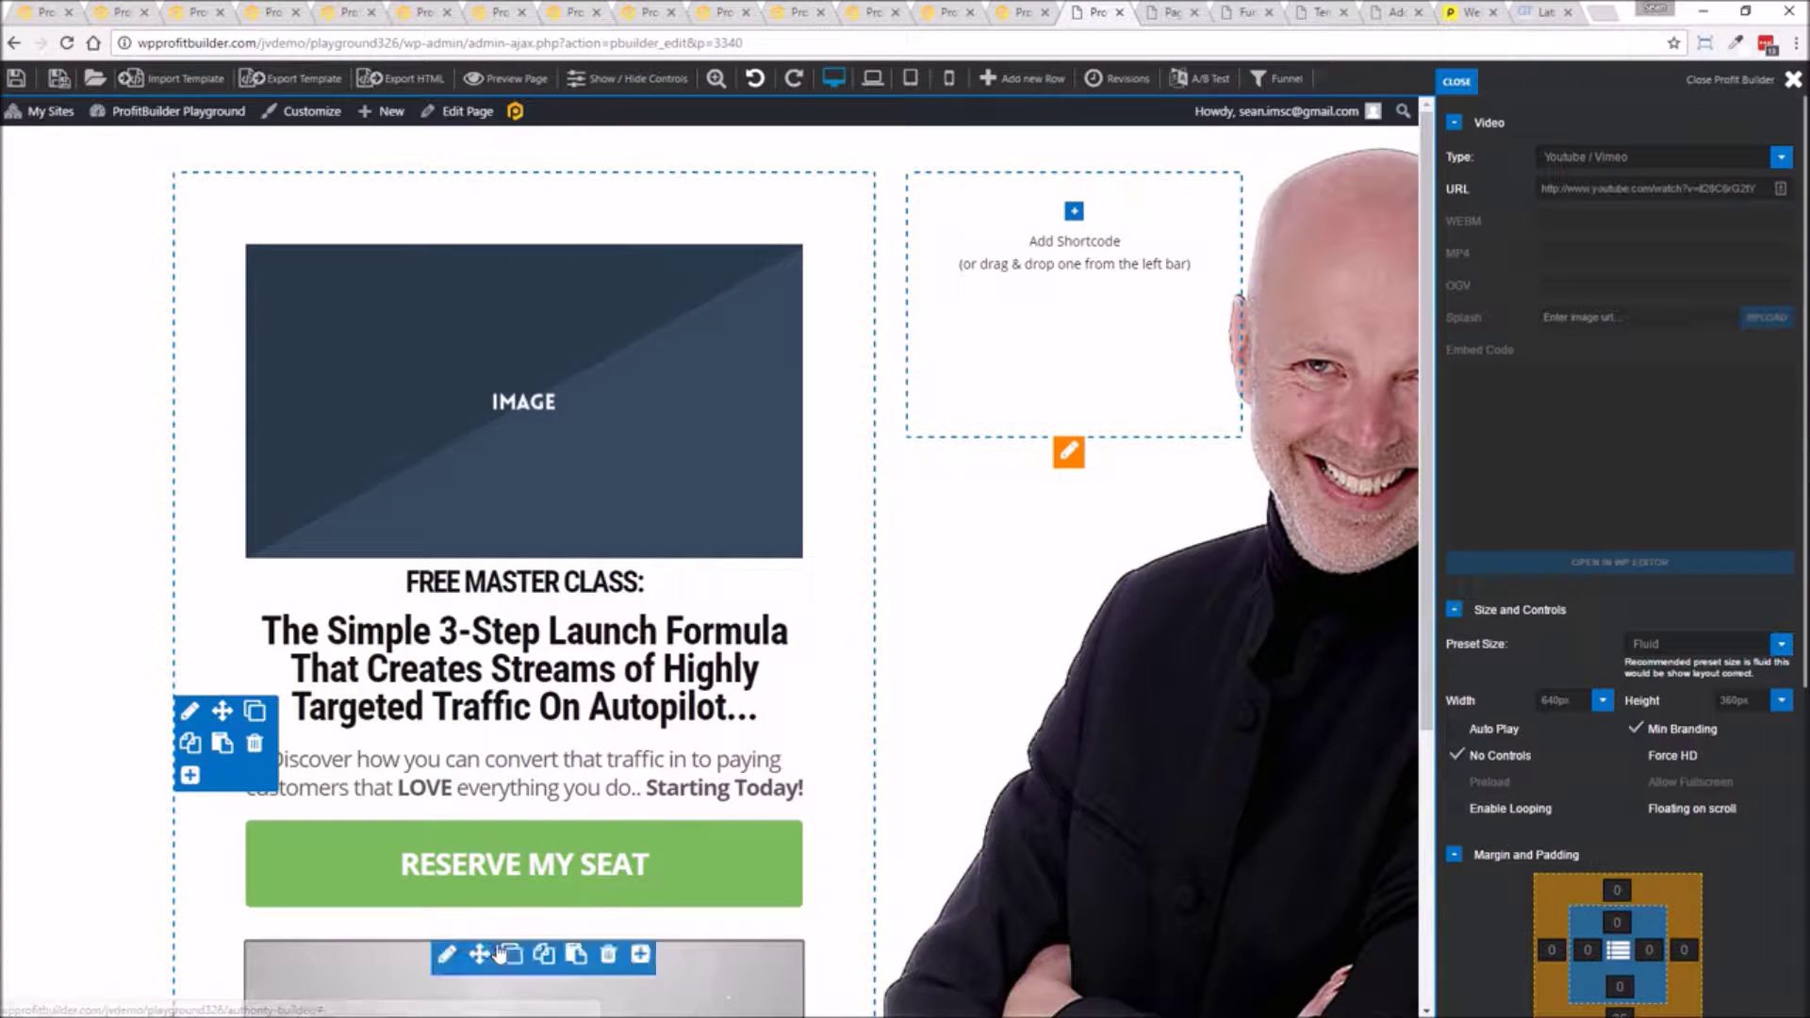
Move the video above the image placeholder in the text column and delete the placeholder.
drag(479, 950, 586, 302)
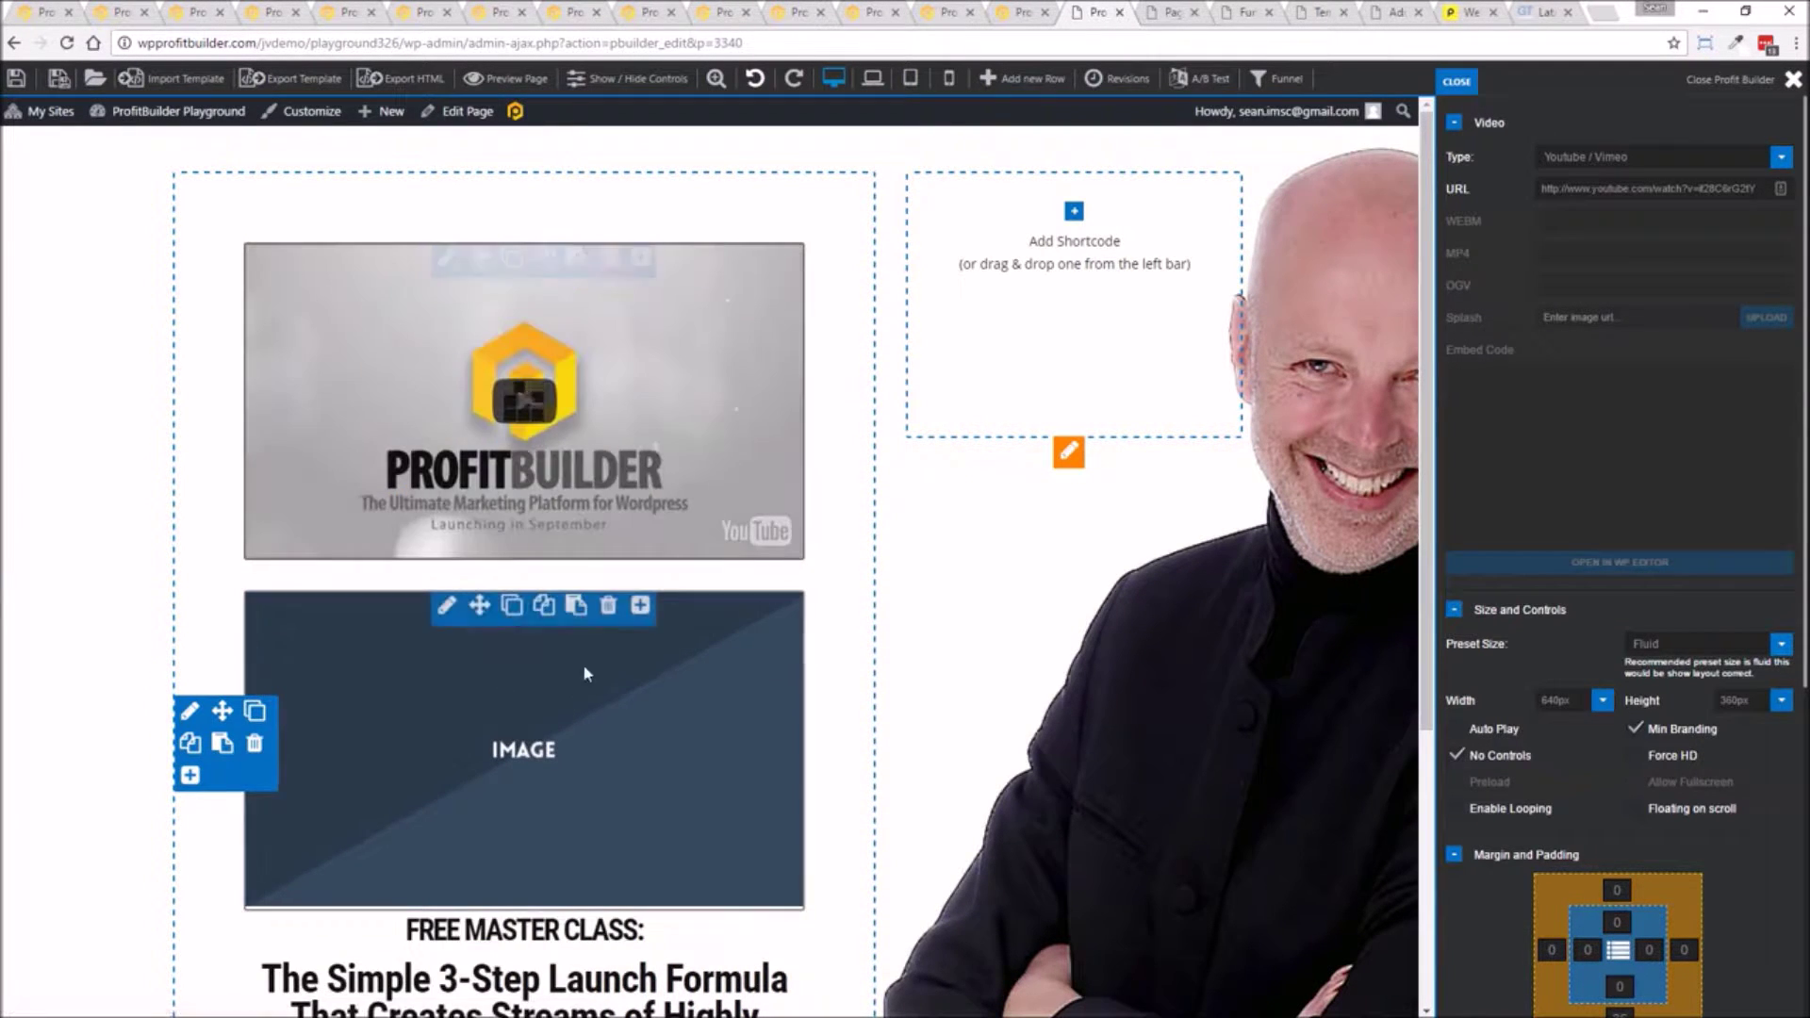
click(608, 606)
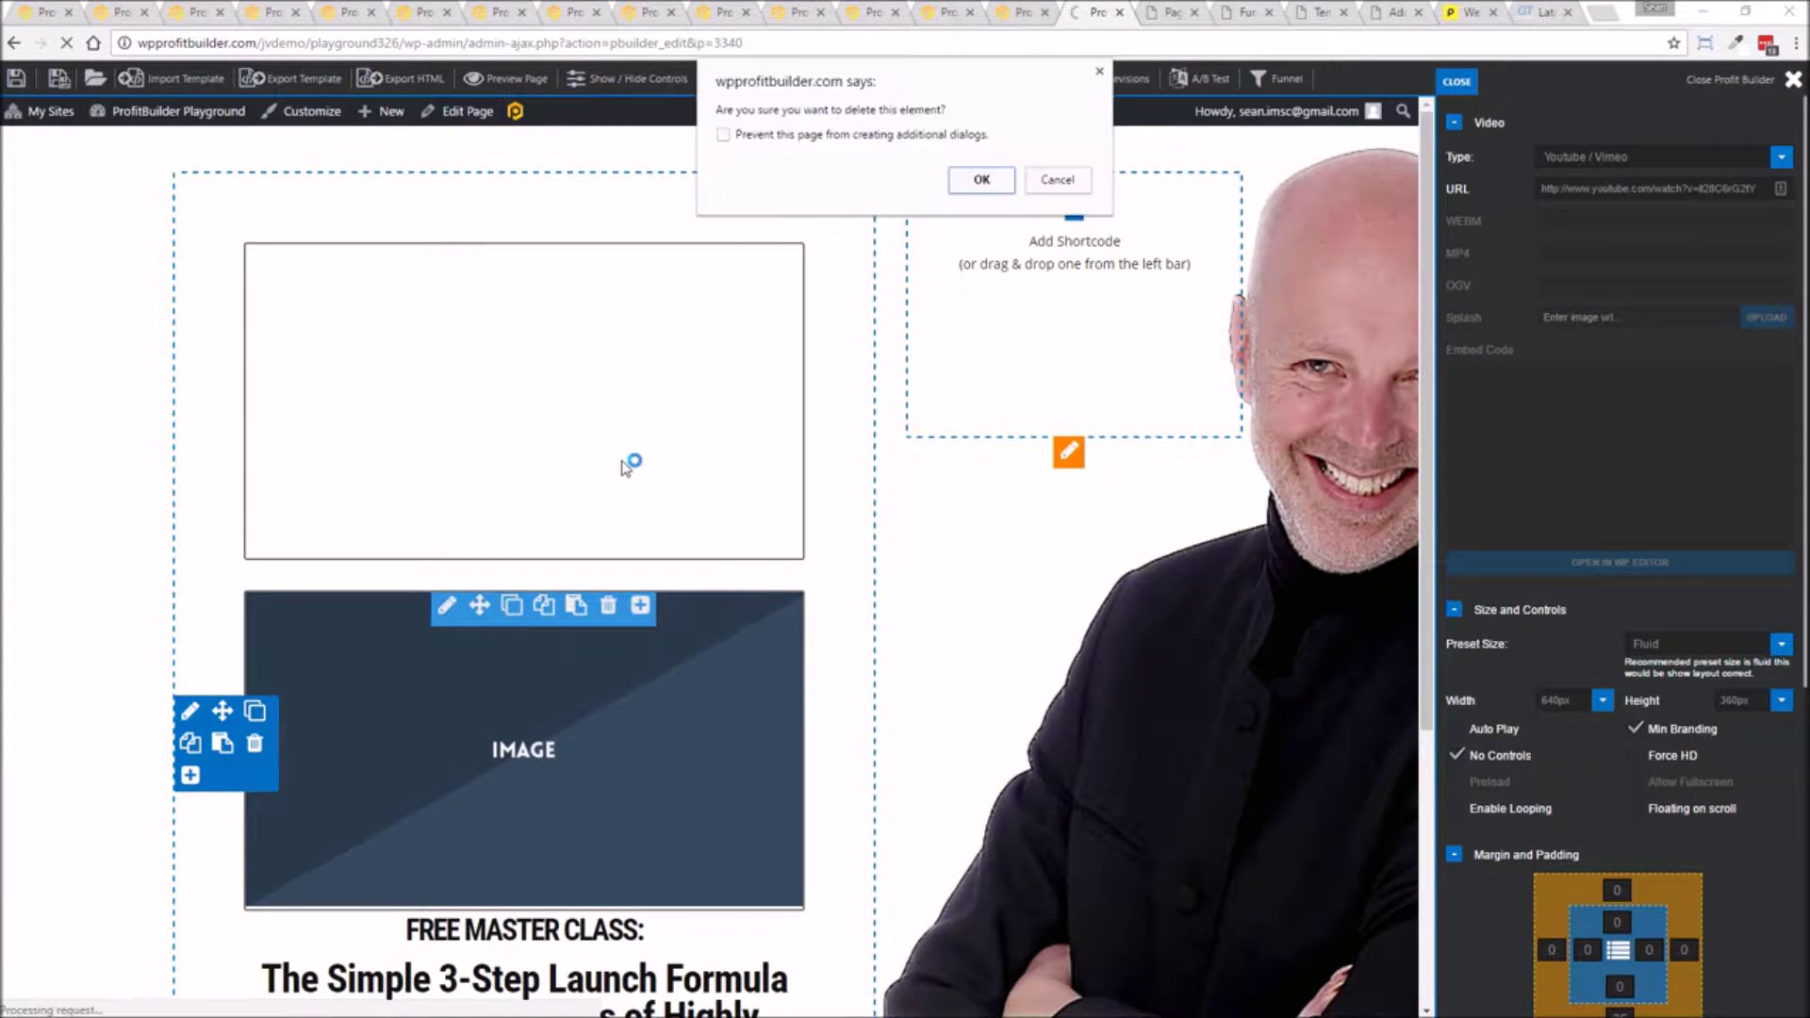
click(973, 179)
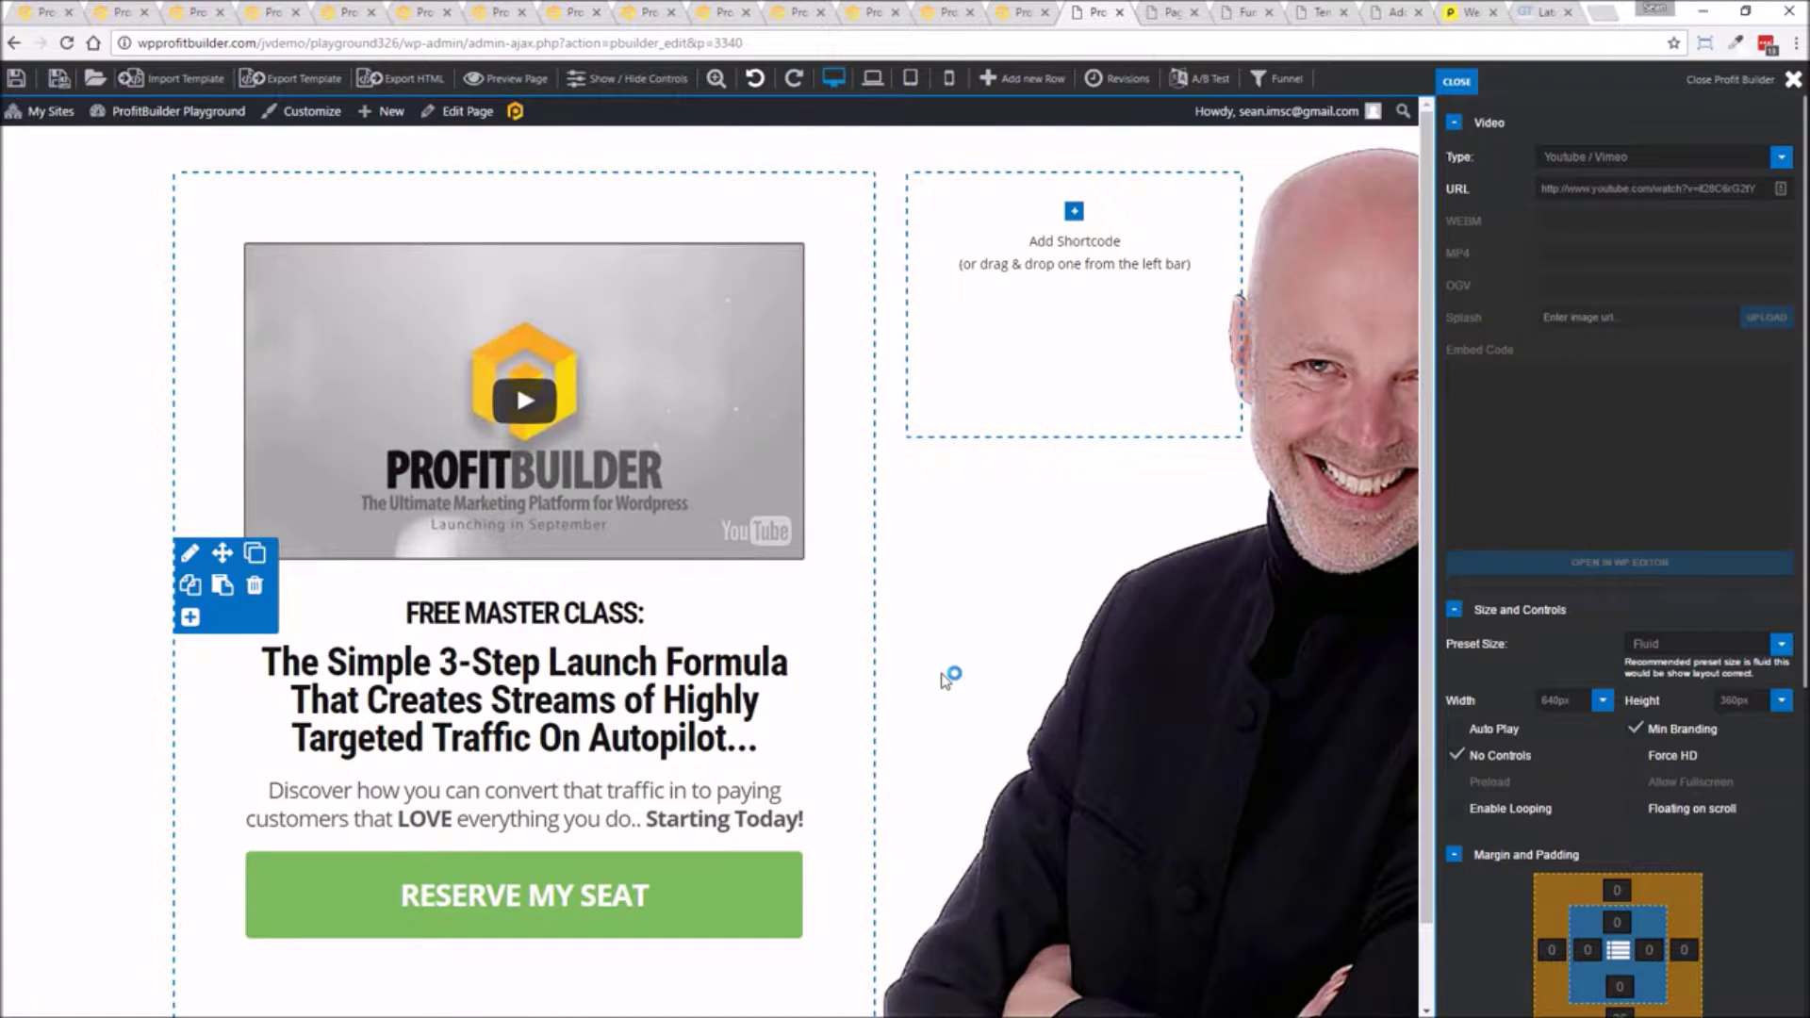
Delete the video above the Free Master Class heading and close the element settings.
mouse_move(707, 291)
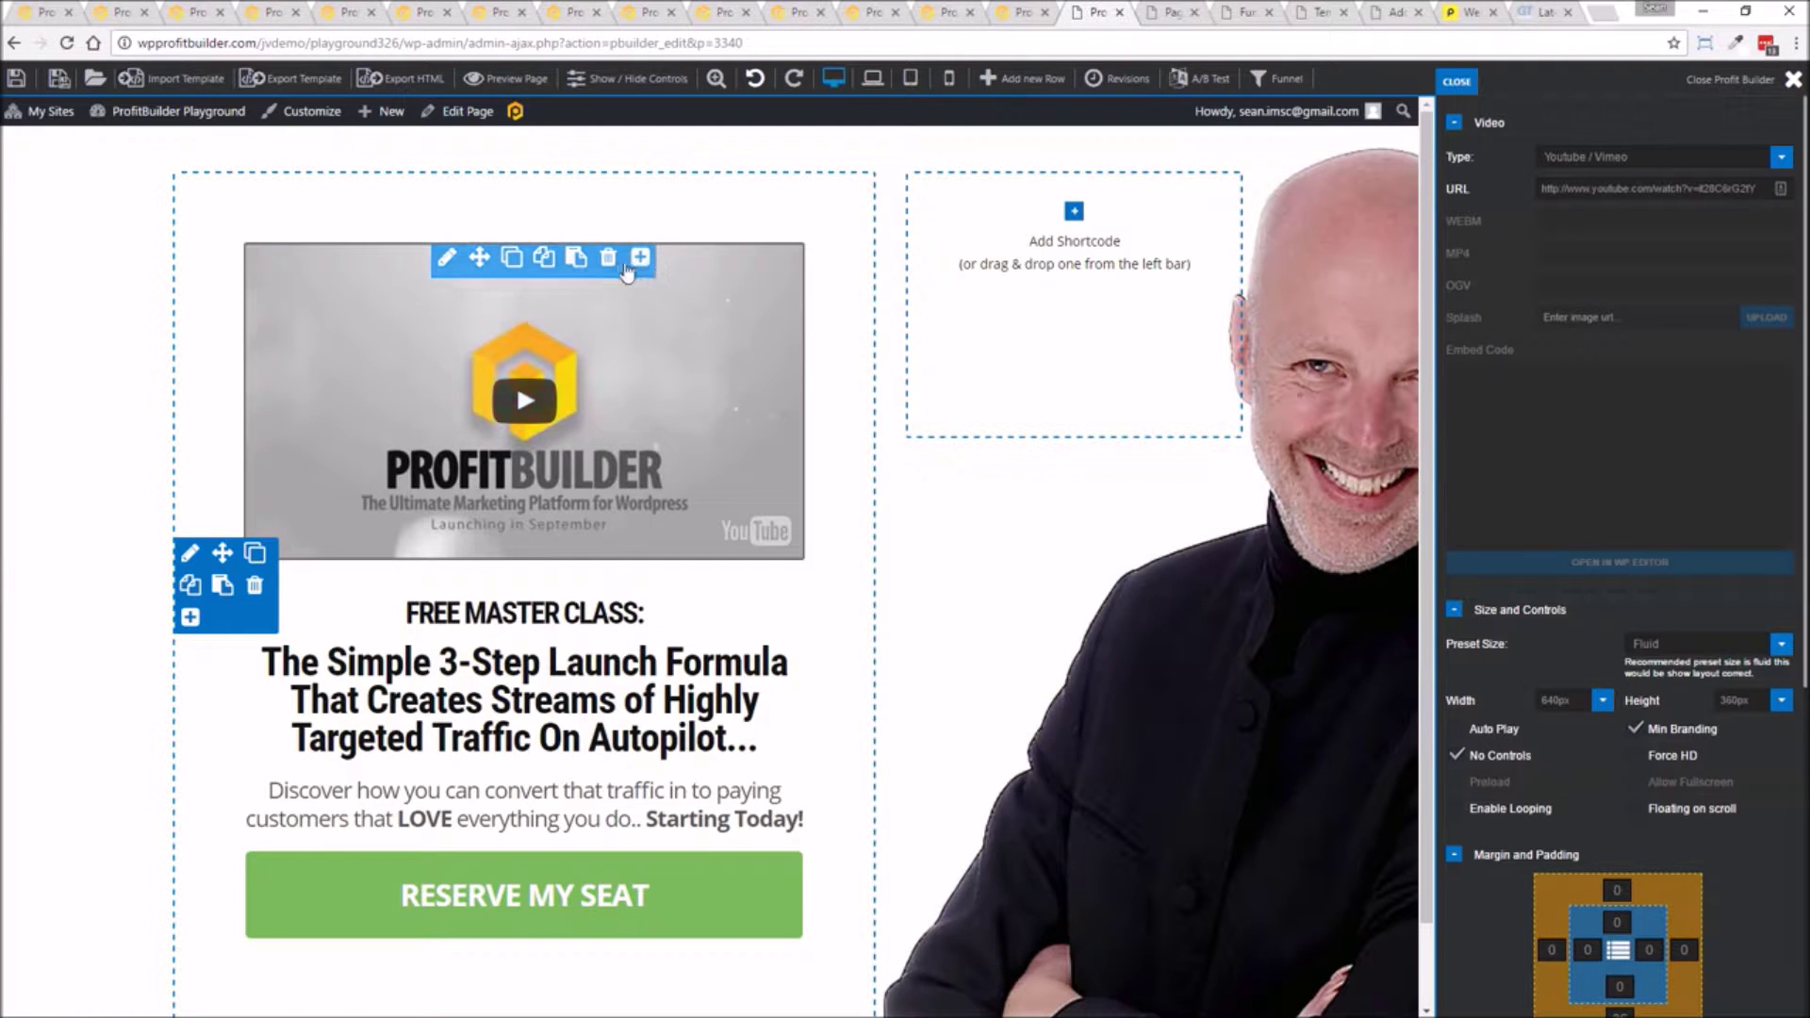
click(609, 272)
click(994, 180)
click(392, 537)
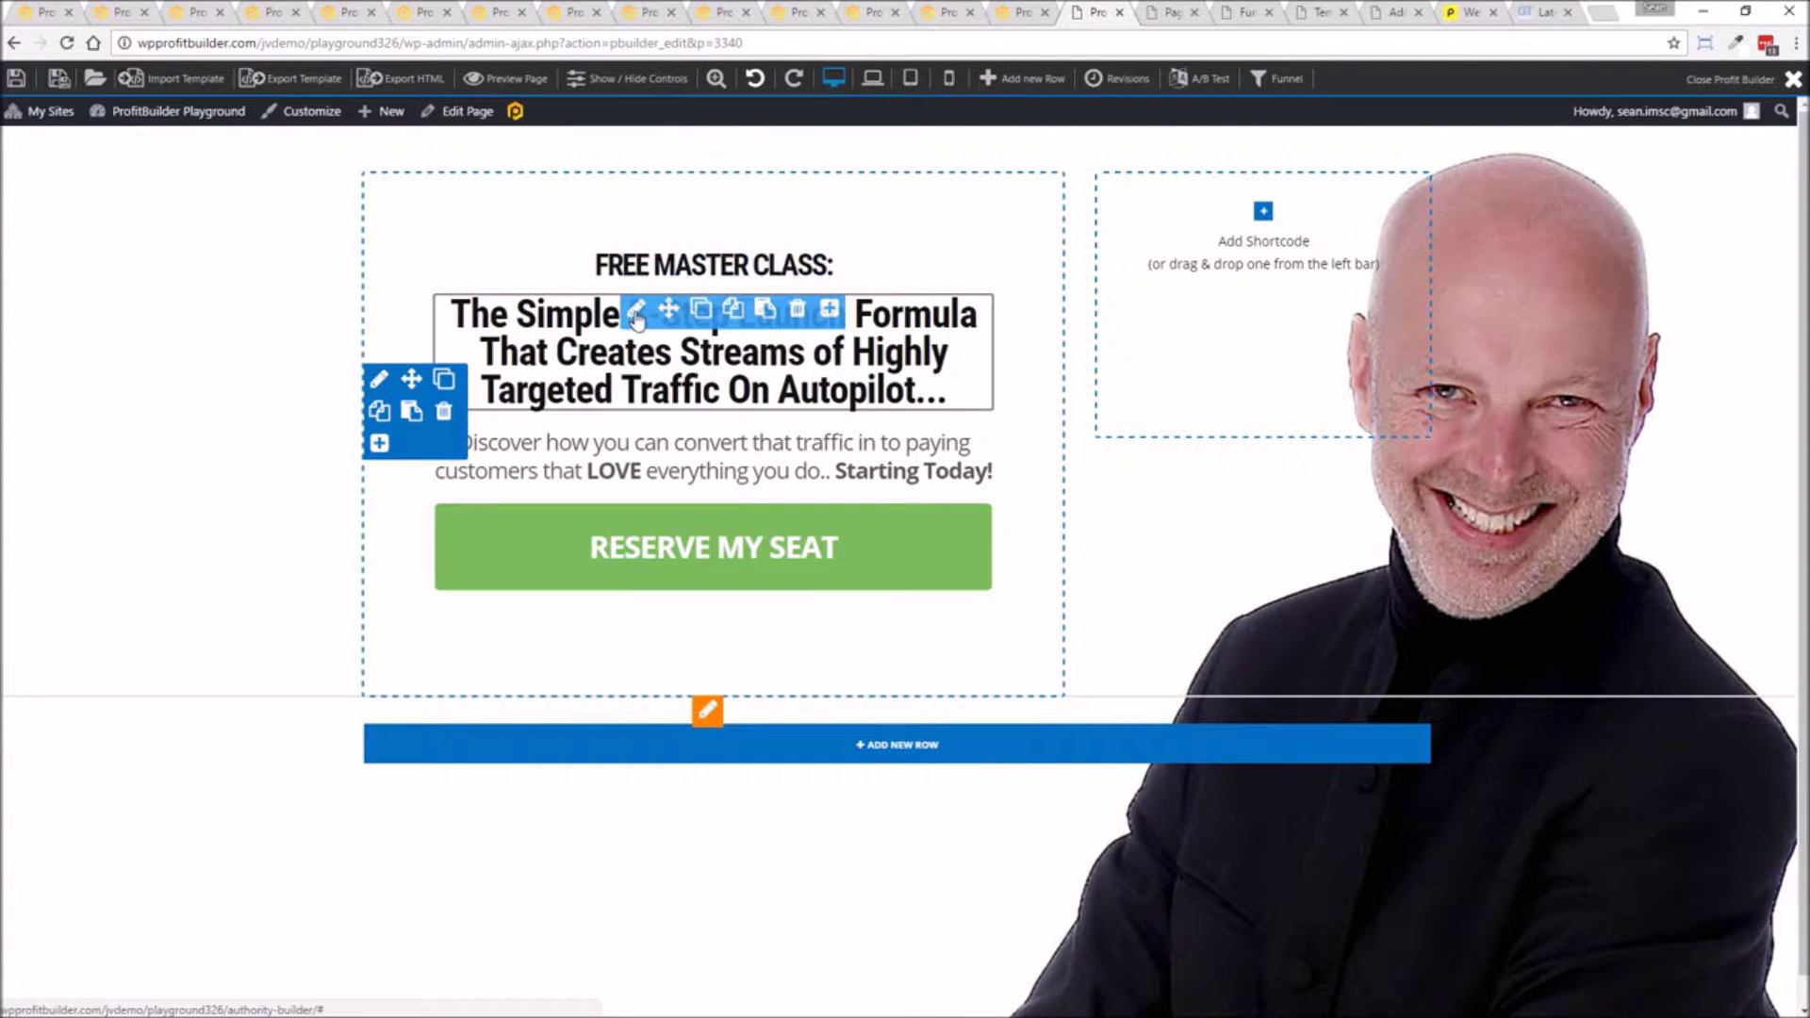
Open the settings of the 3-Step Launch Formula heading, view its text in the WP editor, and close both without changes.
click(636, 317)
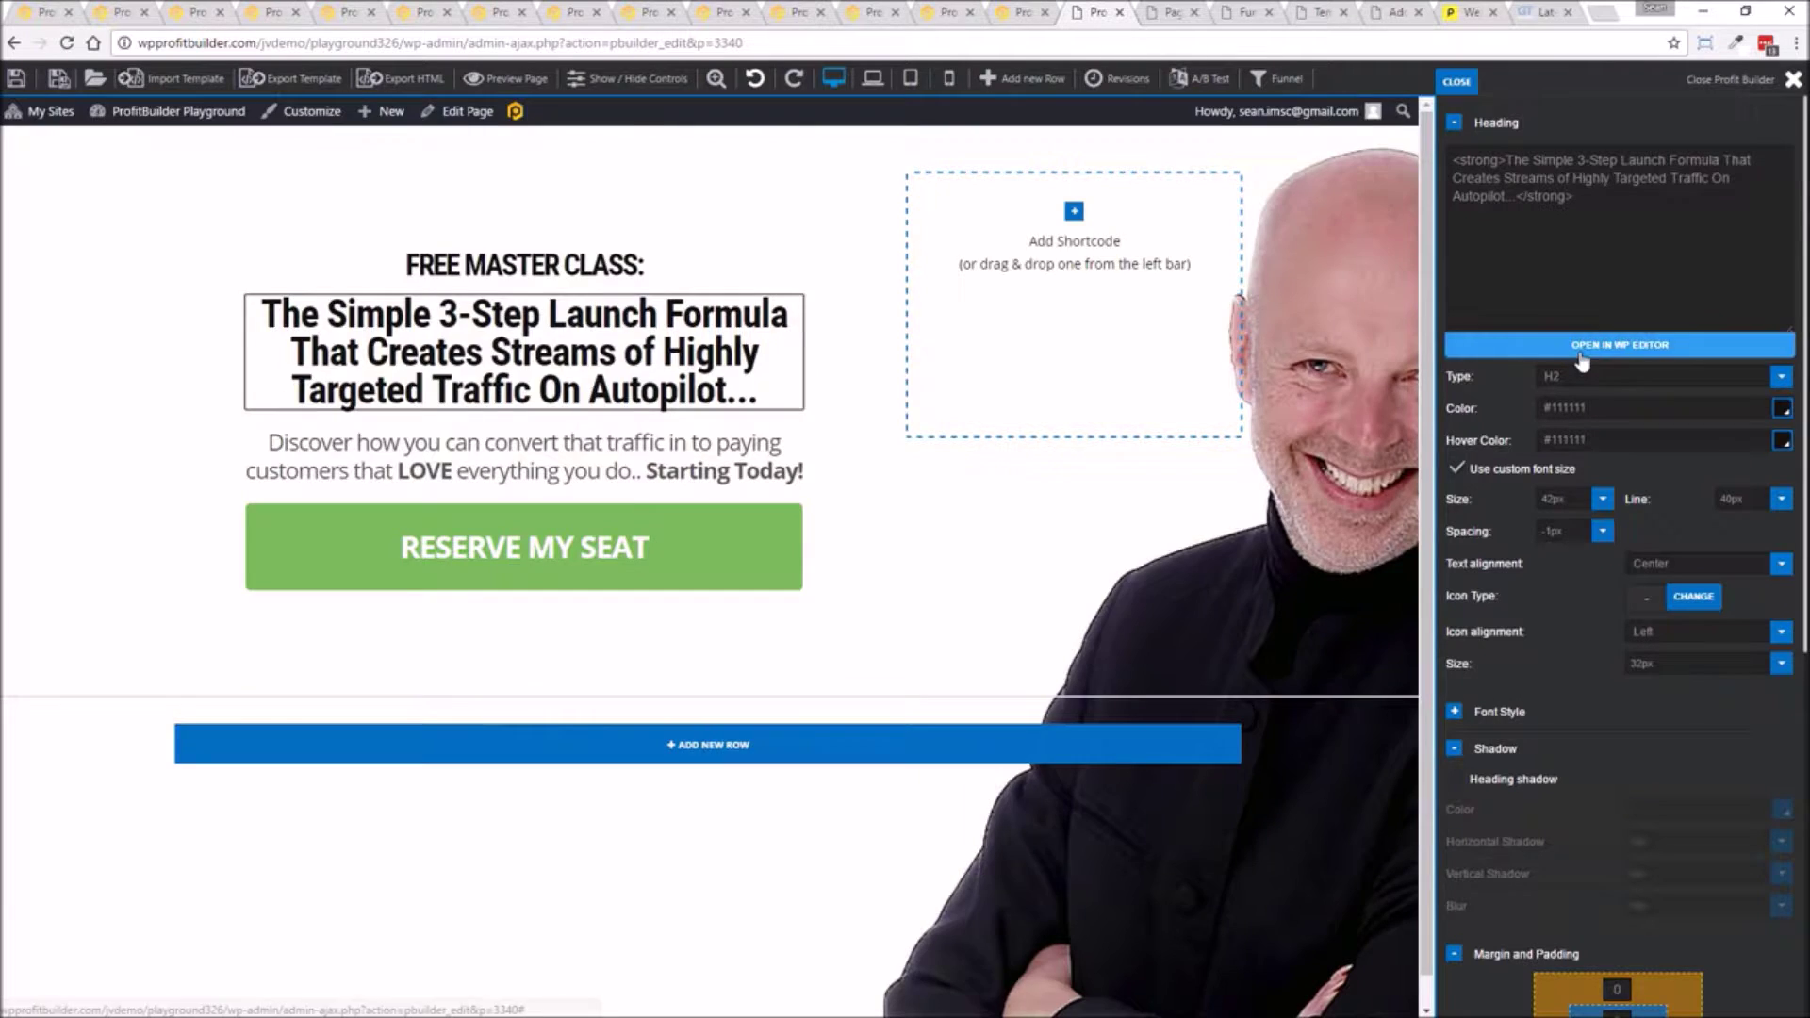
click(1578, 352)
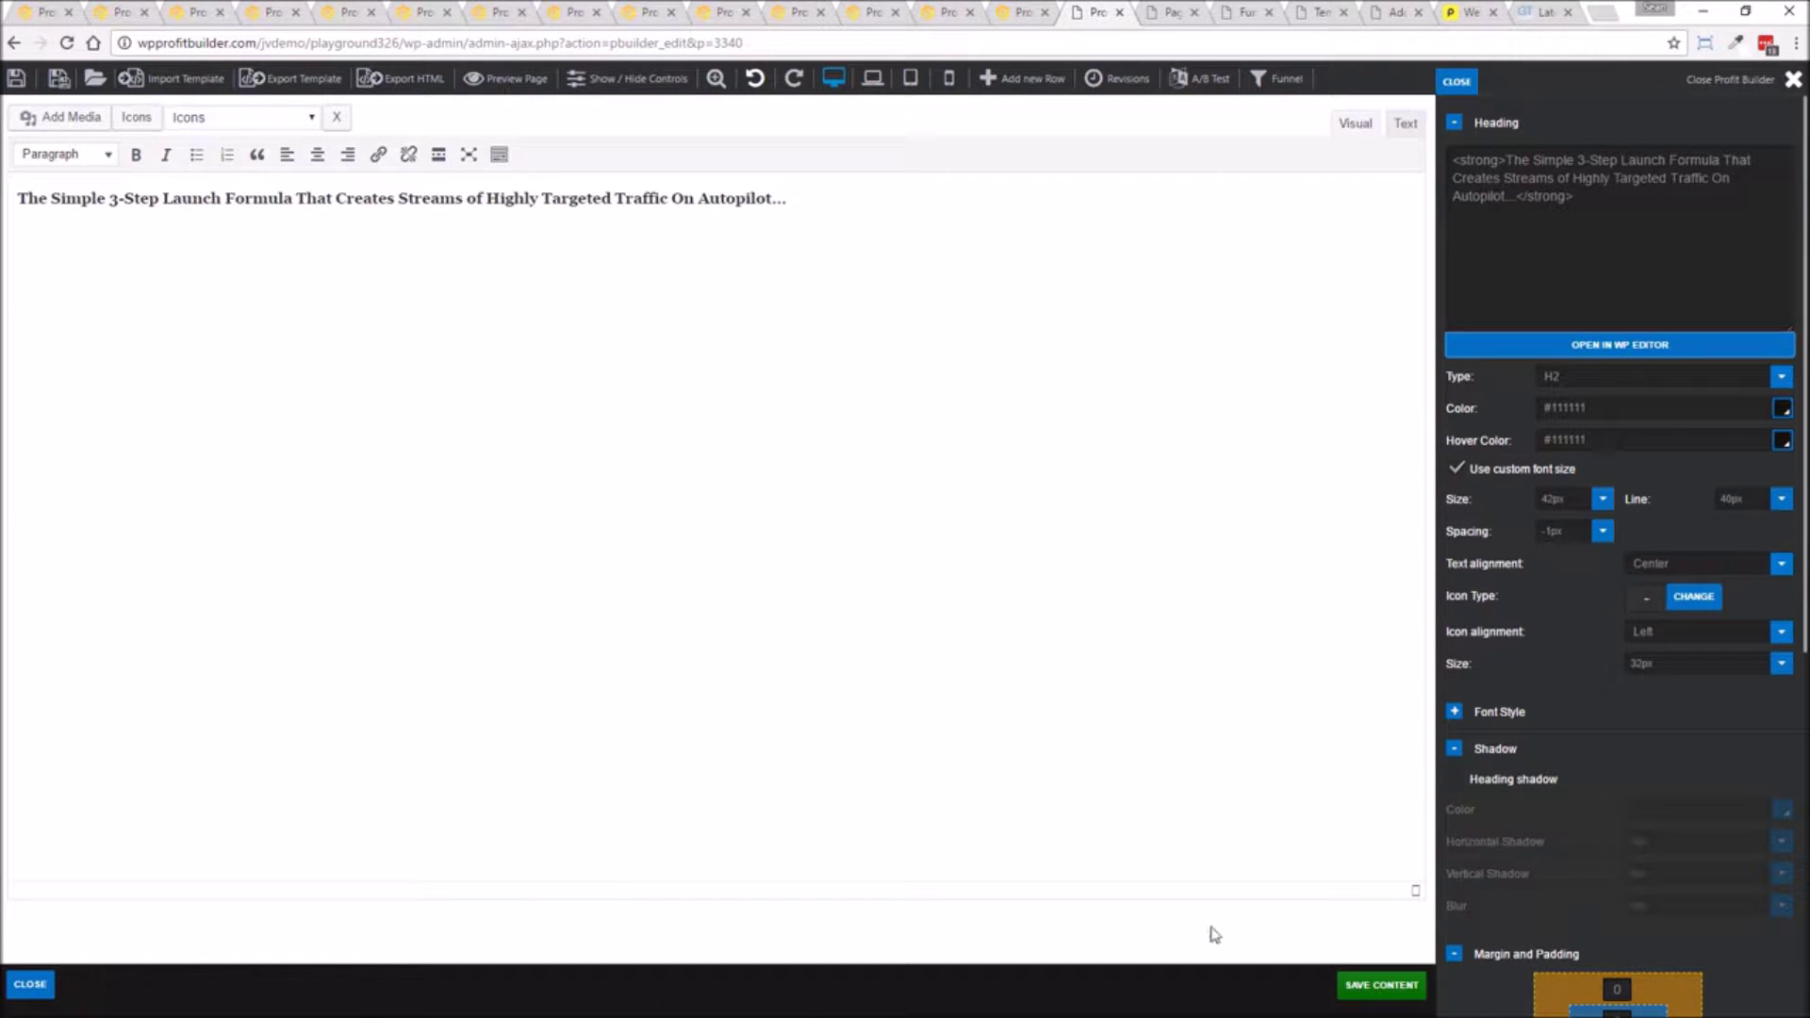
click(13, 990)
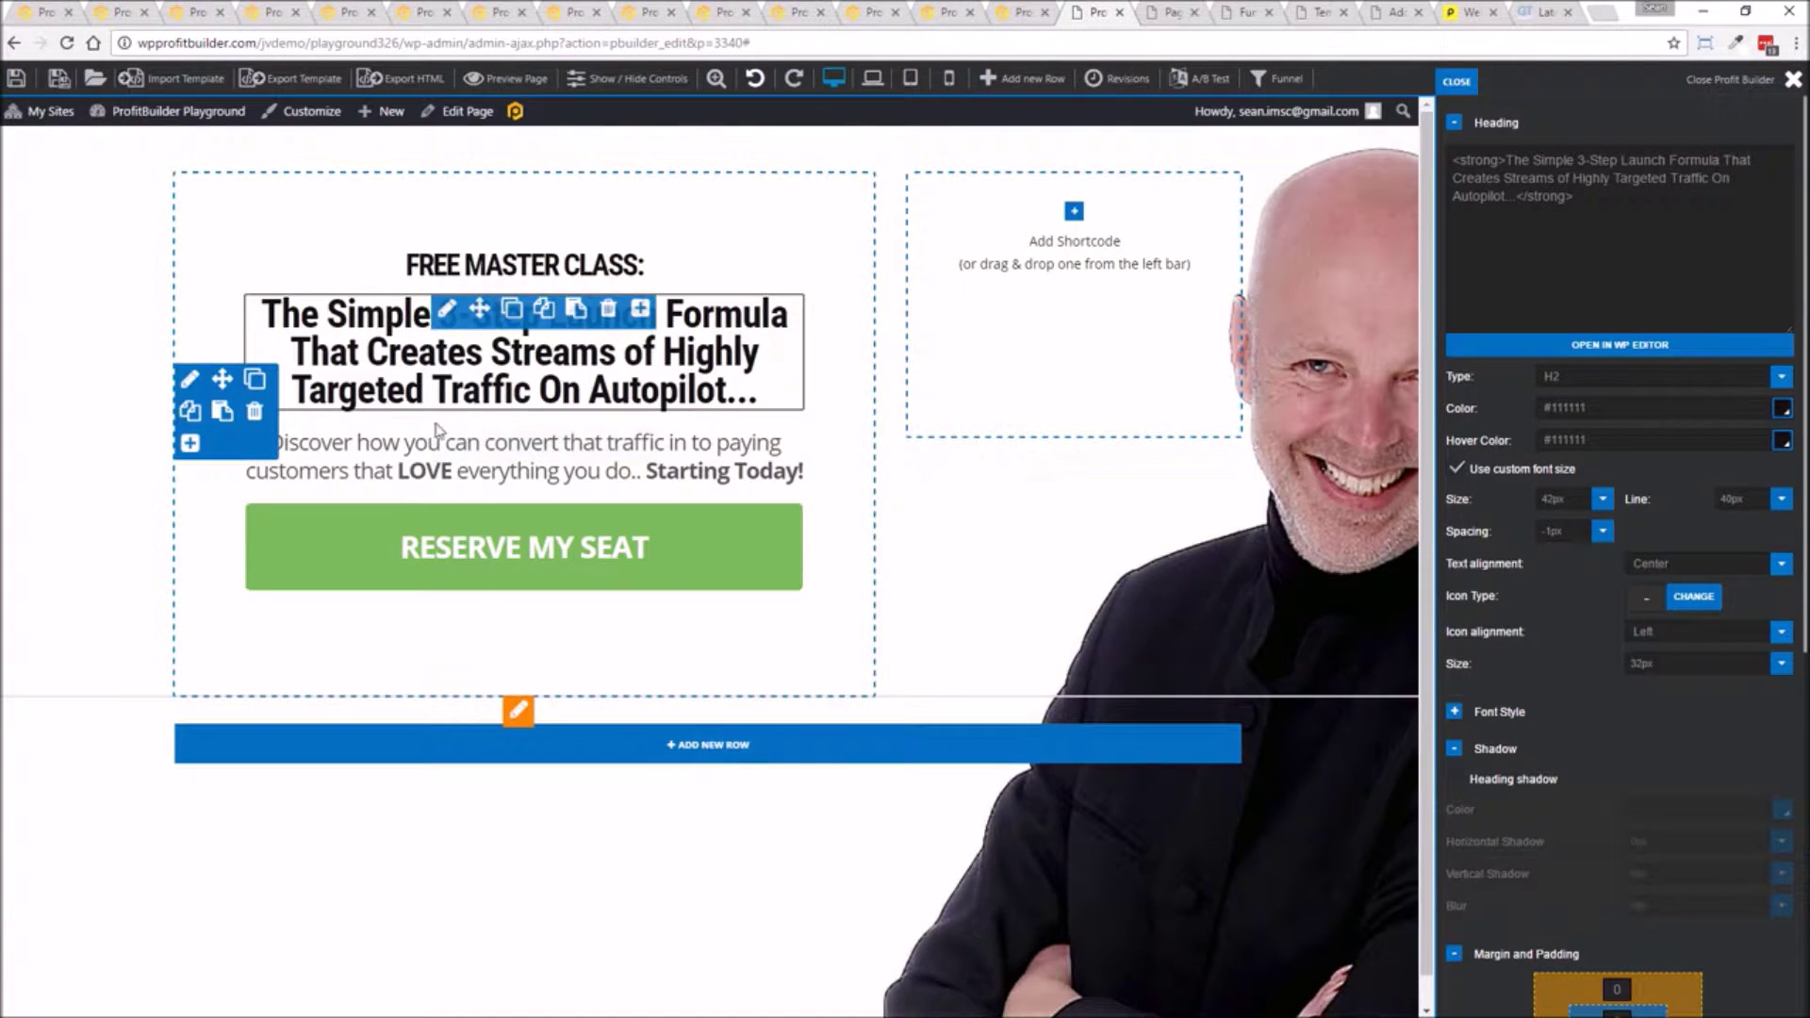
click(1593, 349)
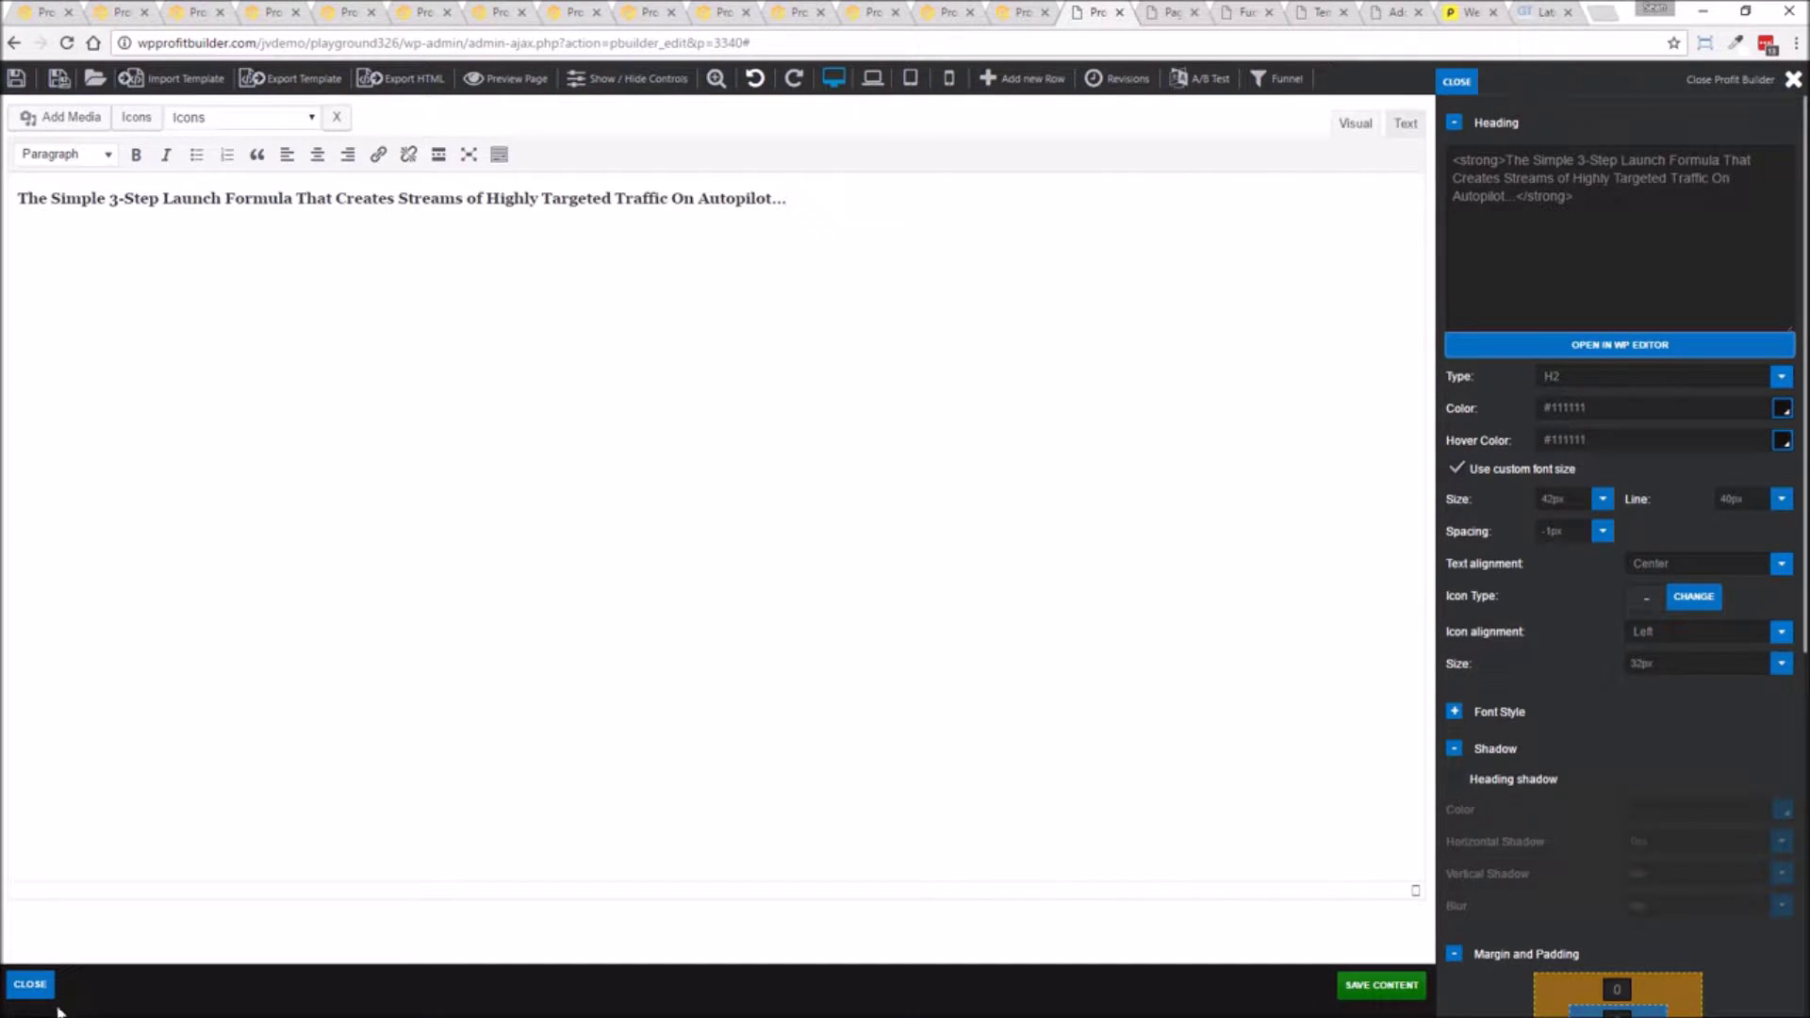
click(32, 985)
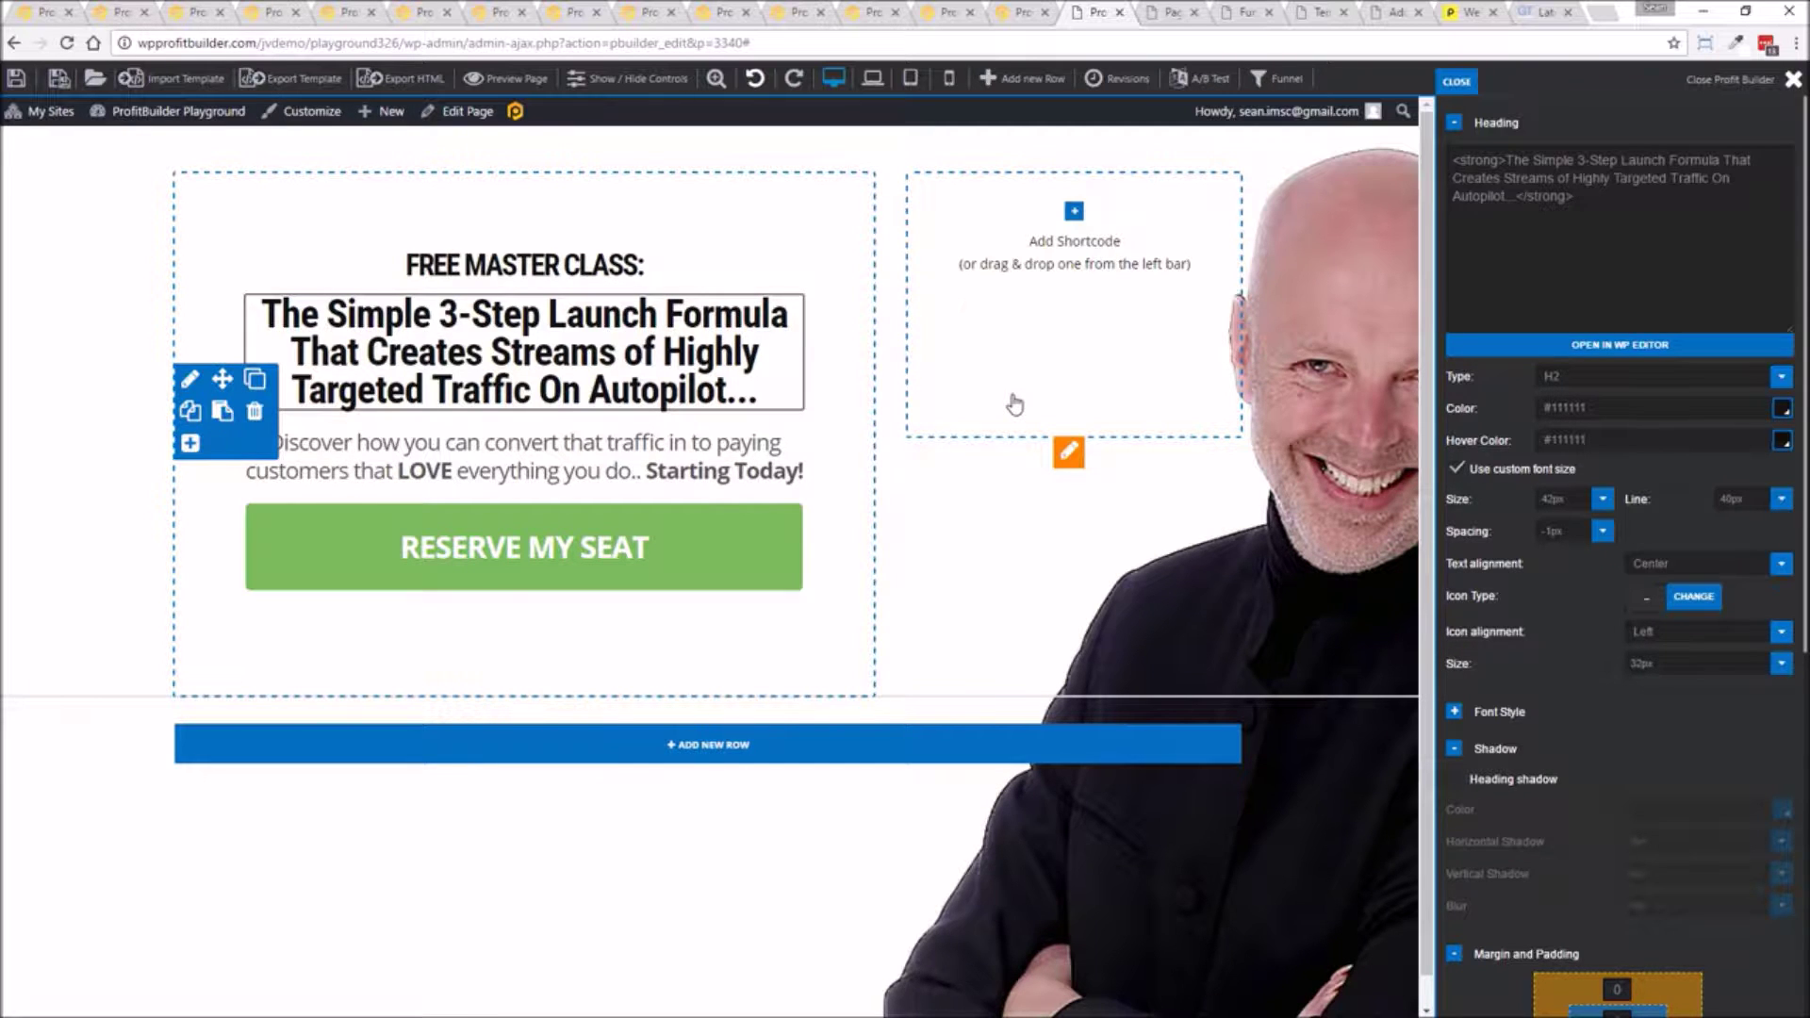
click(1428, 651)
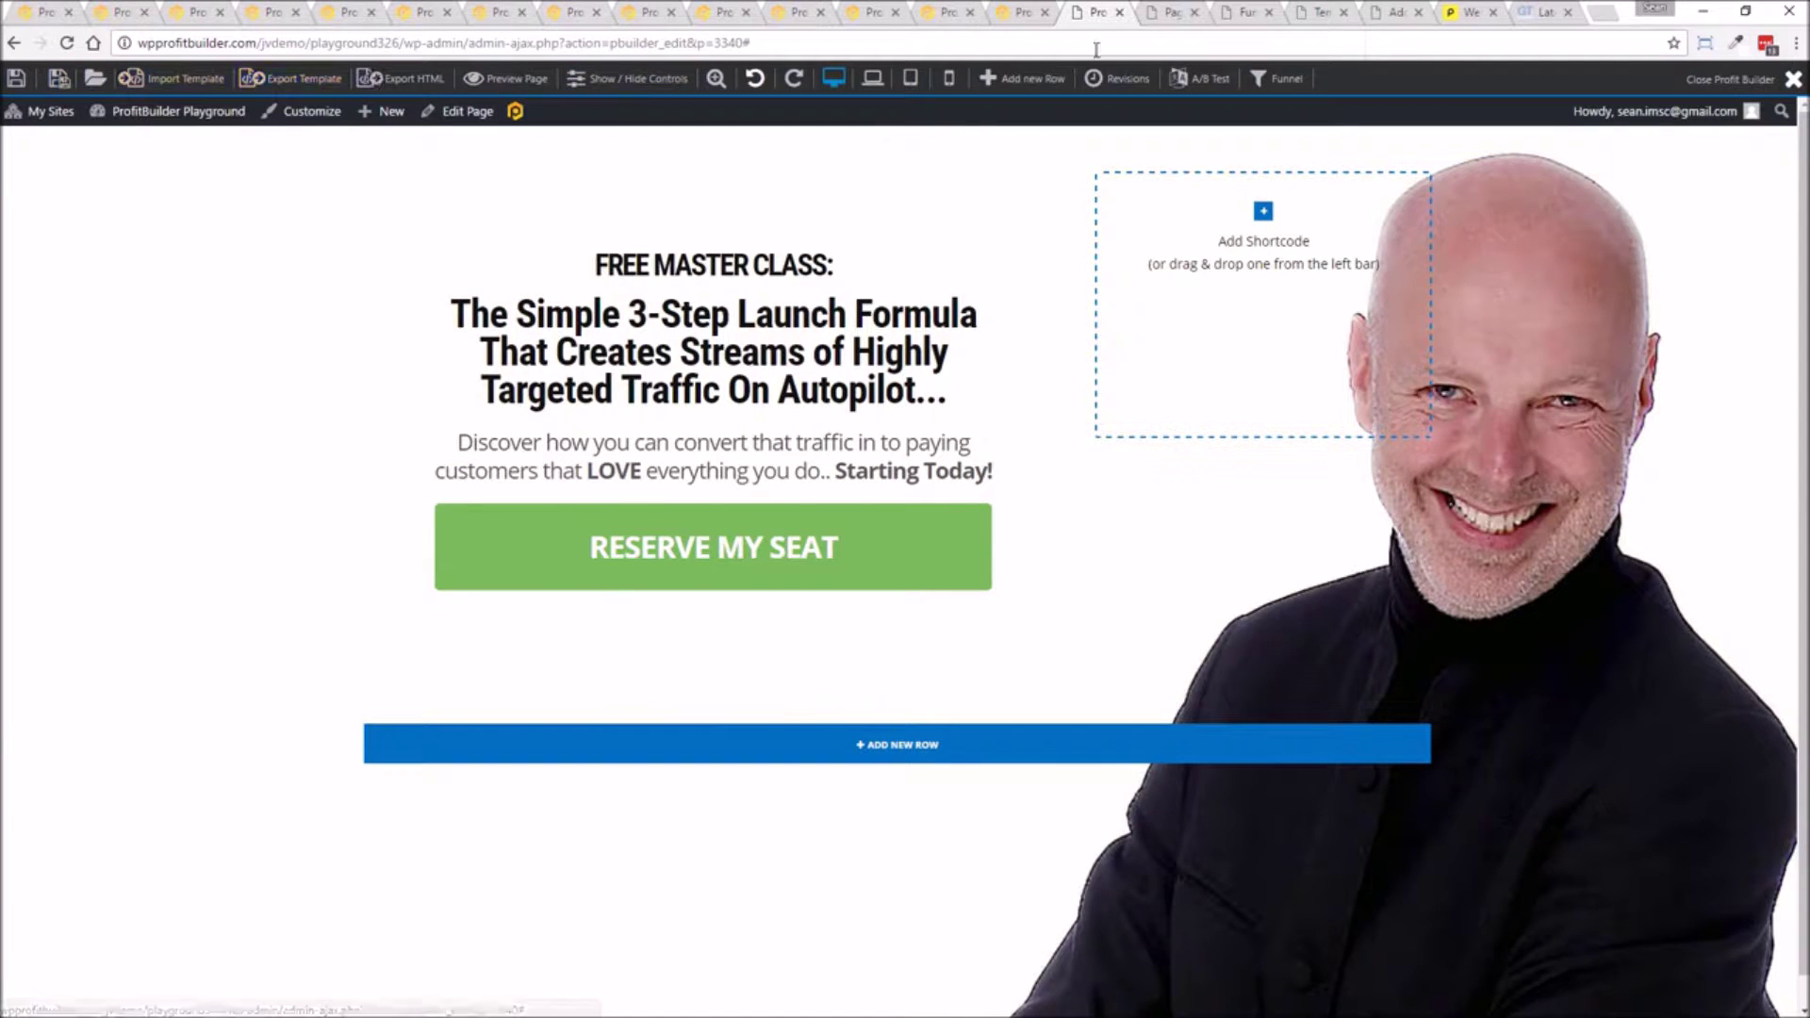
Preview the page layout at laptop and tablet sizes and return to the desktop view.
click(875, 80)
click(913, 80)
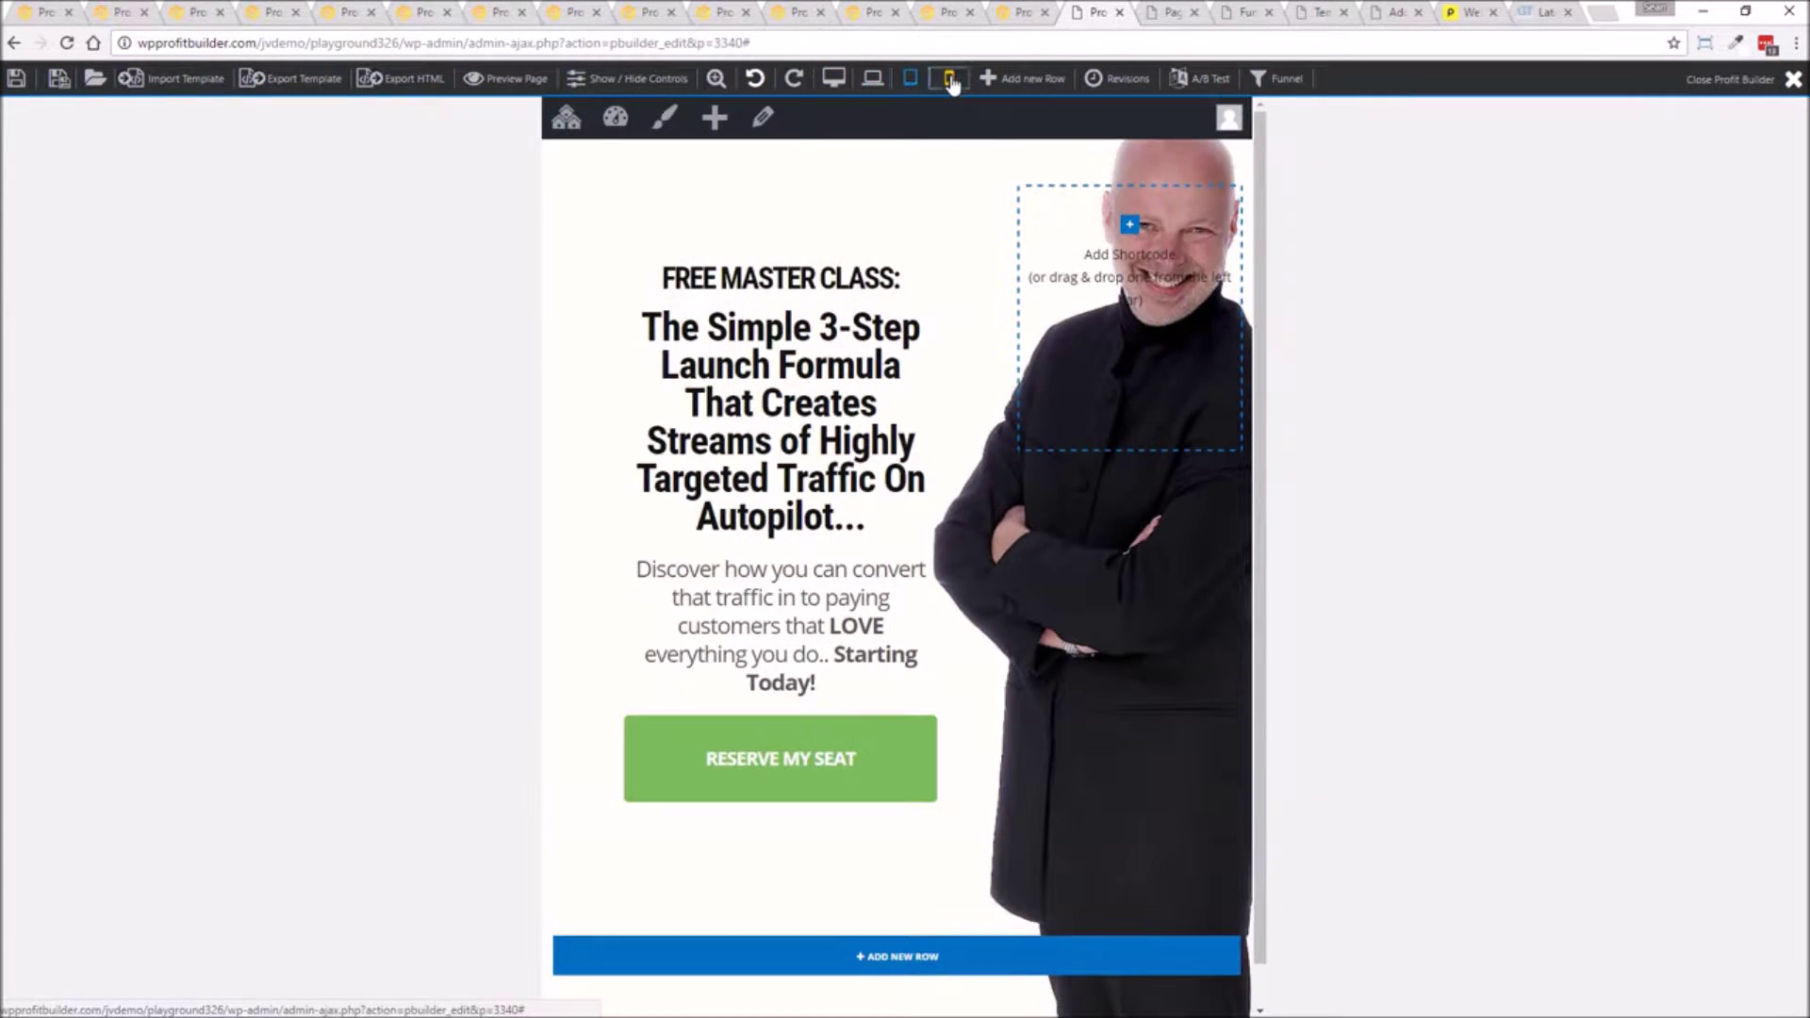
click(834, 78)
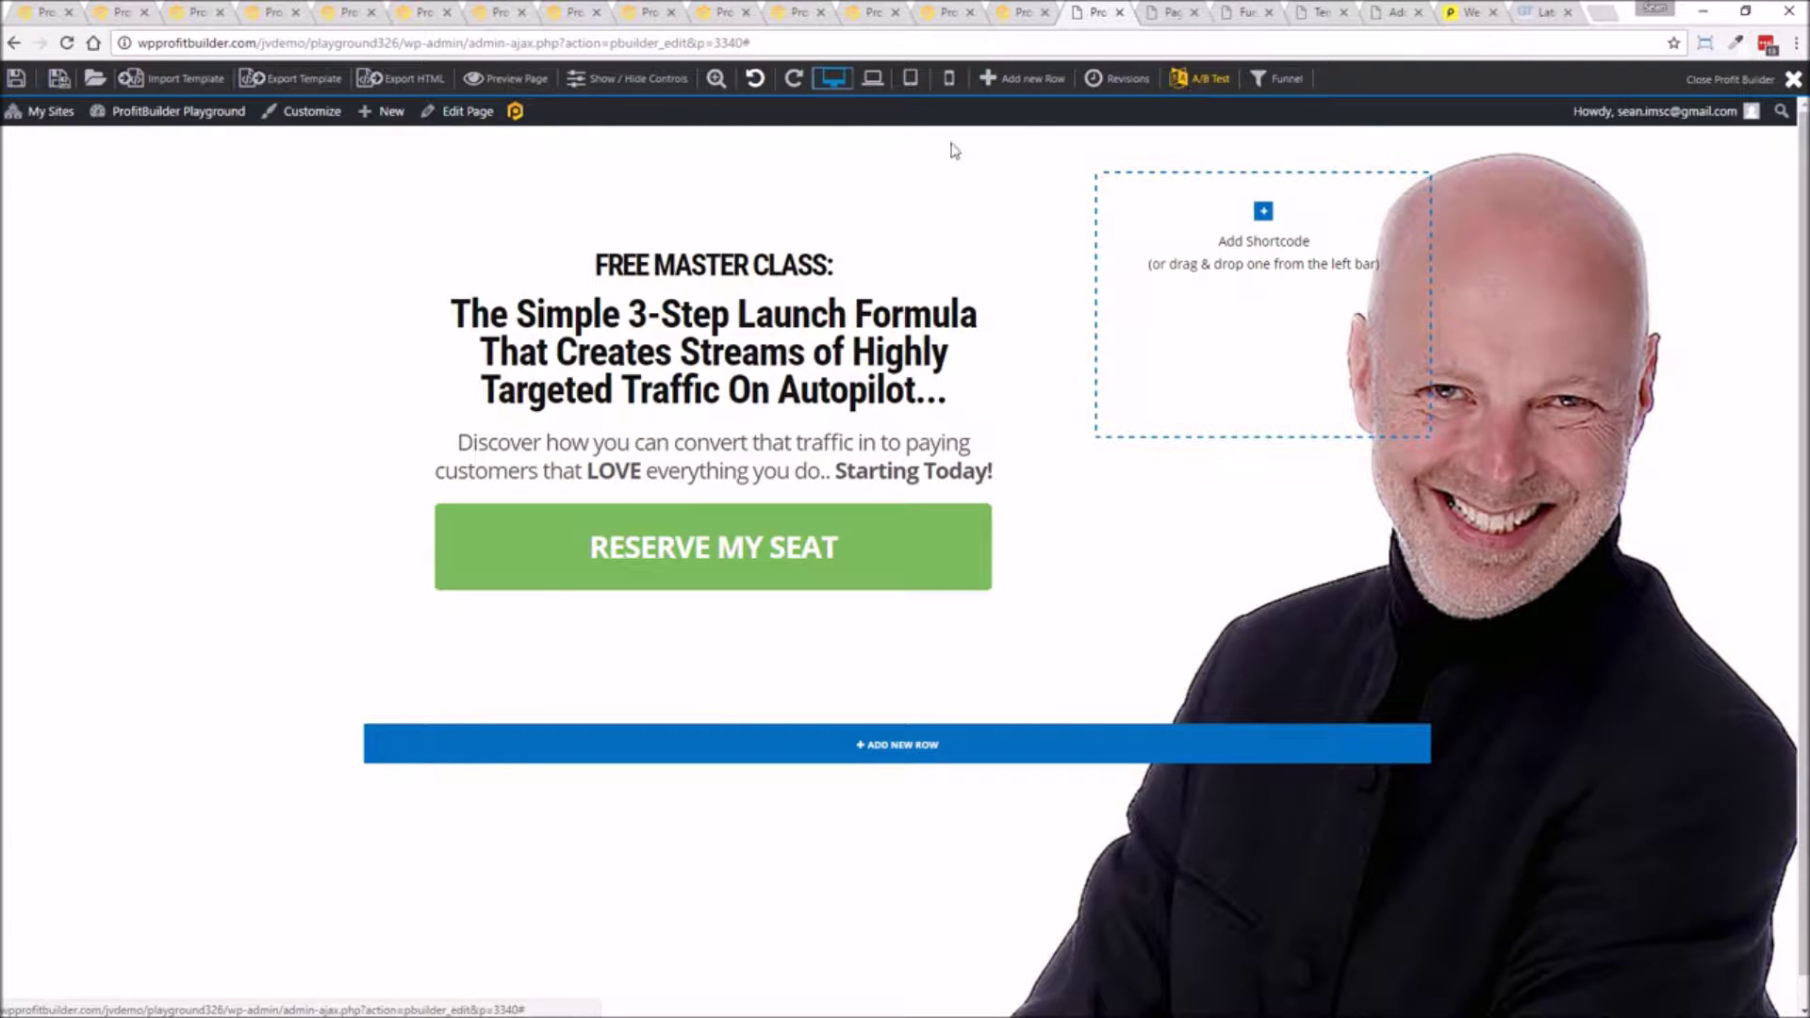
Create an A/B test of this page with 2 pages, ending after 7 days, won by the variation with Most Conversions.
click(1200, 81)
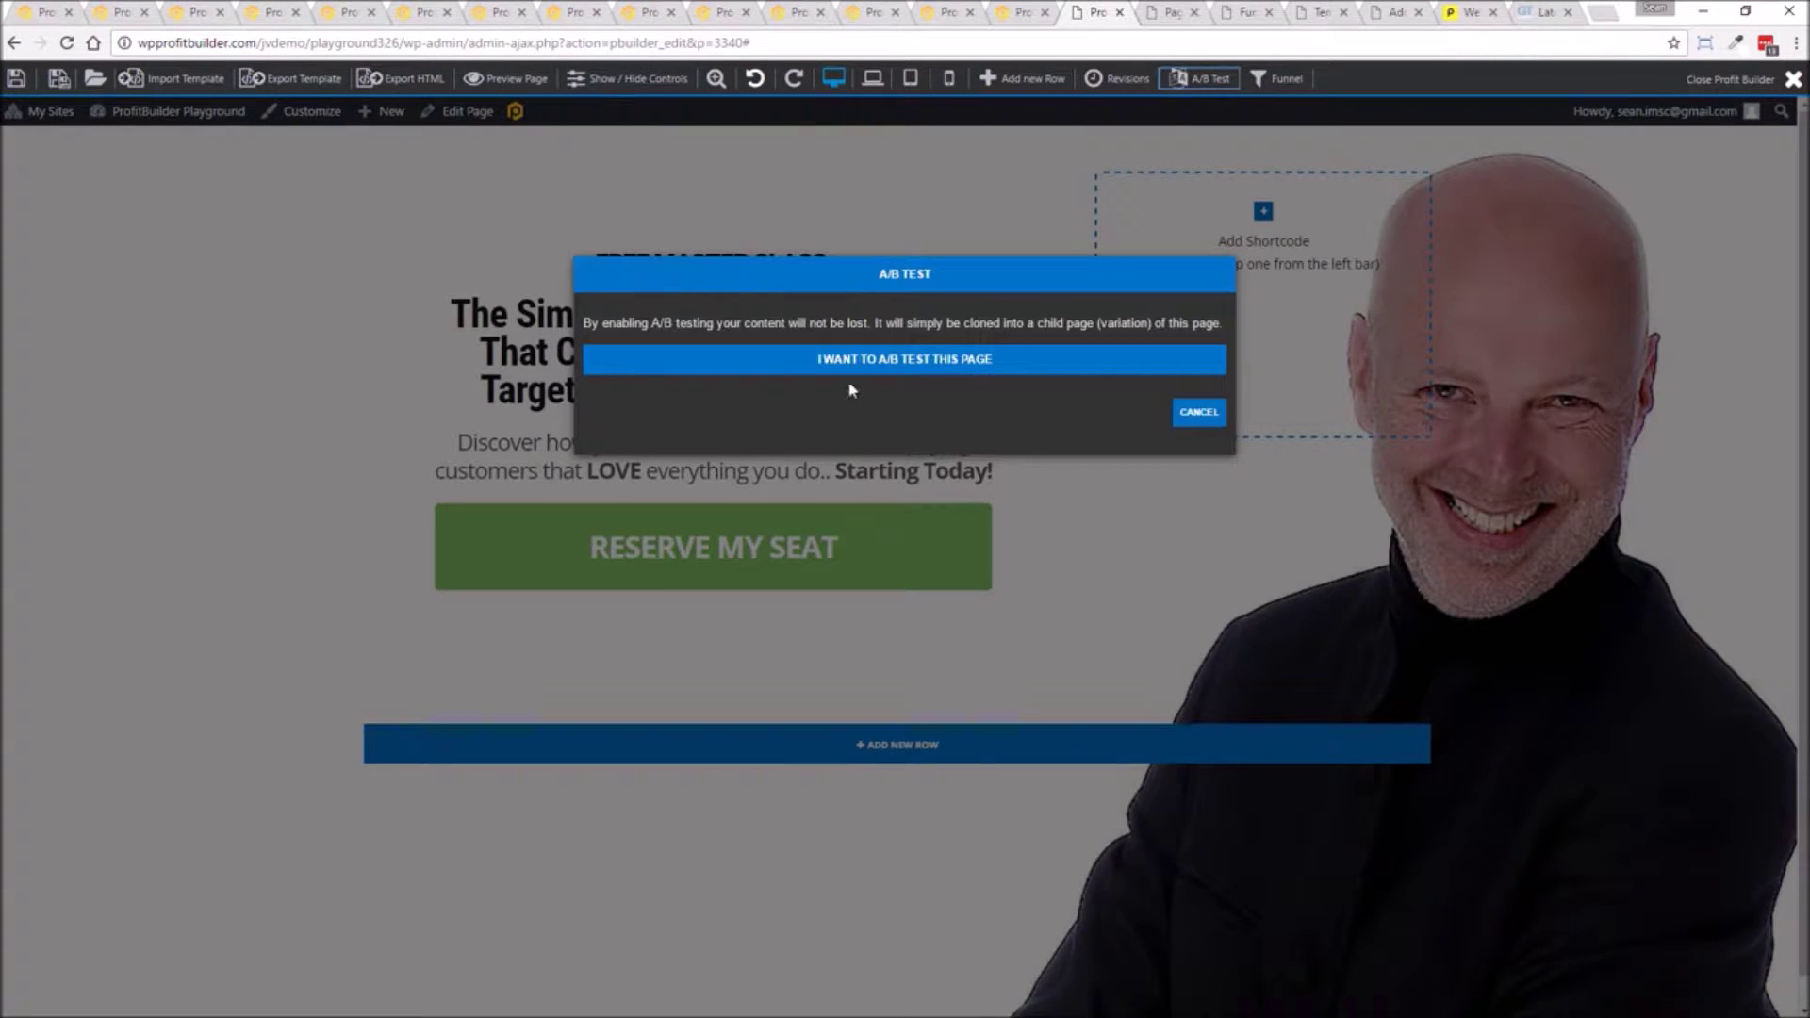
click(820, 365)
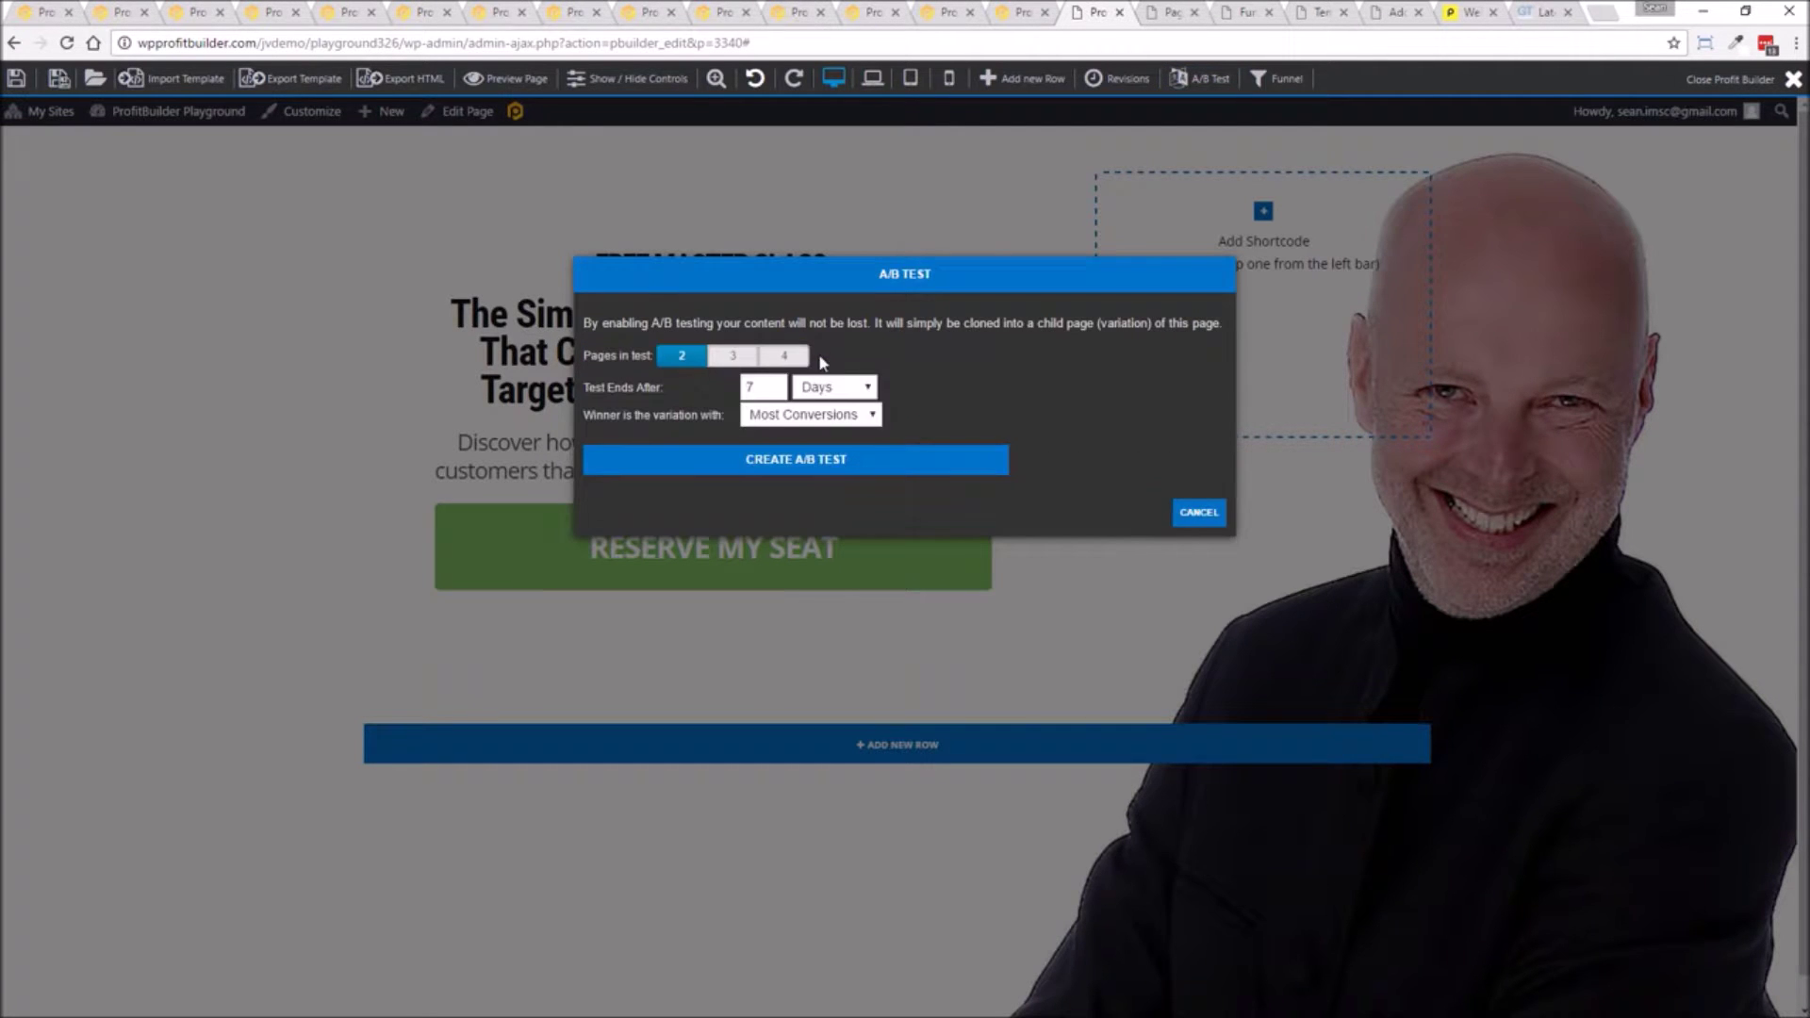
double_click(754, 388)
click(968, 419)
click(774, 462)
key(Return)
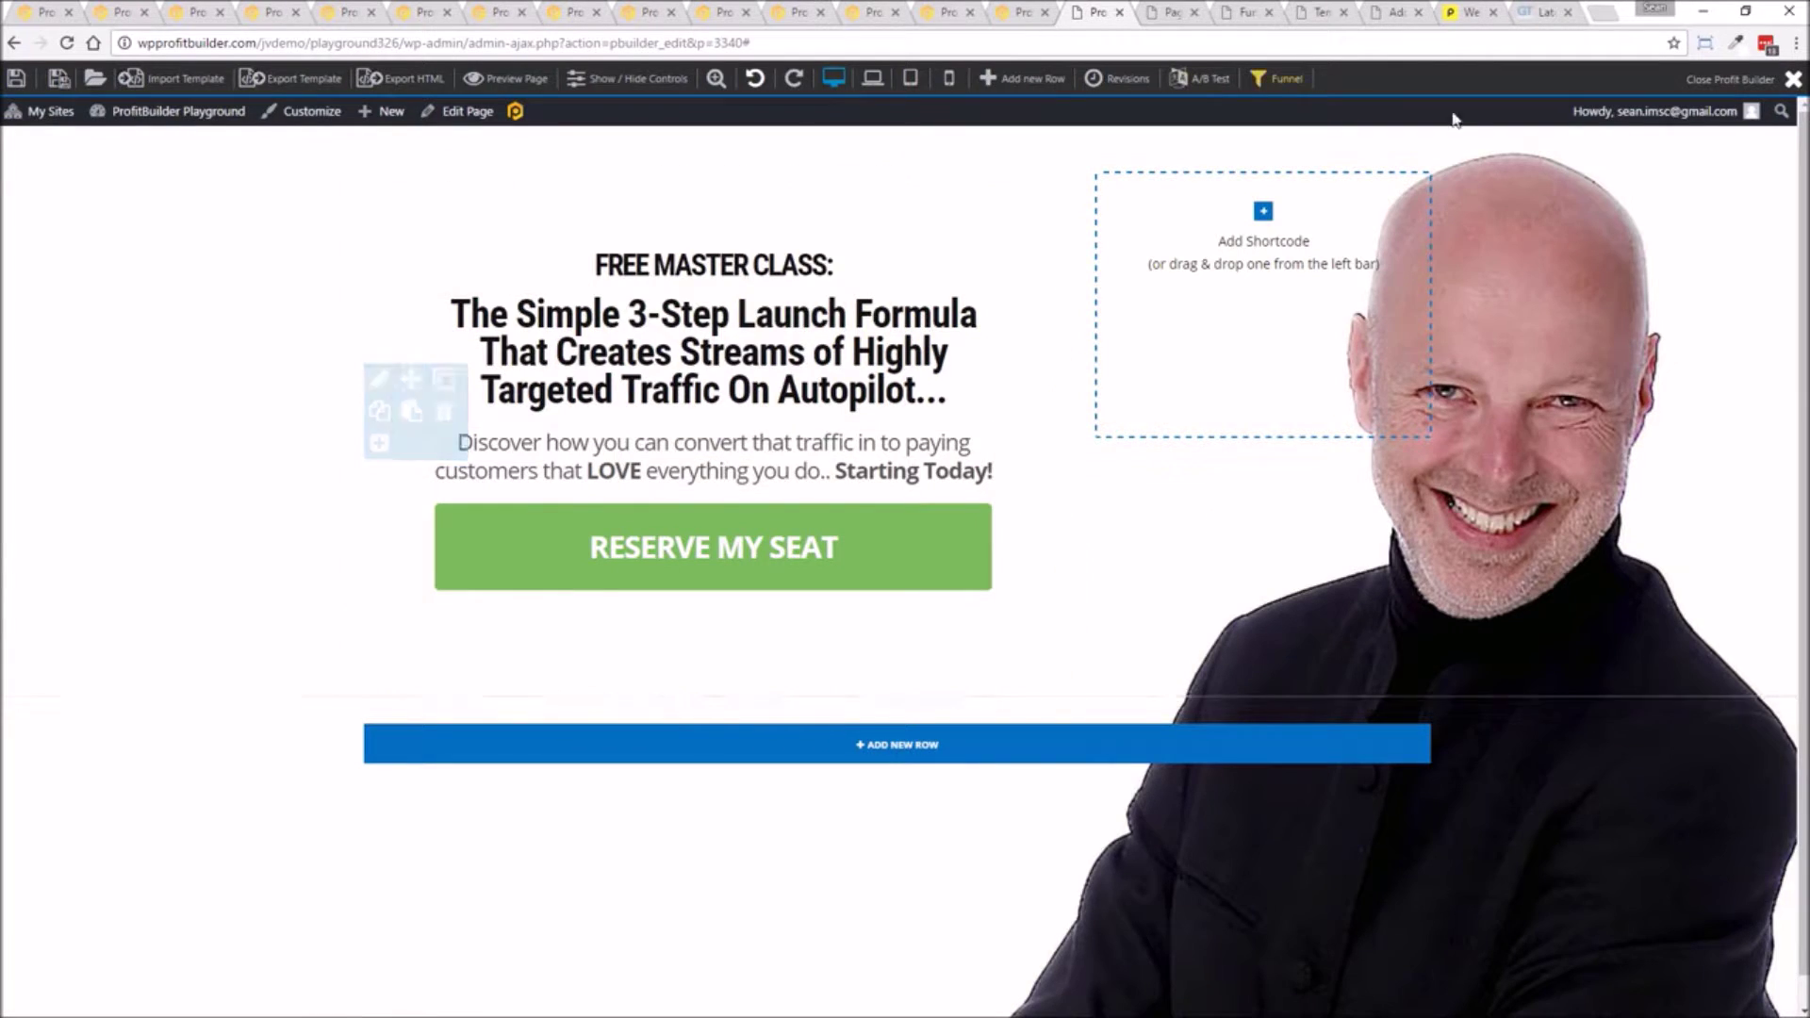
Create a new funnel named WebinarTest in the funnel editor.
mouse_move(630, 524)
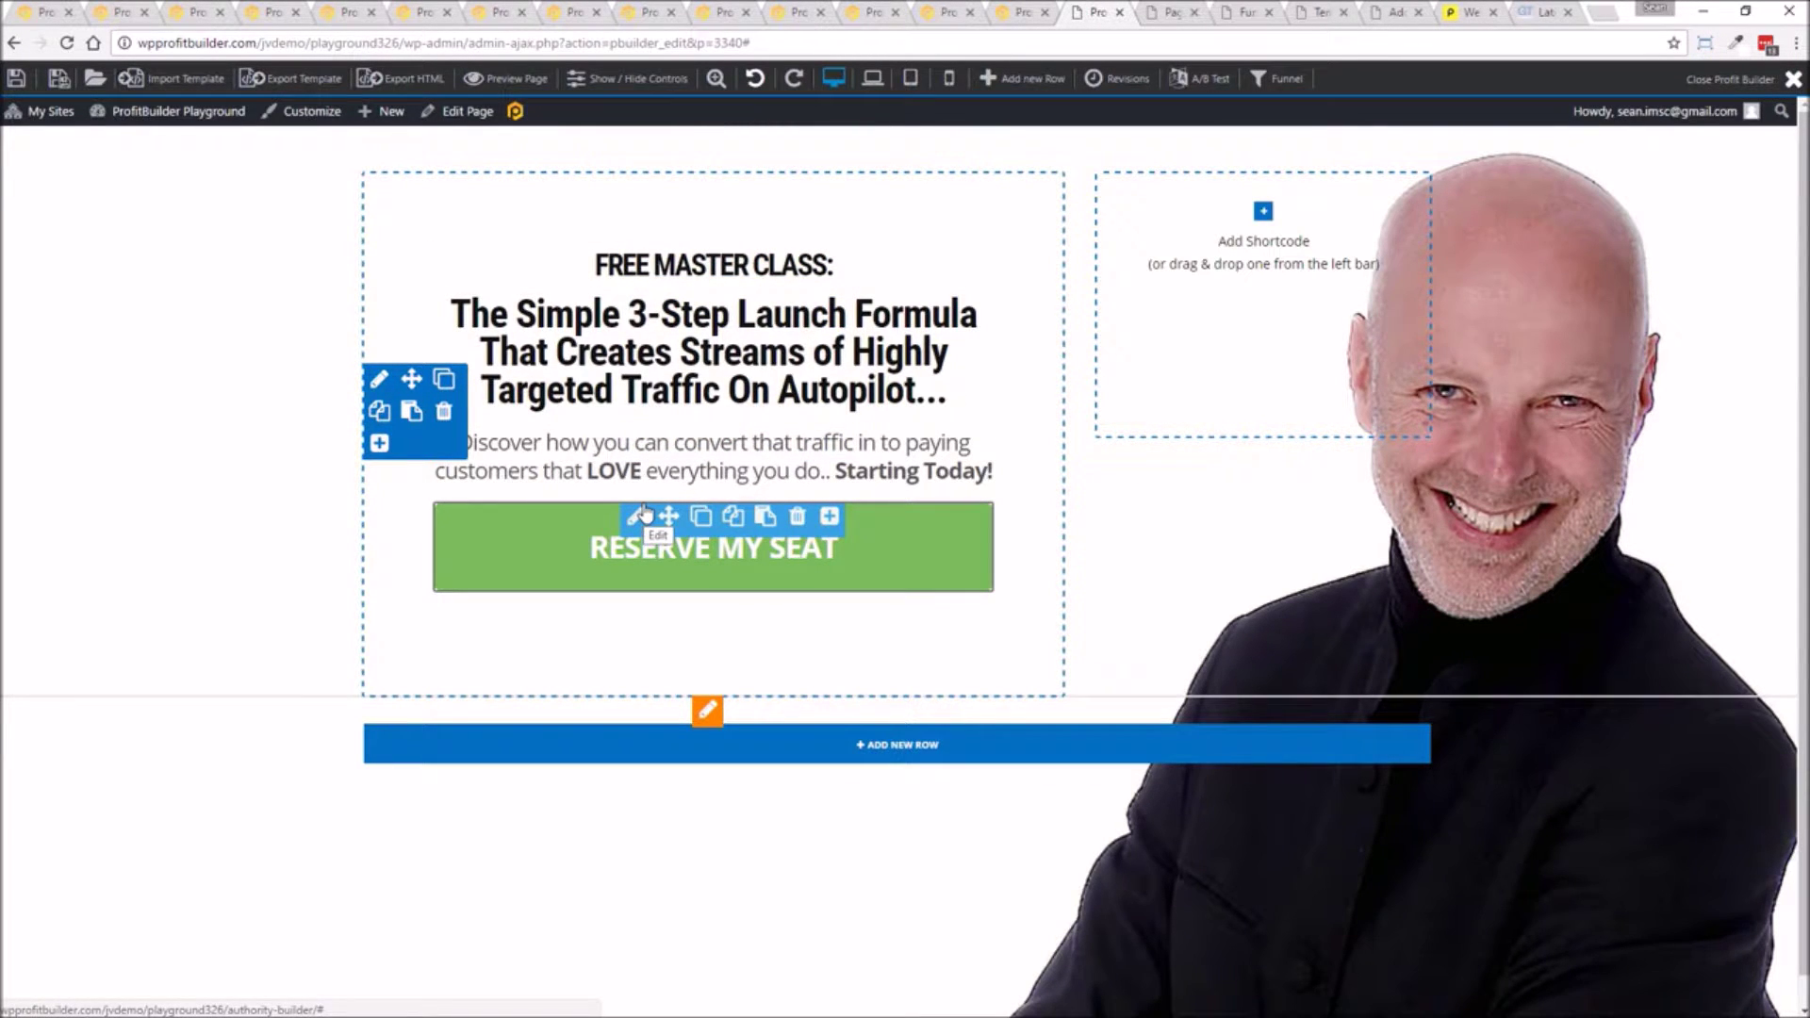
mouse_move(853, 319)
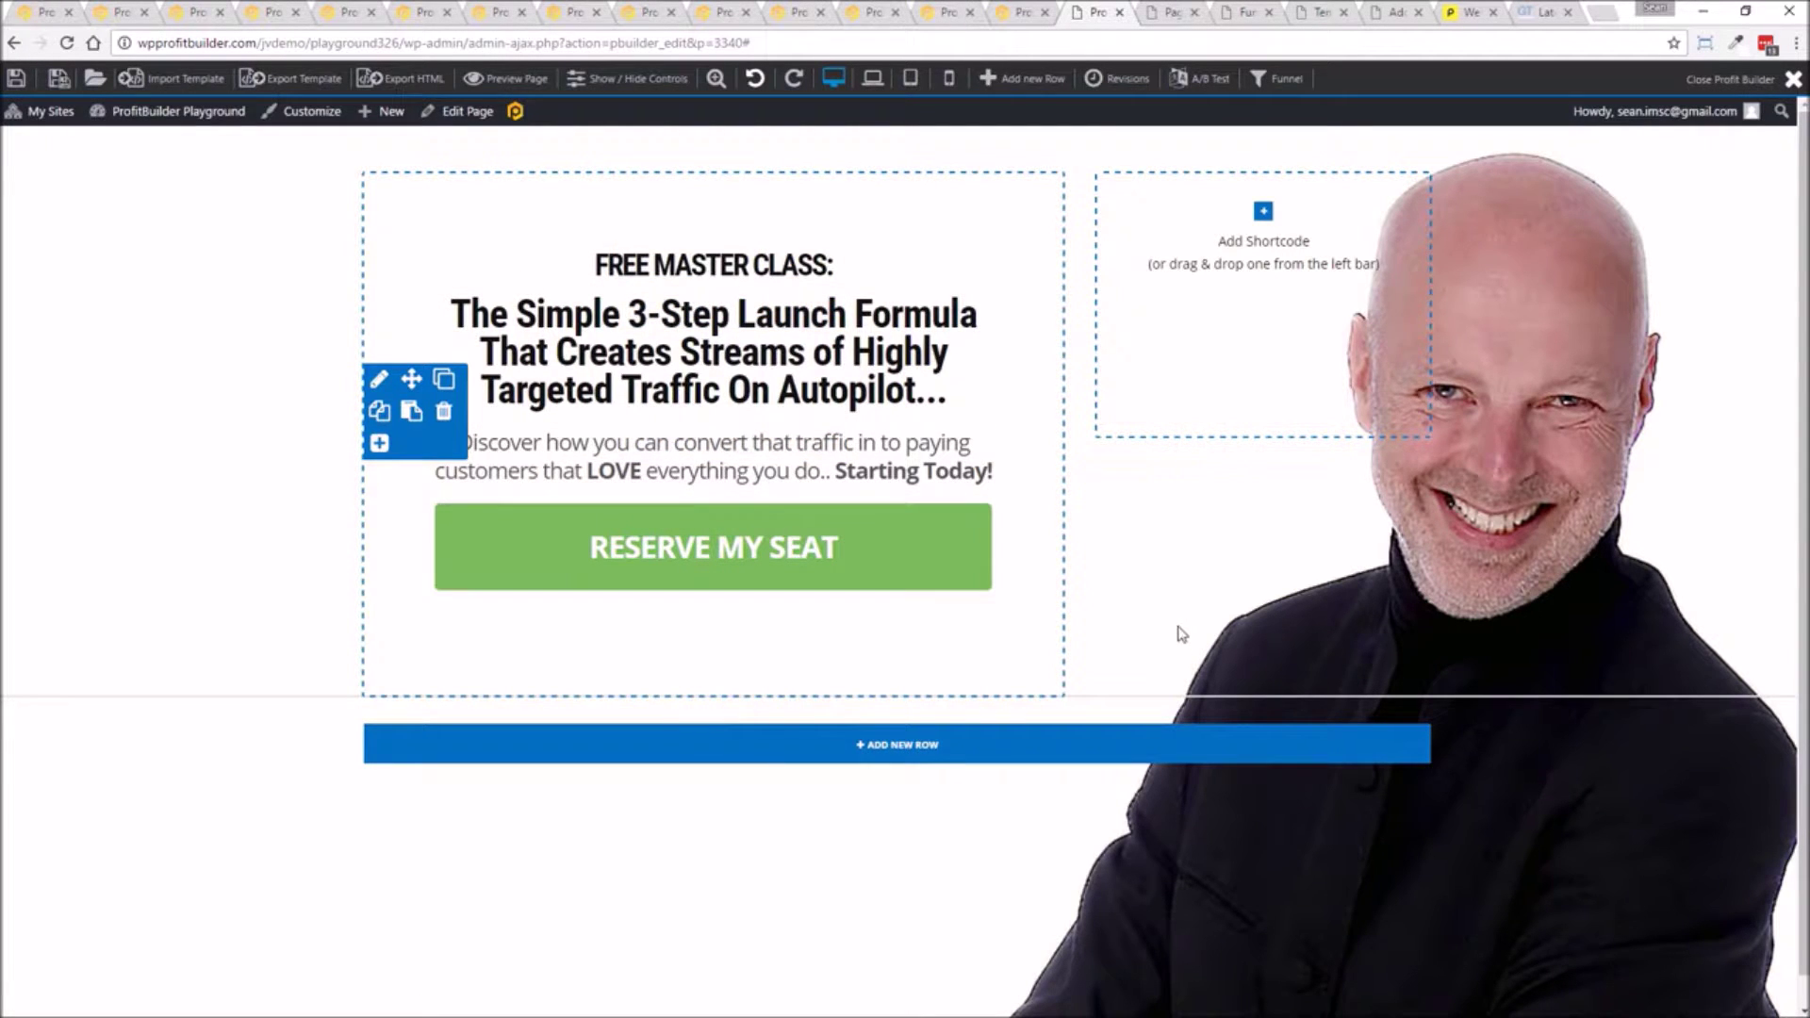
click(1277, 85)
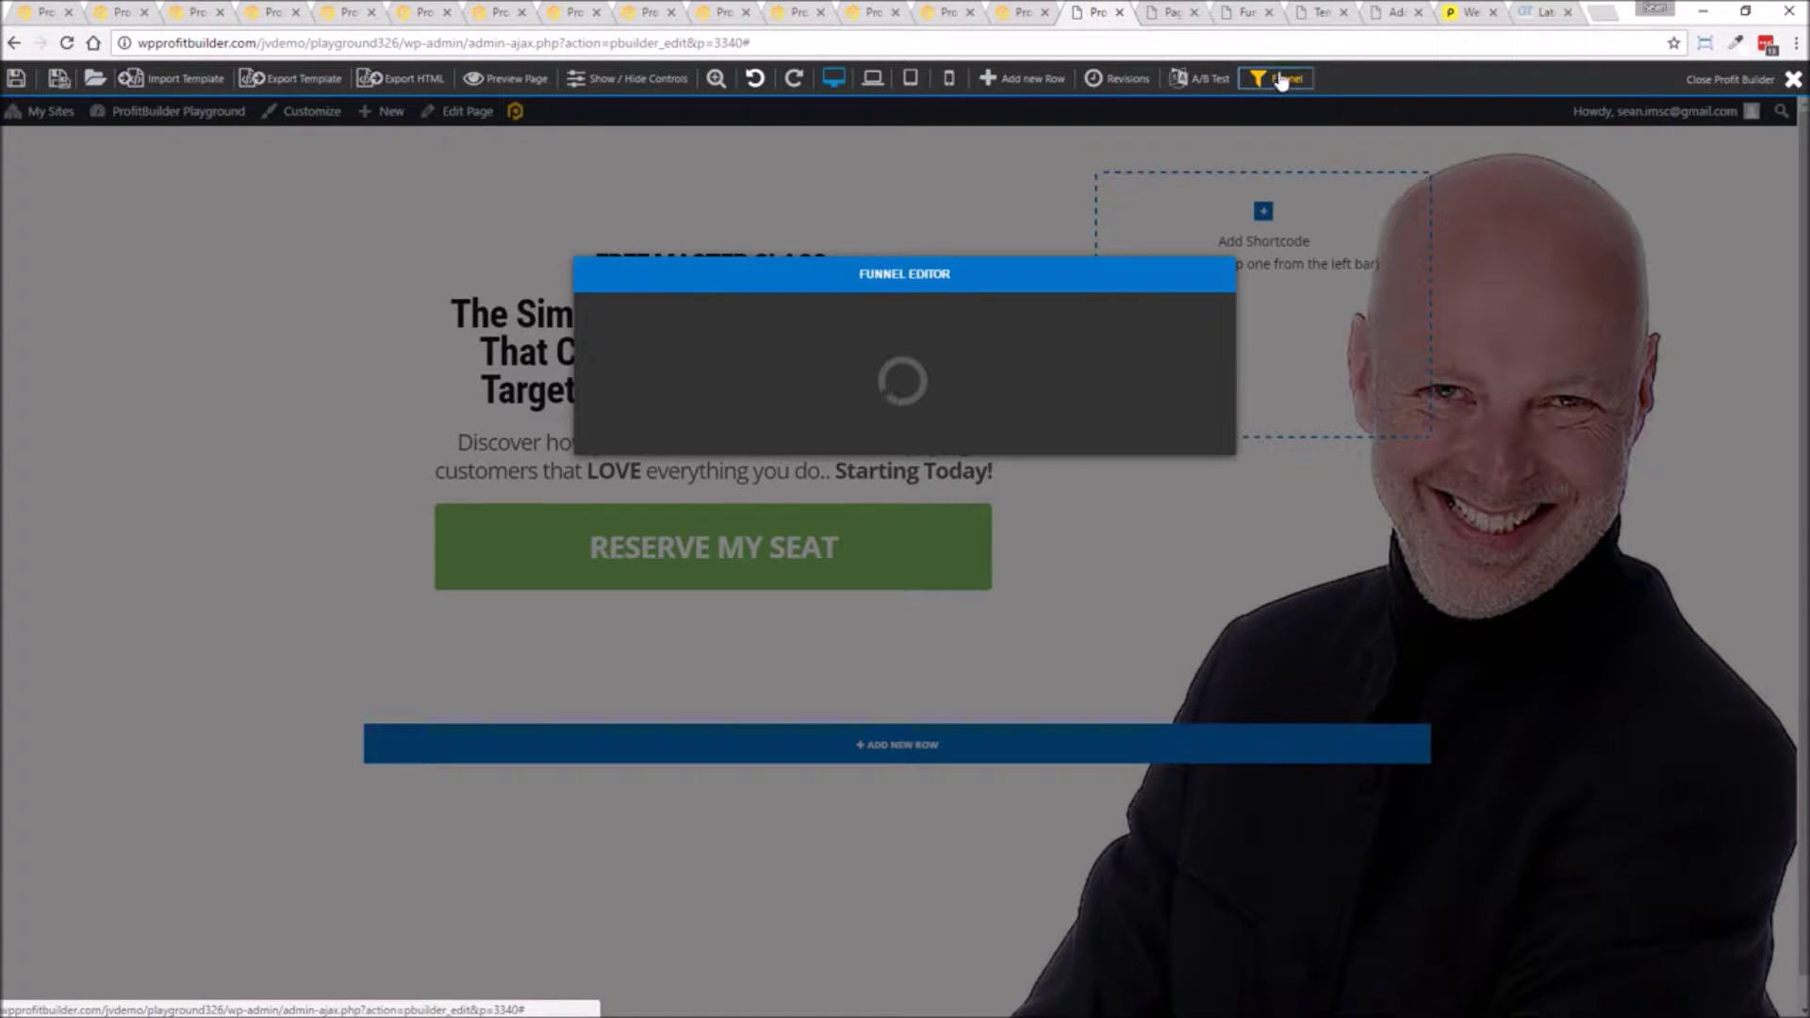
click(940, 315)
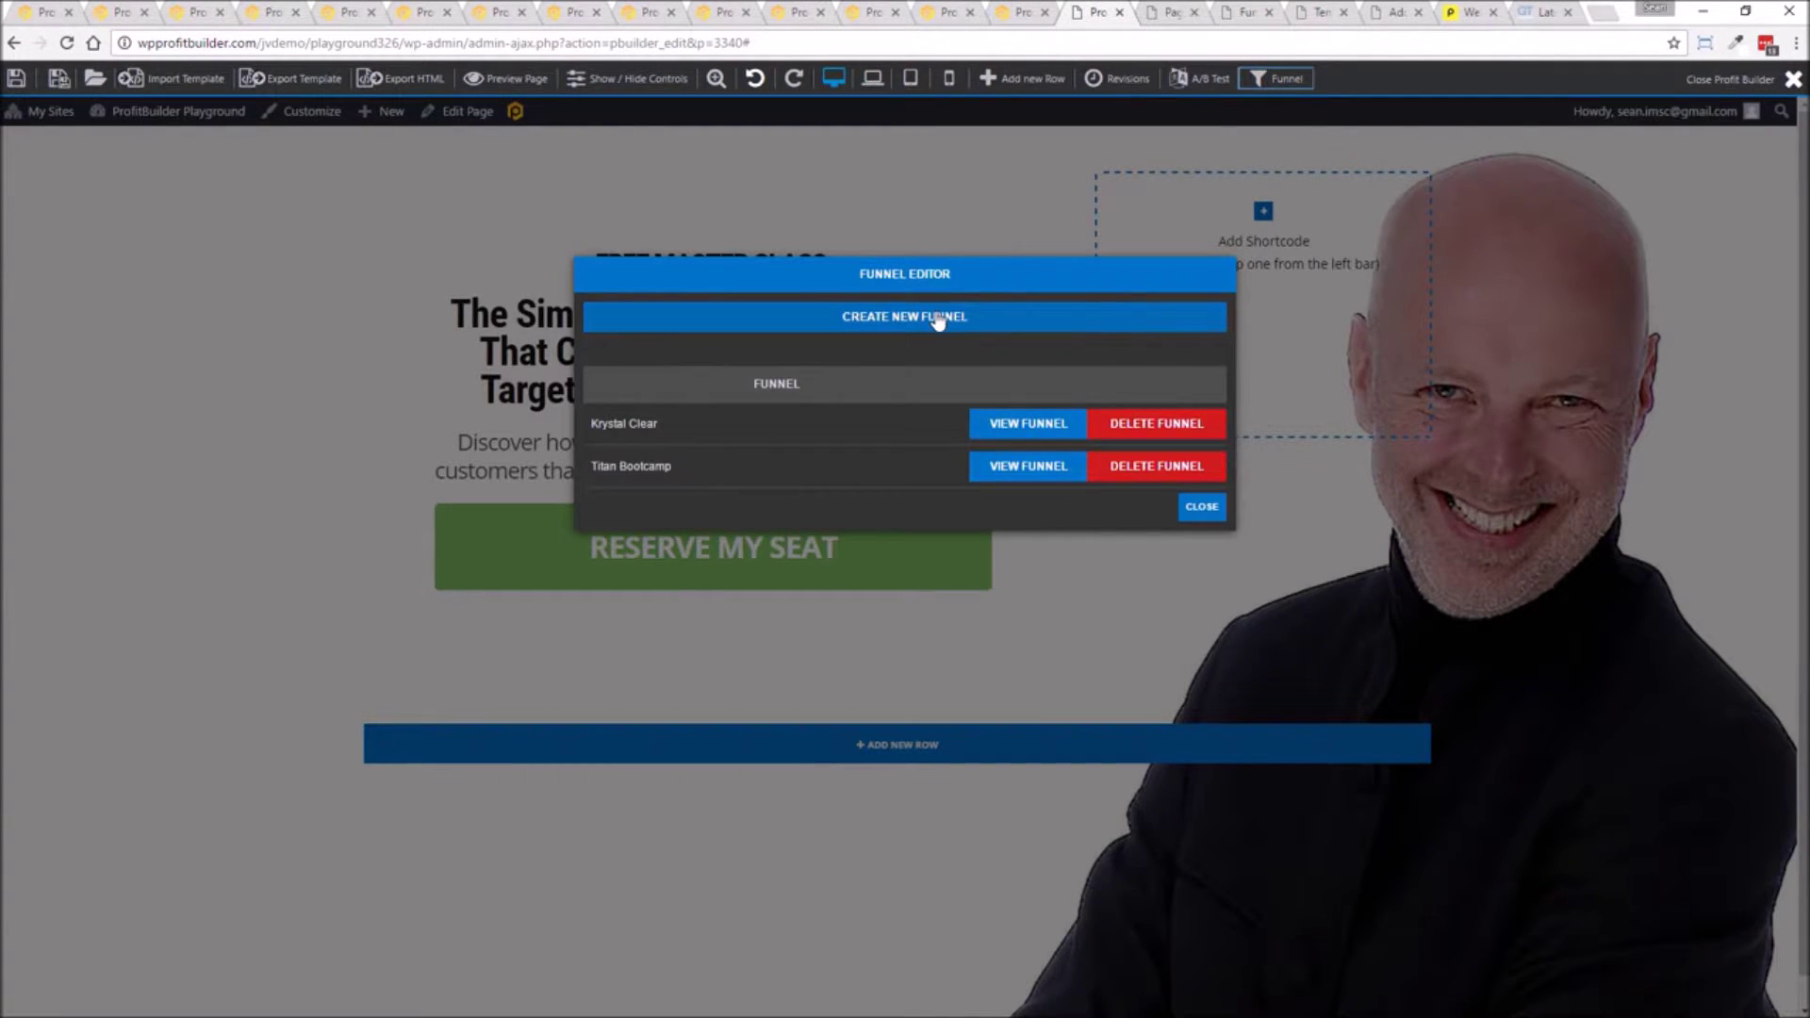
click(816, 360)
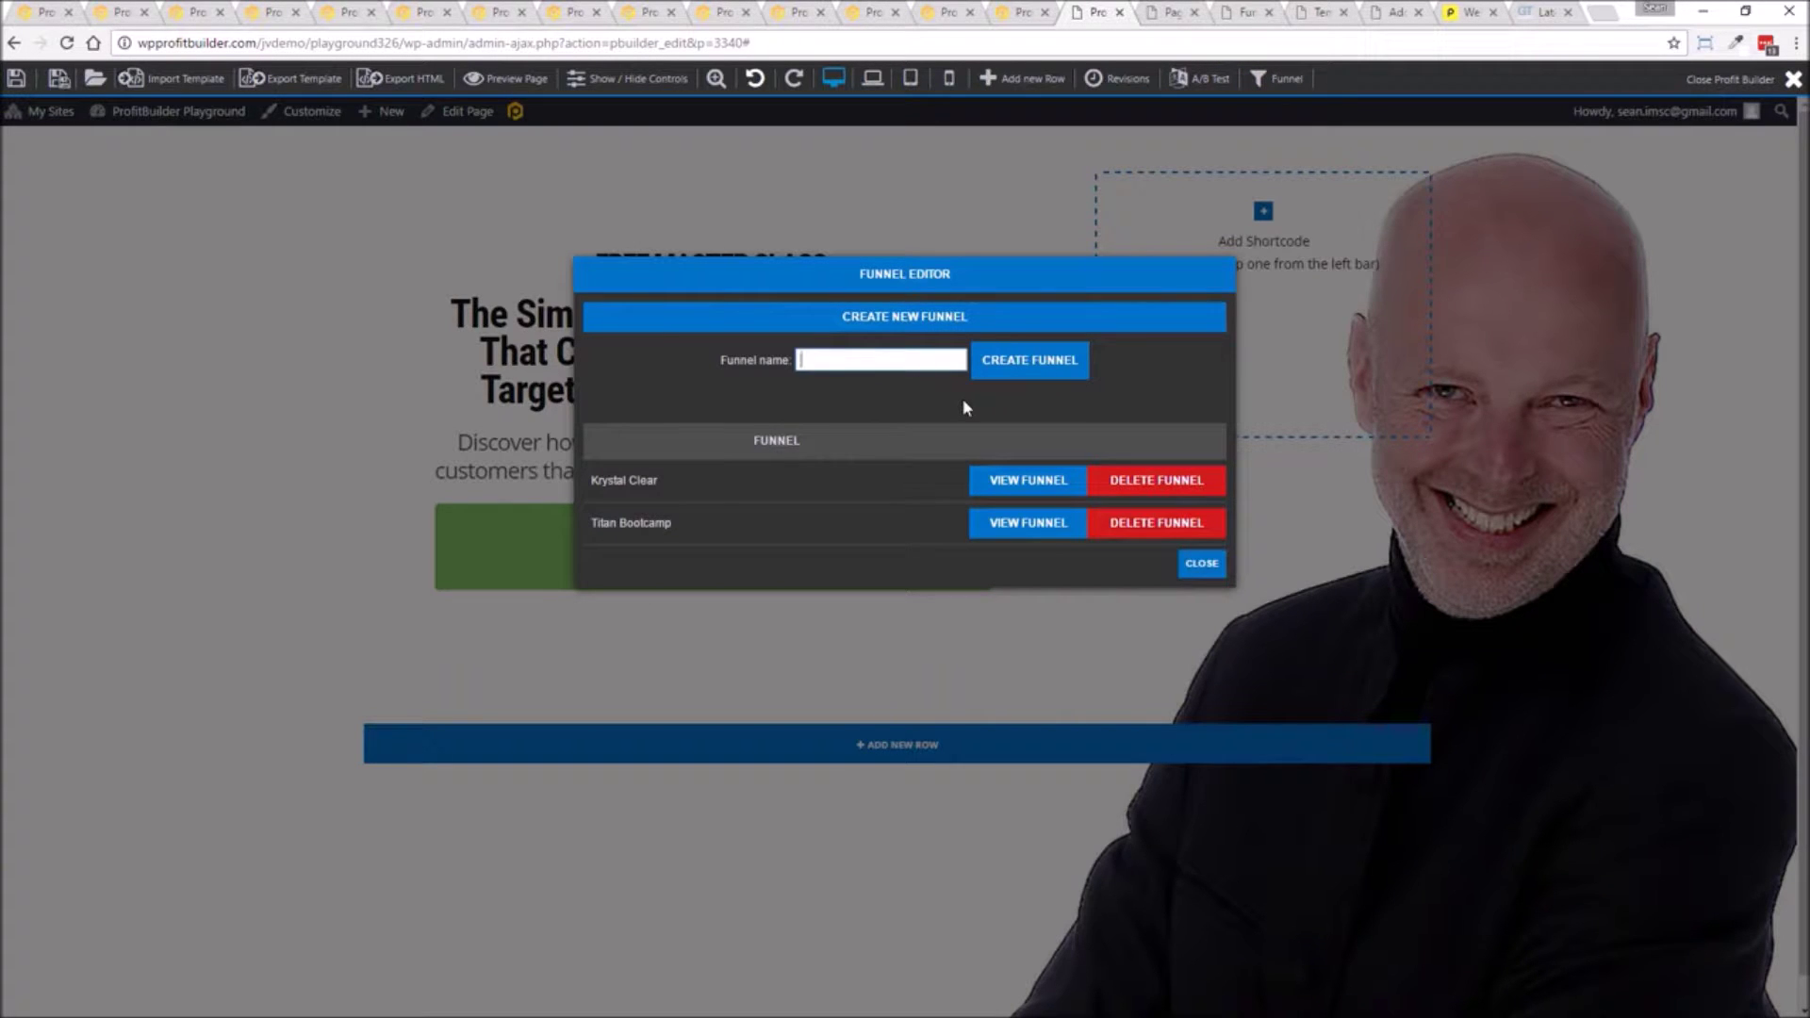
text(WebinarTest)
click(1040, 359)
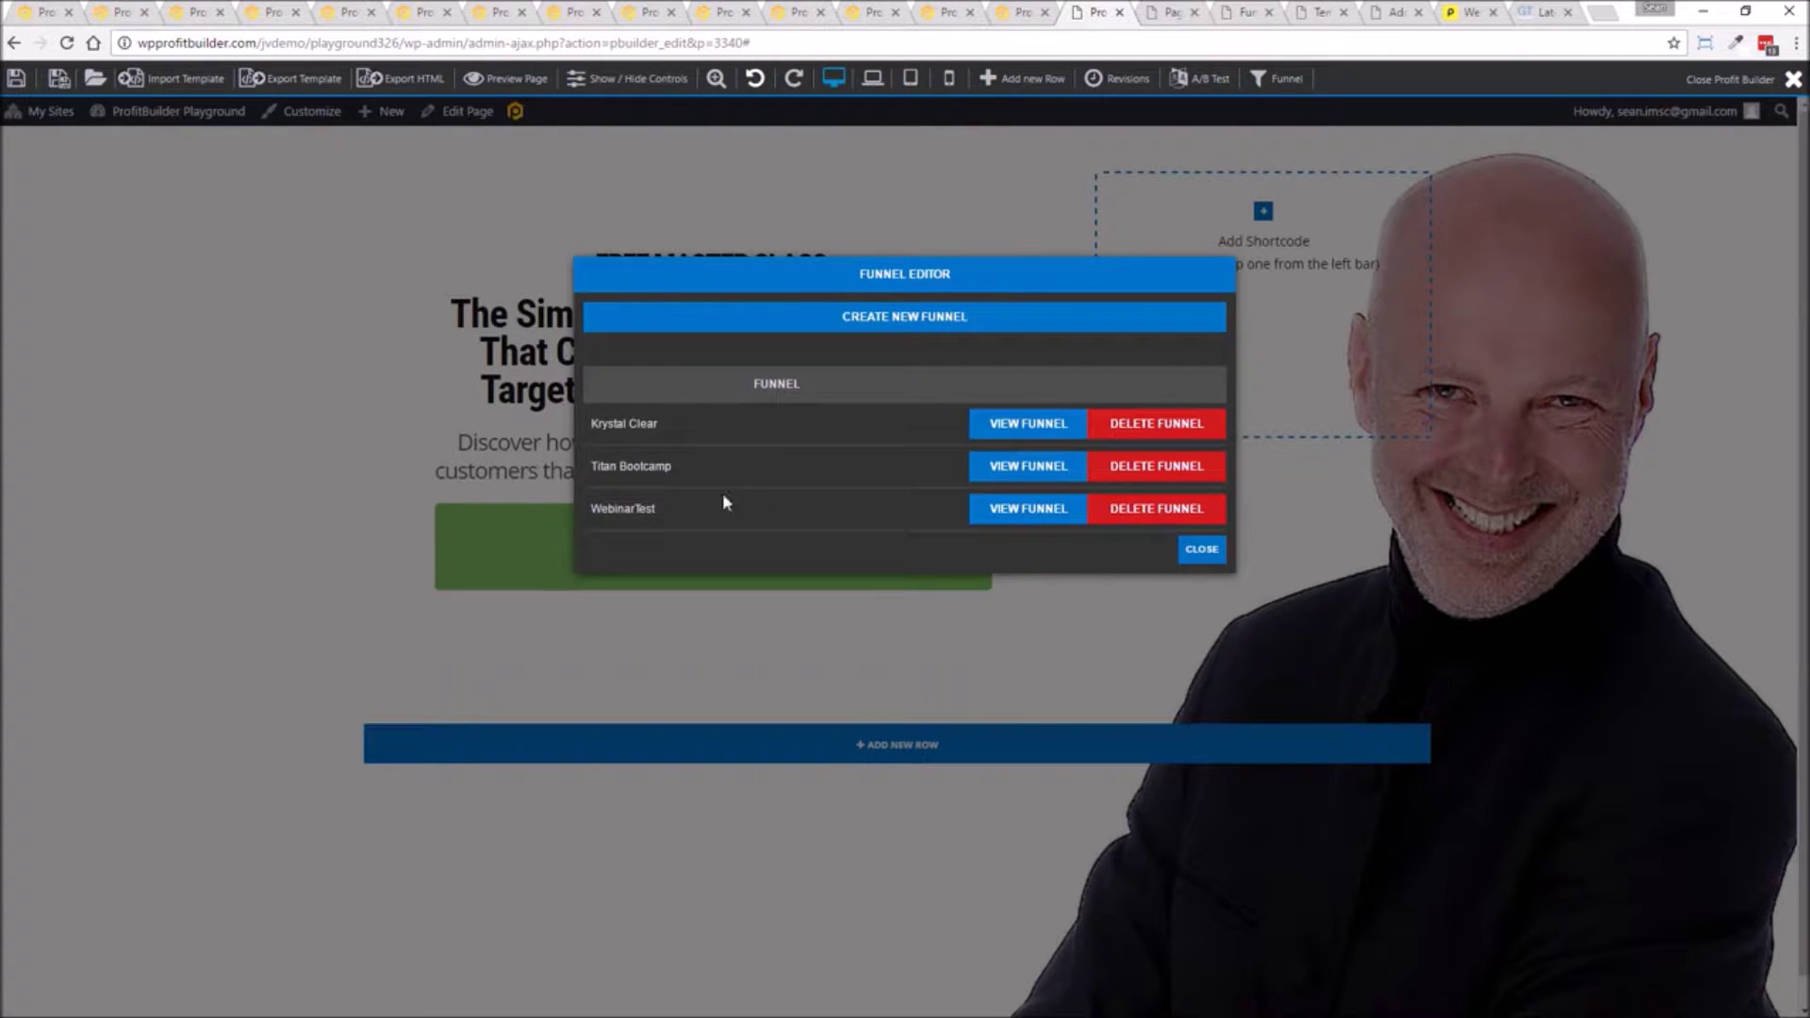
Add the current page to the WebinarTest funnel and close the funnel editor.
click(1015, 516)
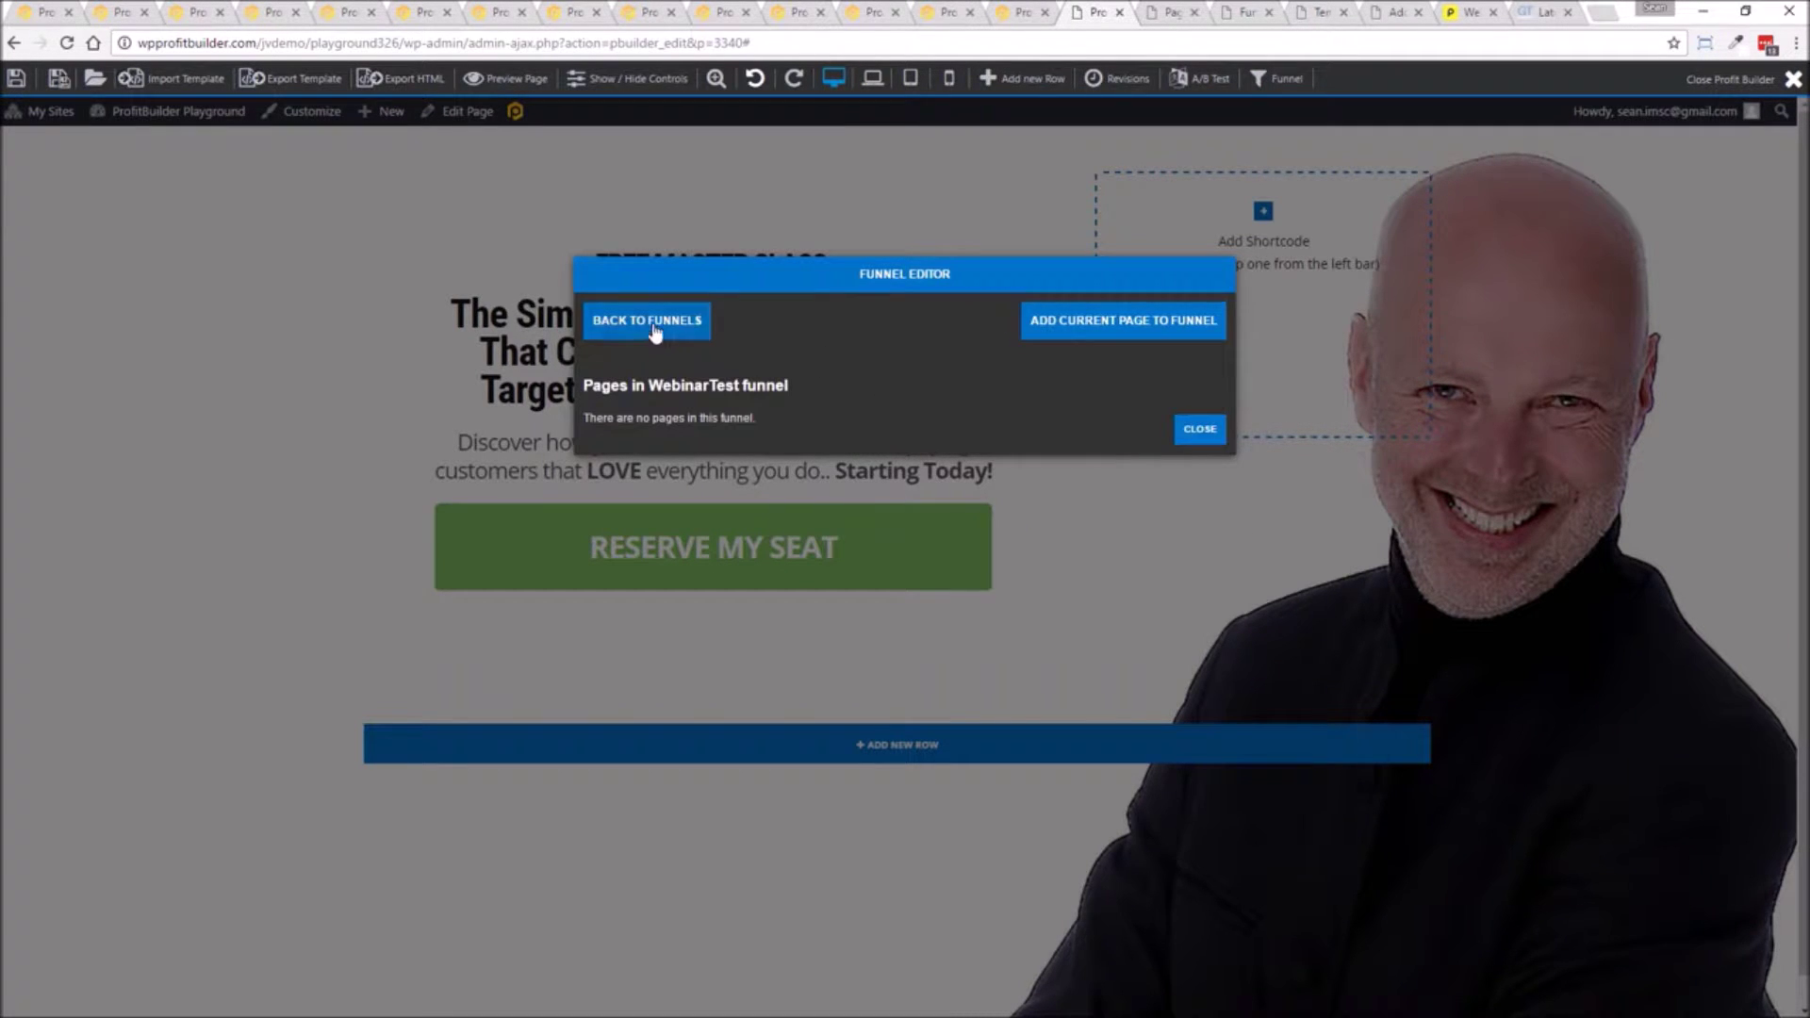
click(1096, 328)
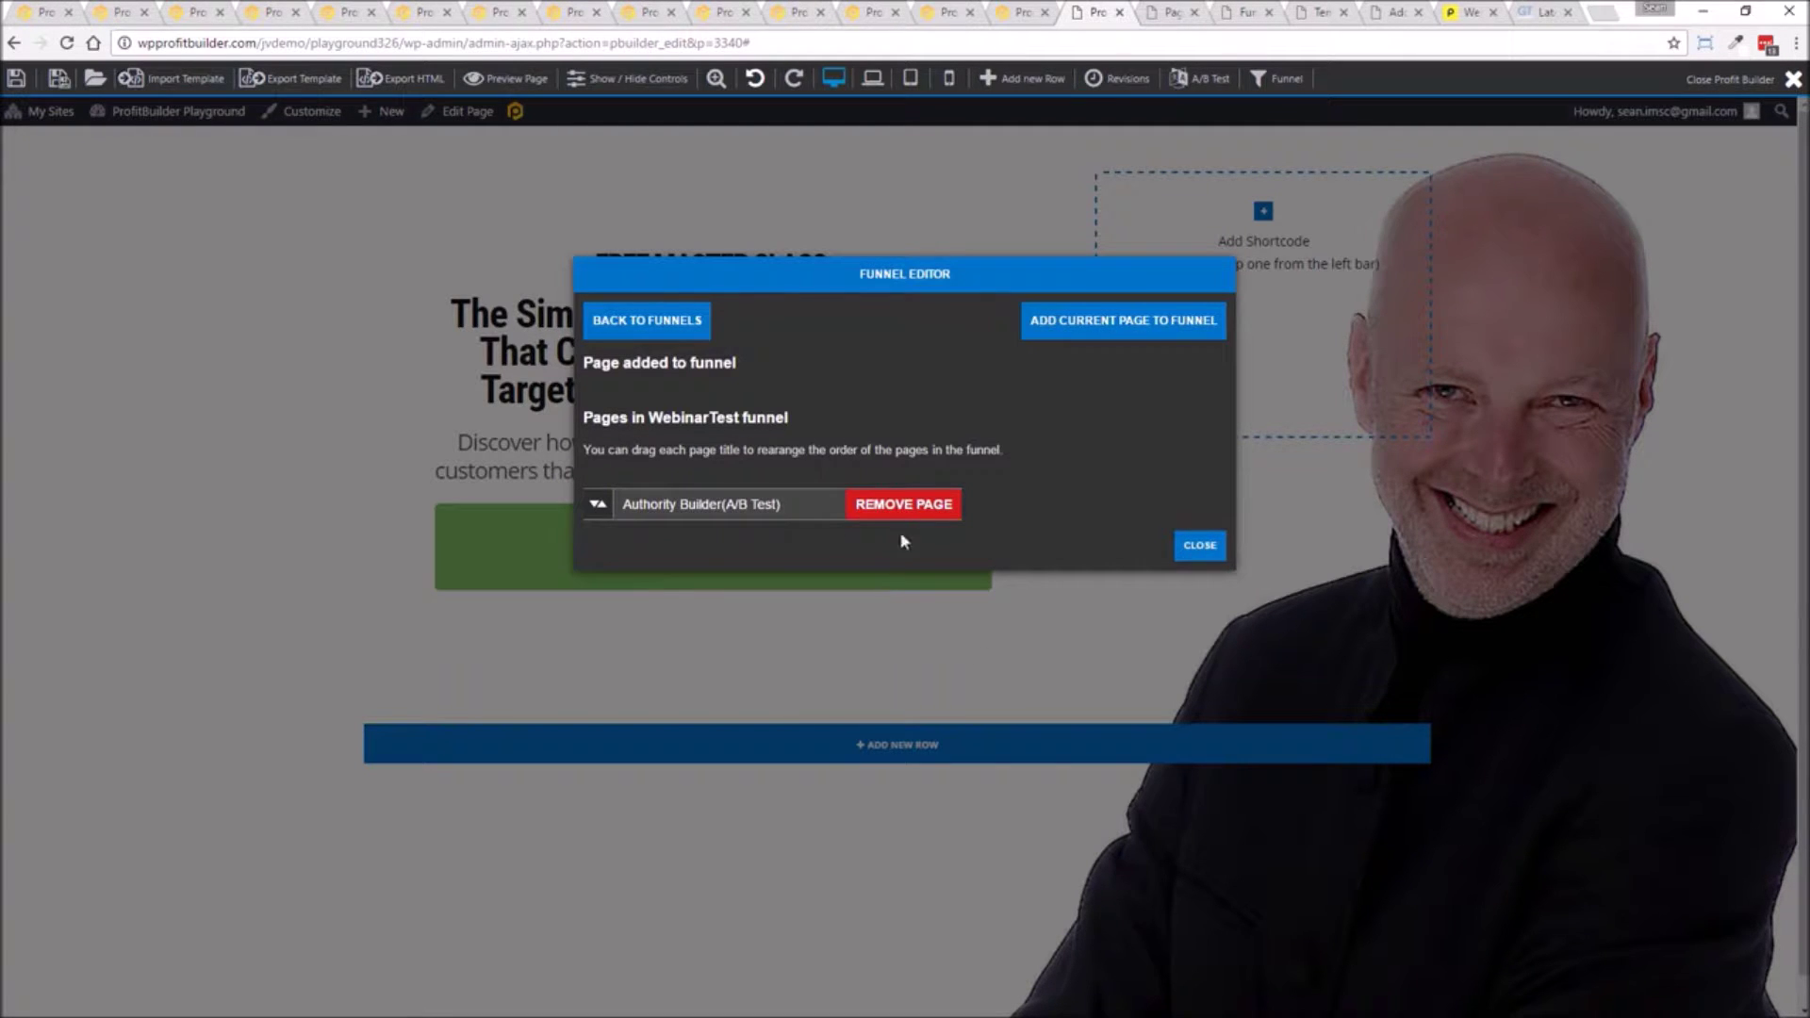
click(1199, 545)
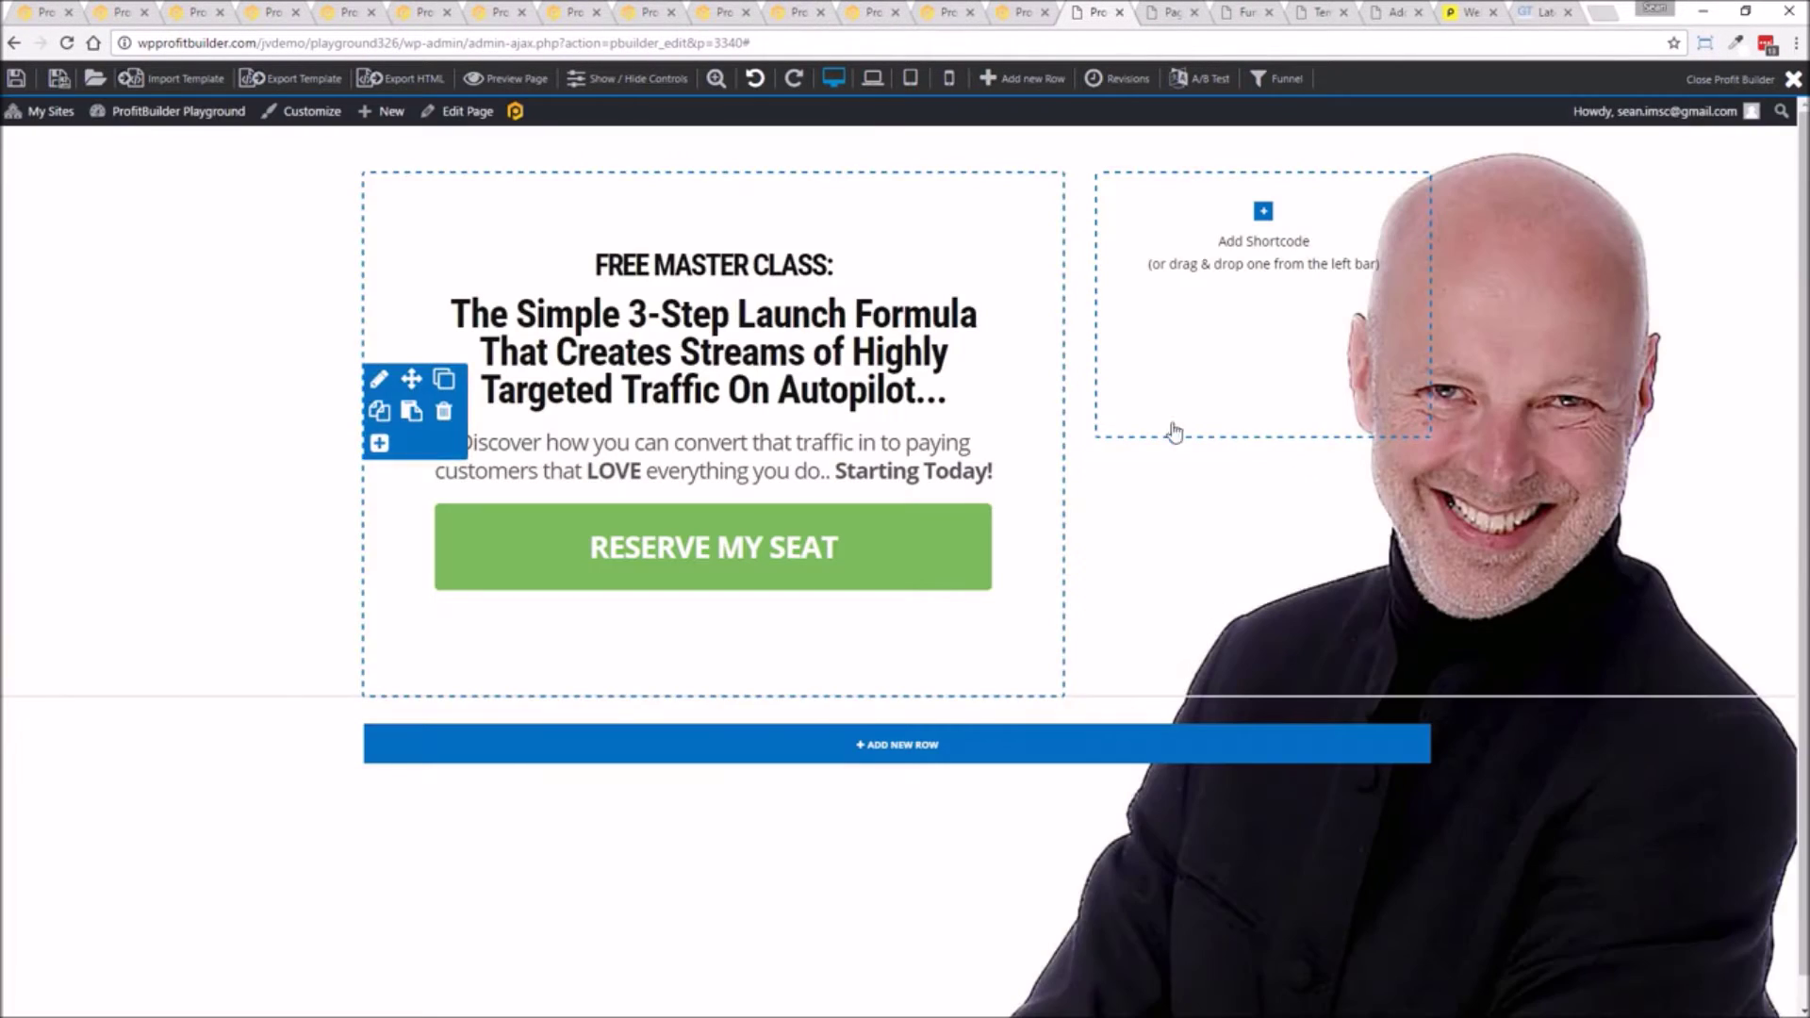
Review the Krystal Clear and Titan Bootcamp funnel statistics on the Funnels page and open the Titan Bootcamp funnel for editing.
click(1246, 11)
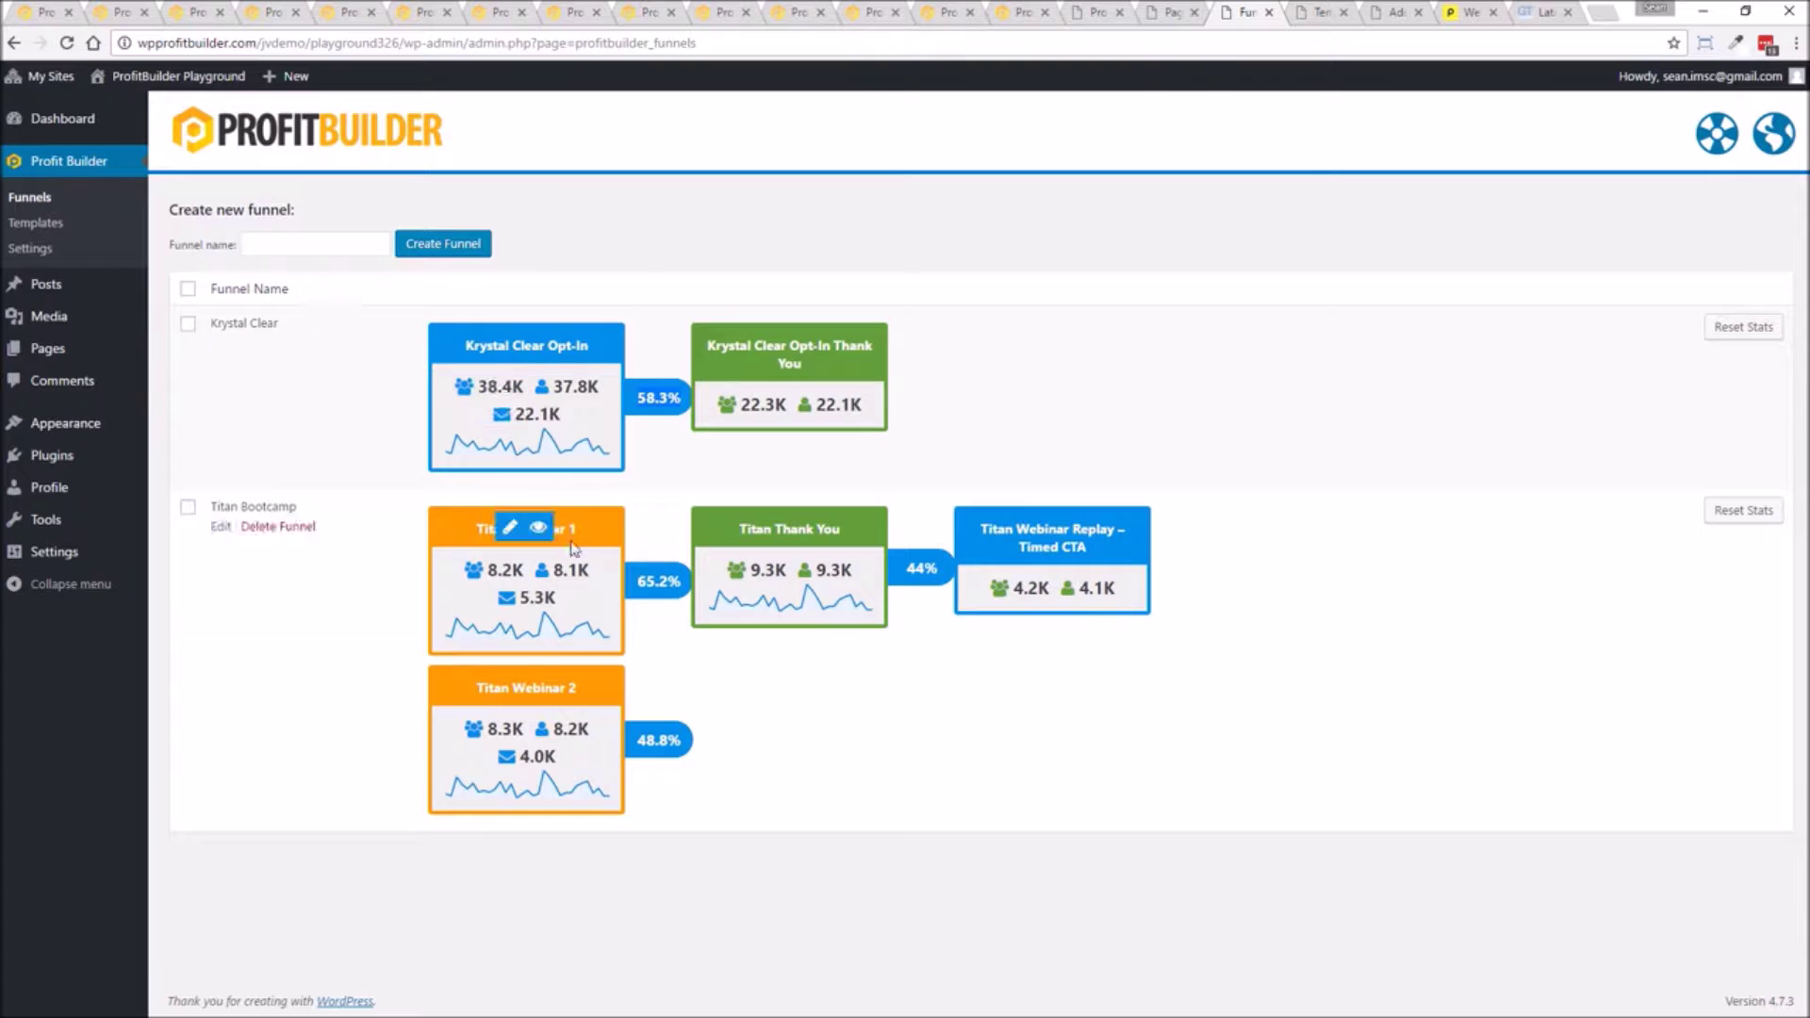
mouse_move(600, 385)
mouse_move(614, 514)
mouse_move(600, 725)
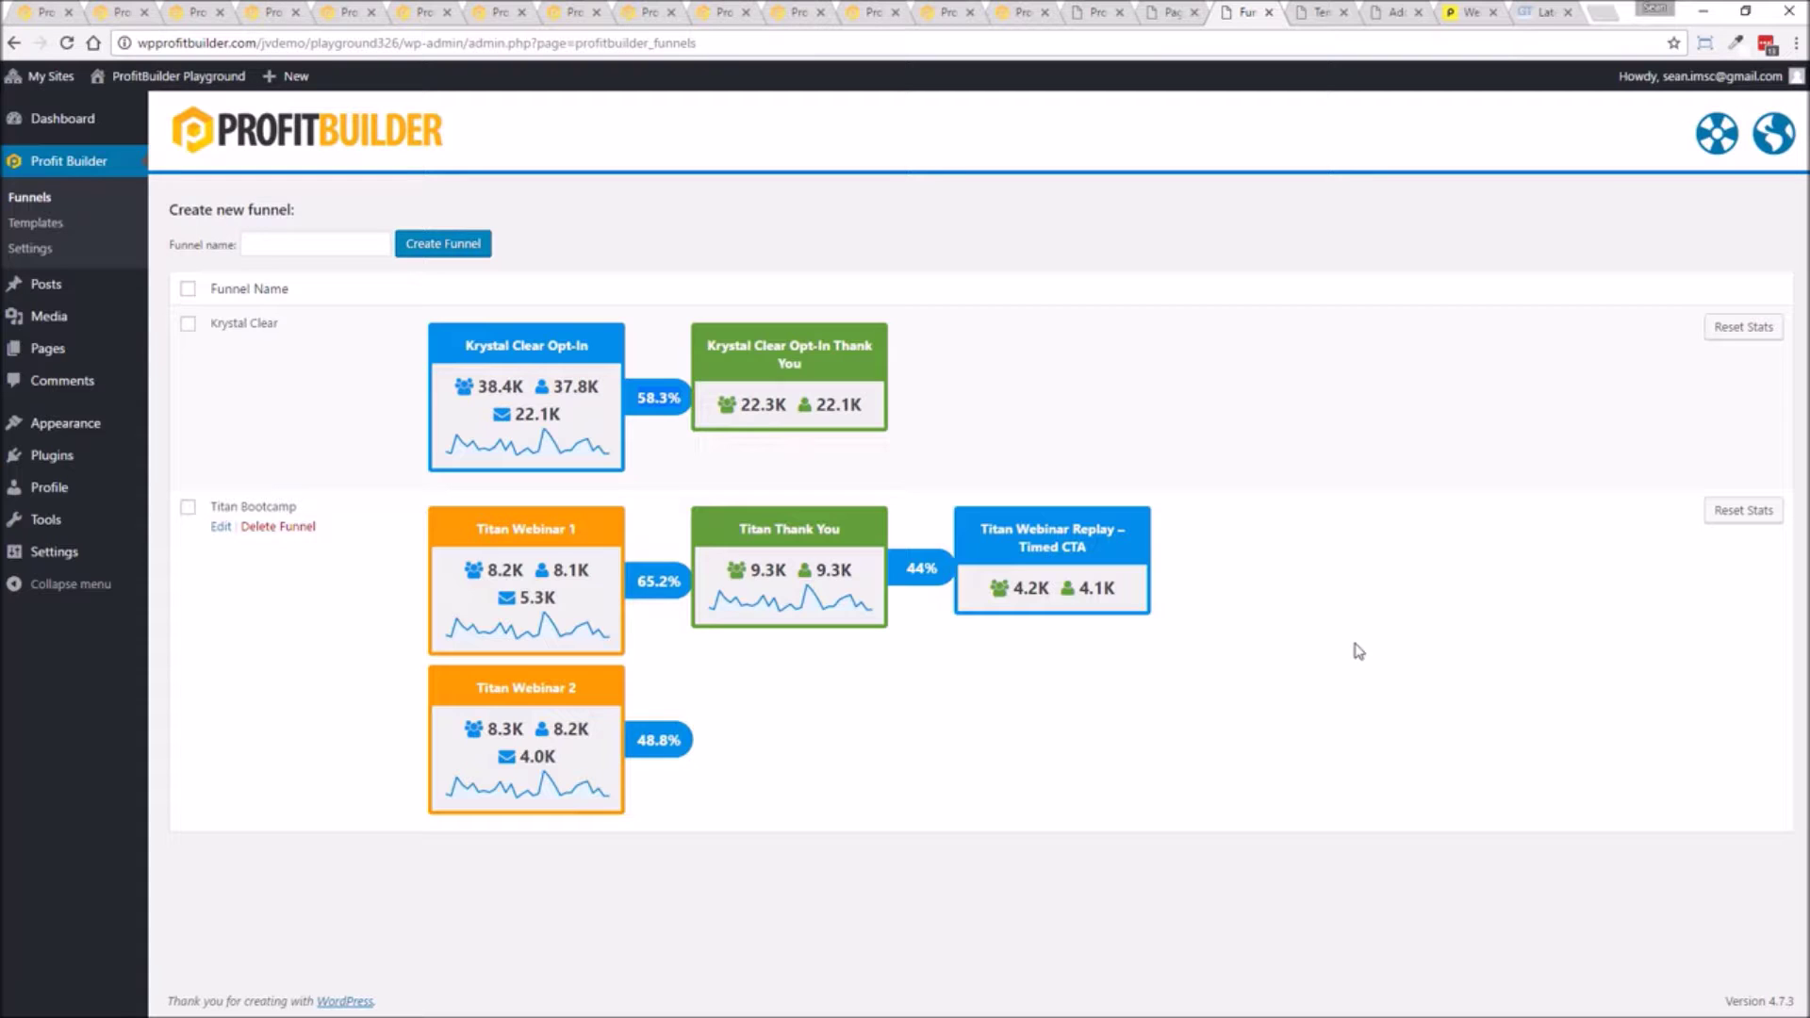
click(220, 526)
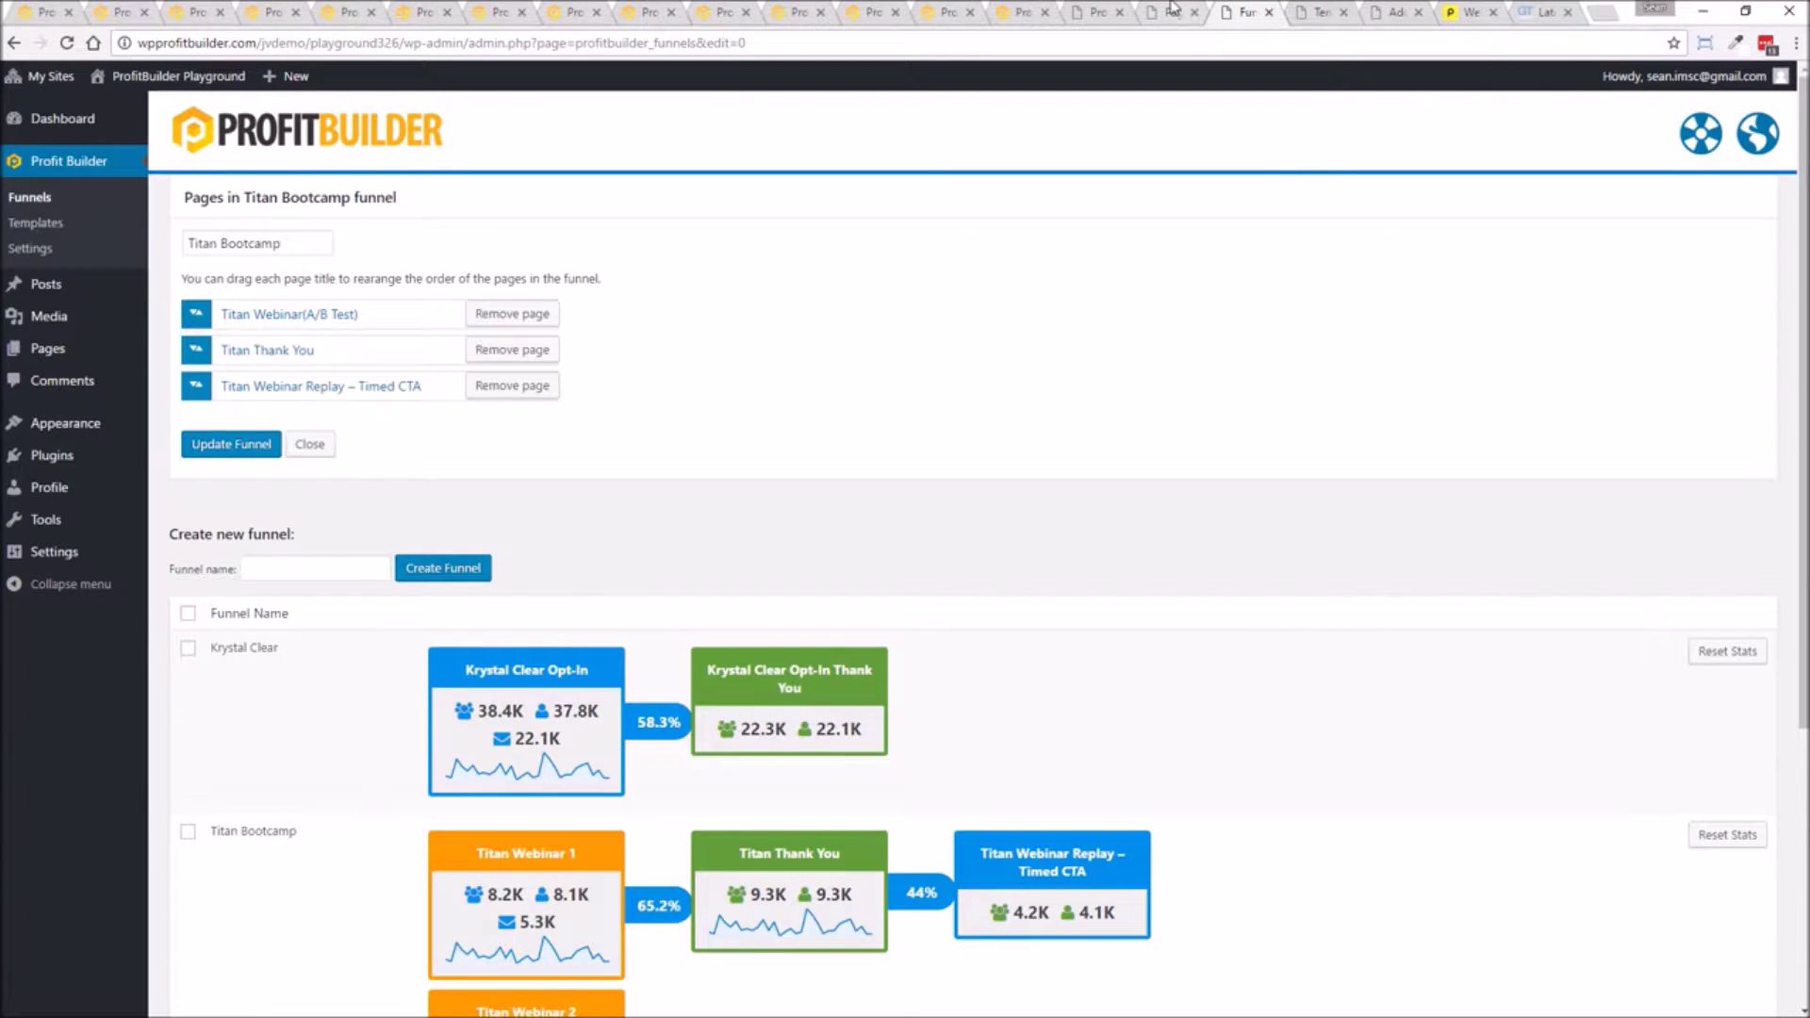
Go to the first page of the WordPress Pages list and examine the Titan Webinar A/B test statistics.
click(1142, 21)
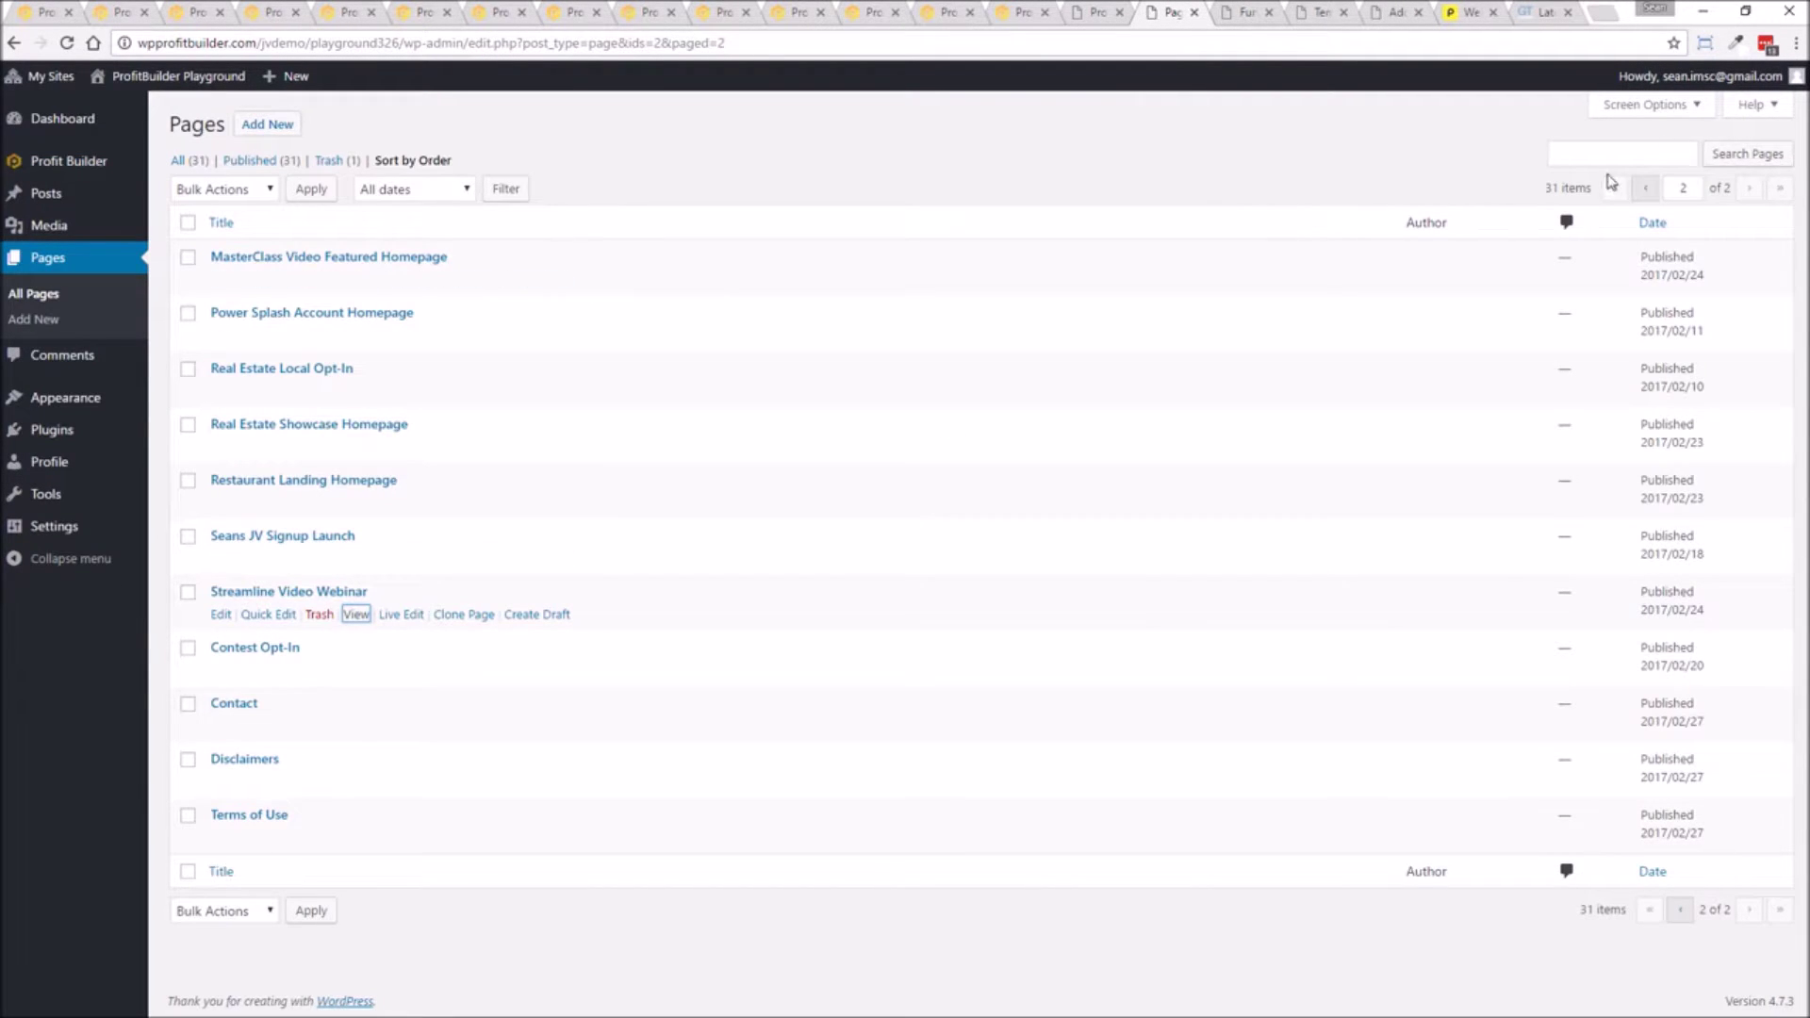
click(1645, 193)
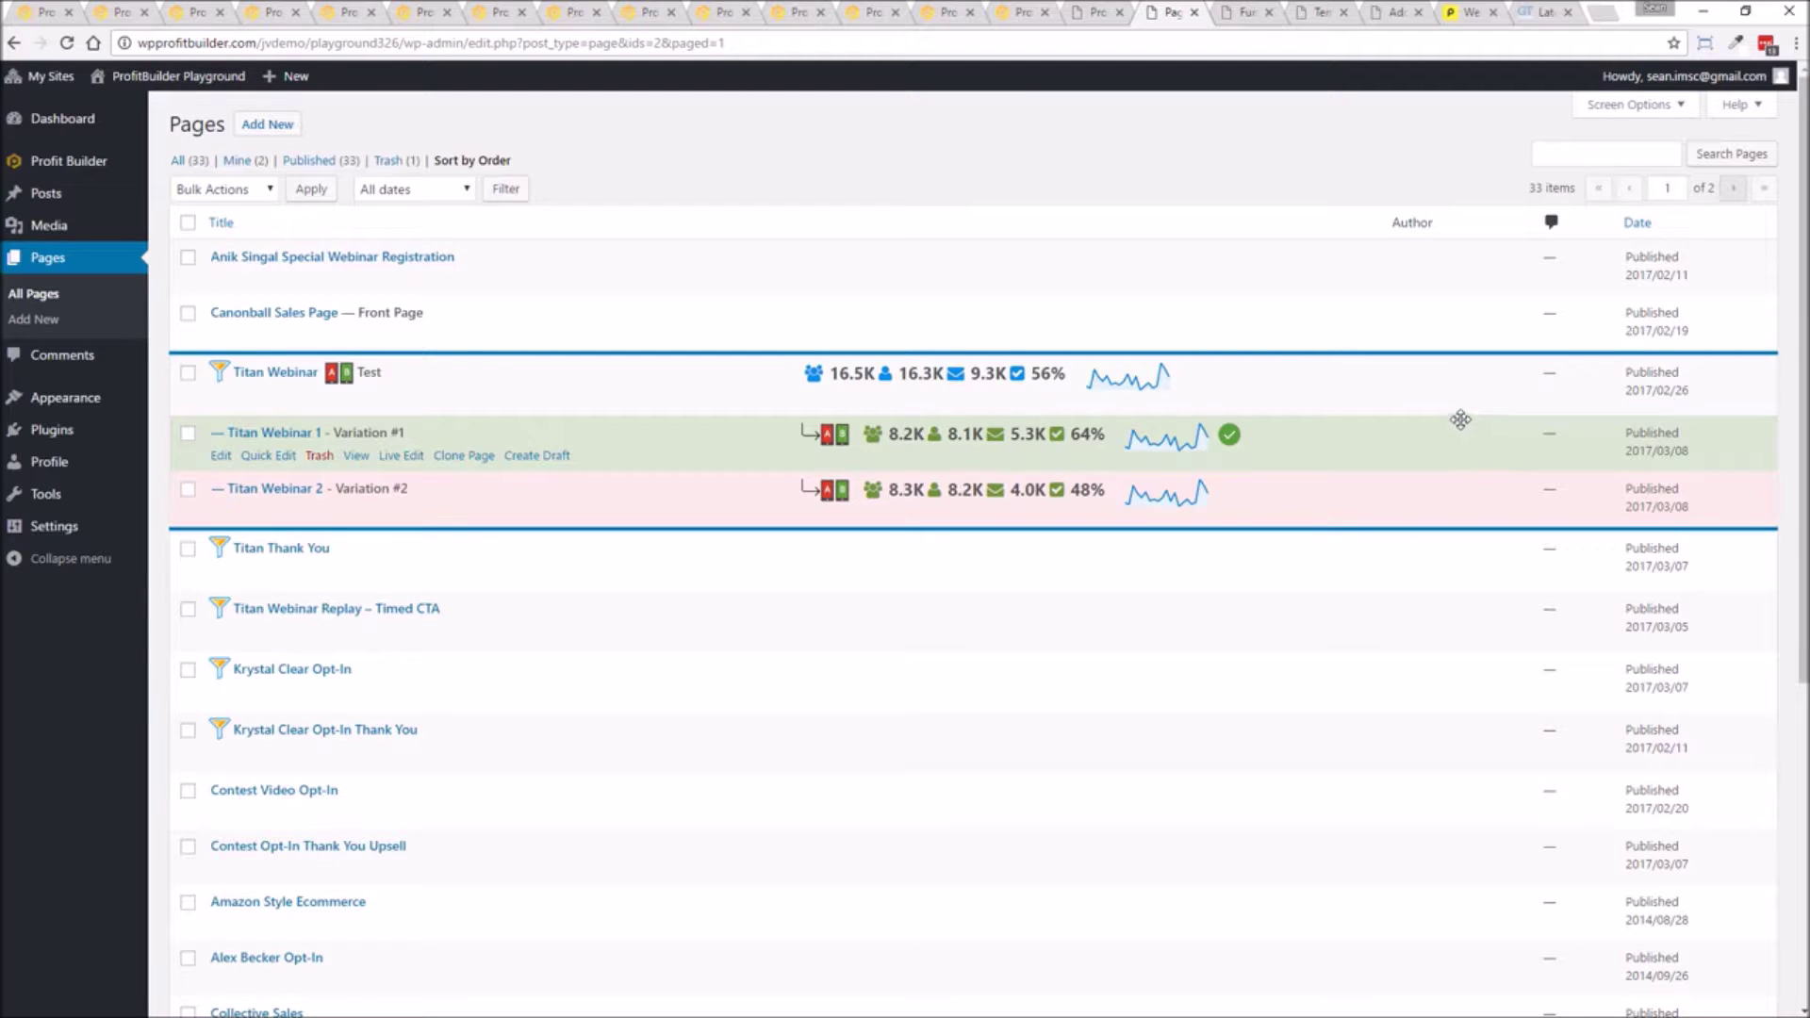
Browse the ProfitBuilder template gallery from the newest templates to the opt-in and sales designs.
click(1315, 13)
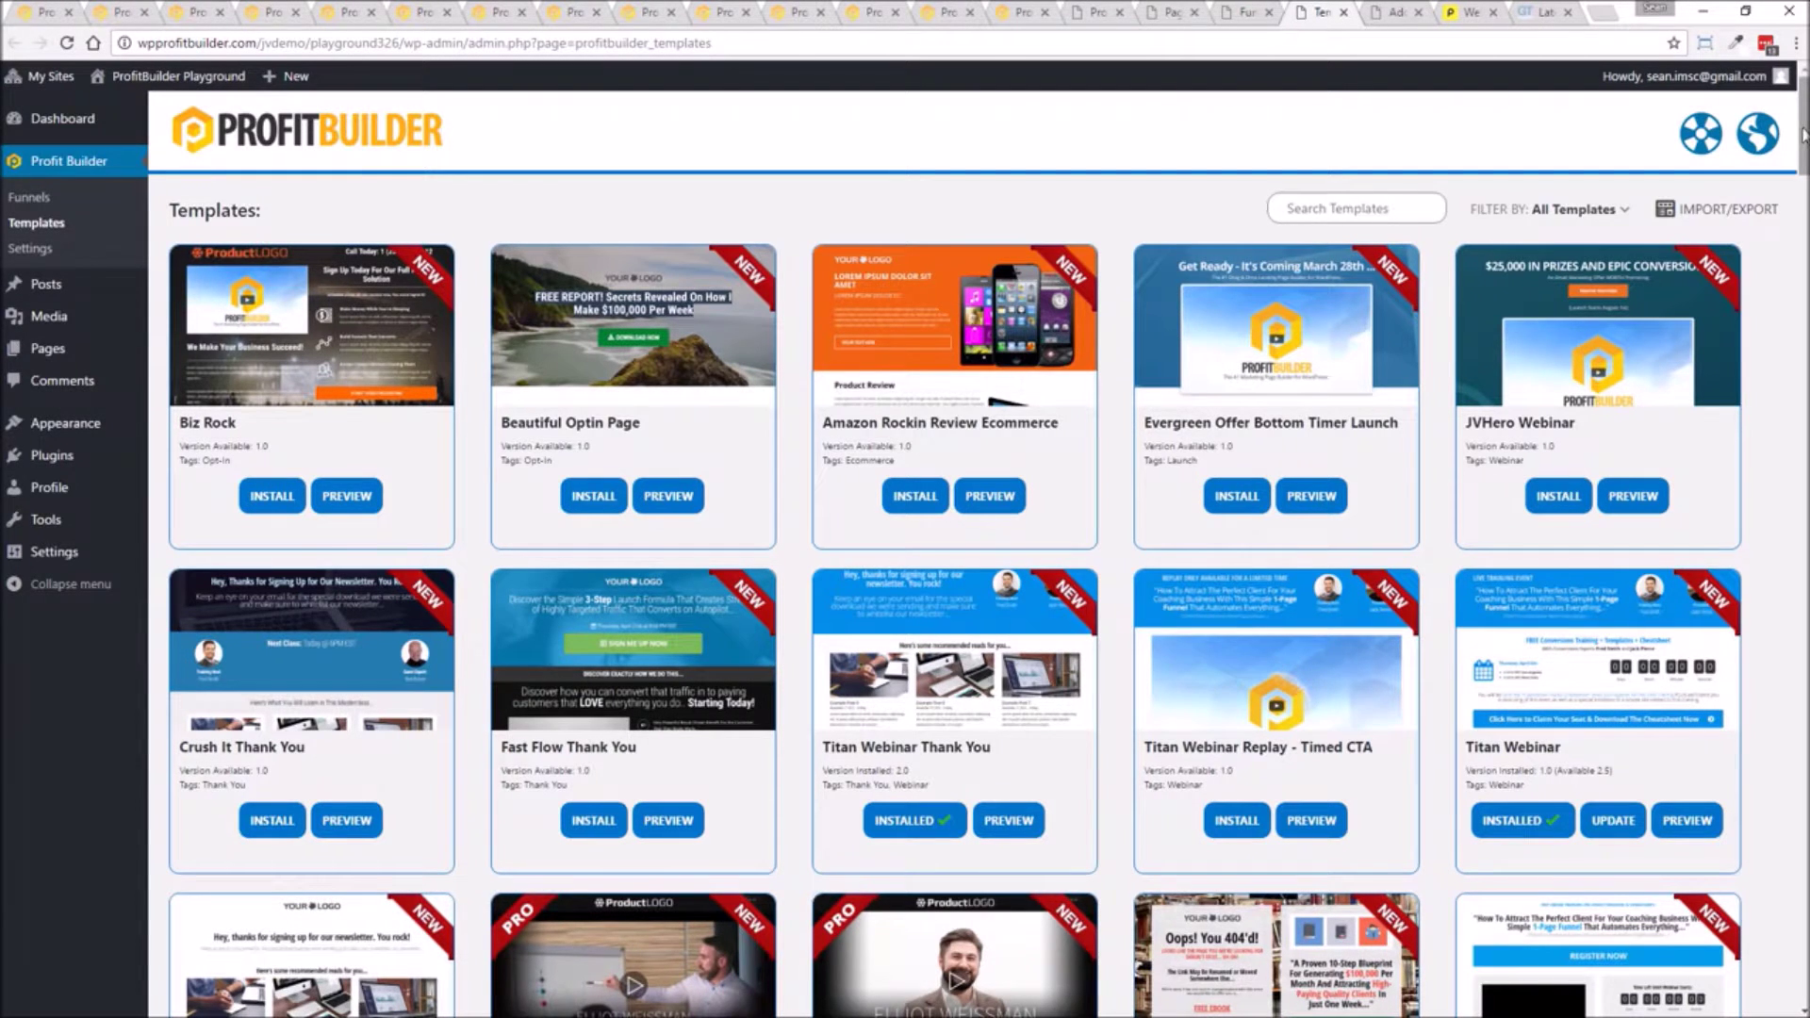
drag(1802, 130, 1776, 360)
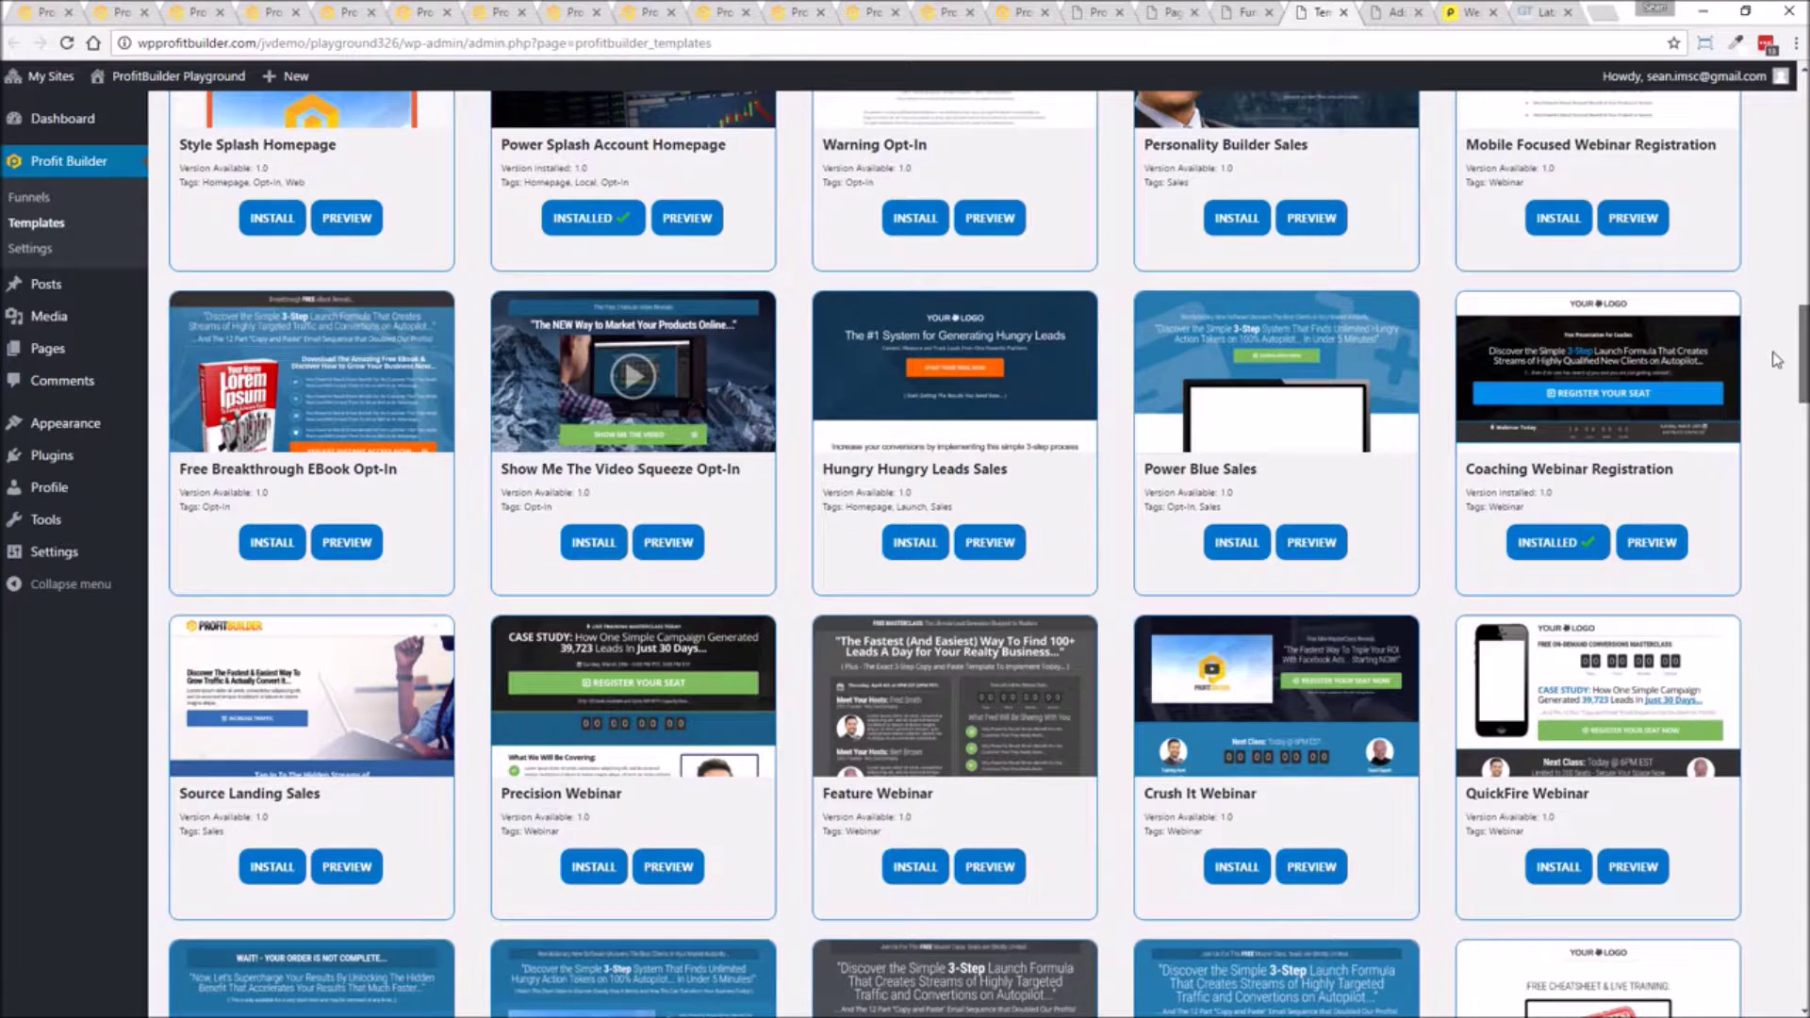
drag(1776, 359, 1776, 358)
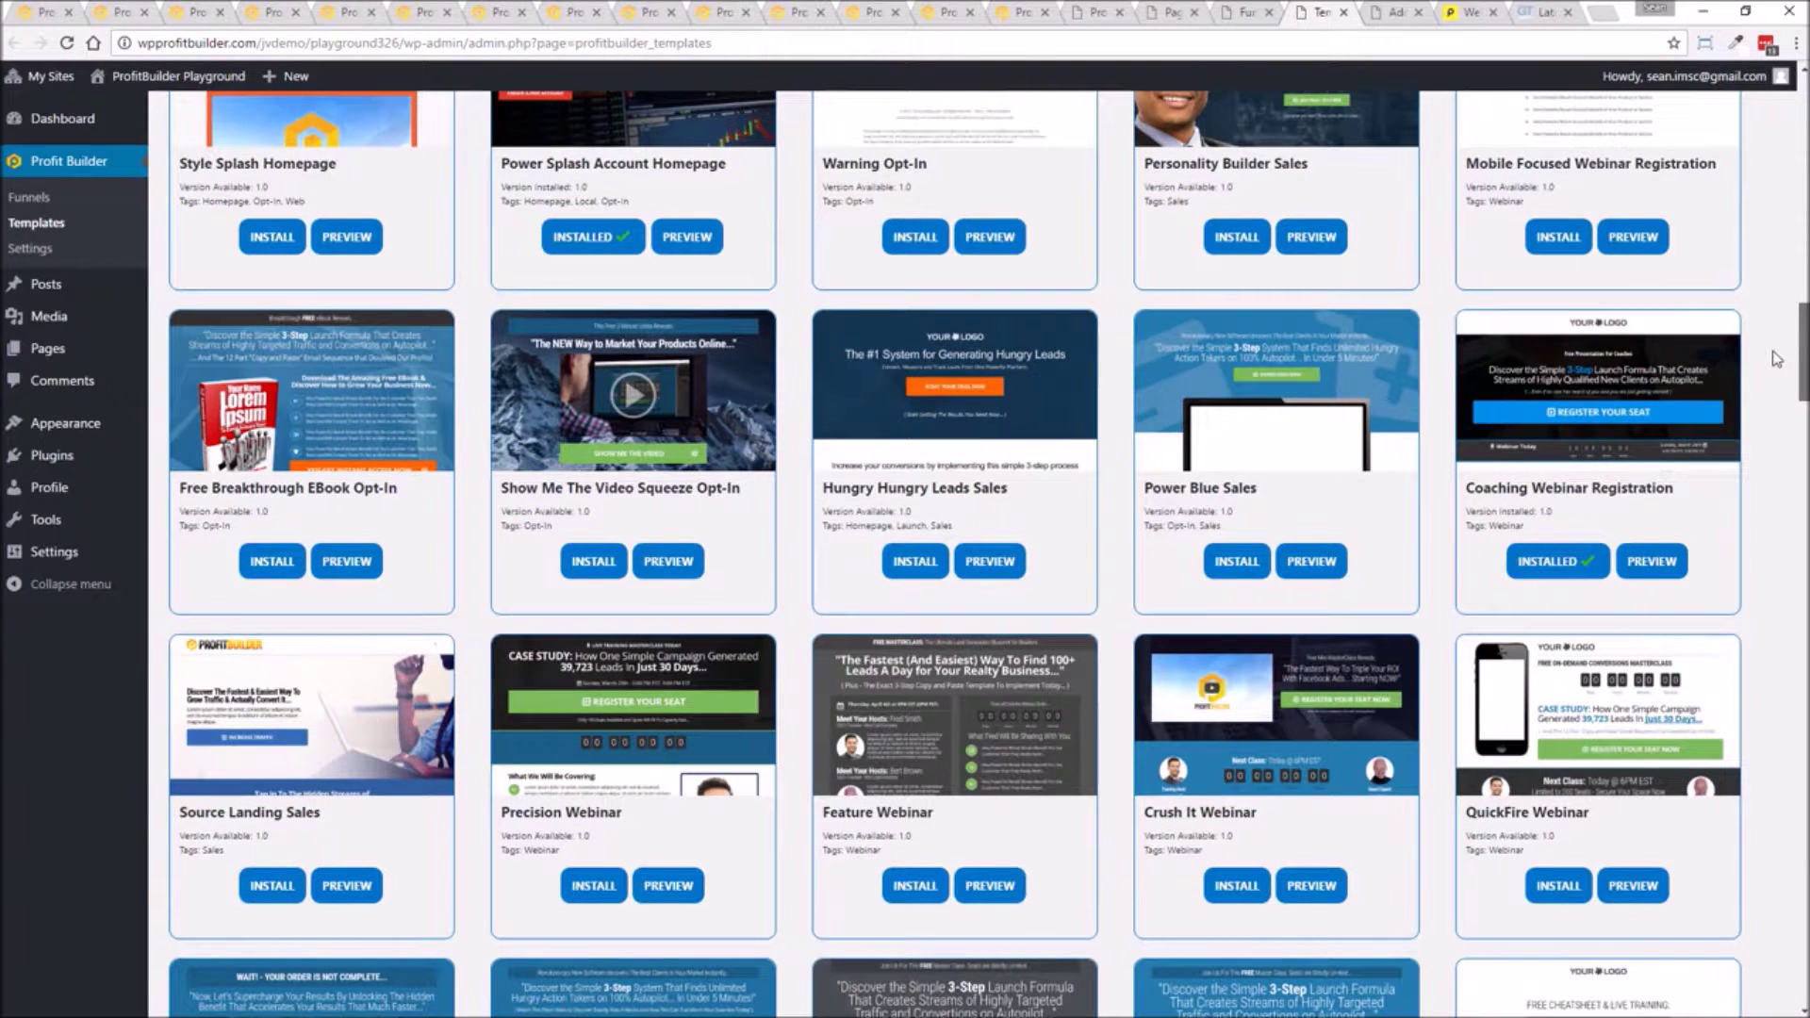
scroll(1776, 360, down, 1)
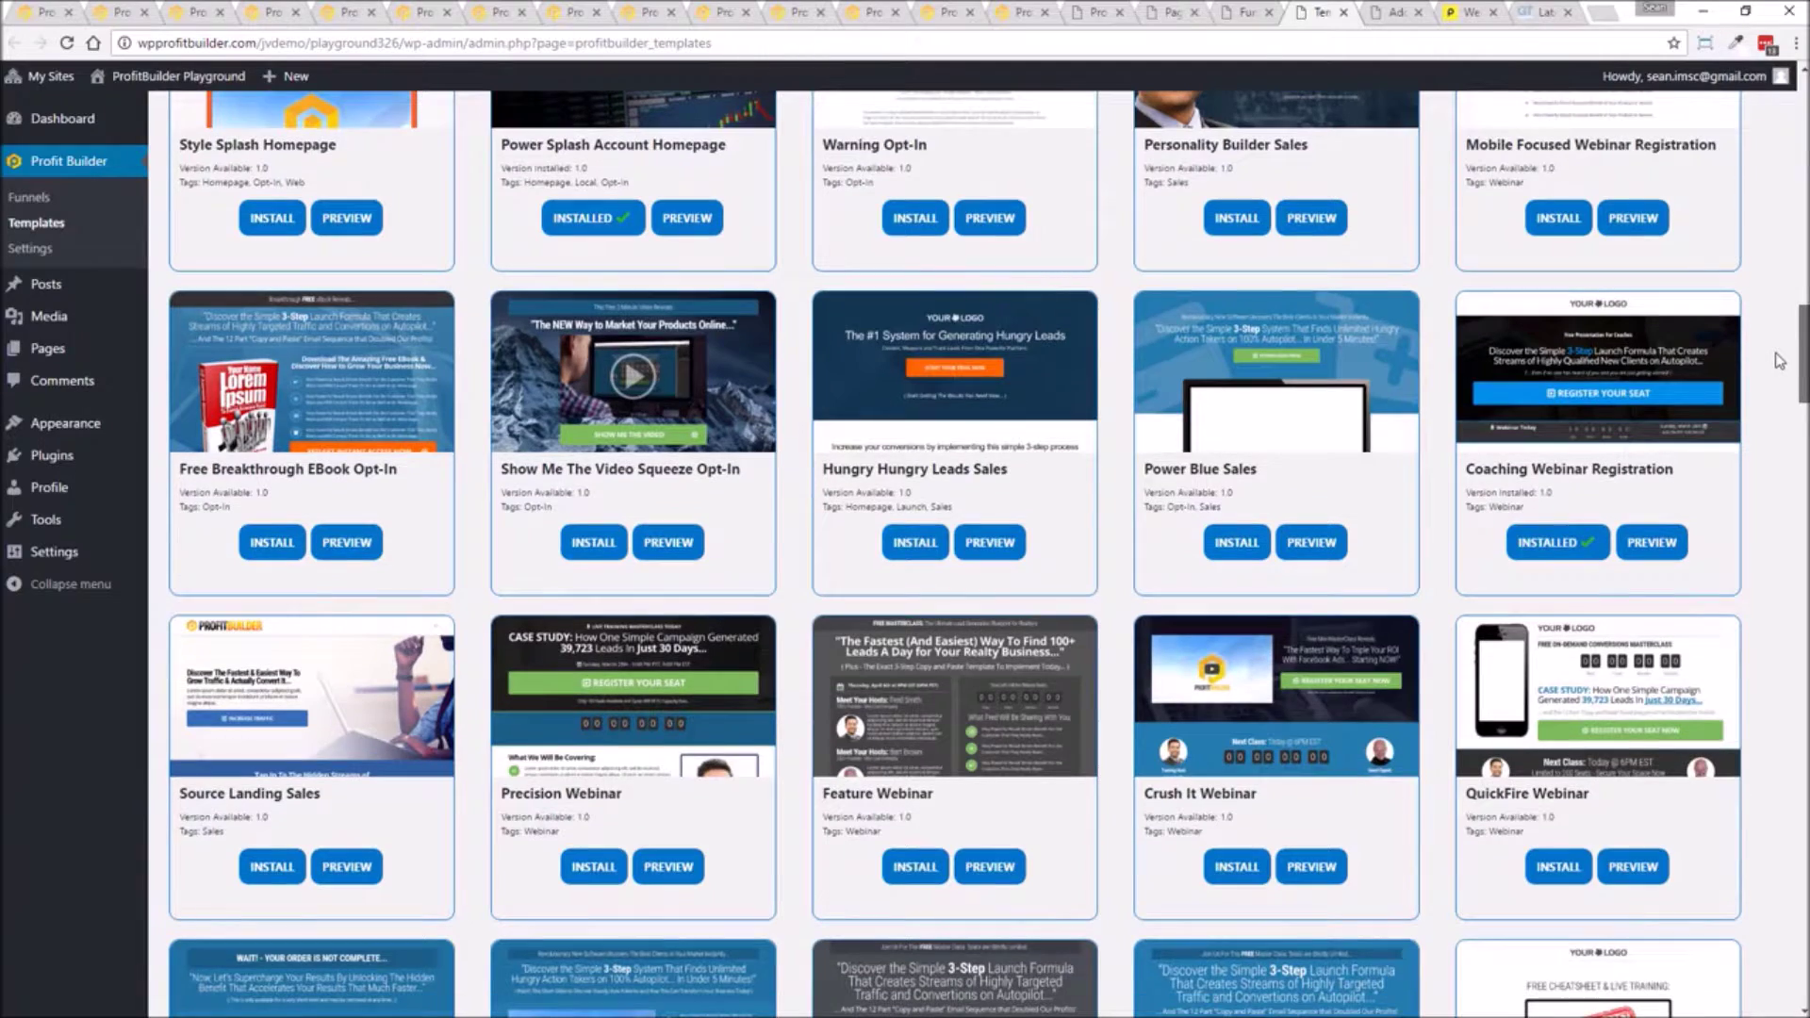
drag(1779, 360, 1779, 509)
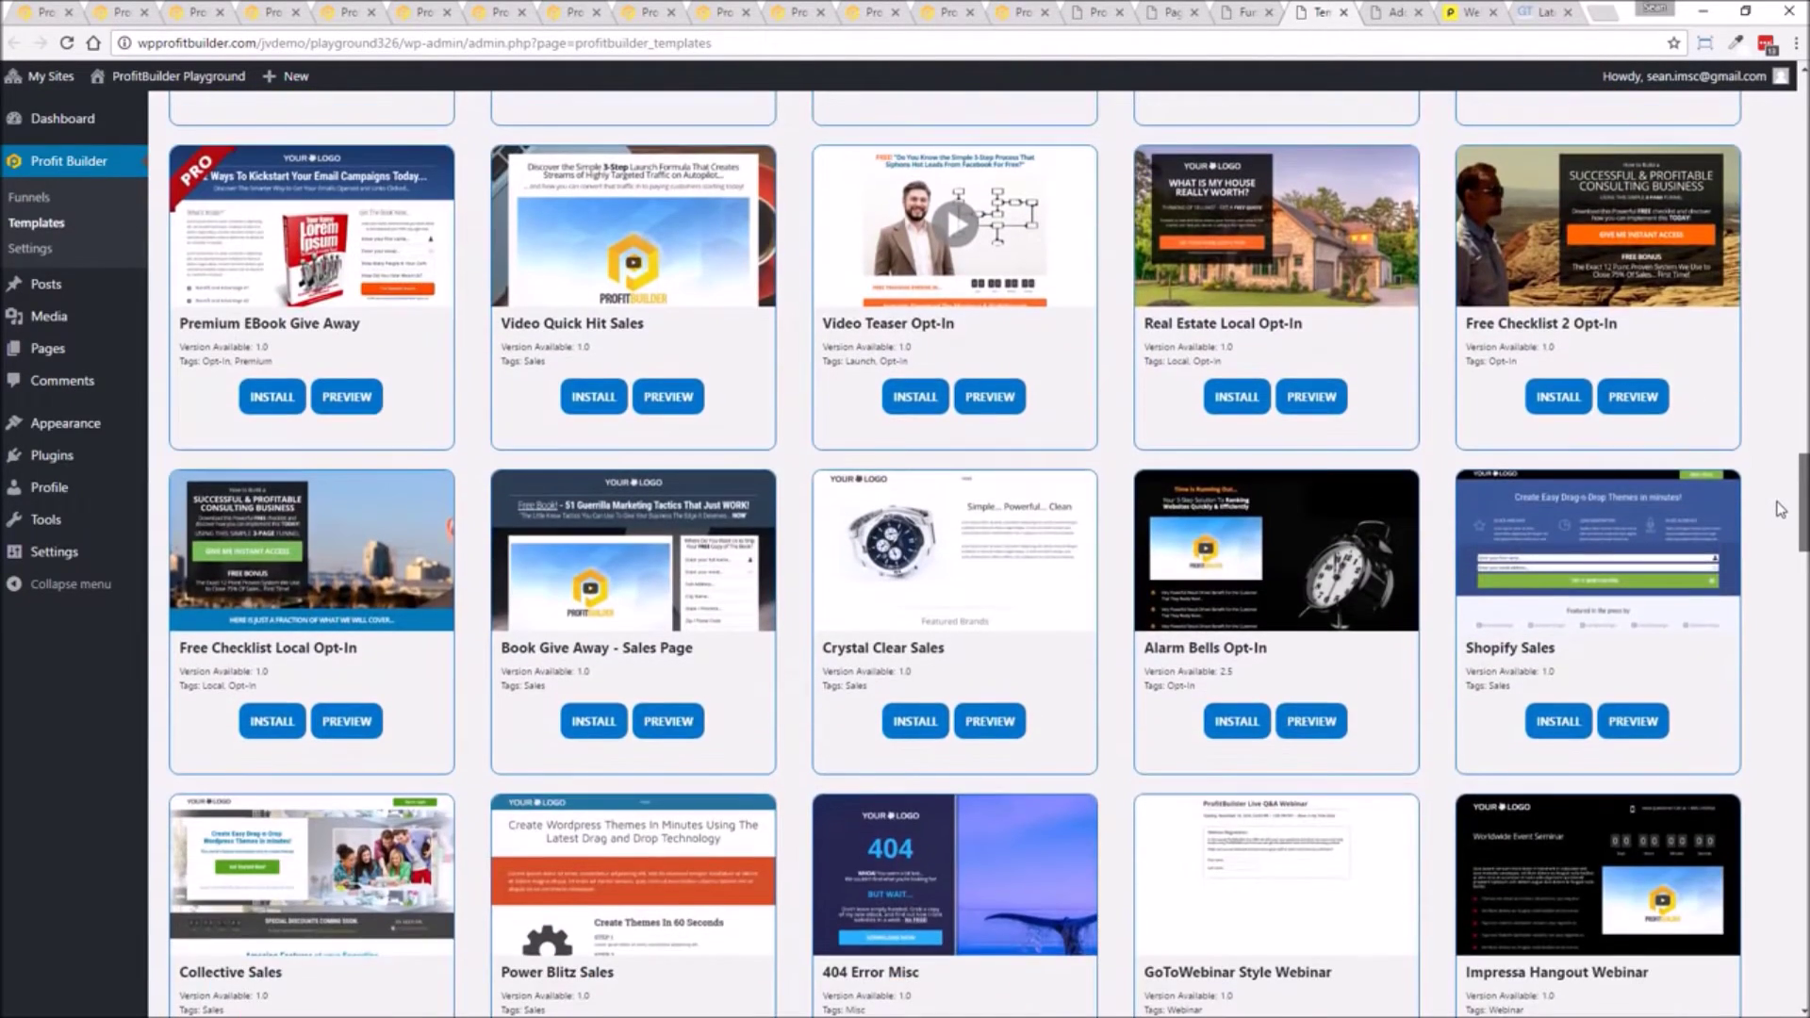
drag(1780, 509, 1777, 488)
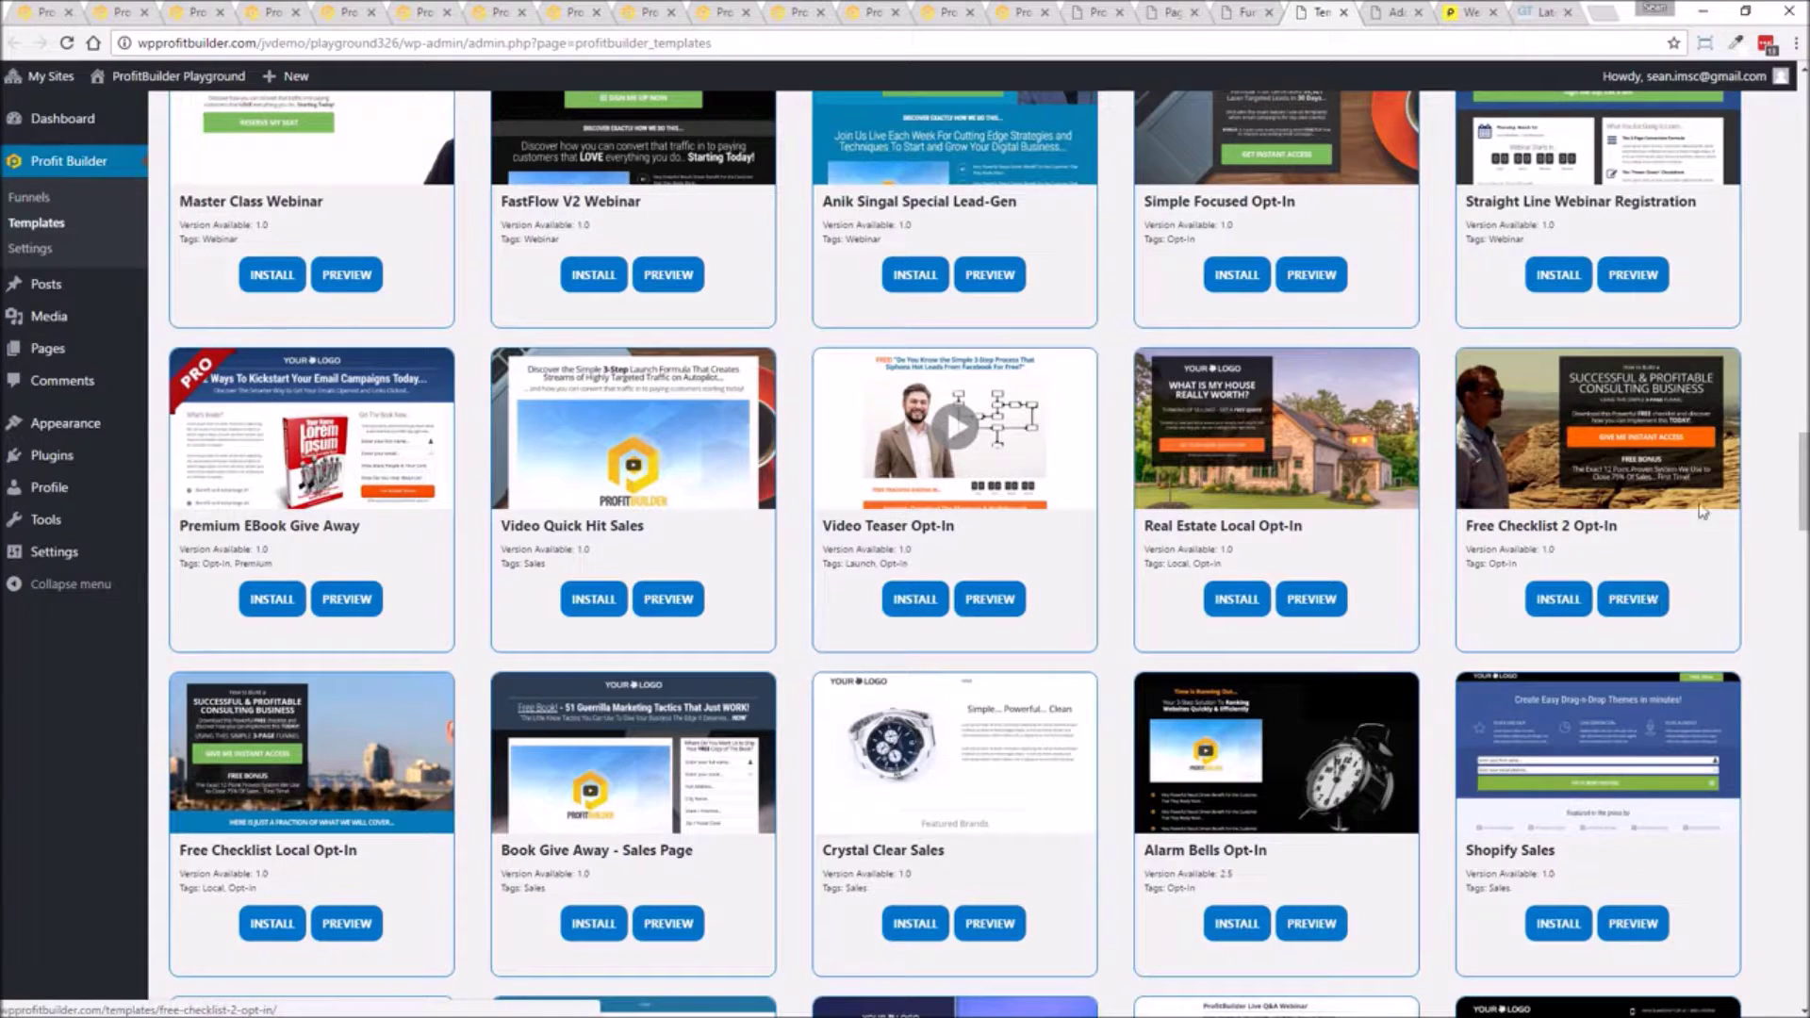
Preview the Free Checklist 2 Opt-In and Coming Soon Special templates, closing each preview.
click(1630, 603)
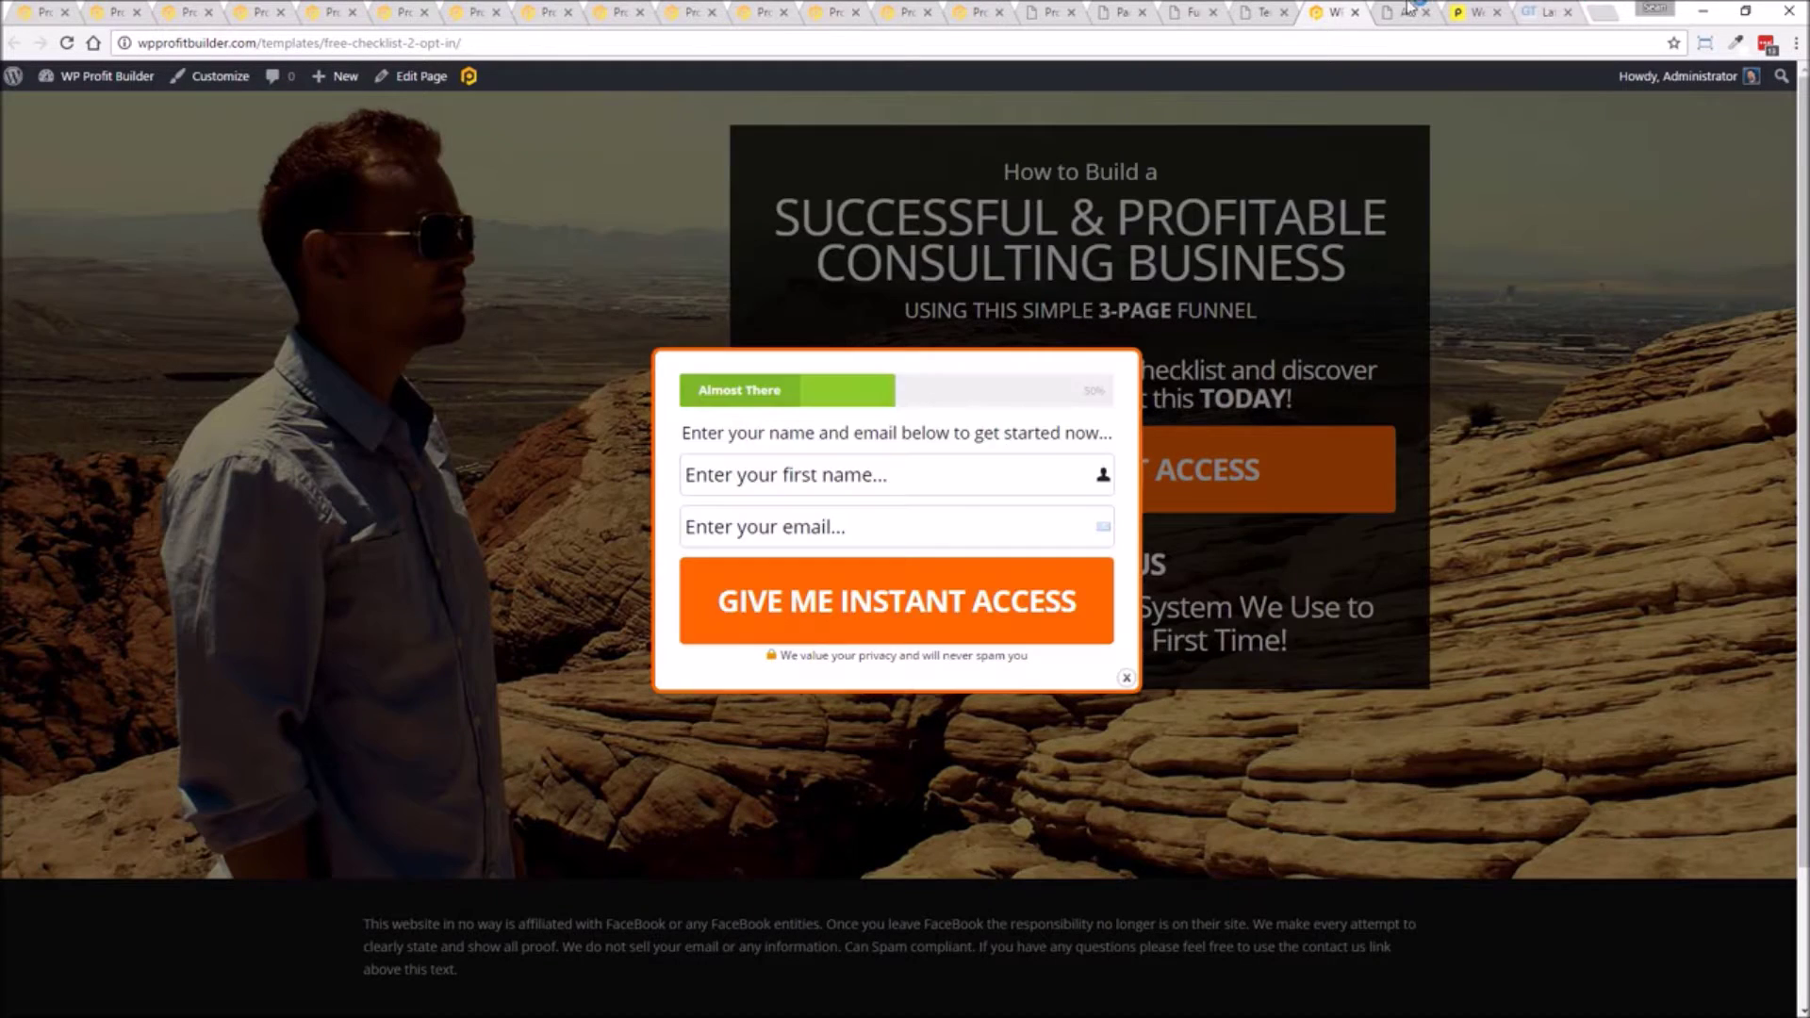
click(1354, 13)
scroll(1385, 550, down, 8)
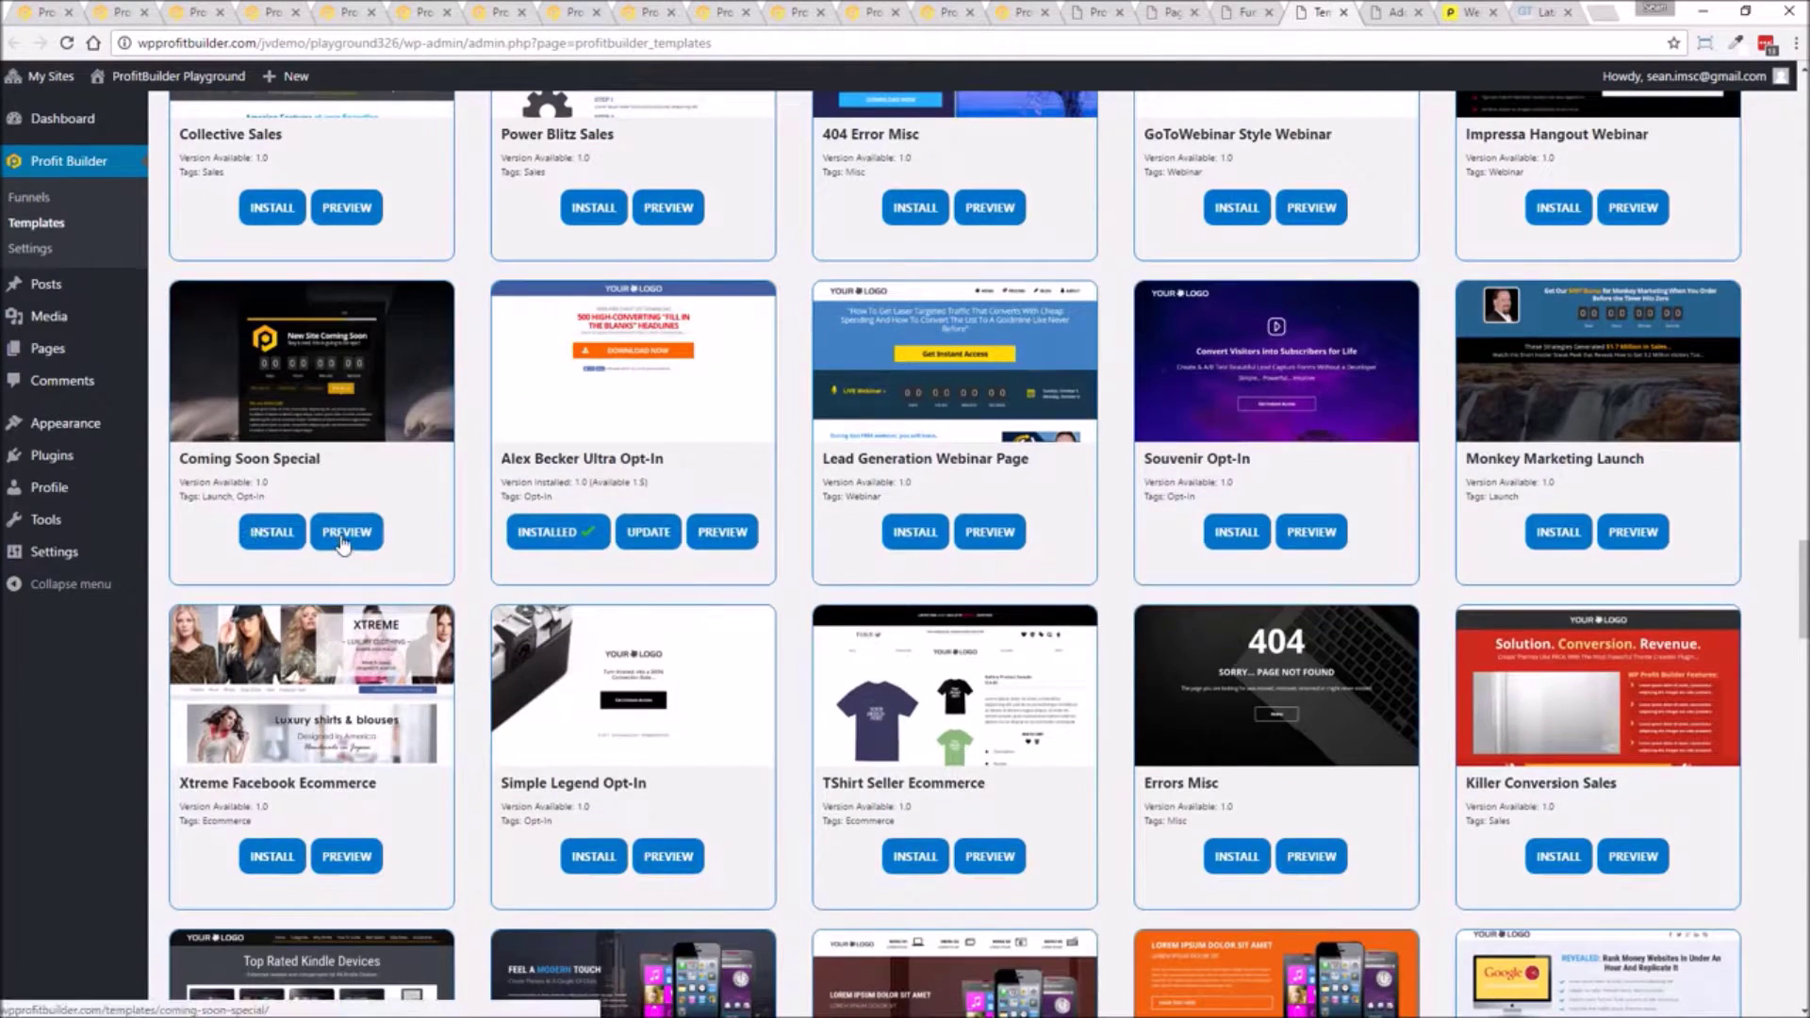
click(347, 531)
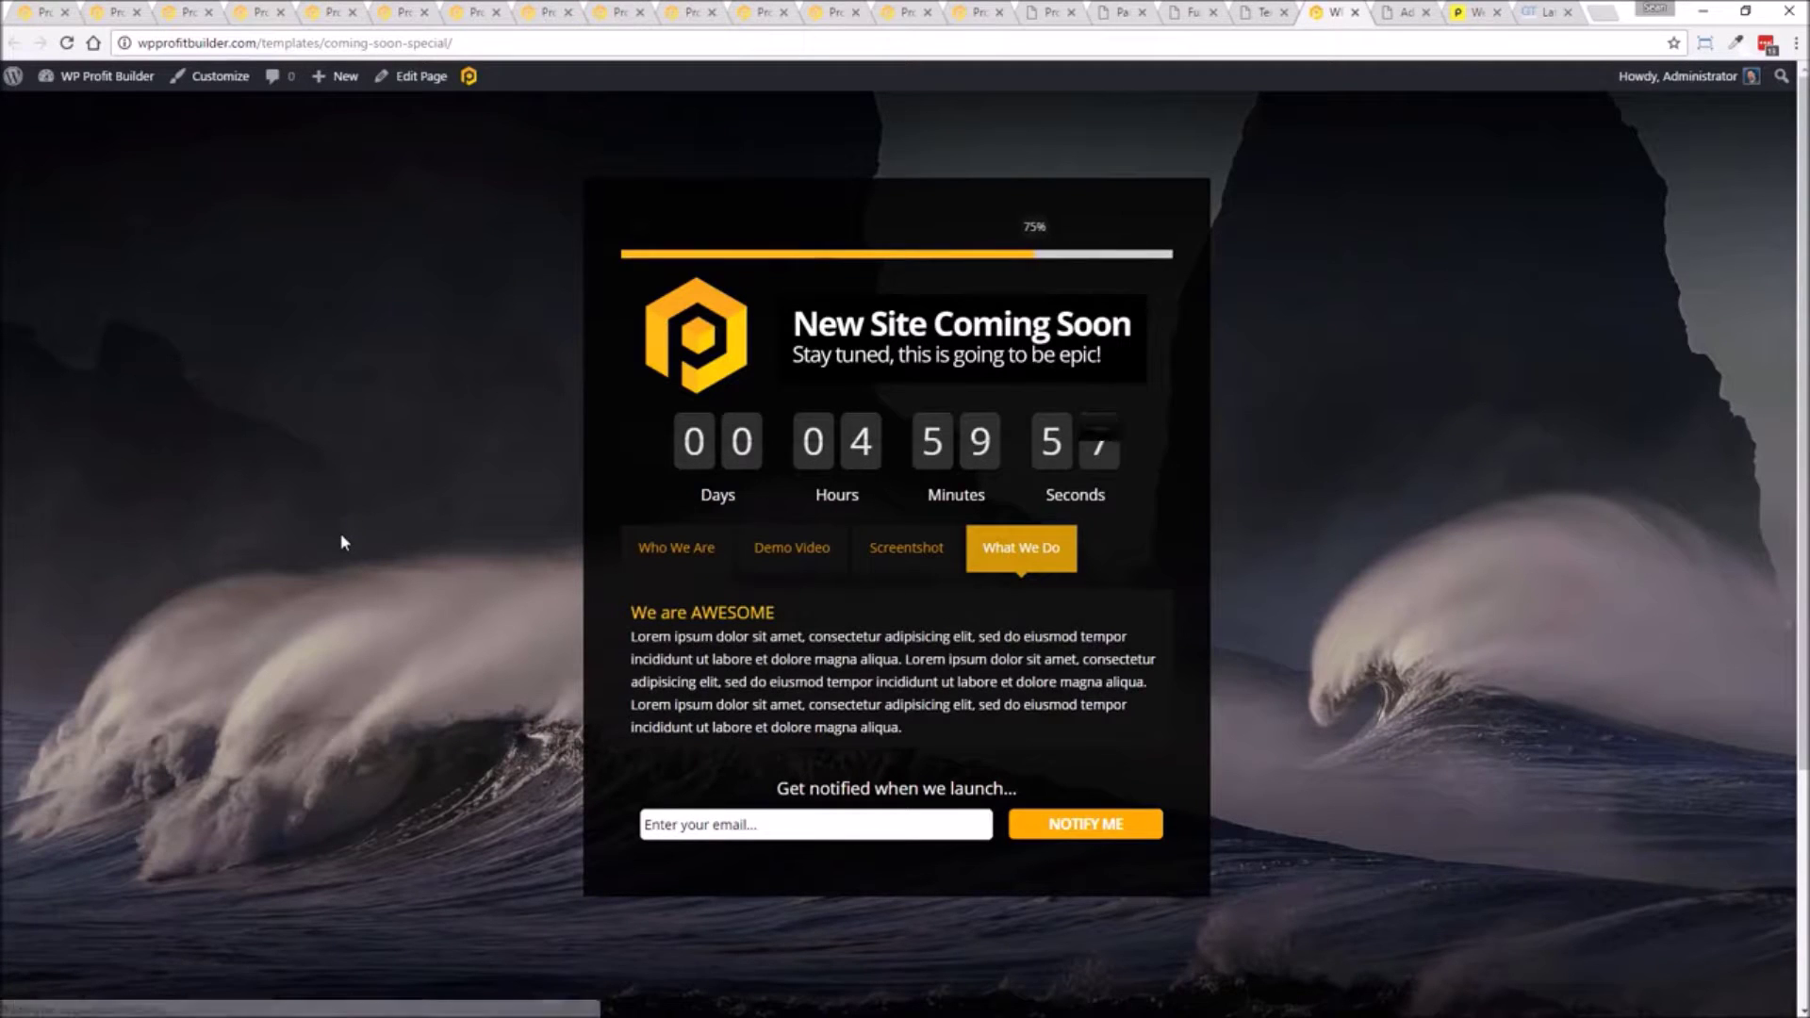
click(1355, 12)
Browse further through the template gallery, return to its beginning and open the All Templates filter.
scroll(1405, 600, down, 8)
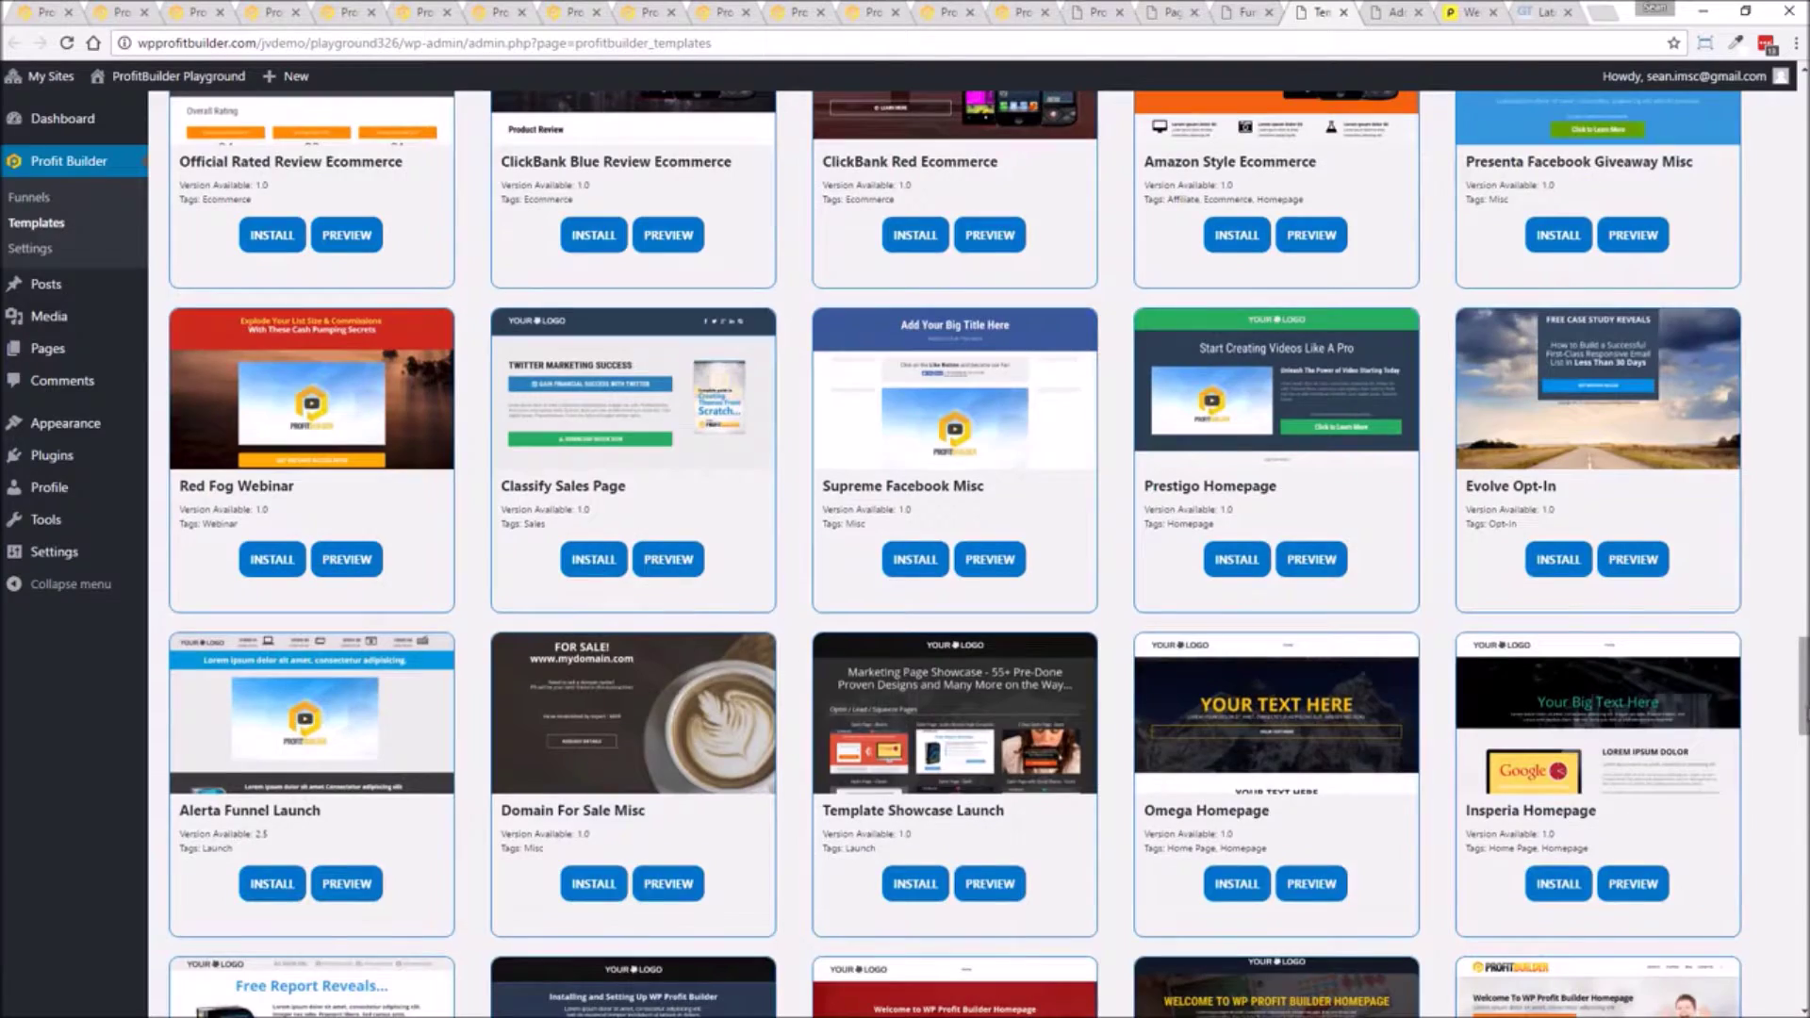
drag(1803, 685, 1804, 196)
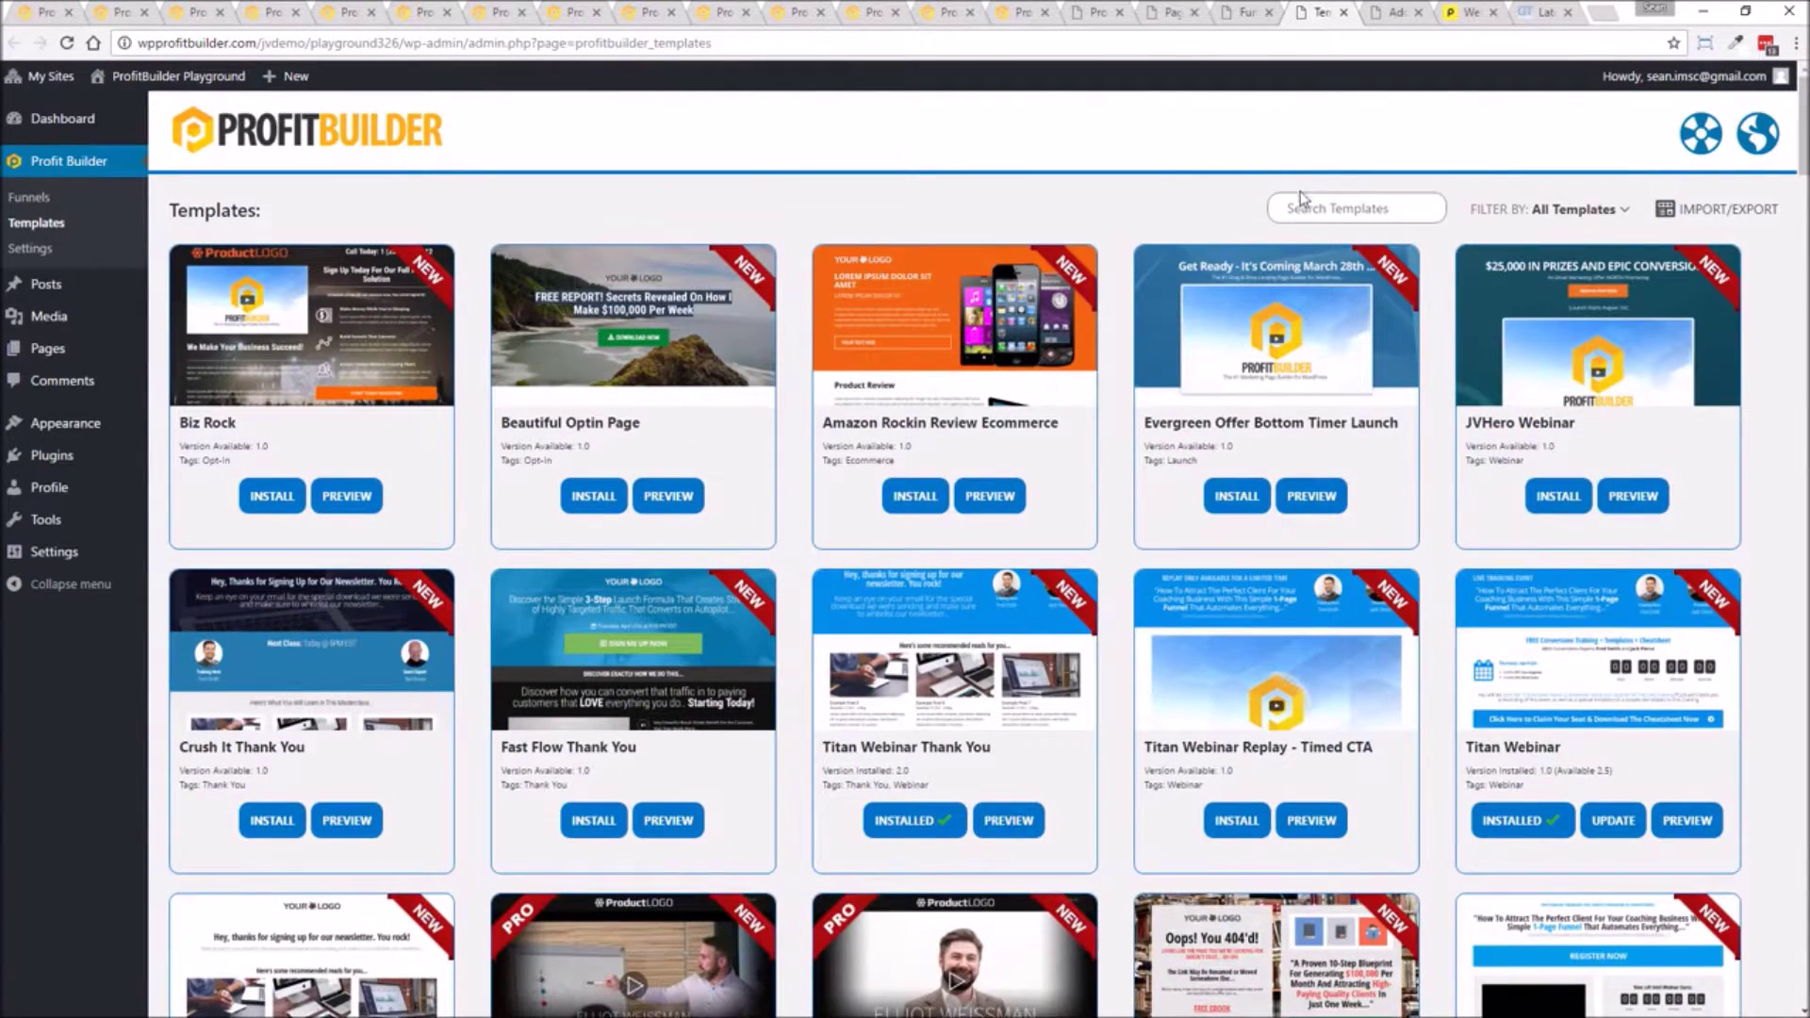
click(1574, 209)
Title the new WordPress page Test Webinar.
click(1379, 9)
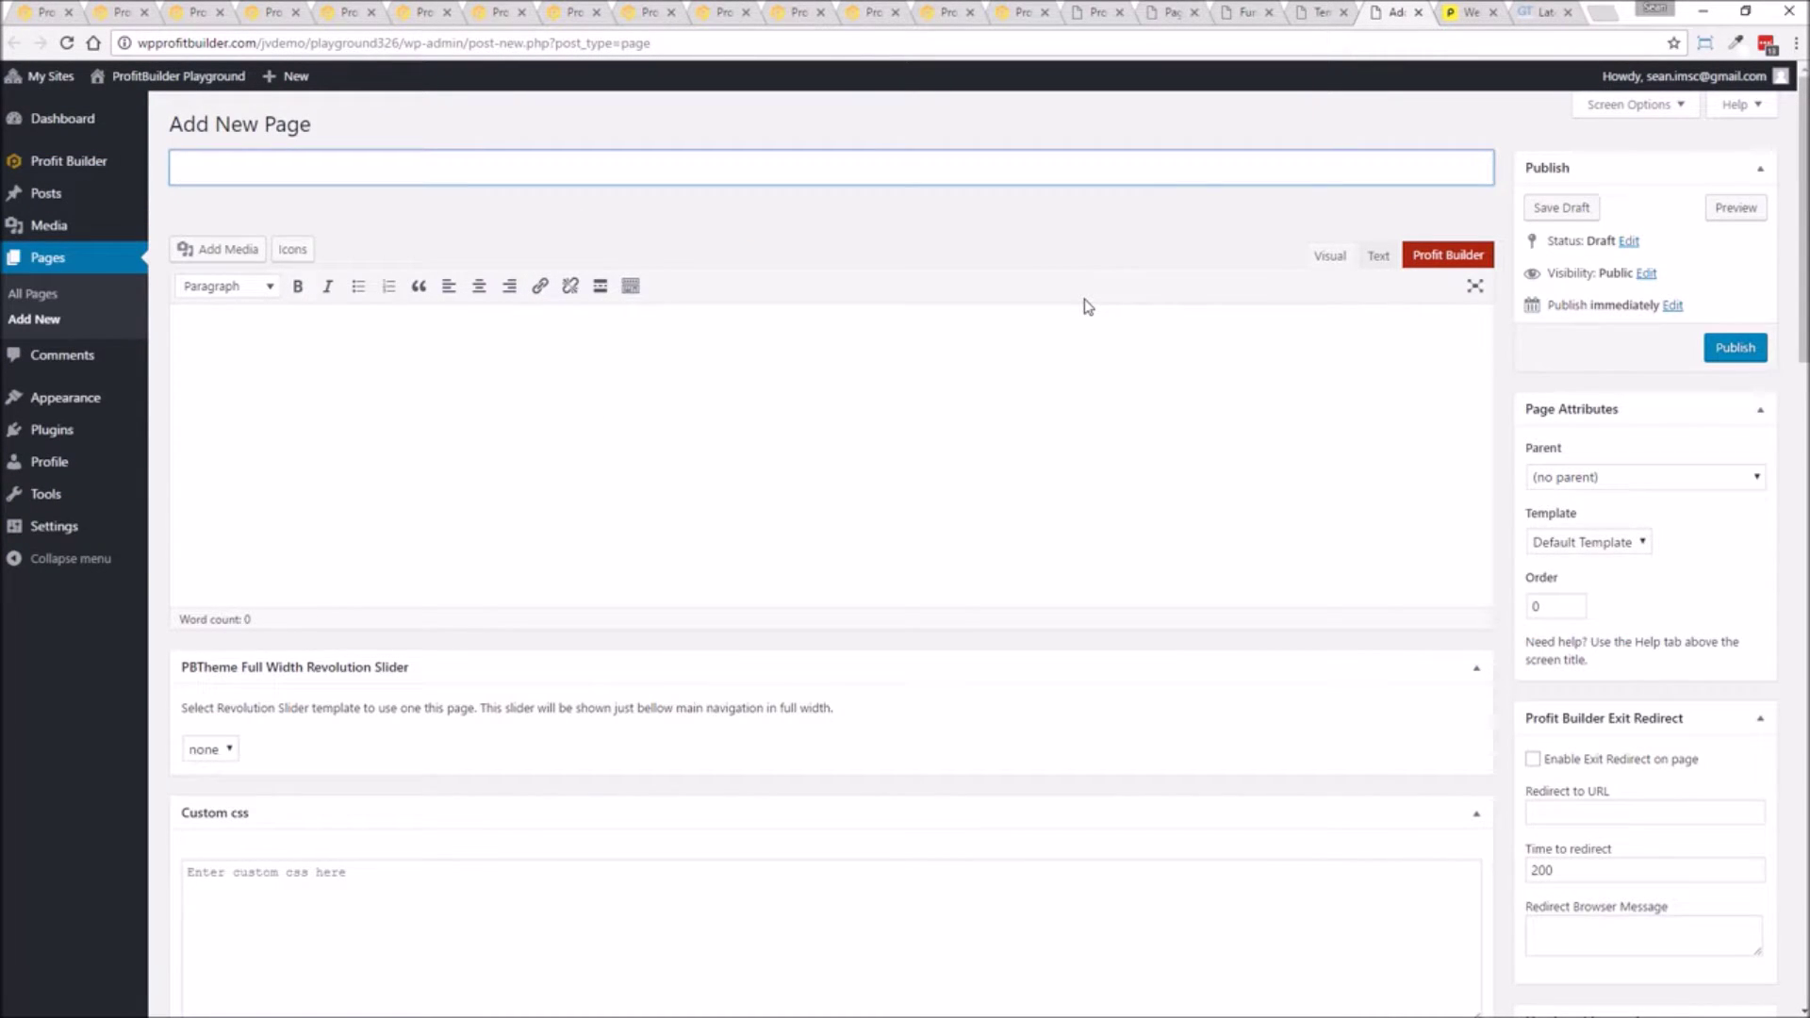
text(Test Webinar)
scroll(1165, 367, down, 2)
scroll(1165, 368, up, 2)
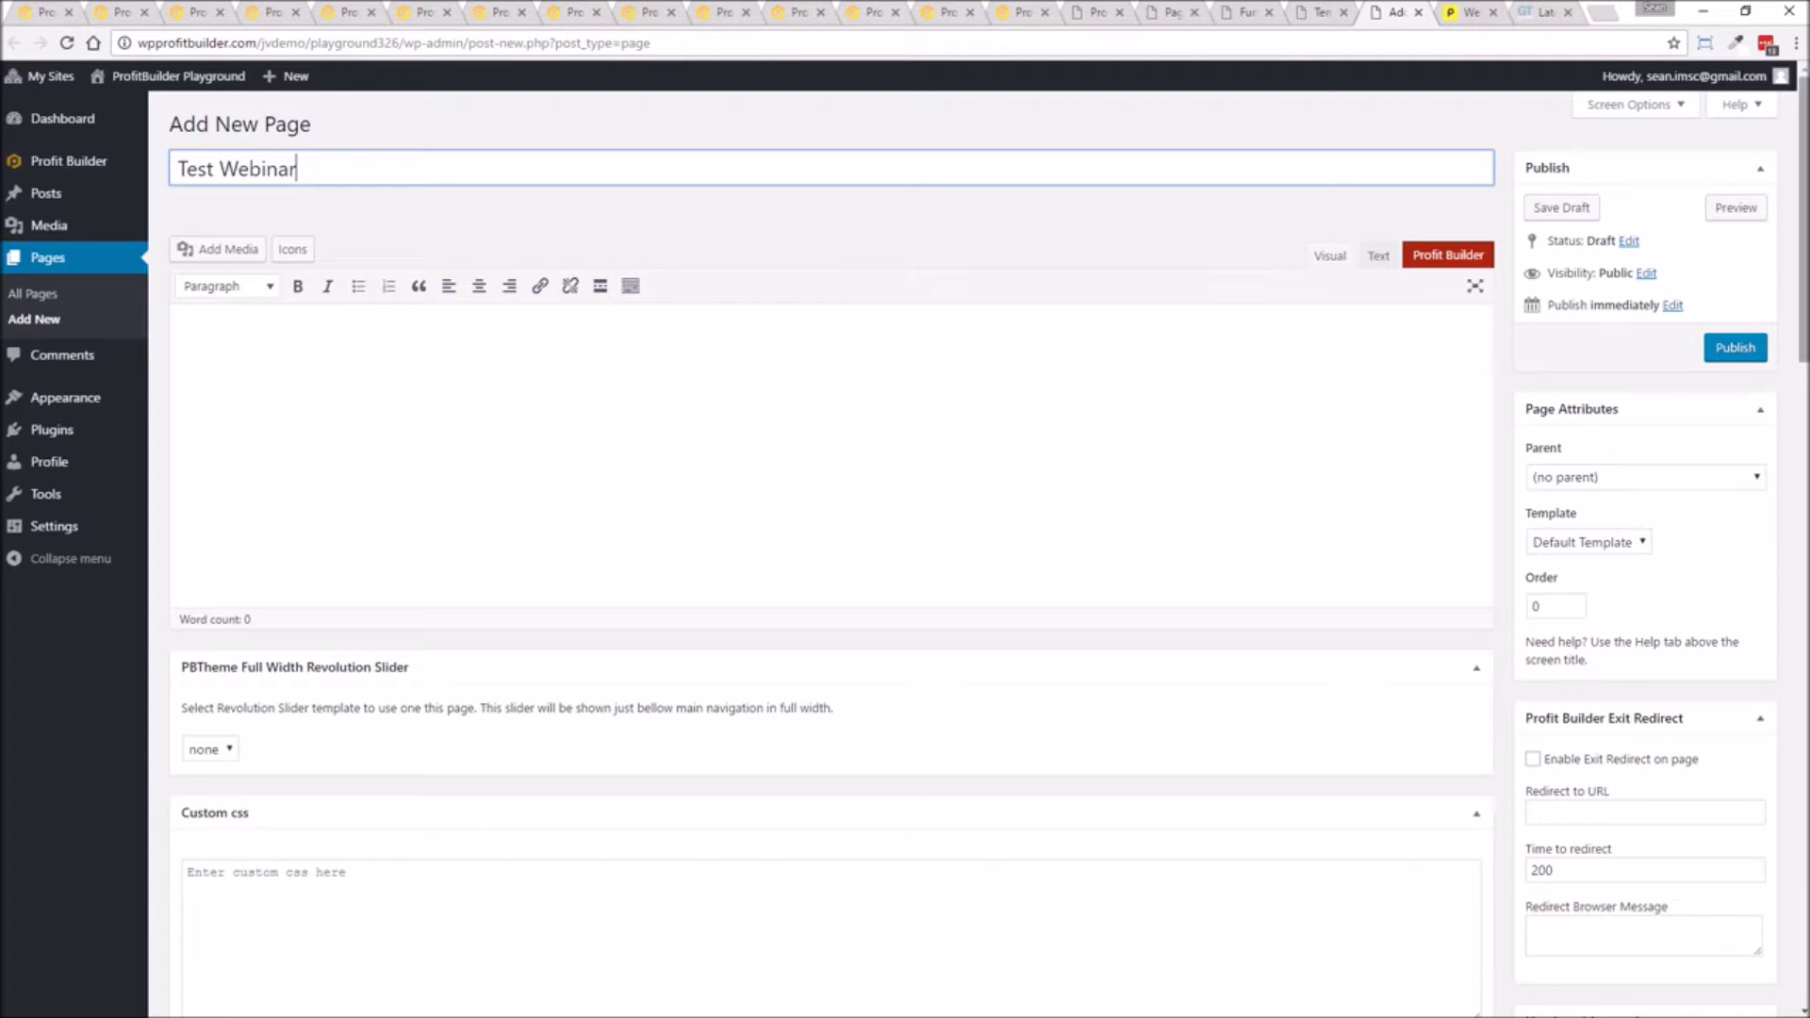
Examine the new page's exit redirect, A/B test, funnel and PBTheme page option settings.
scroll(667, 244, down, 1)
scroll(667, 377, down, 4)
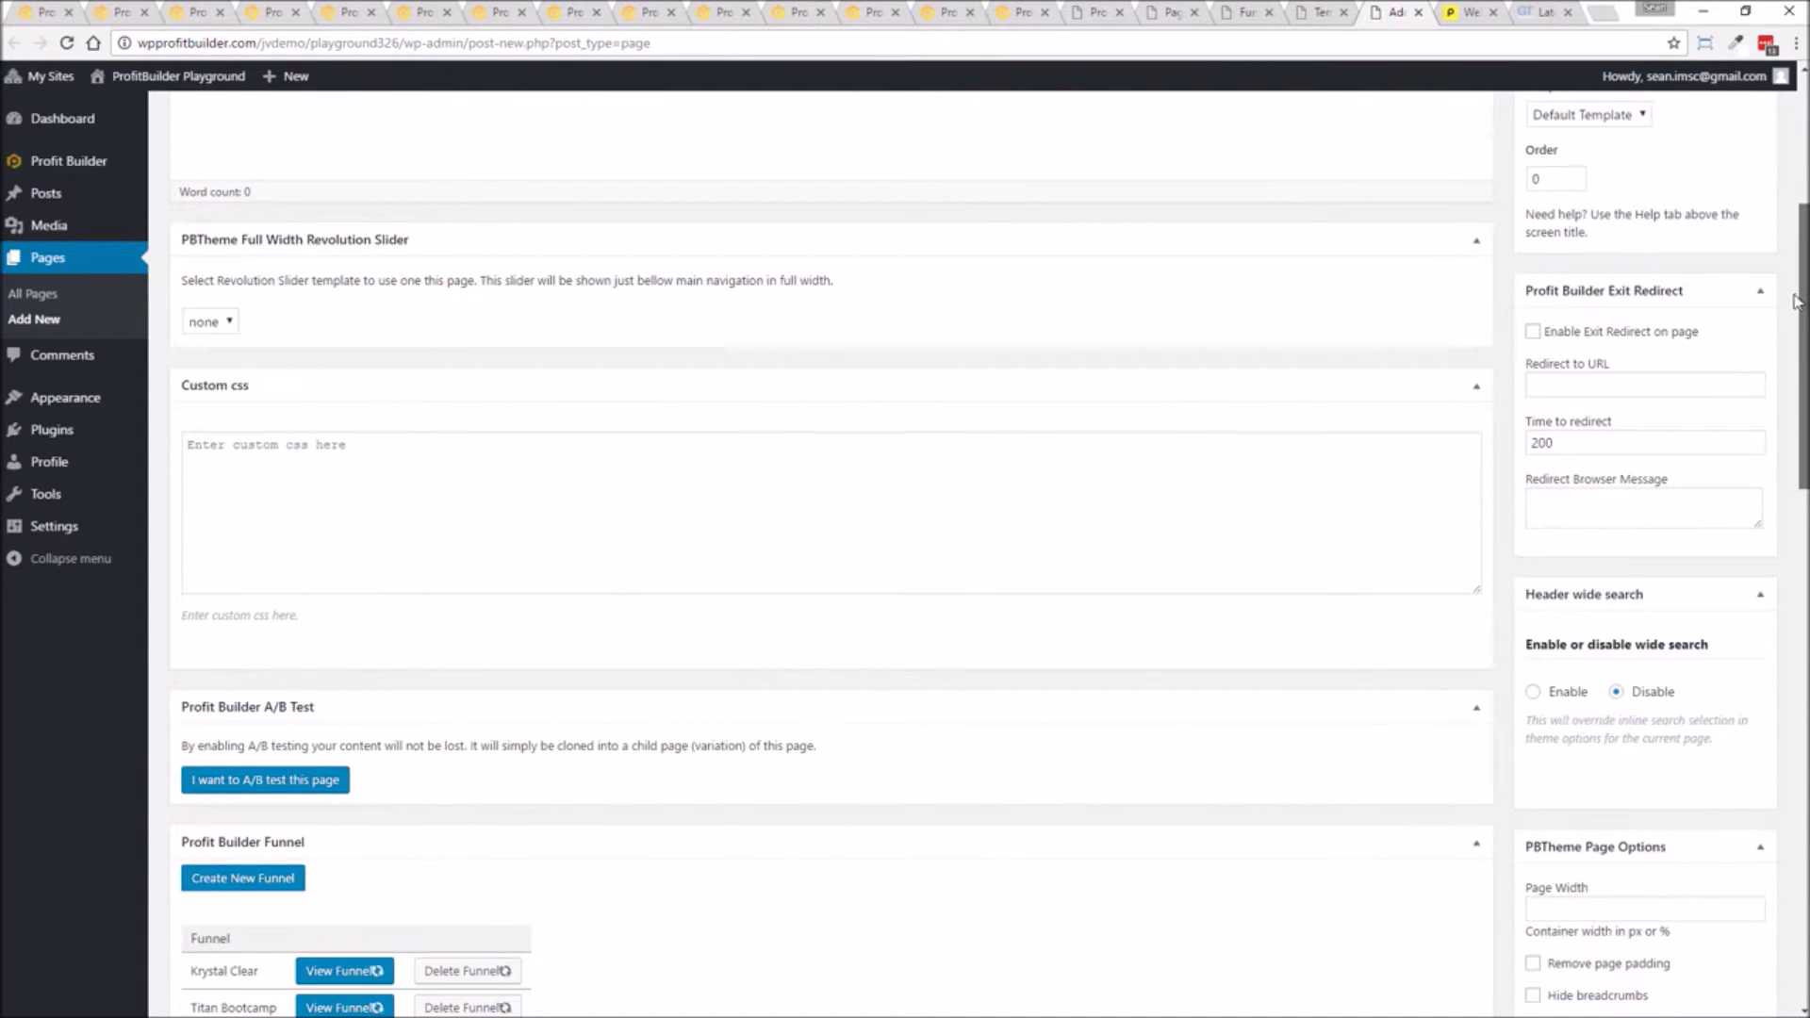
scroll(953, 692, down, 4)
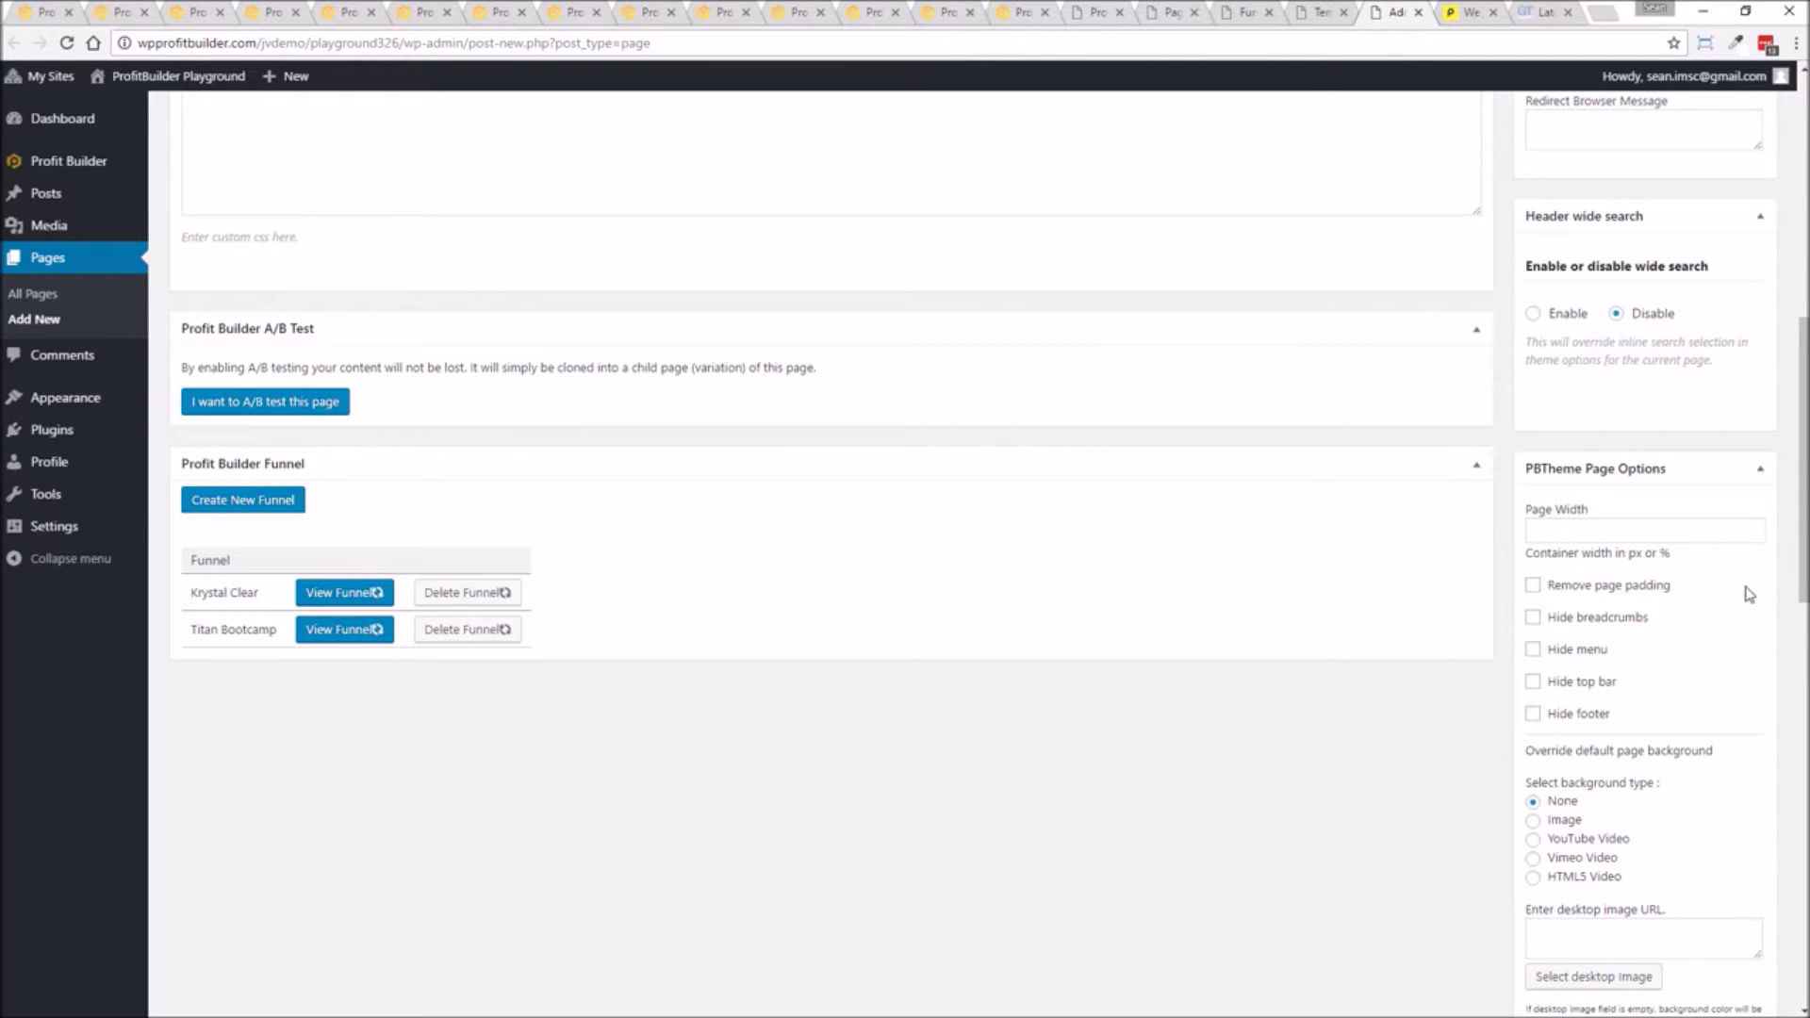
scroll(1748, 594, down, 1)
scroll(1529, 424, down, 1)
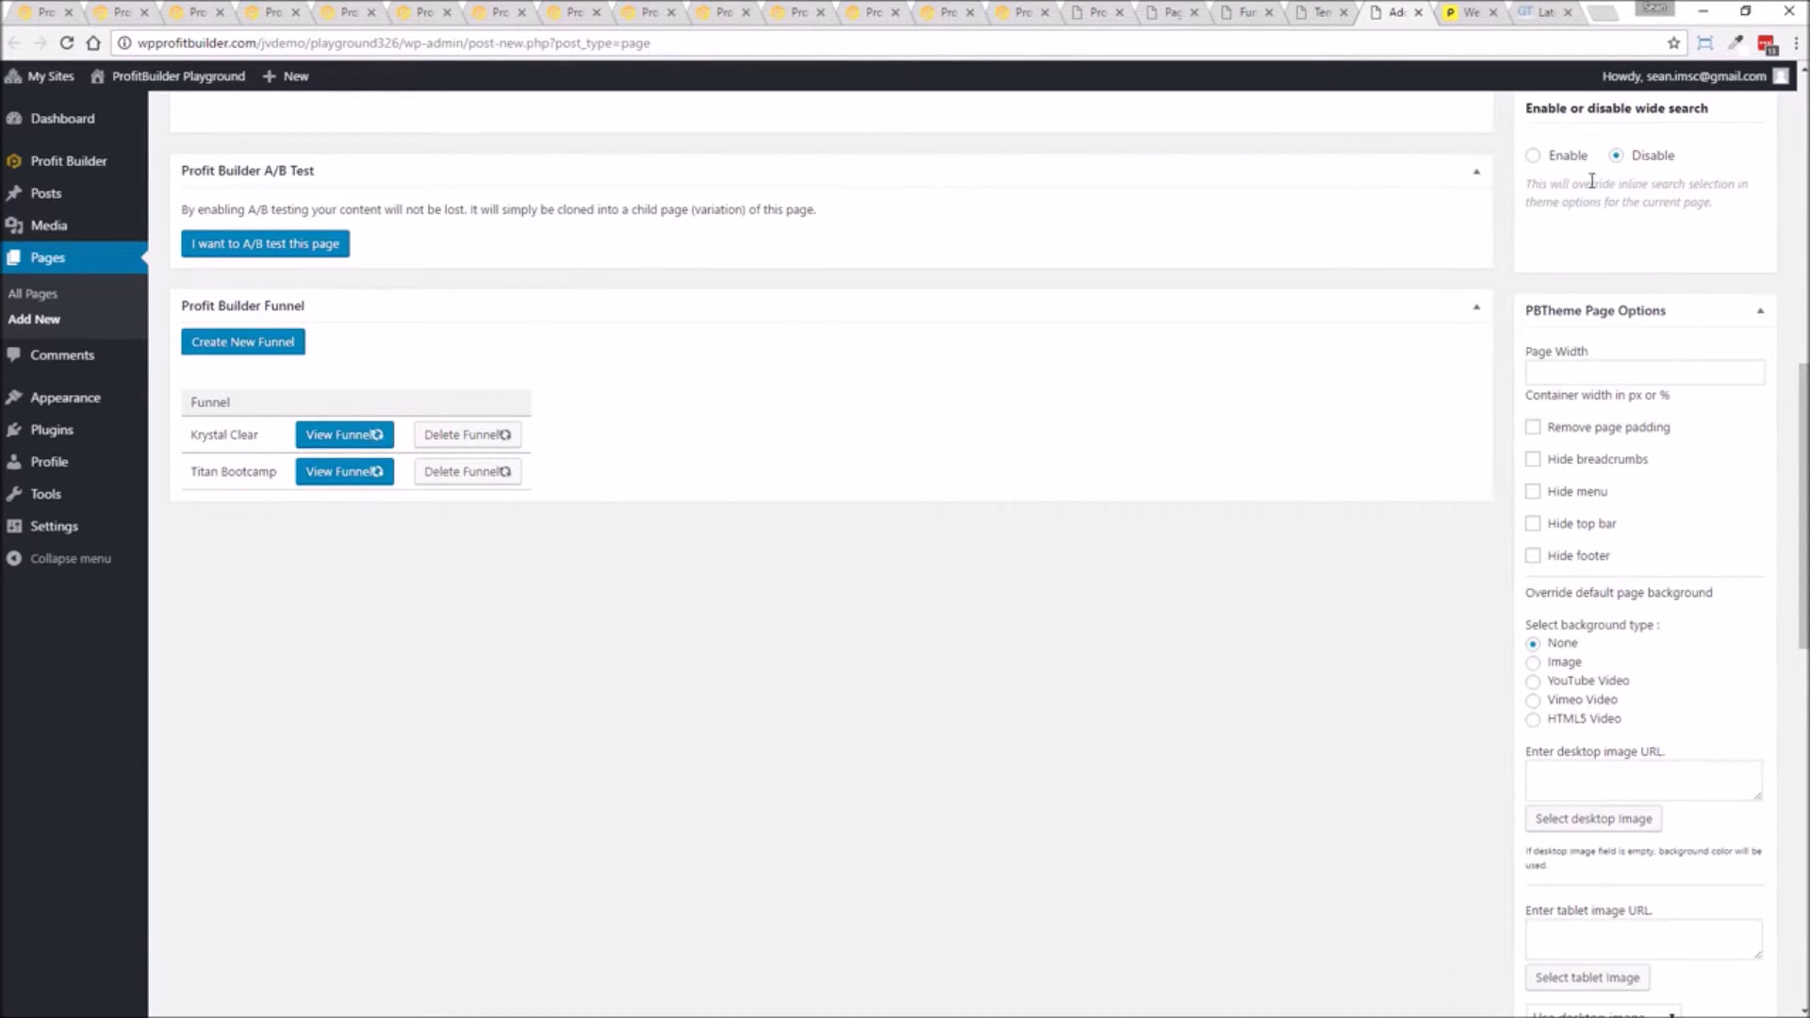
Remove the page padding and hide the breadcrumbs, menu, top bar and footer in the PBTheme page options.
click(1533, 429)
click(1532, 460)
click(1533, 491)
click(1532, 523)
click(1534, 557)
Open the Test Webinar page in the Profit Builder editor and start building it as a new page.
drag(1802, 509, 1659, 217)
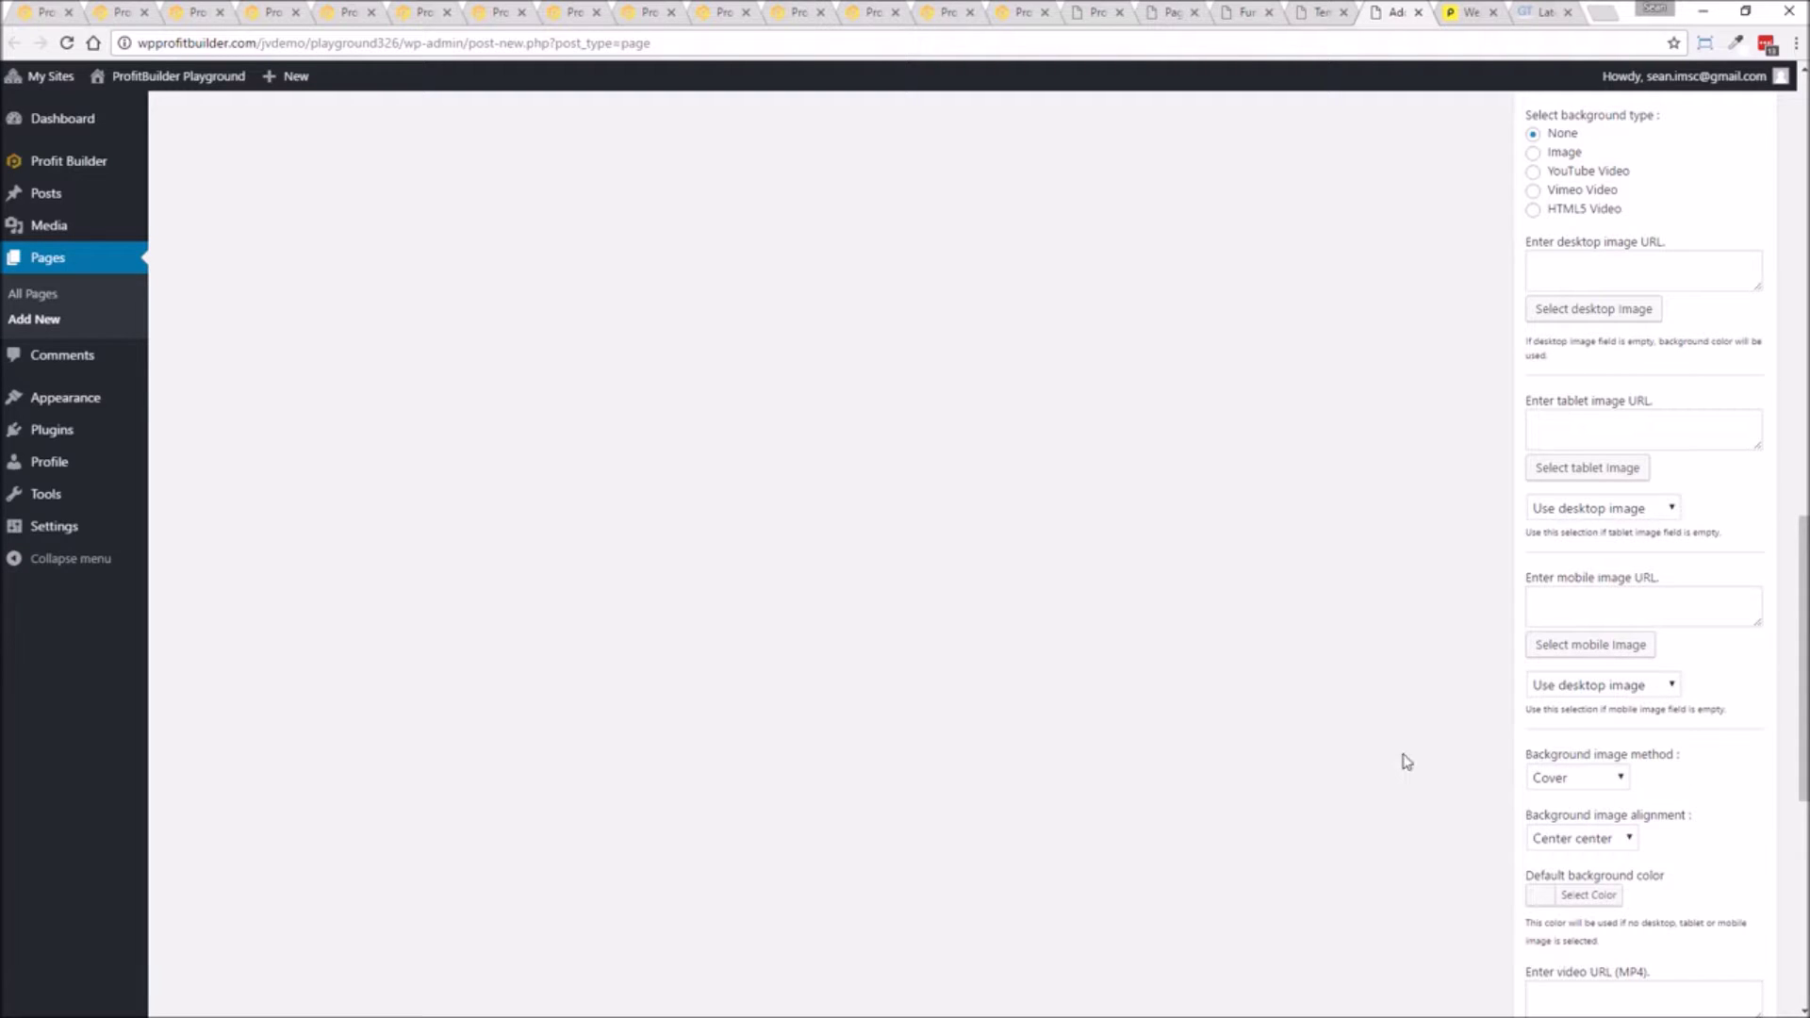
drag(1802, 690, 1802, 891)
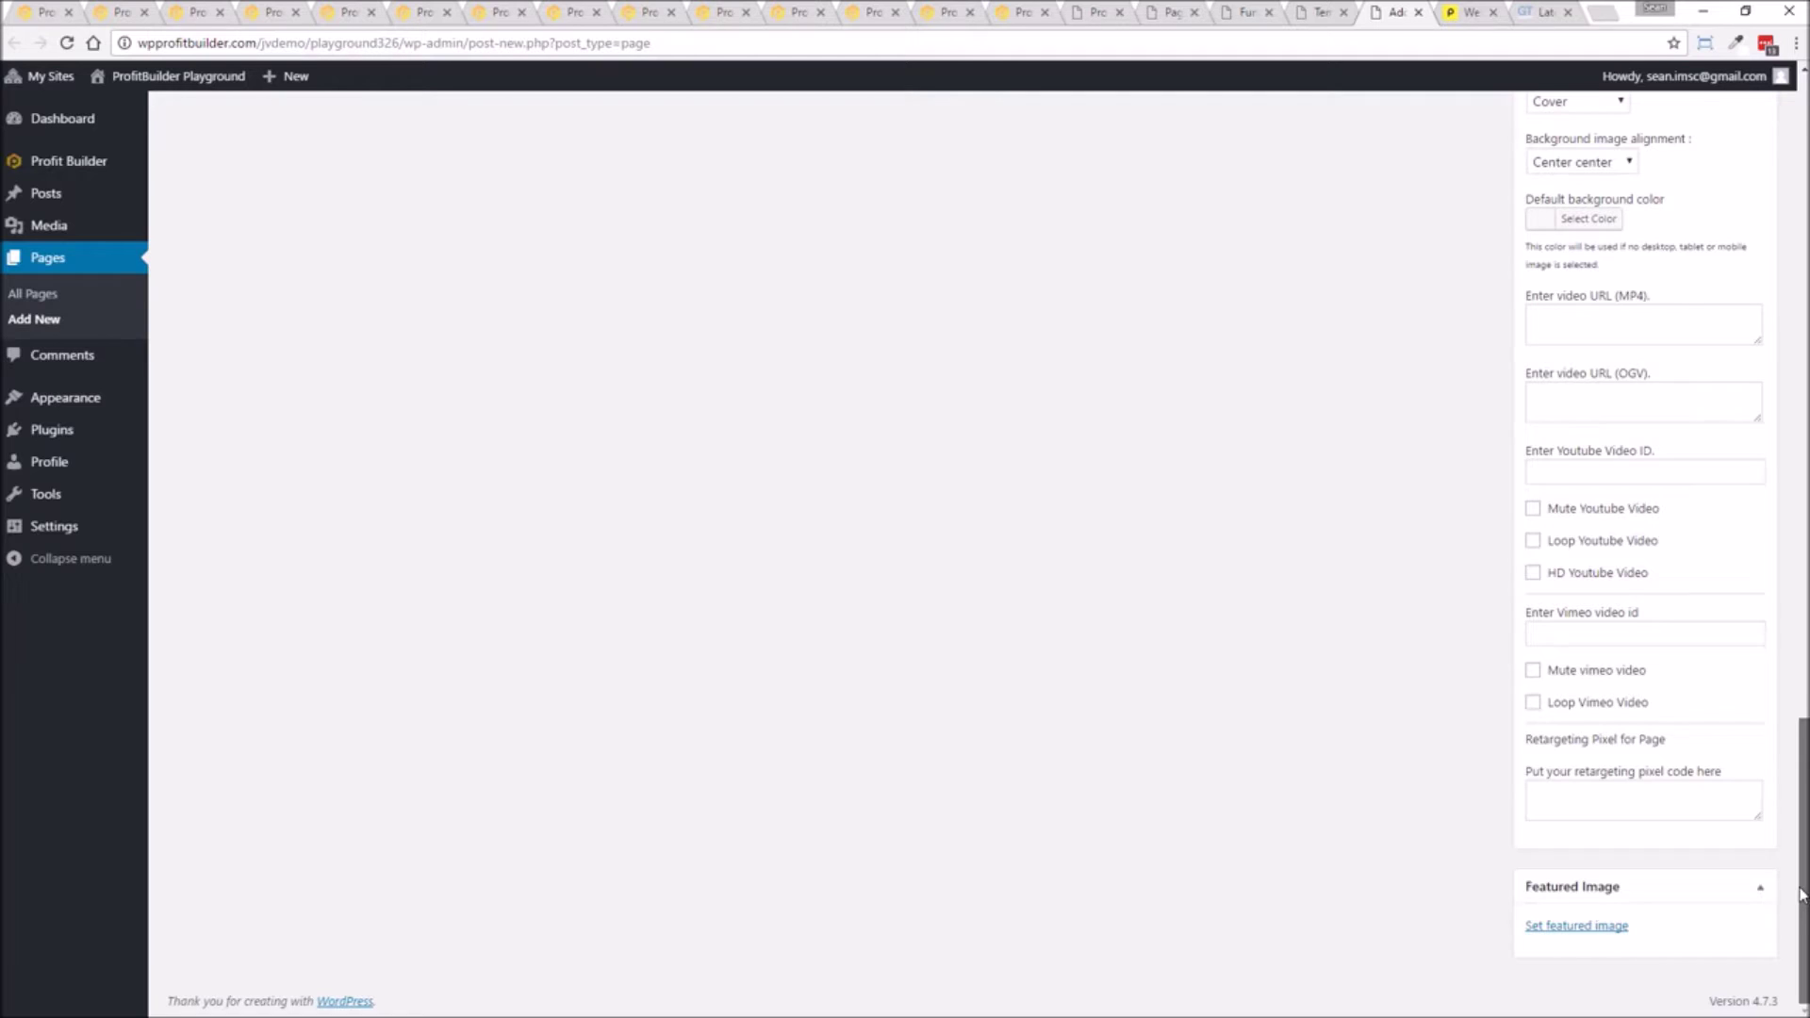
drag(1802, 882, 1802, 235)
click(1737, 350)
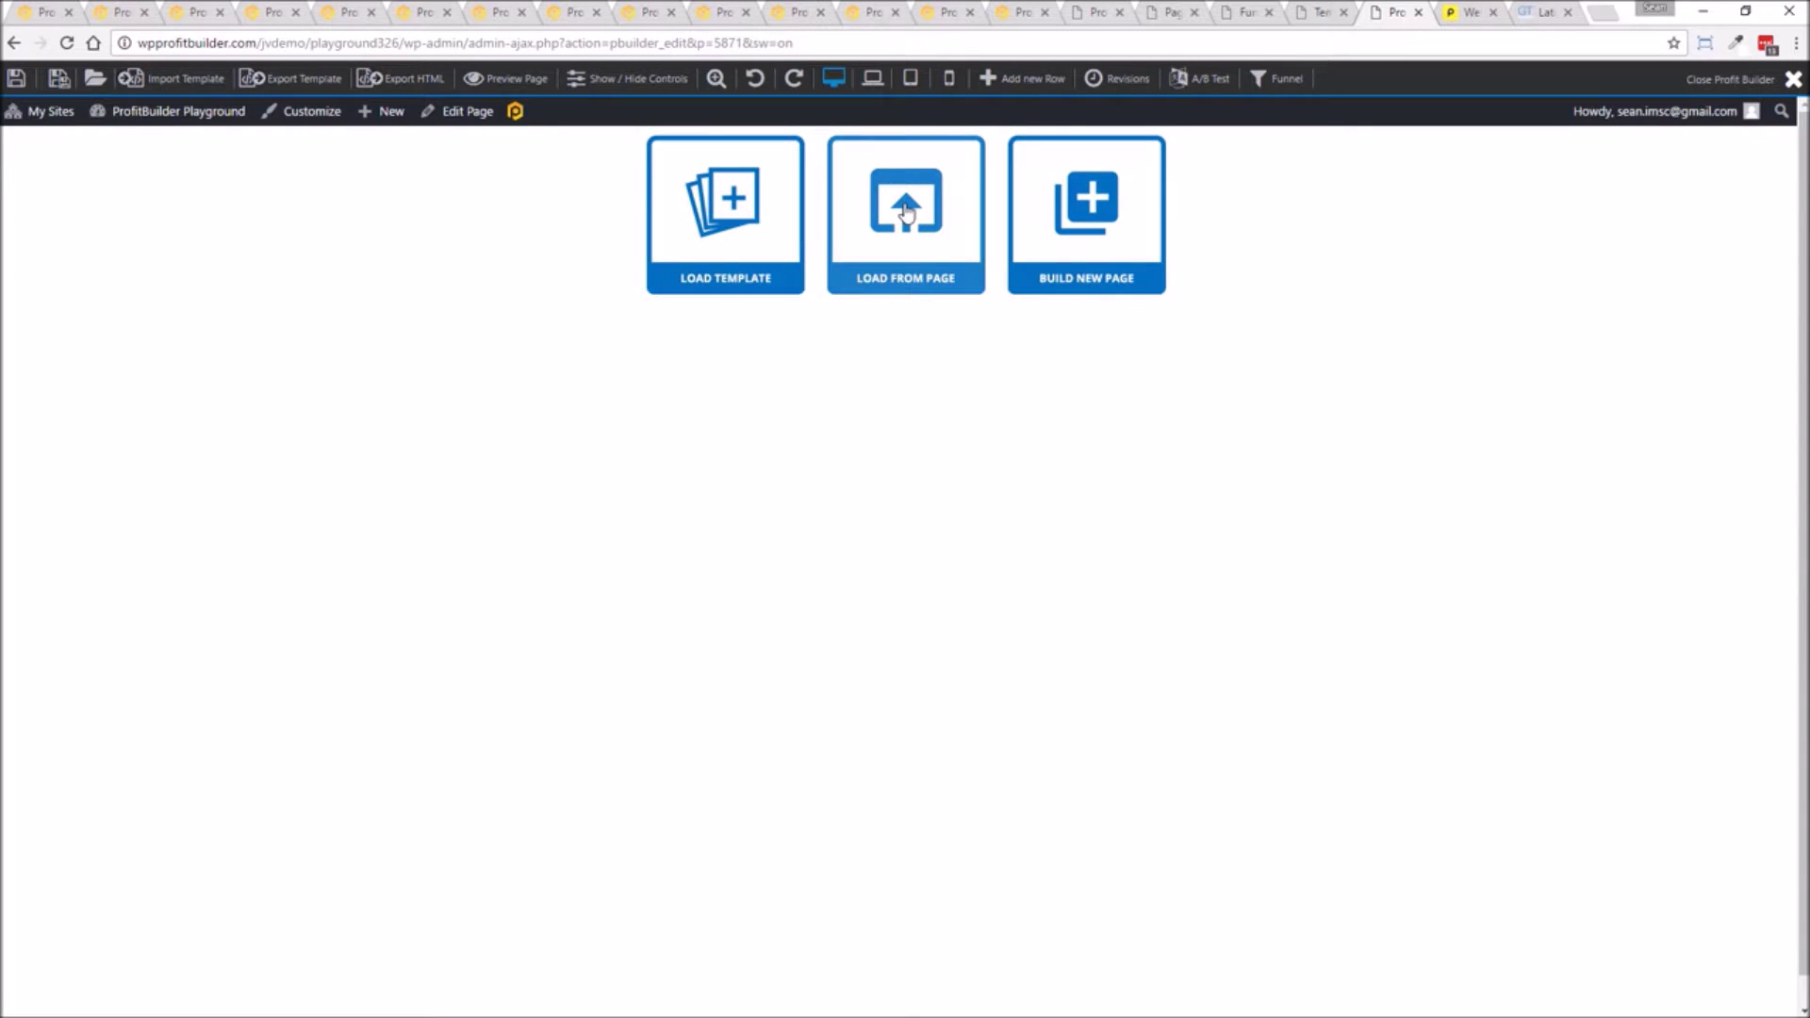
click(1104, 199)
Add four rows to the blank page: one column, two equal columns, three columns, and one-third plus two-thirds.
click(961, 196)
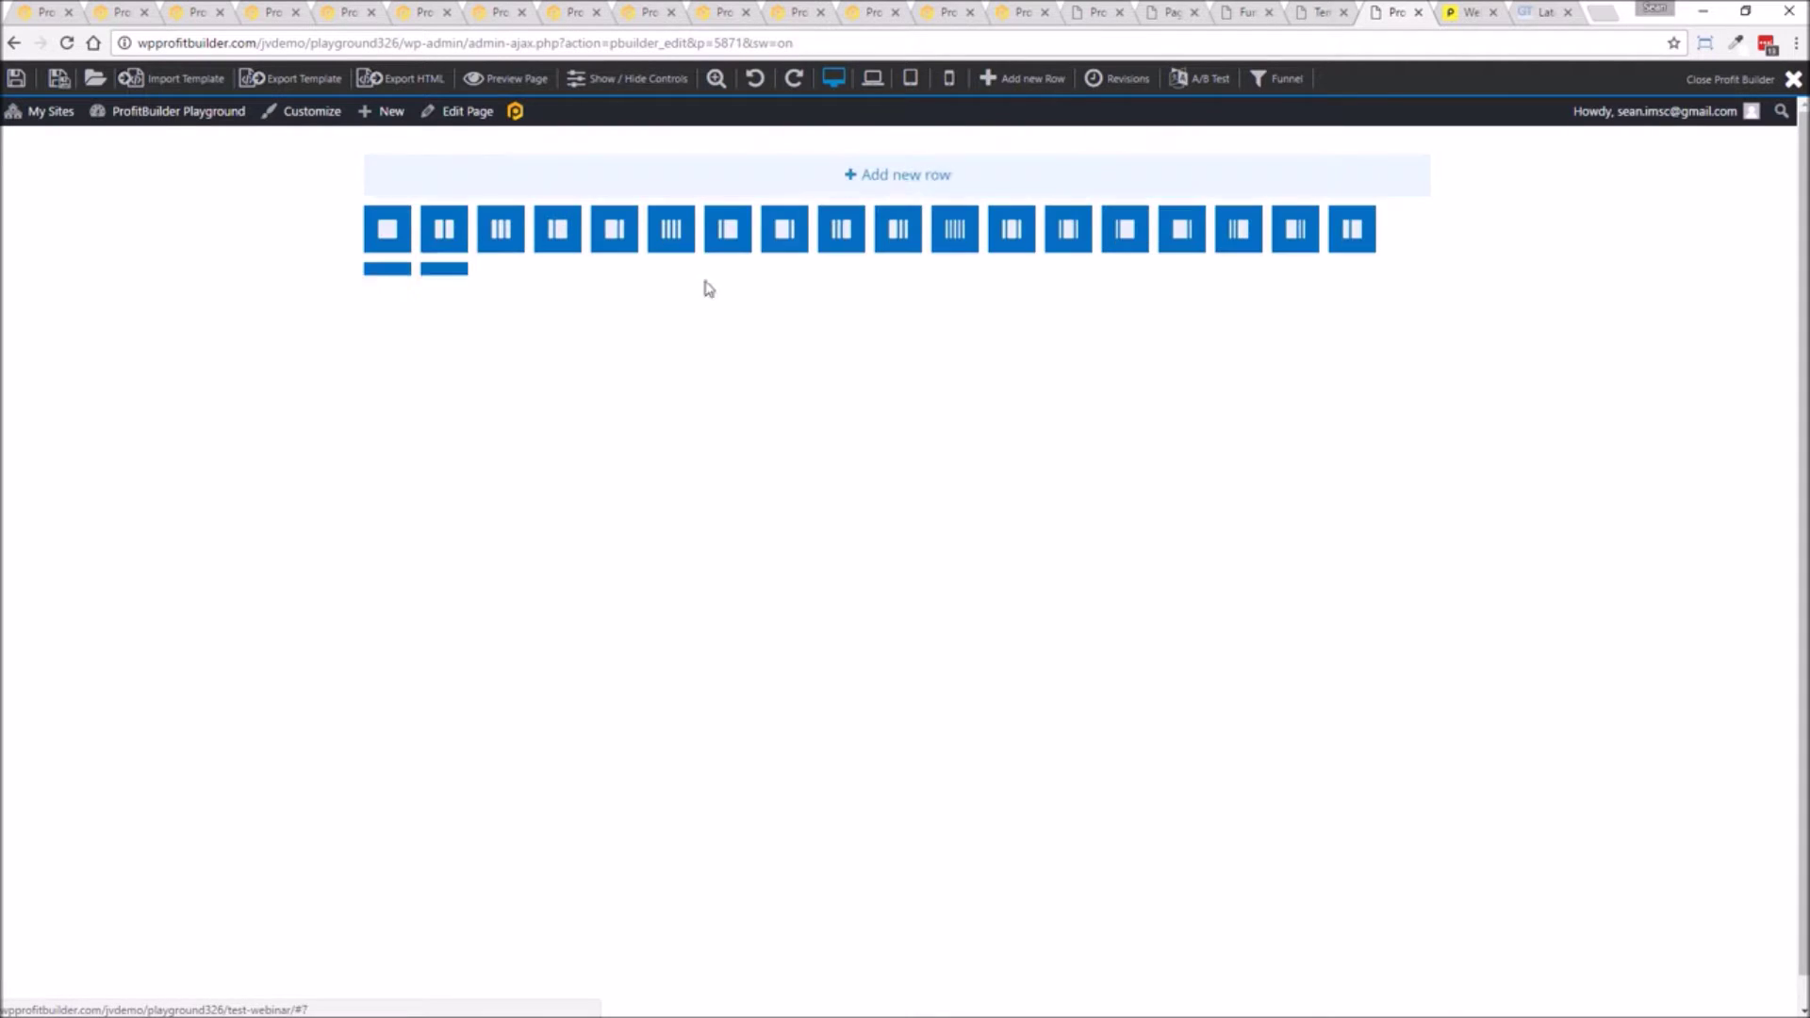
click(401, 233)
click(252, 355)
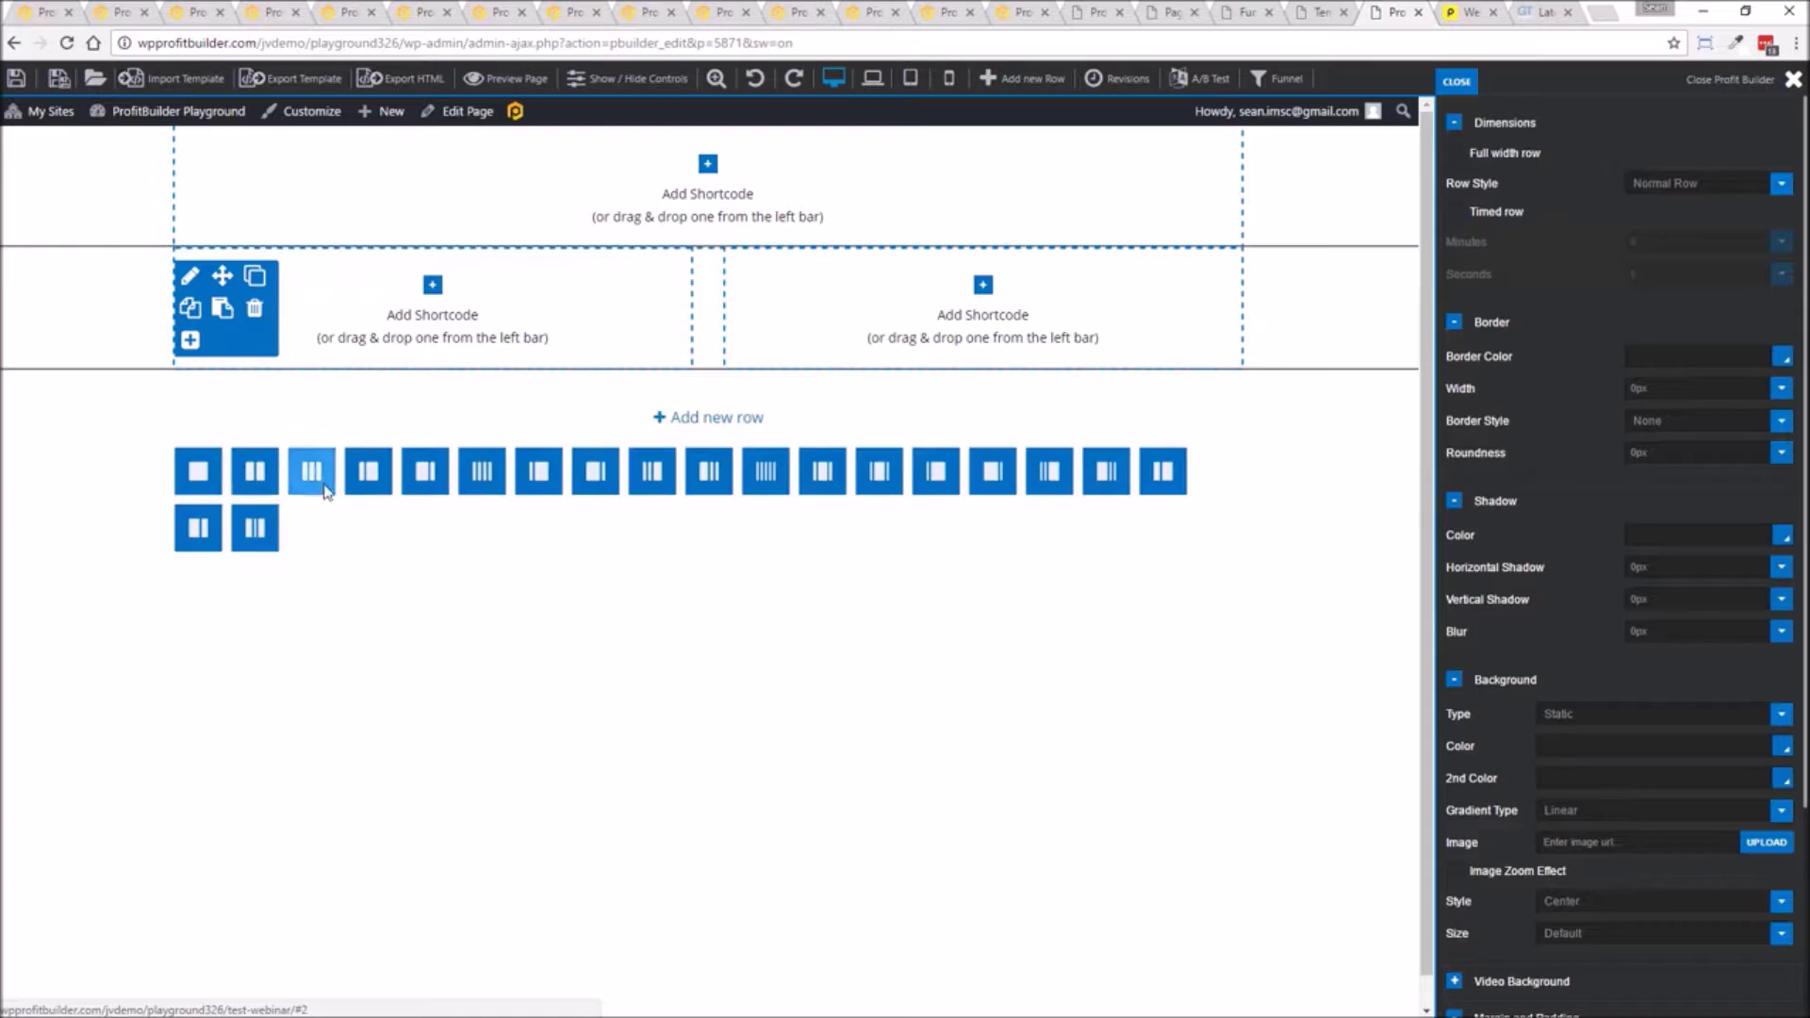
click(312, 471)
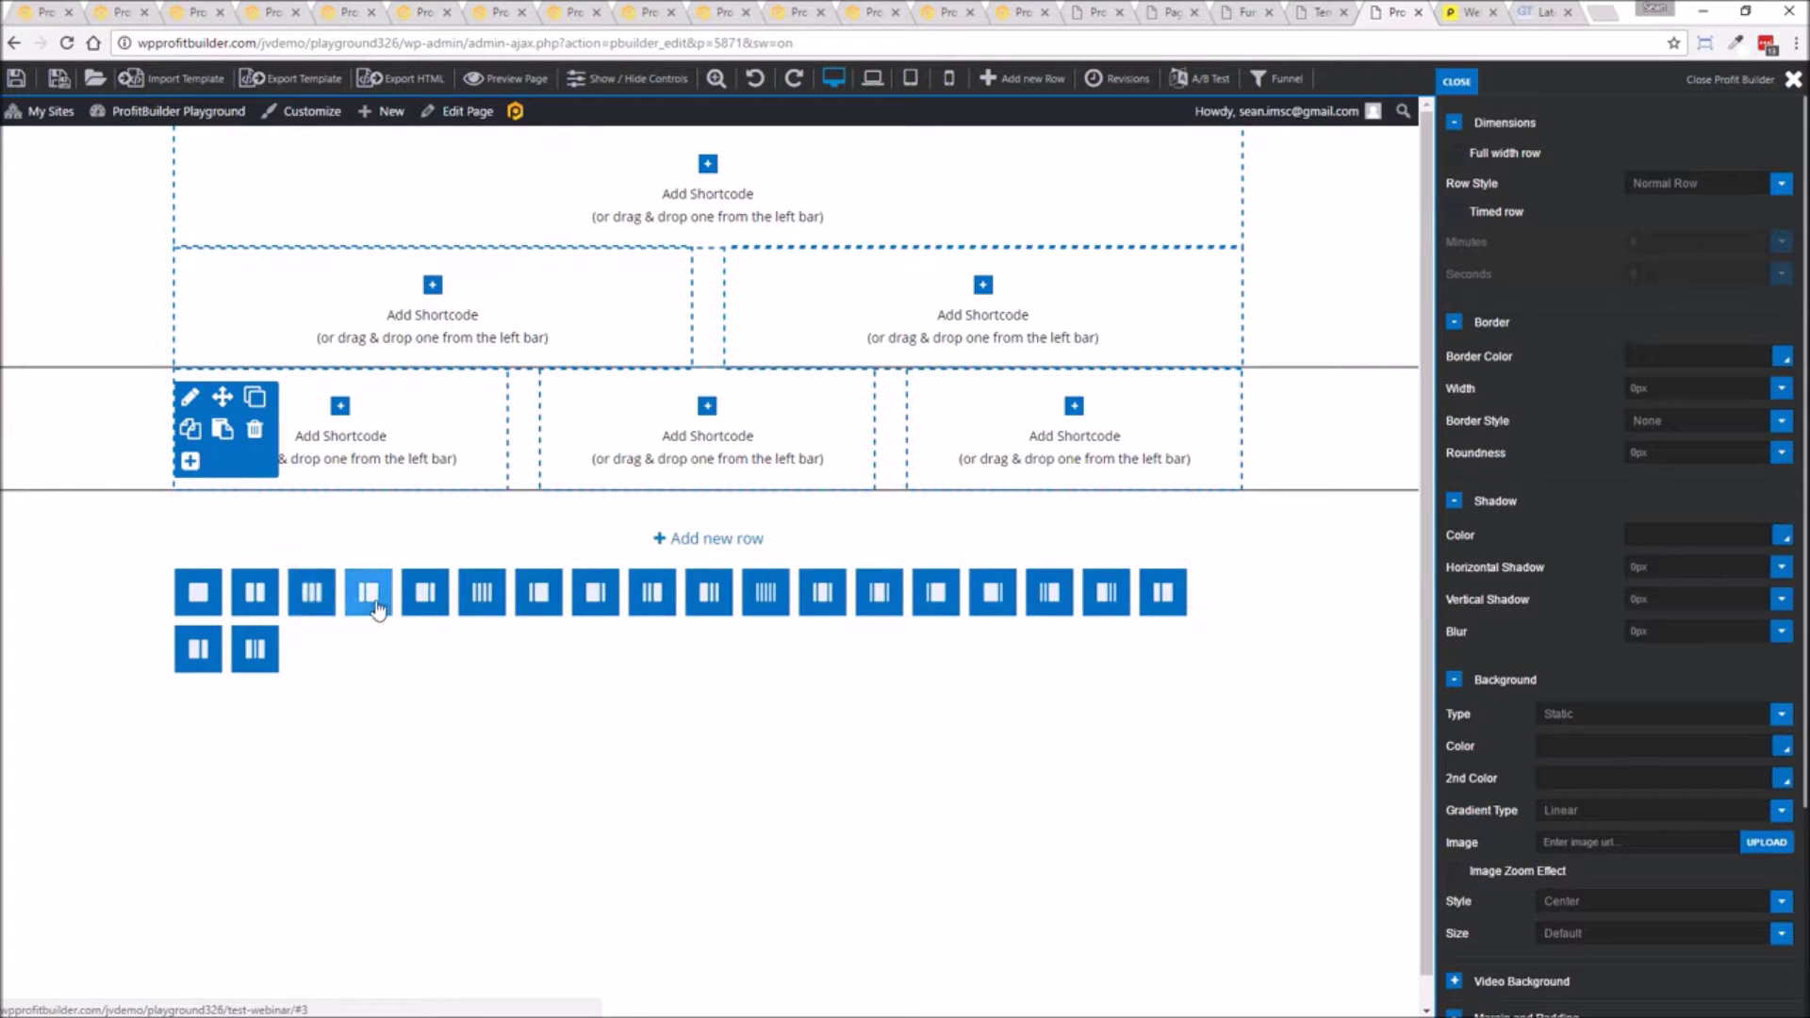
click(372, 603)
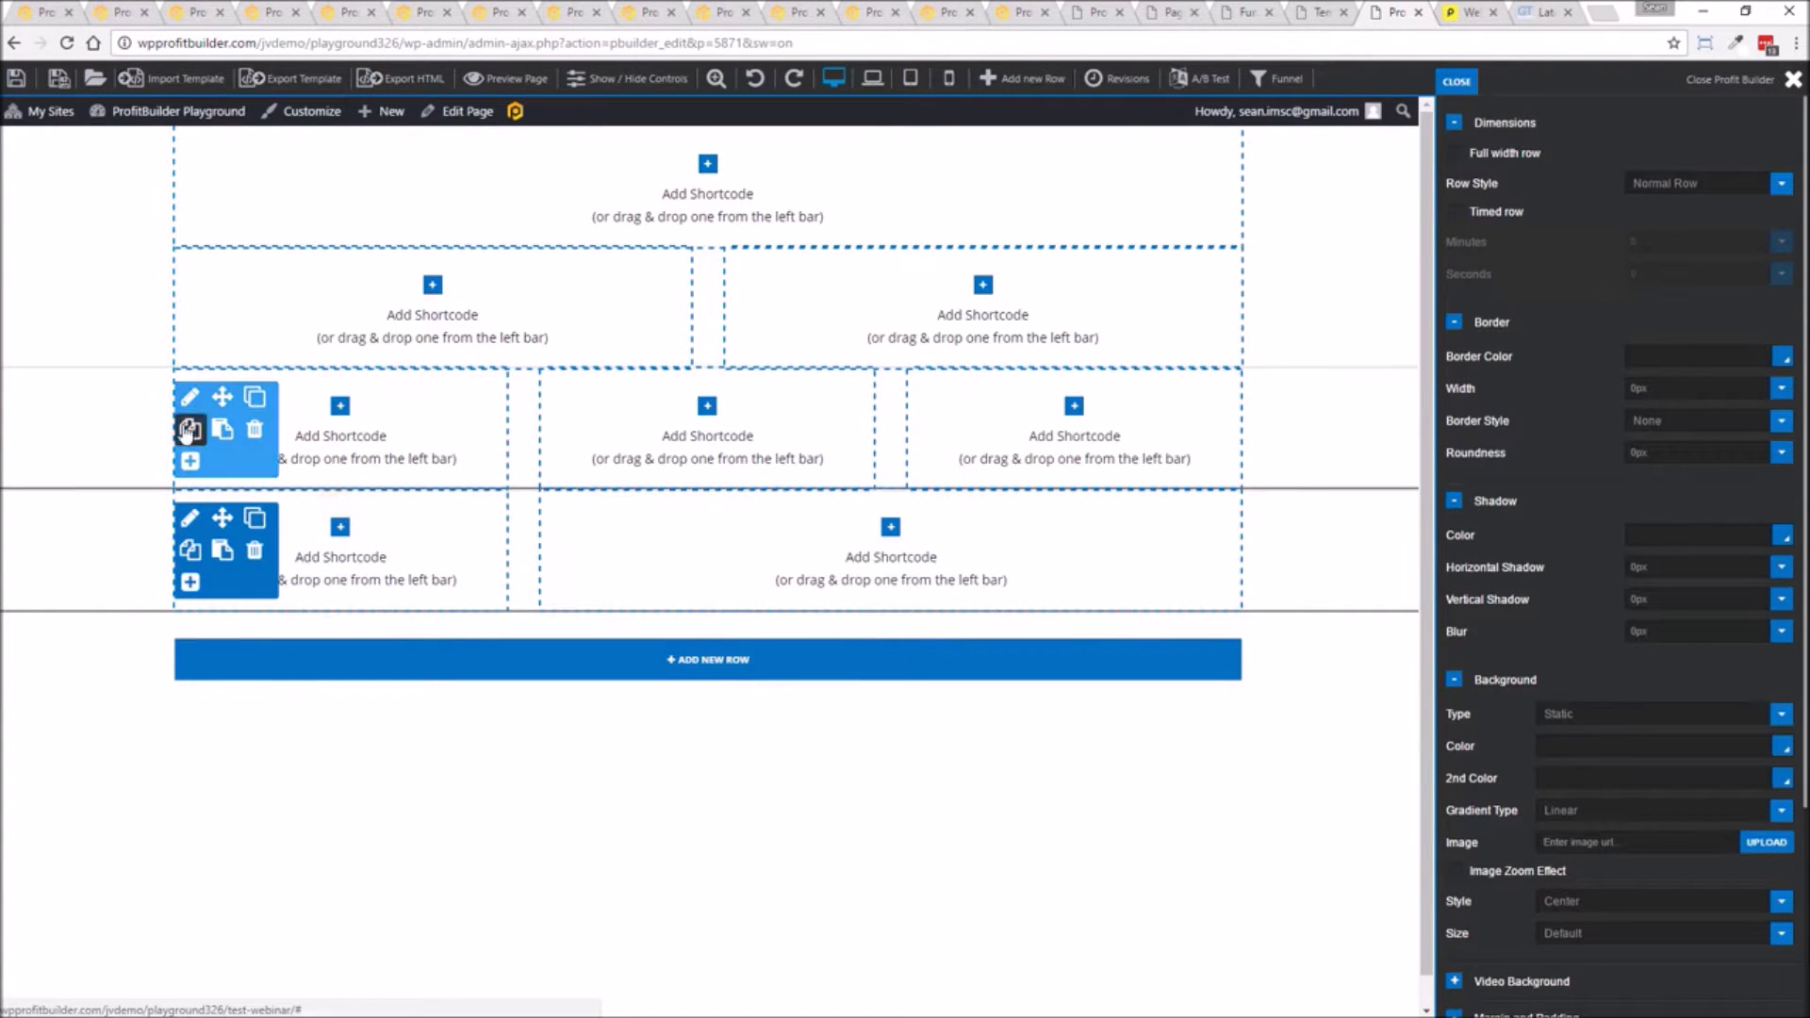
Move the three-column row above the two-column row and insert an Image element in its third column.
drag(222, 396, 235, 273)
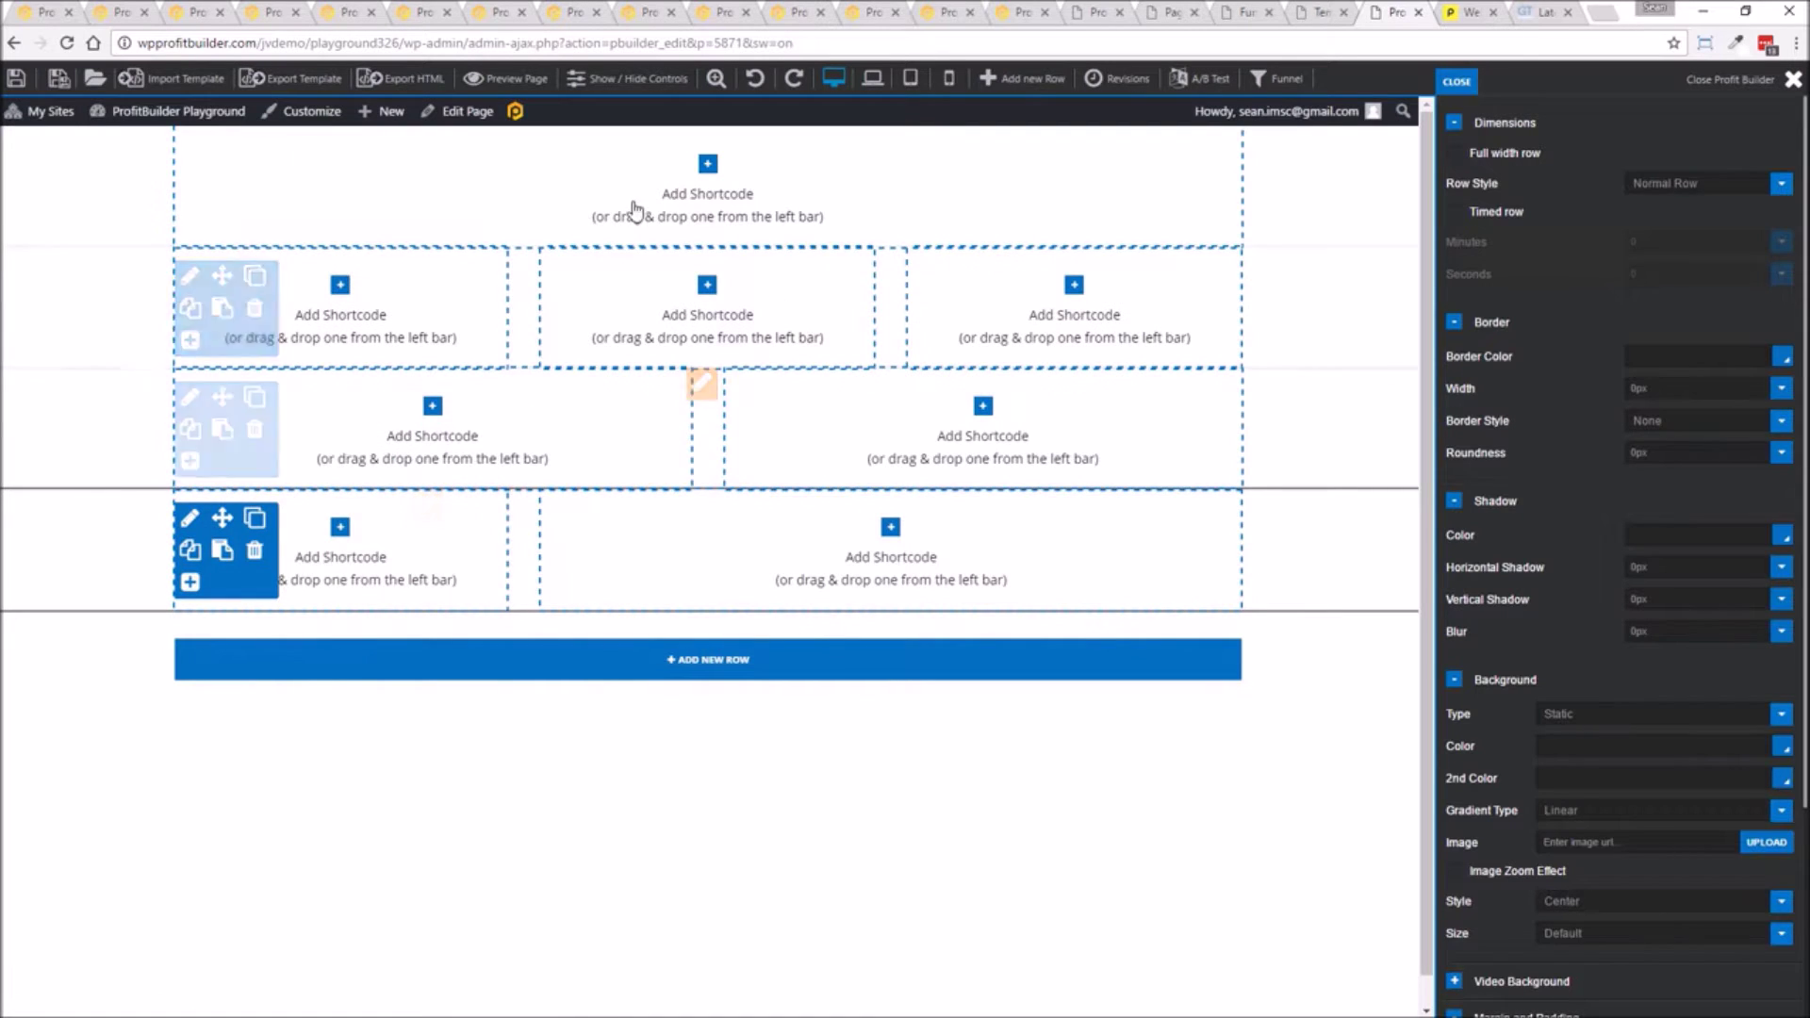
click(1070, 285)
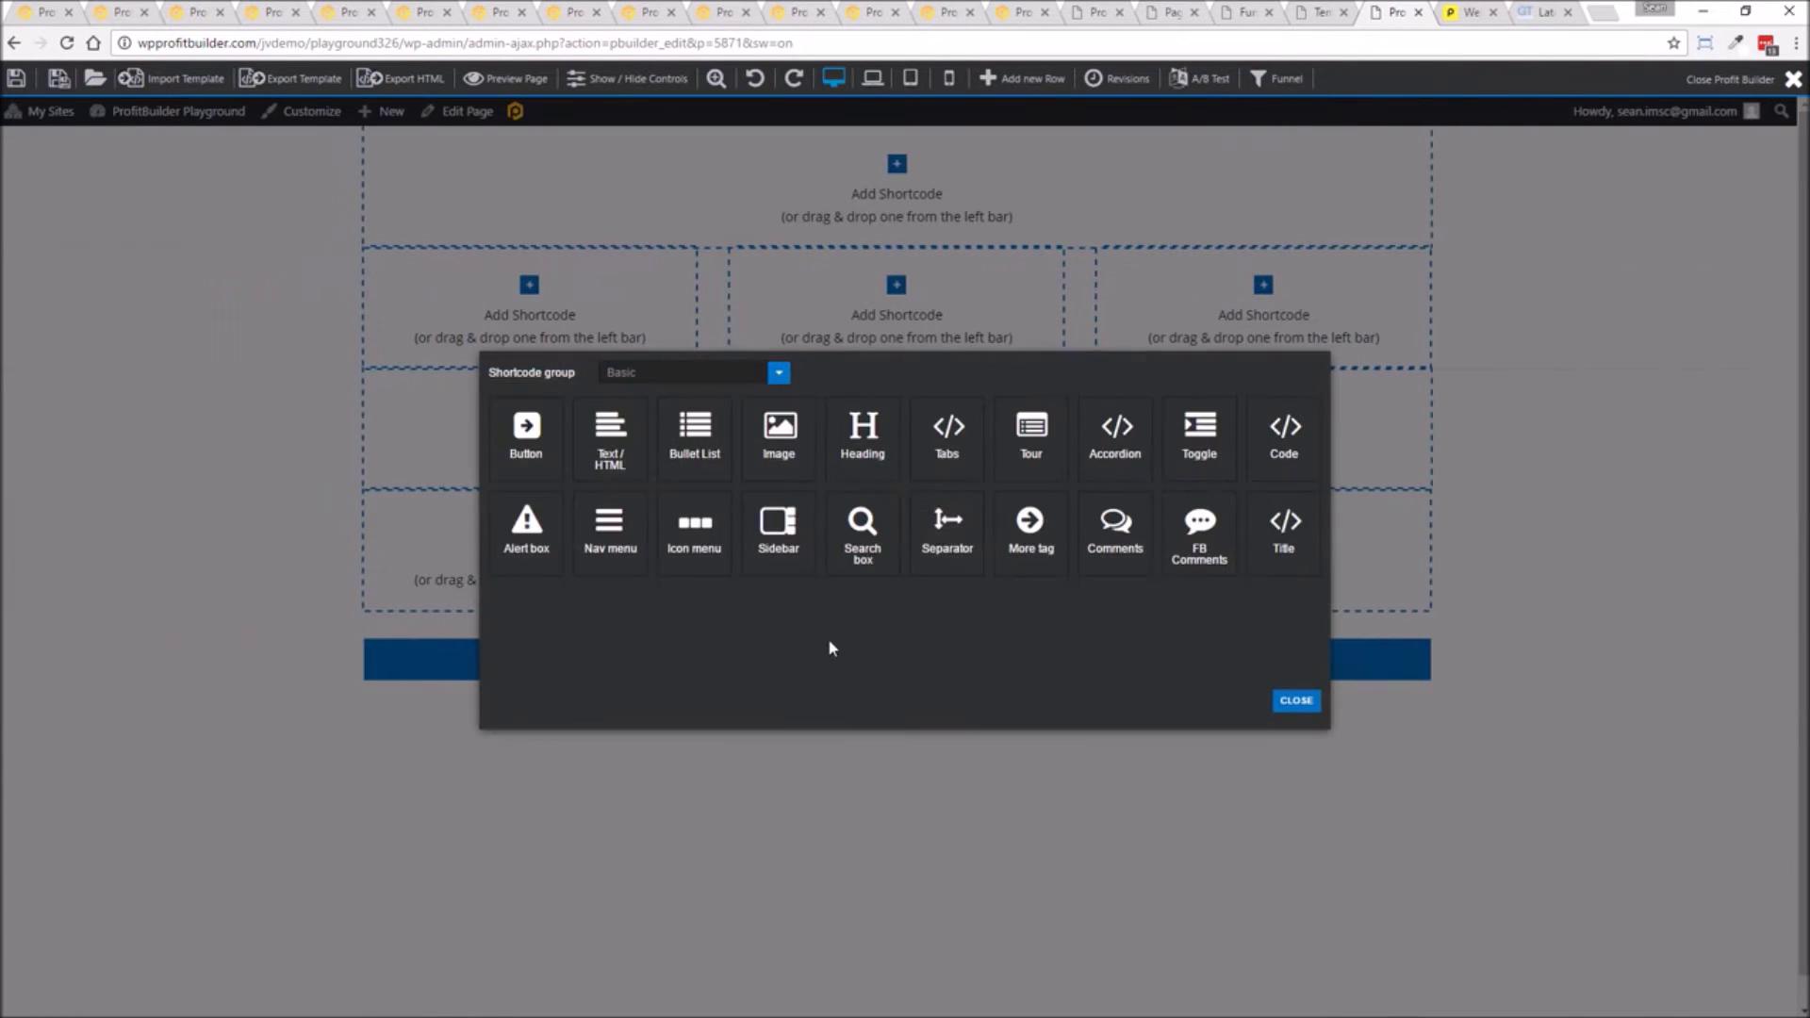
click(794, 438)
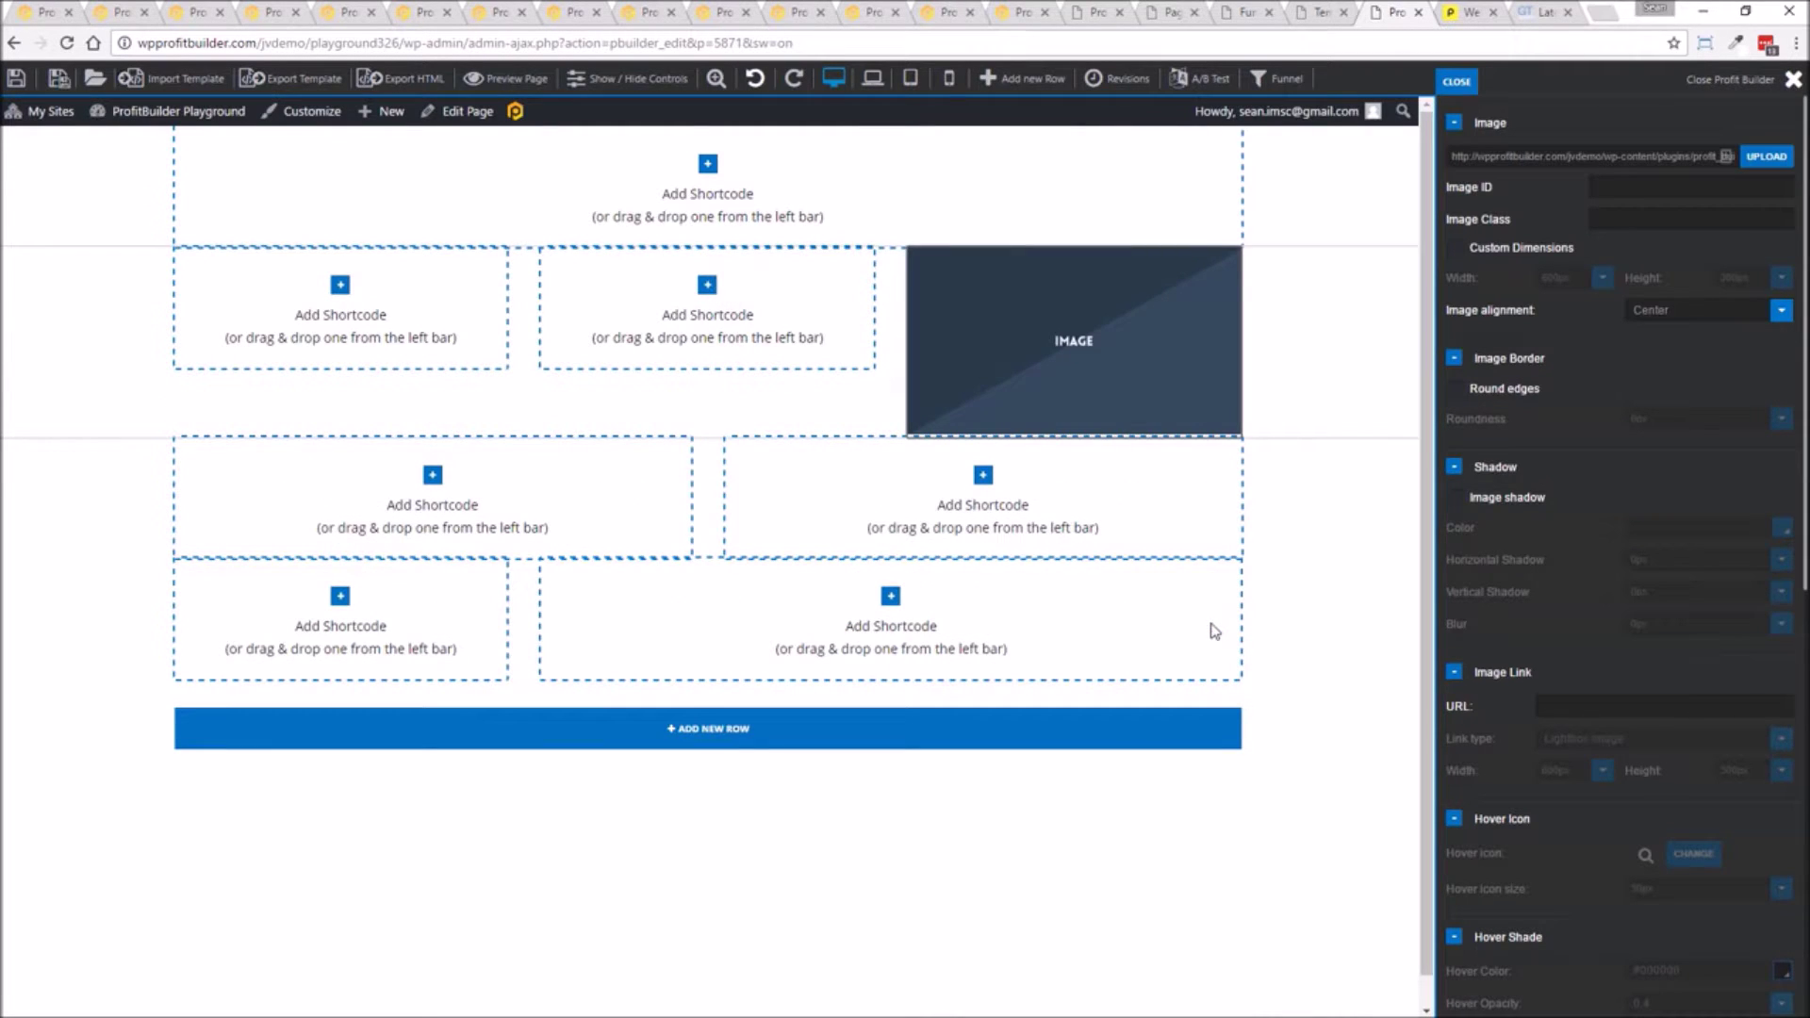
Load the Titan Webinar template into the page and dismiss the site reload request.
click(94, 78)
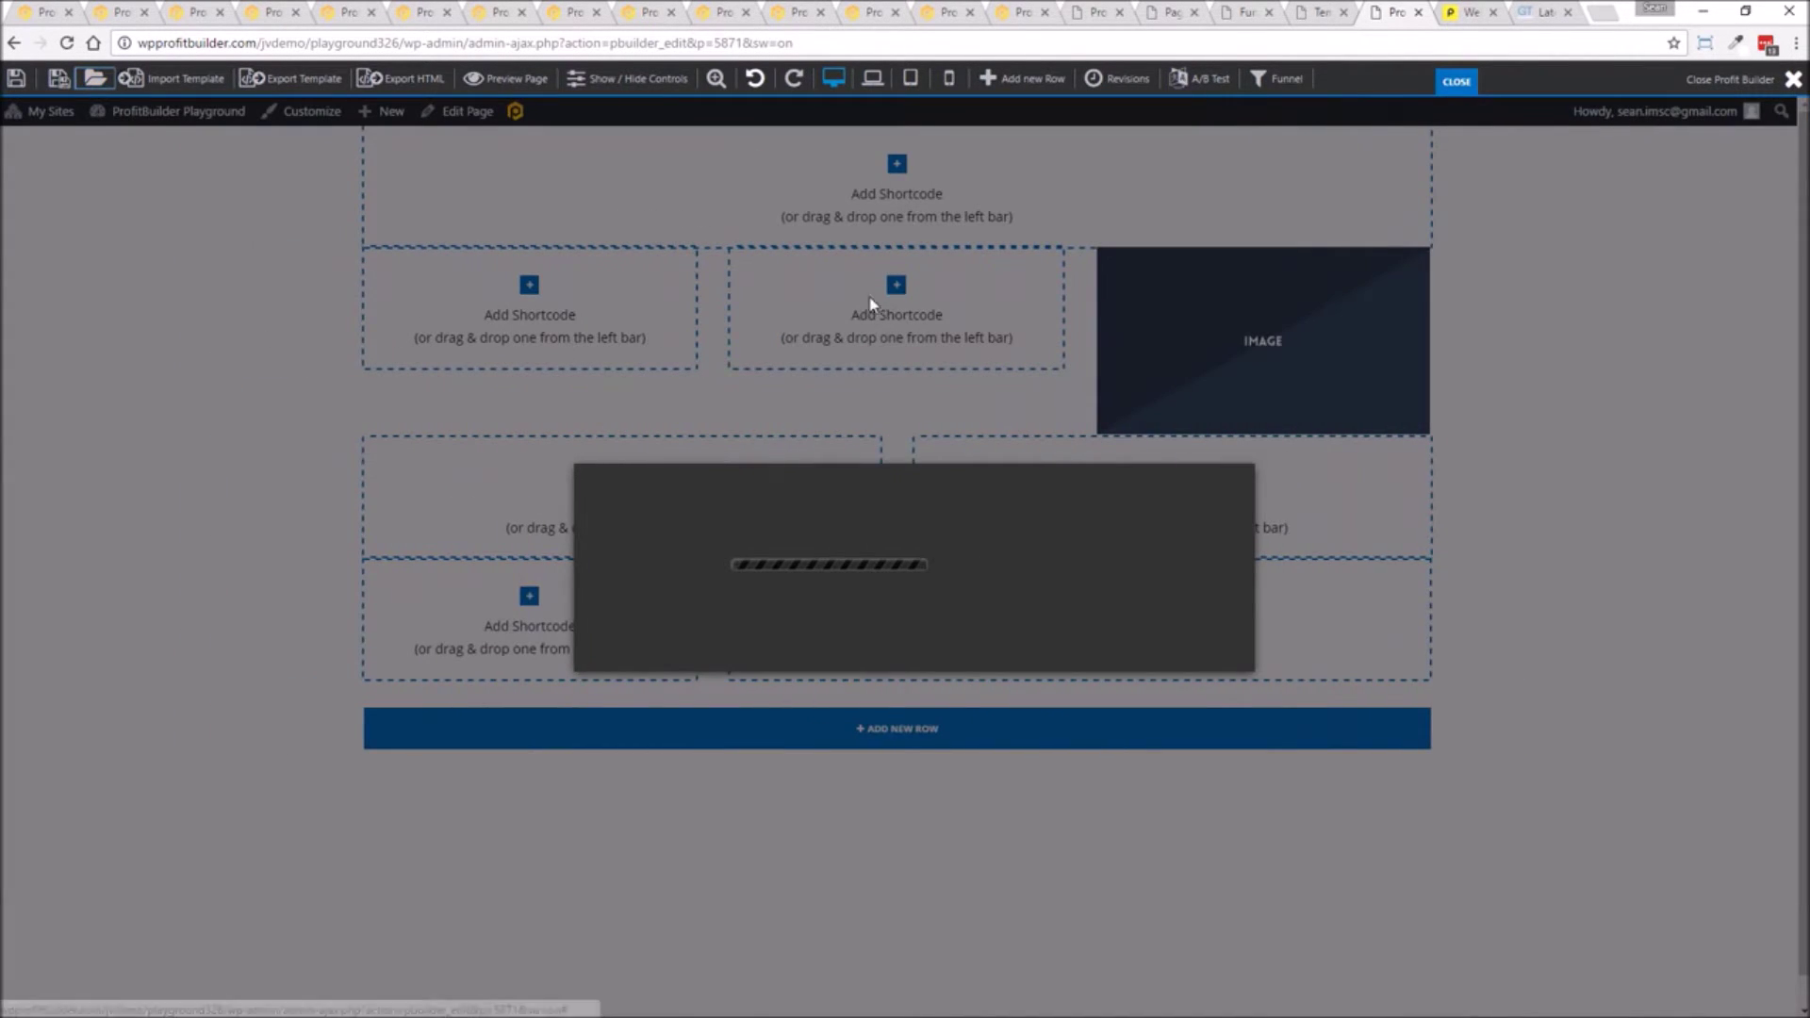
click(723, 515)
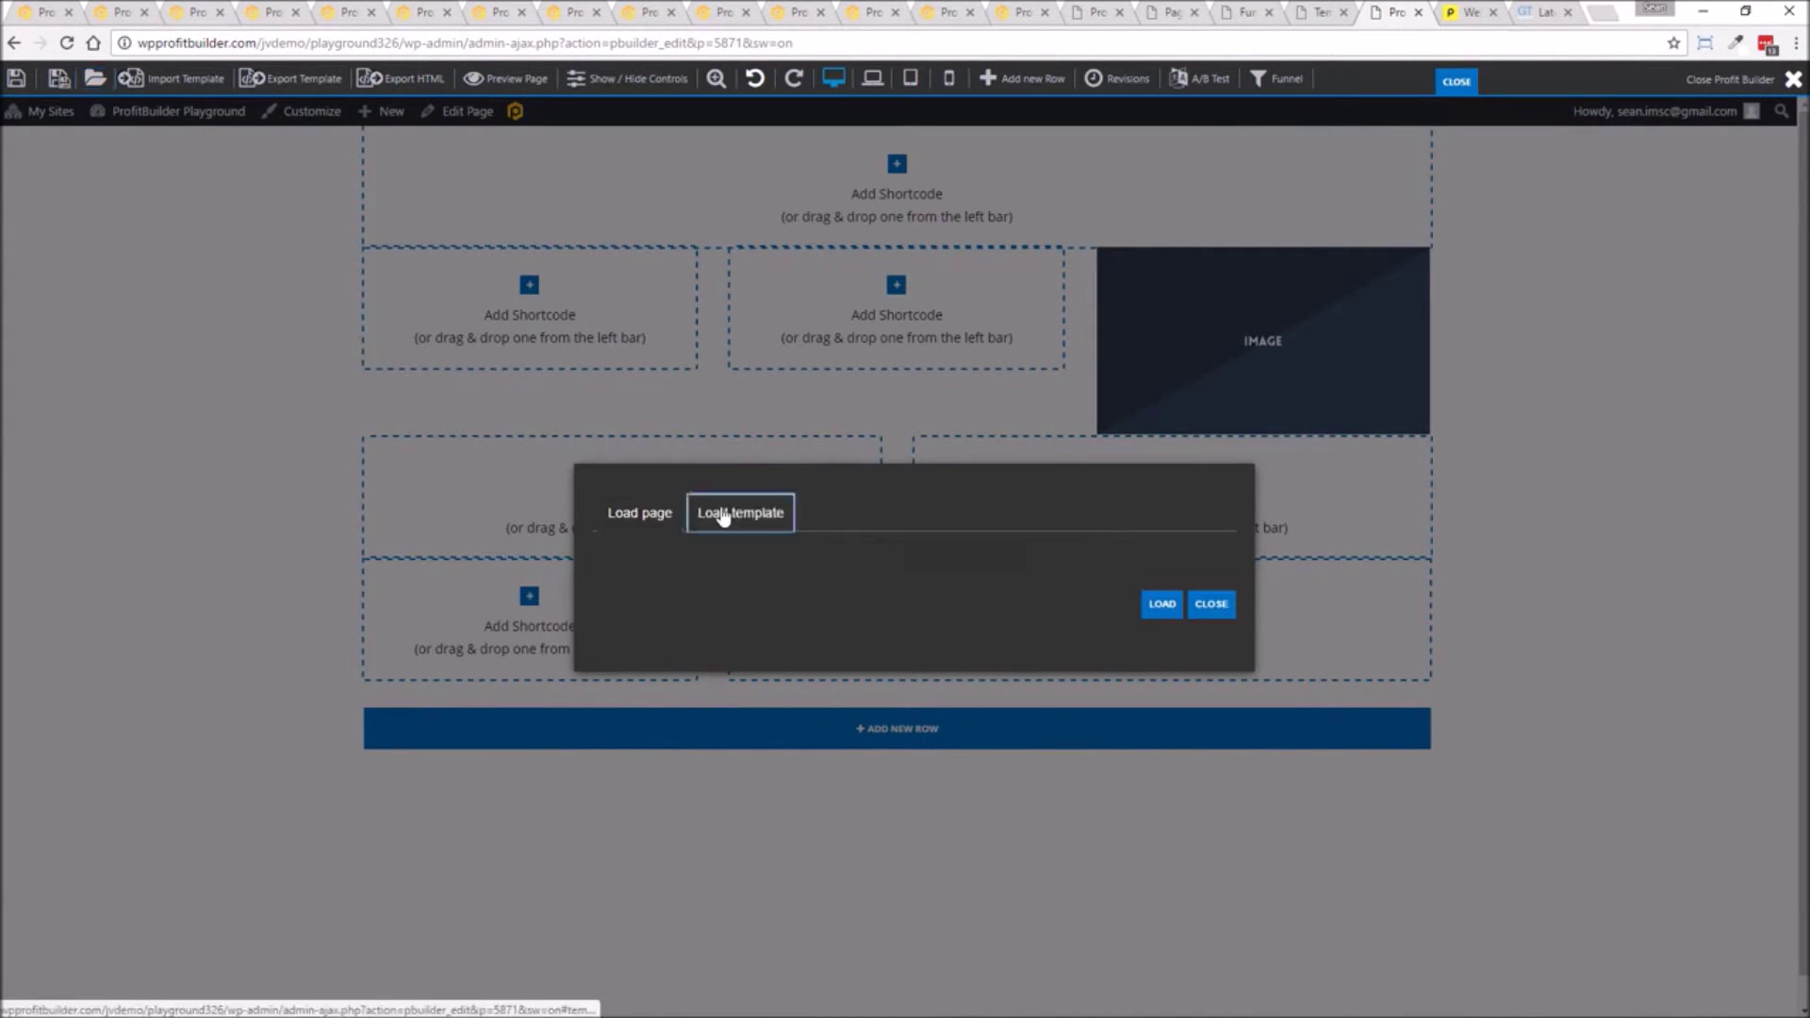
click(1085, 555)
text(Tita)
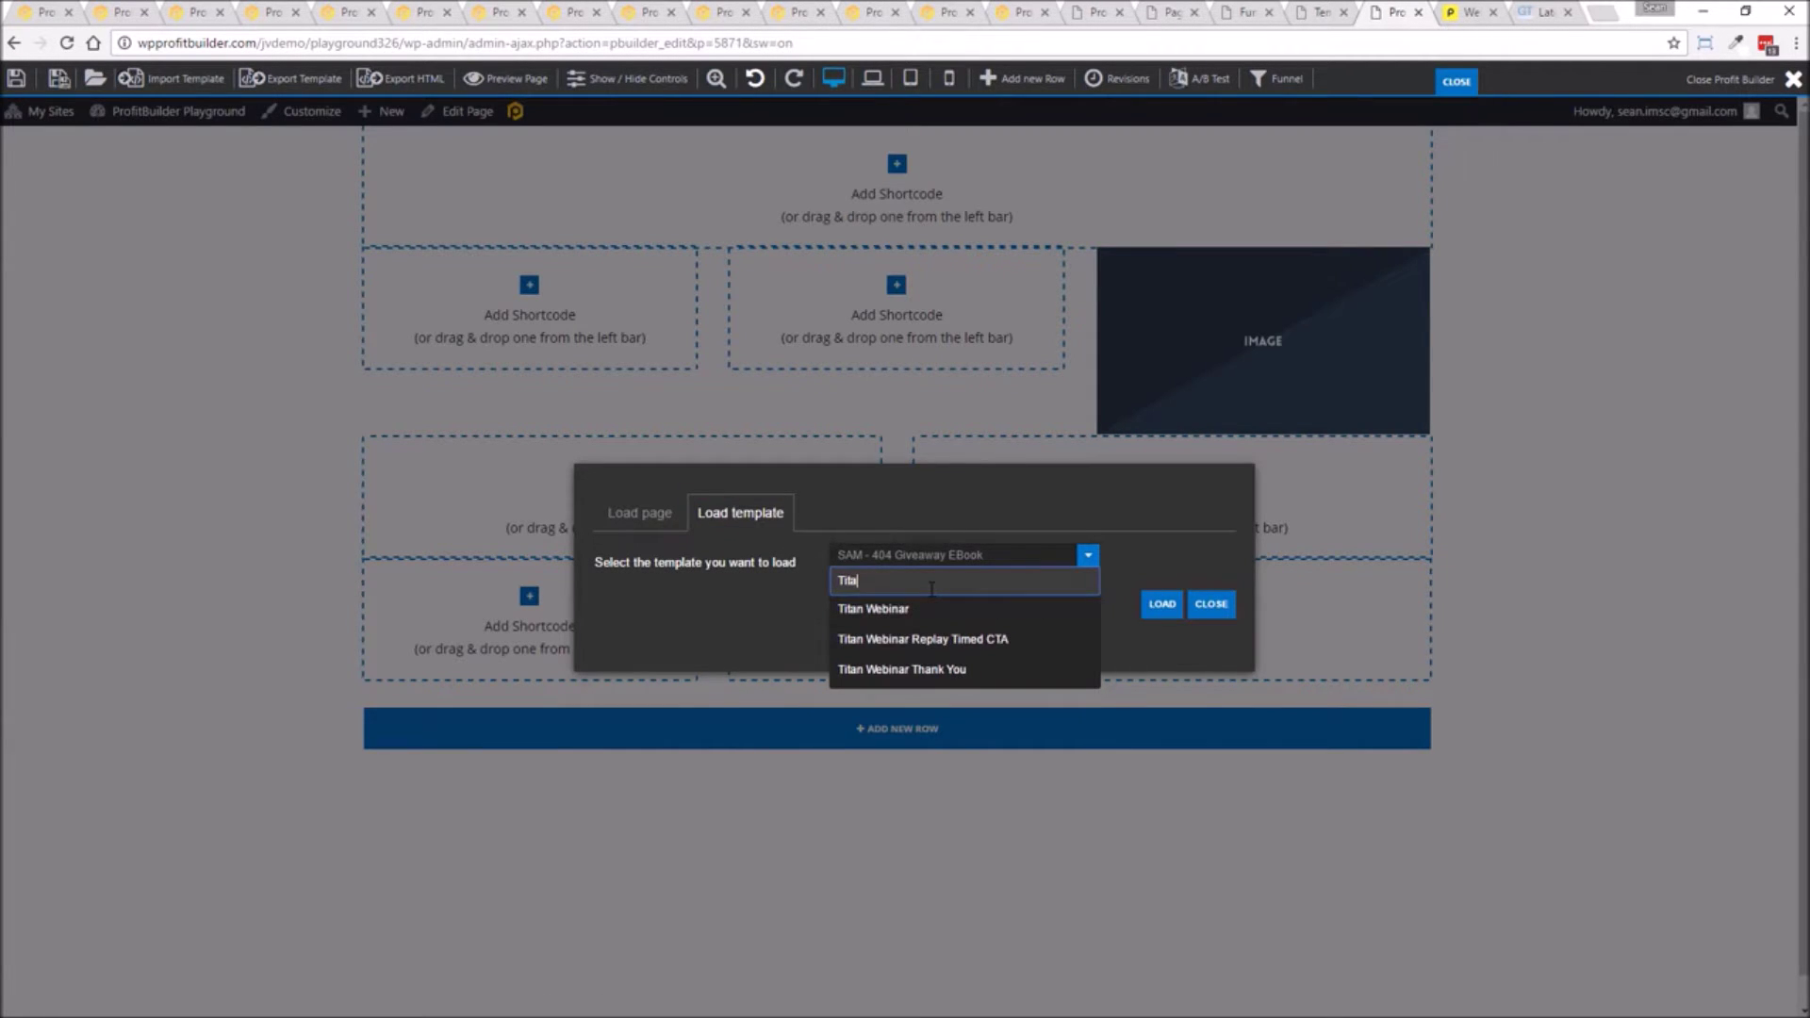
click(858, 609)
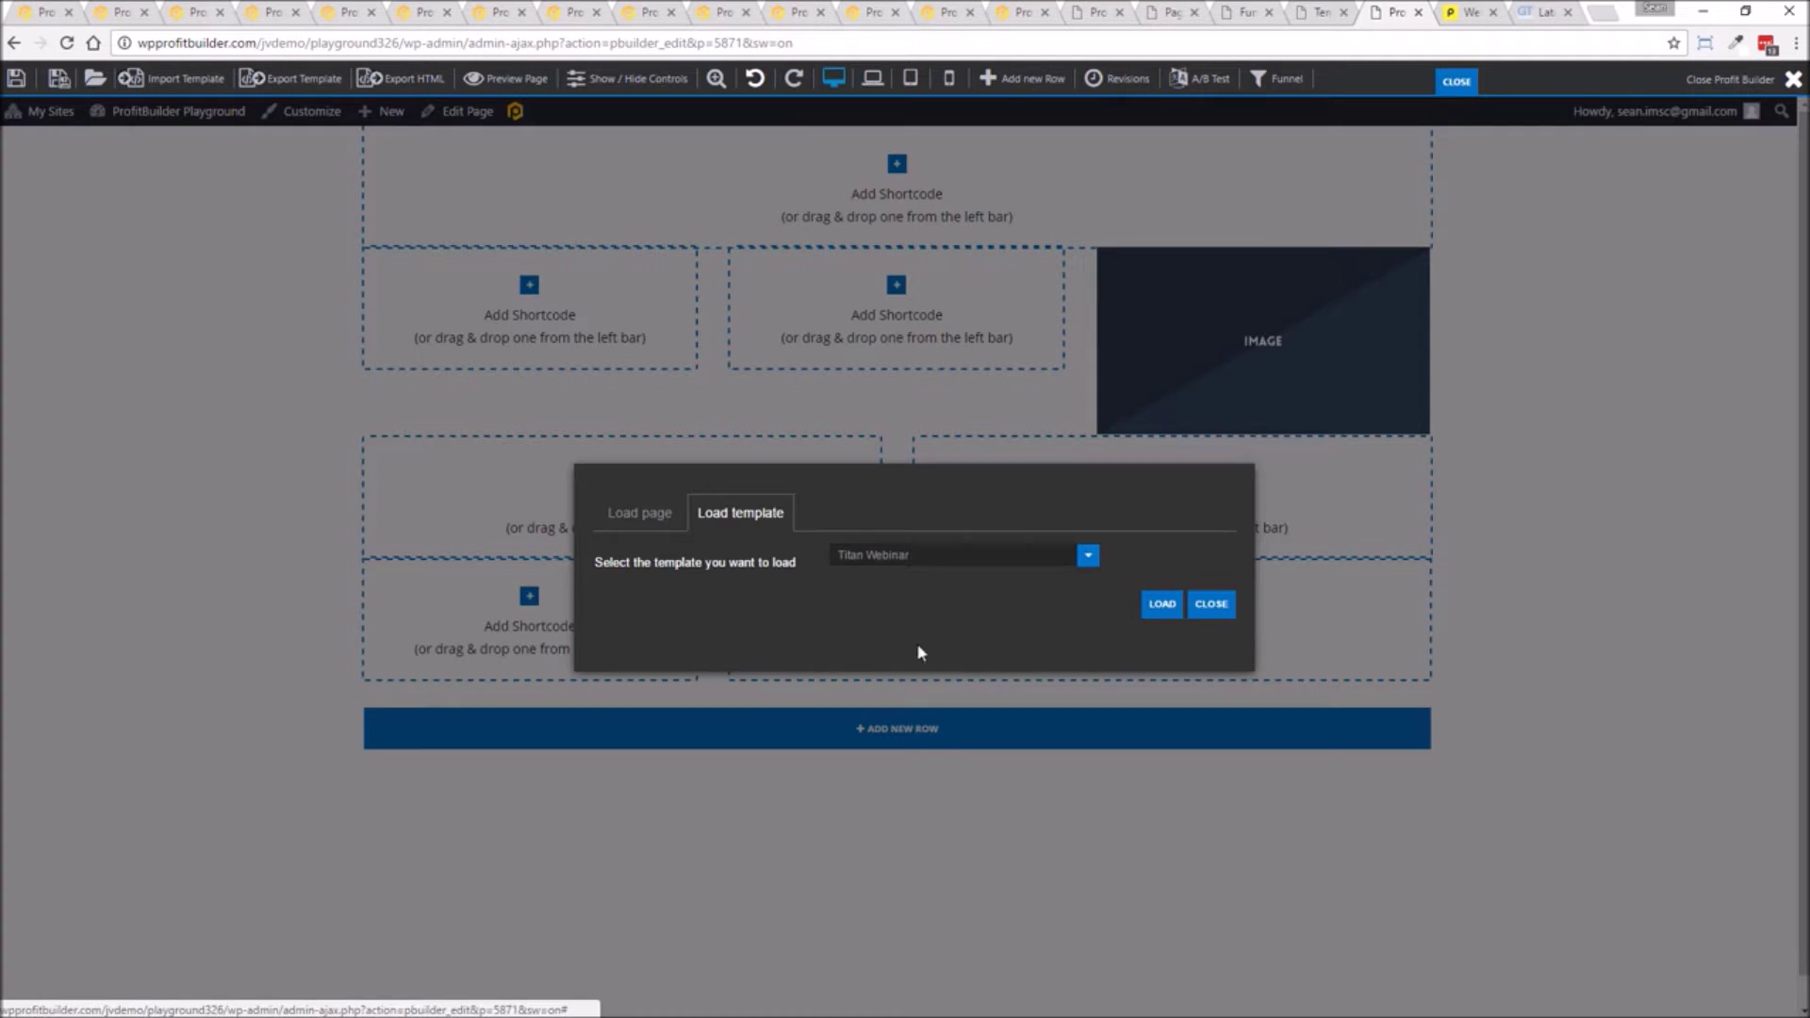
click(1163, 611)
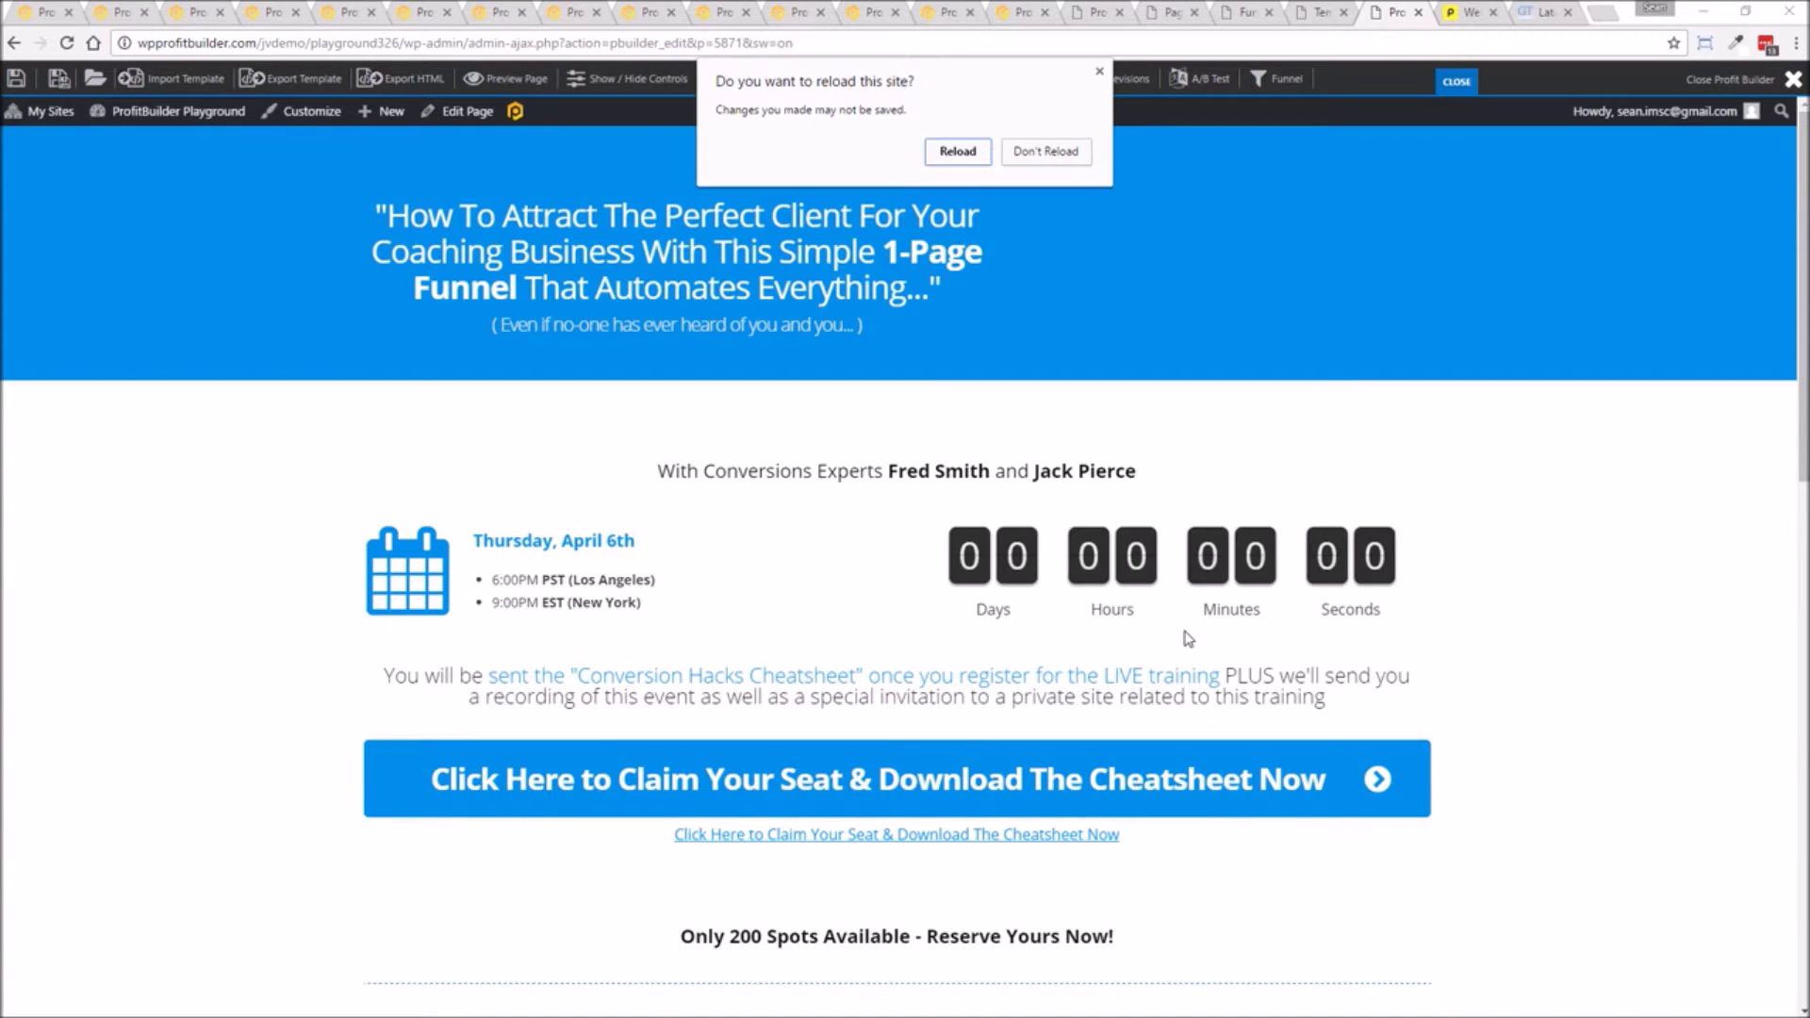
click(1018, 152)
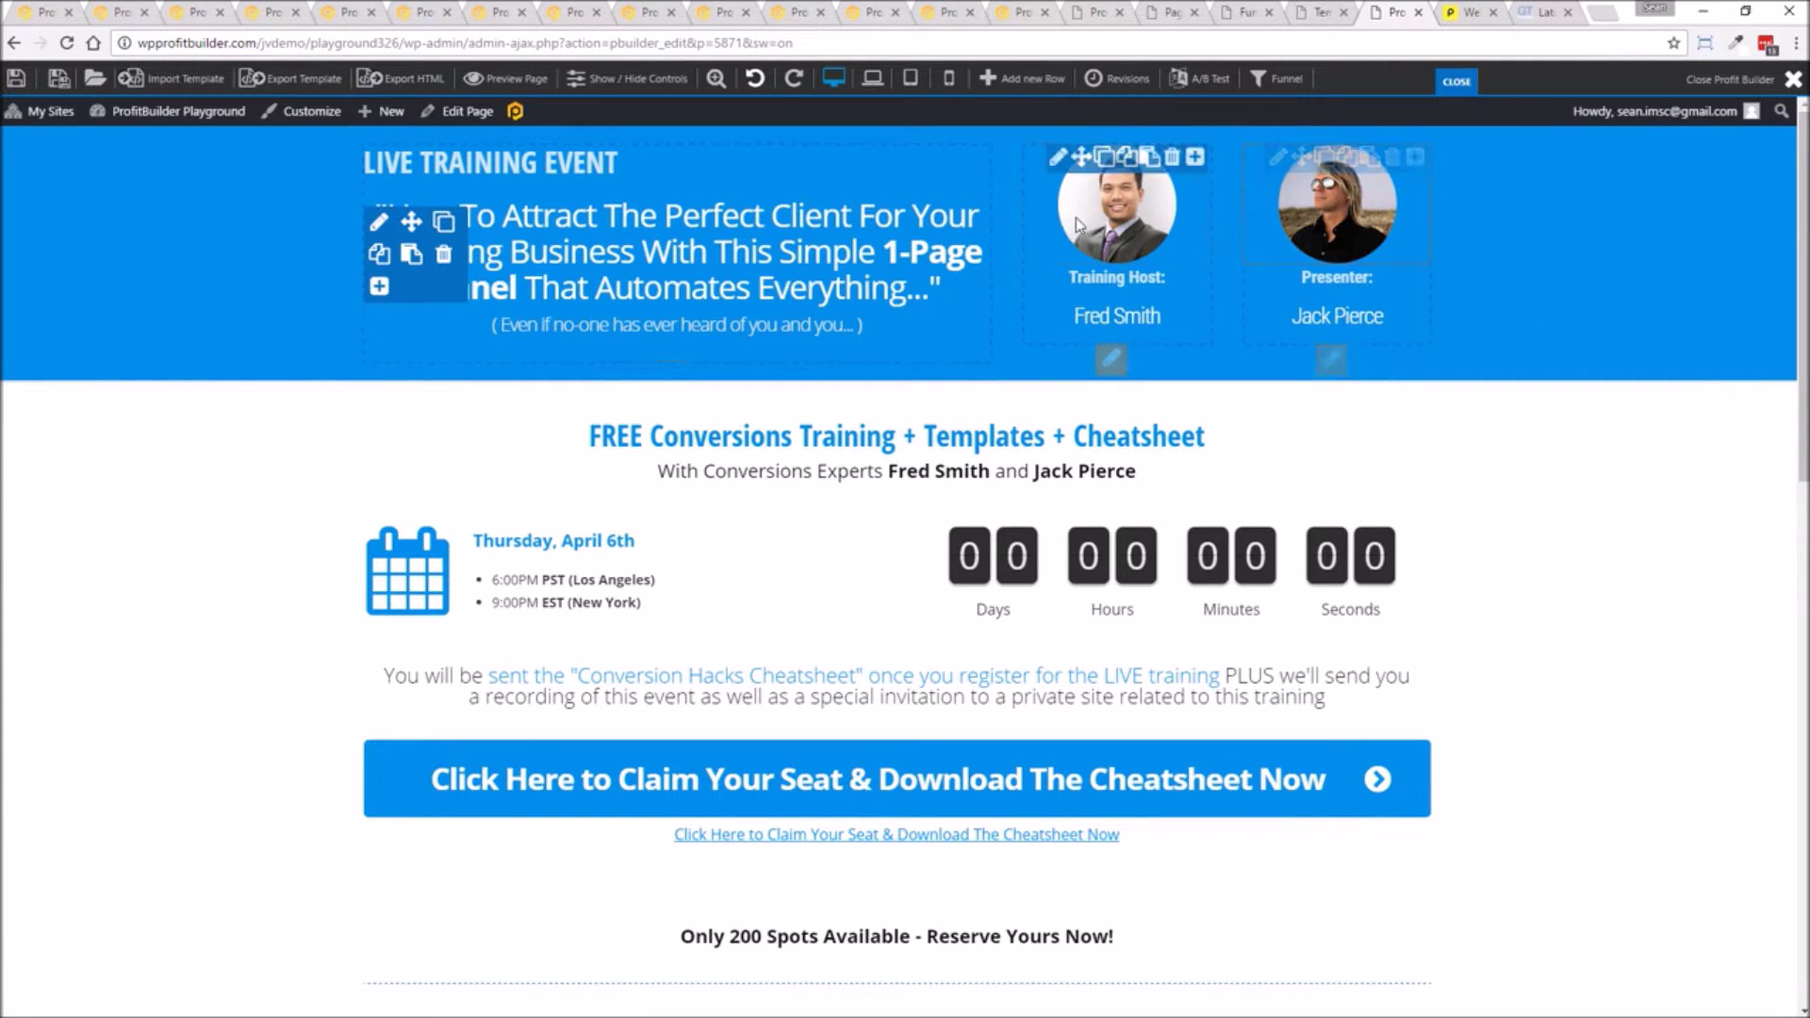
Replace the name beneath the Training Host label with the new host's full name.
click(1651, 219)
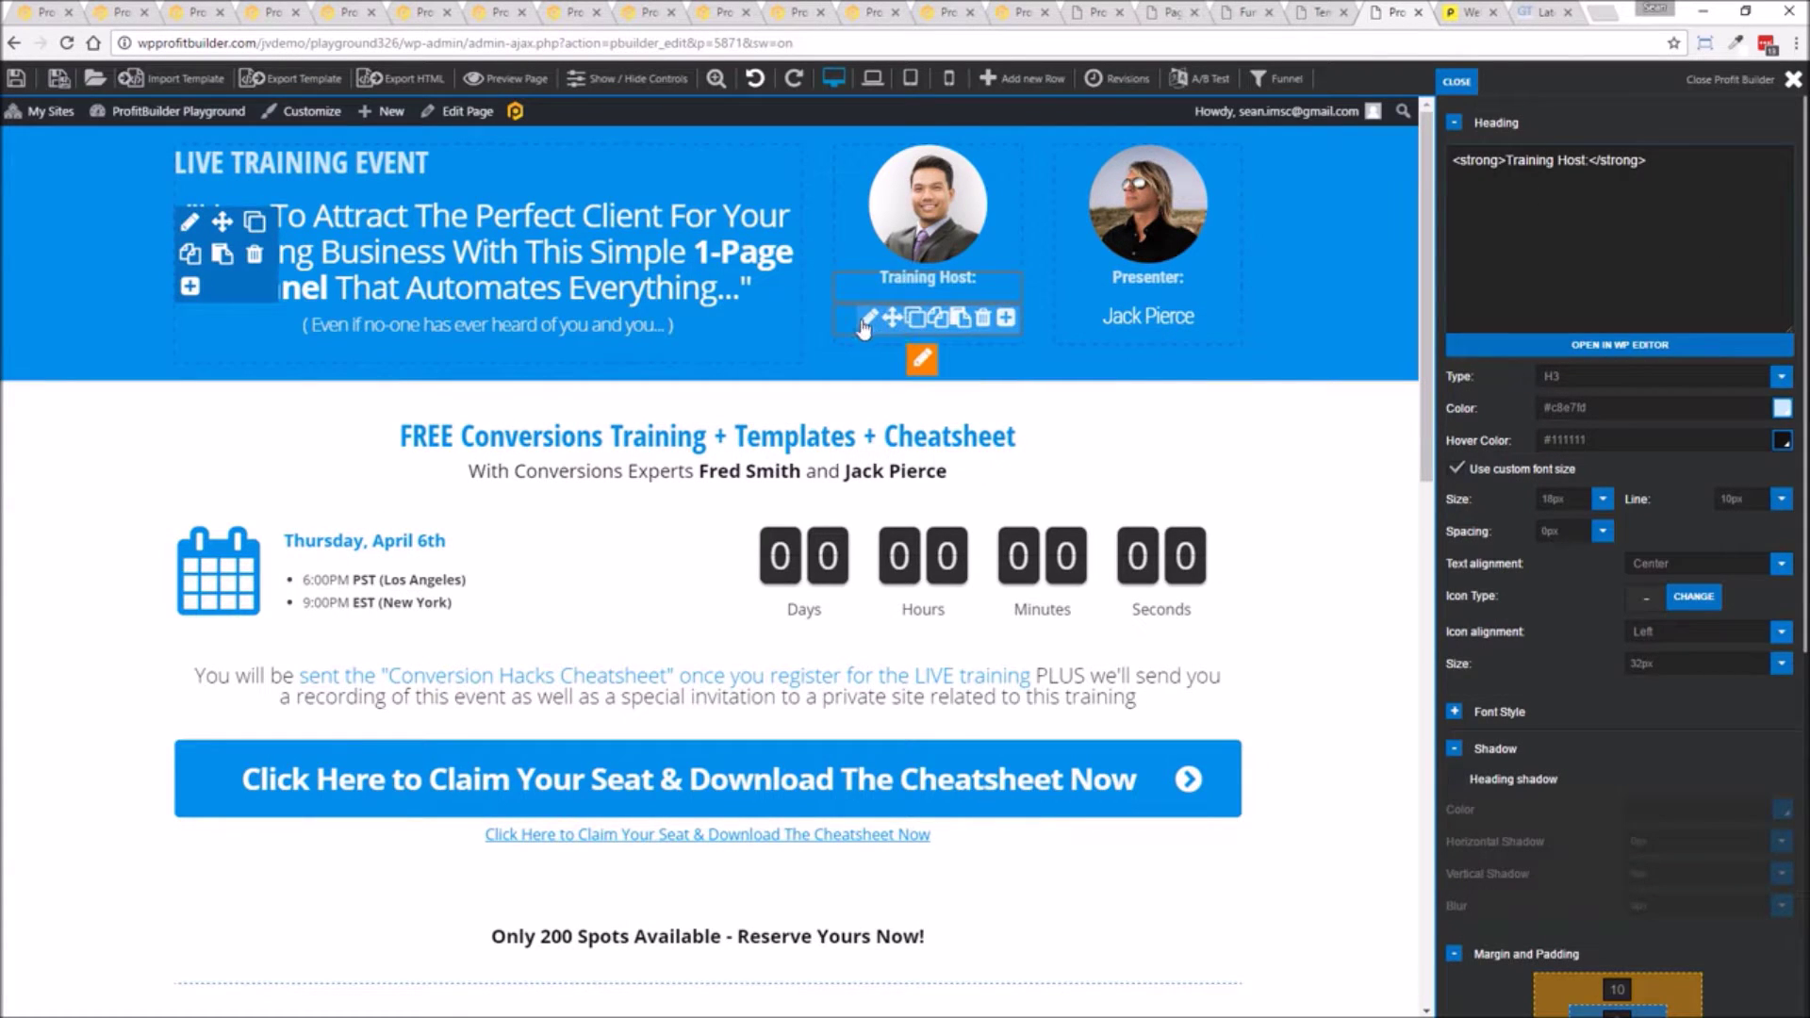
click(922, 358)
key(ctrl+a)
text(Sean Dolb)
key(BackSpace)
key(BackSpace)
text(nahoe)
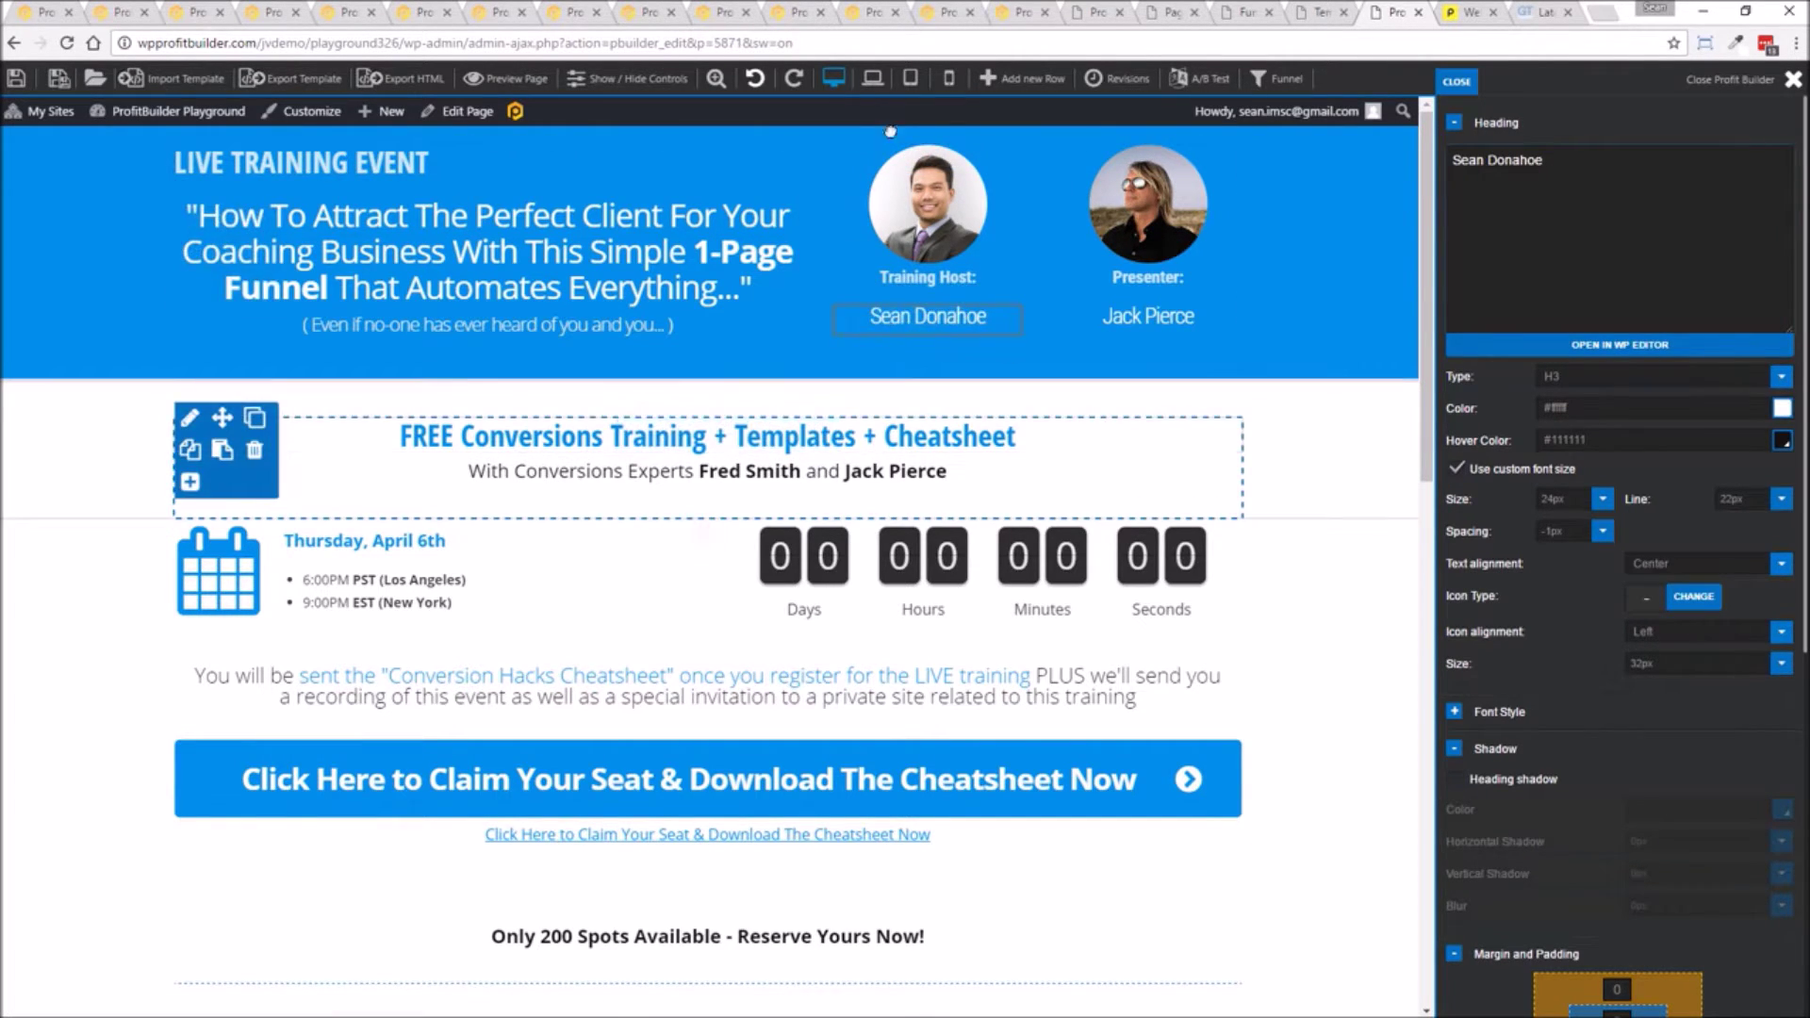
Inspect the upload options for the training host's photo and close them without choosing a file.
click(1067, 151)
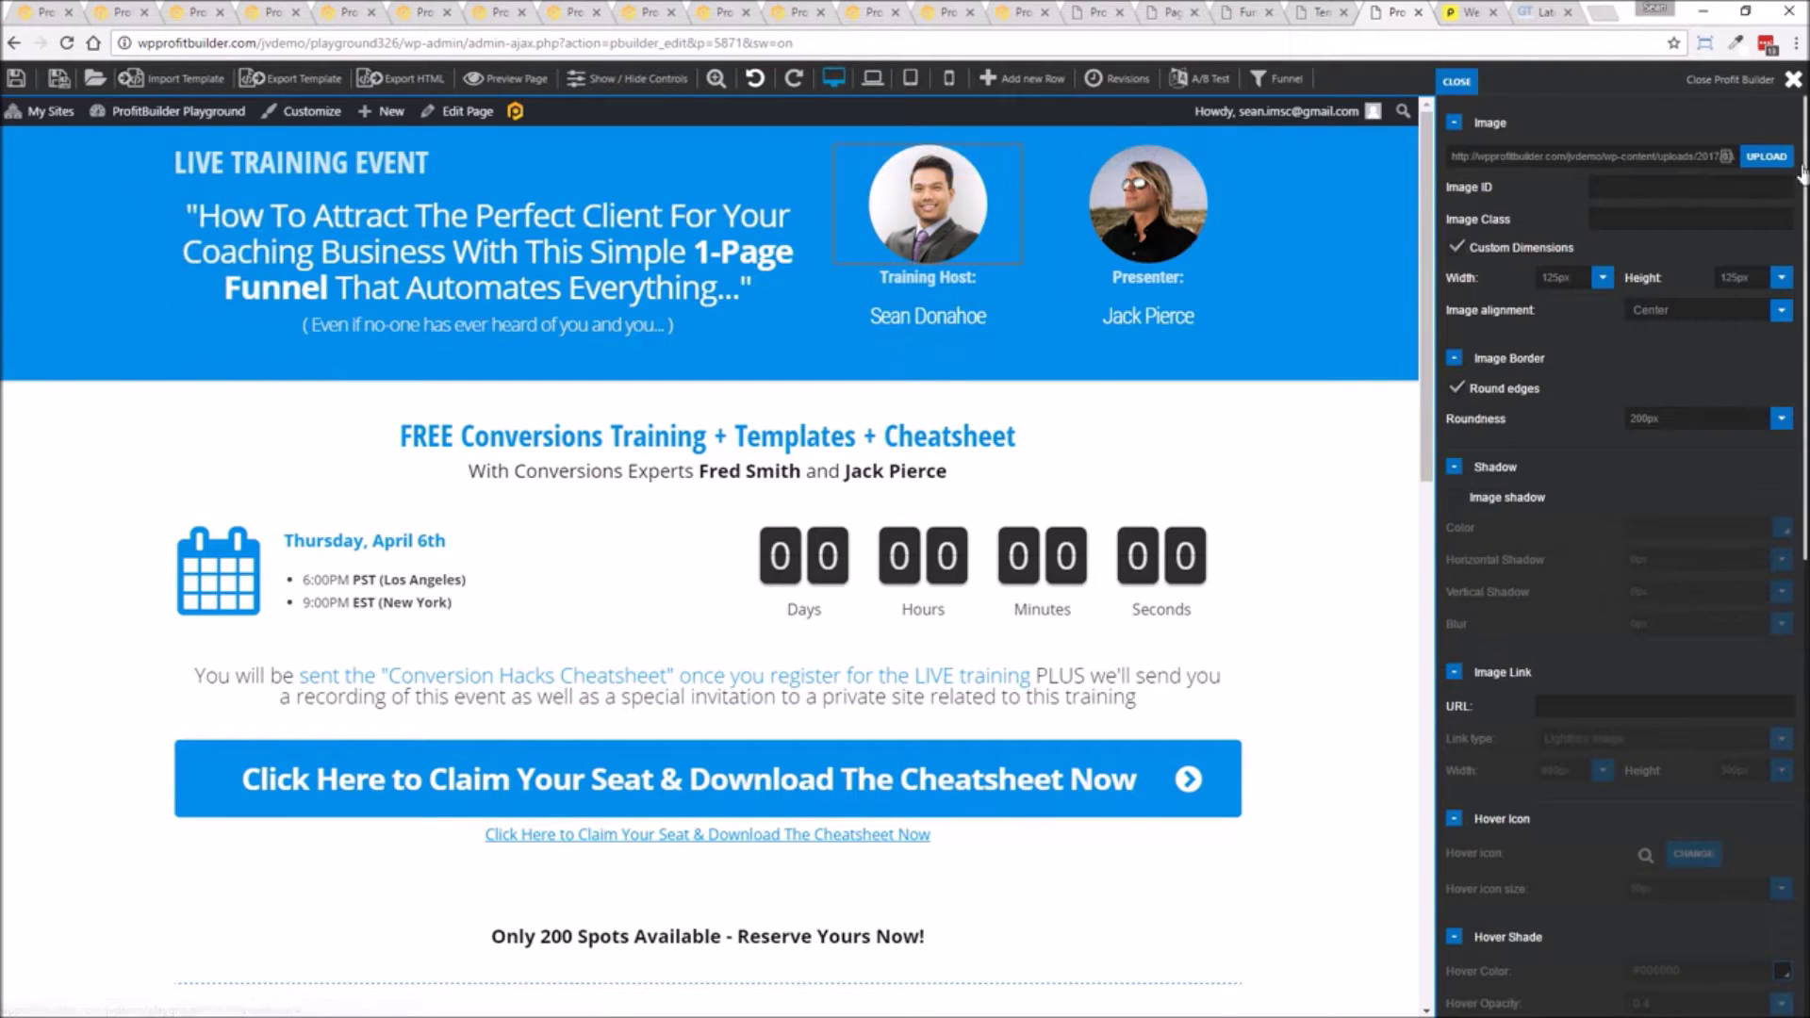
click(1765, 161)
click(892, 505)
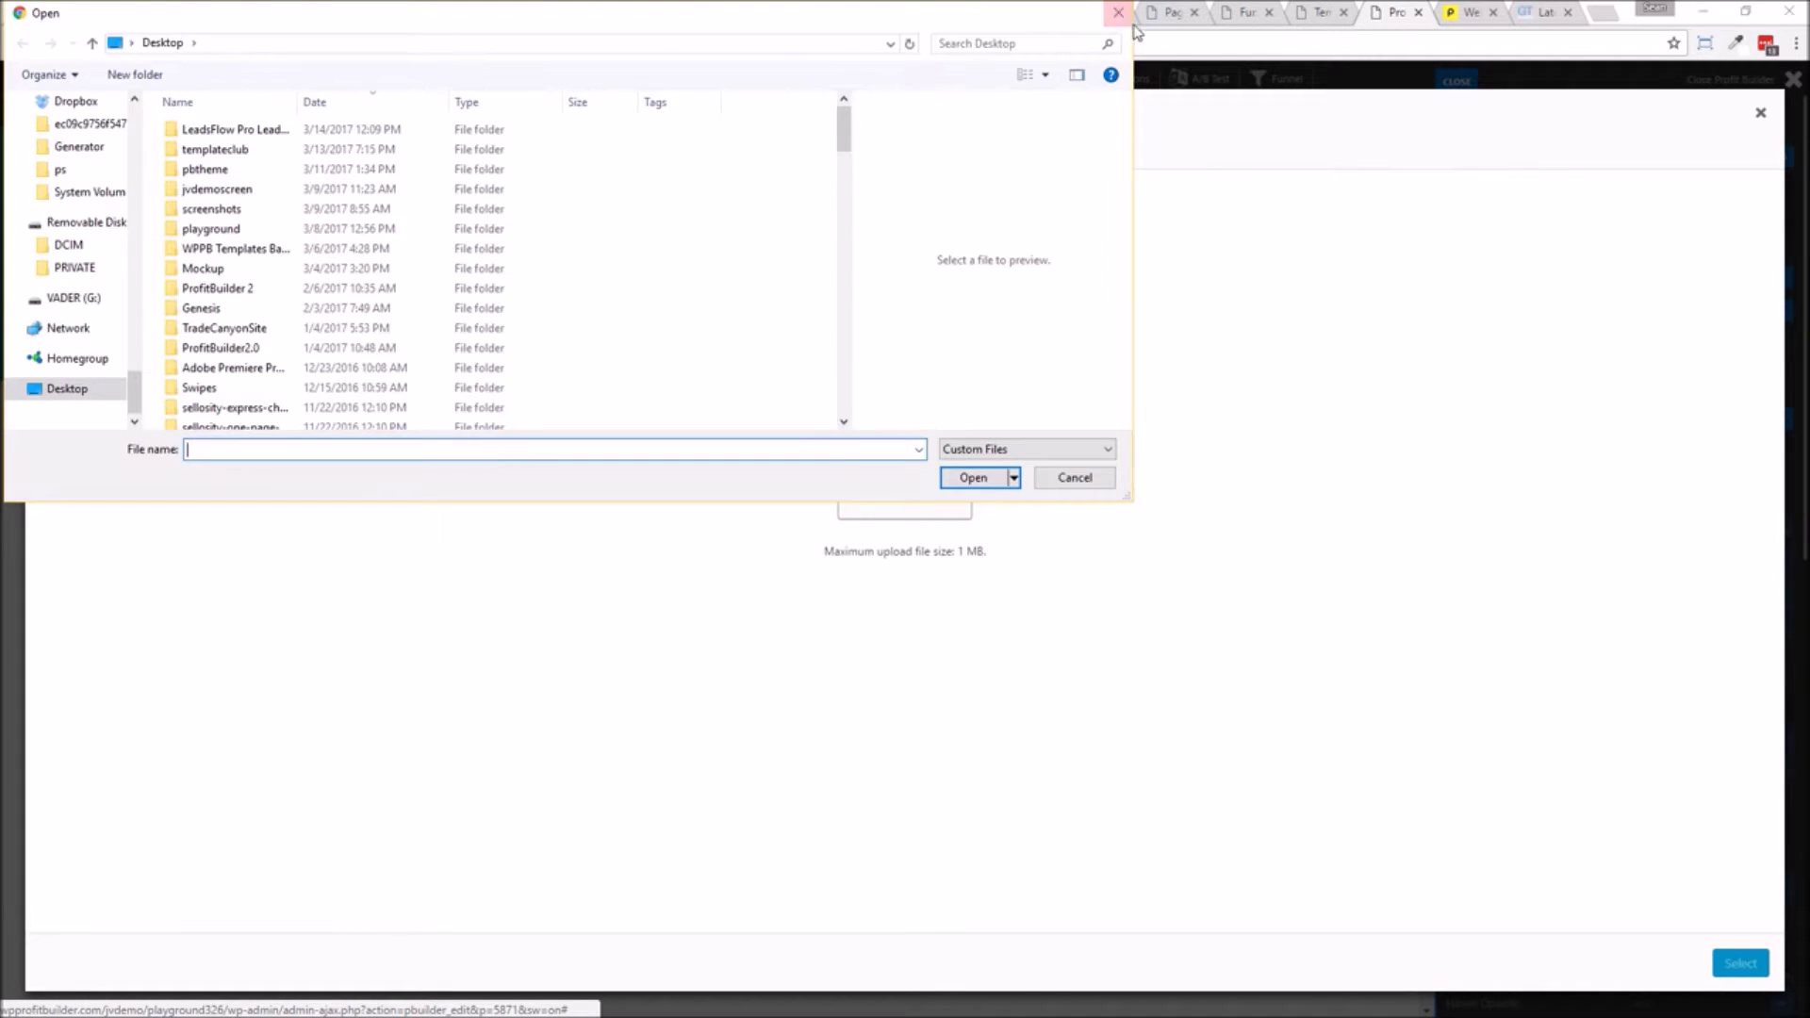
click(1118, 12)
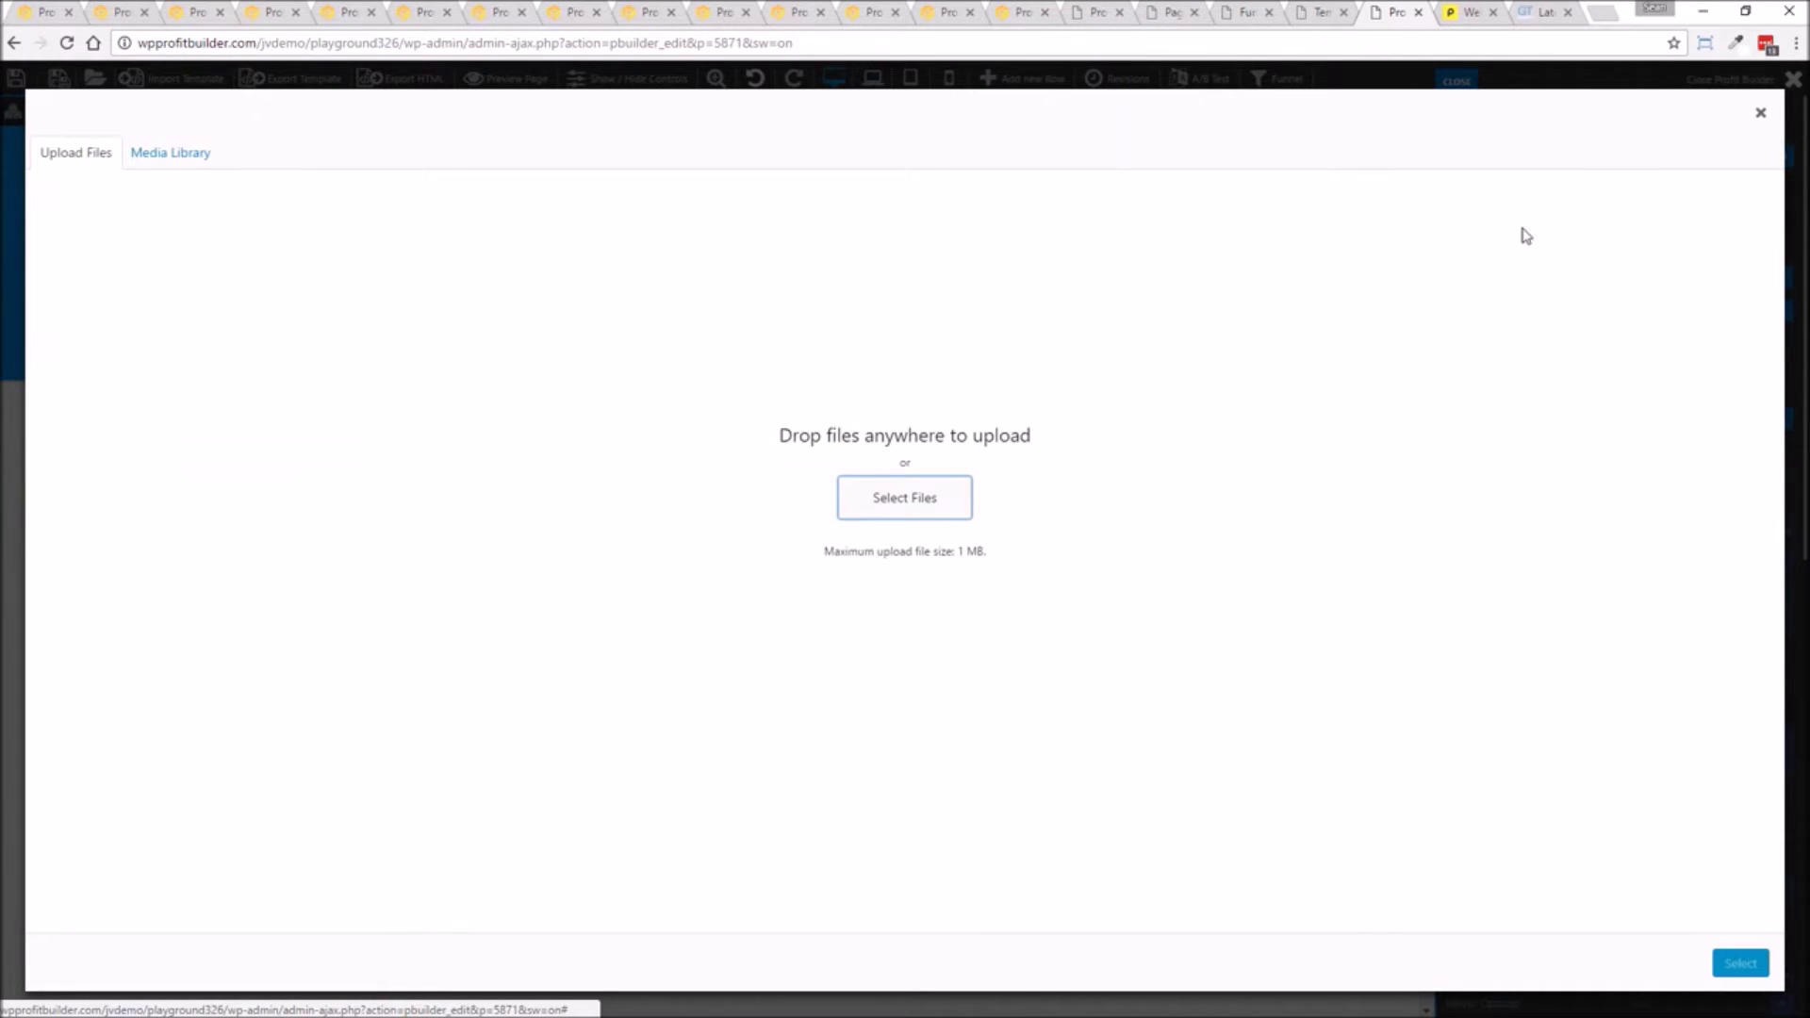
click(1759, 114)
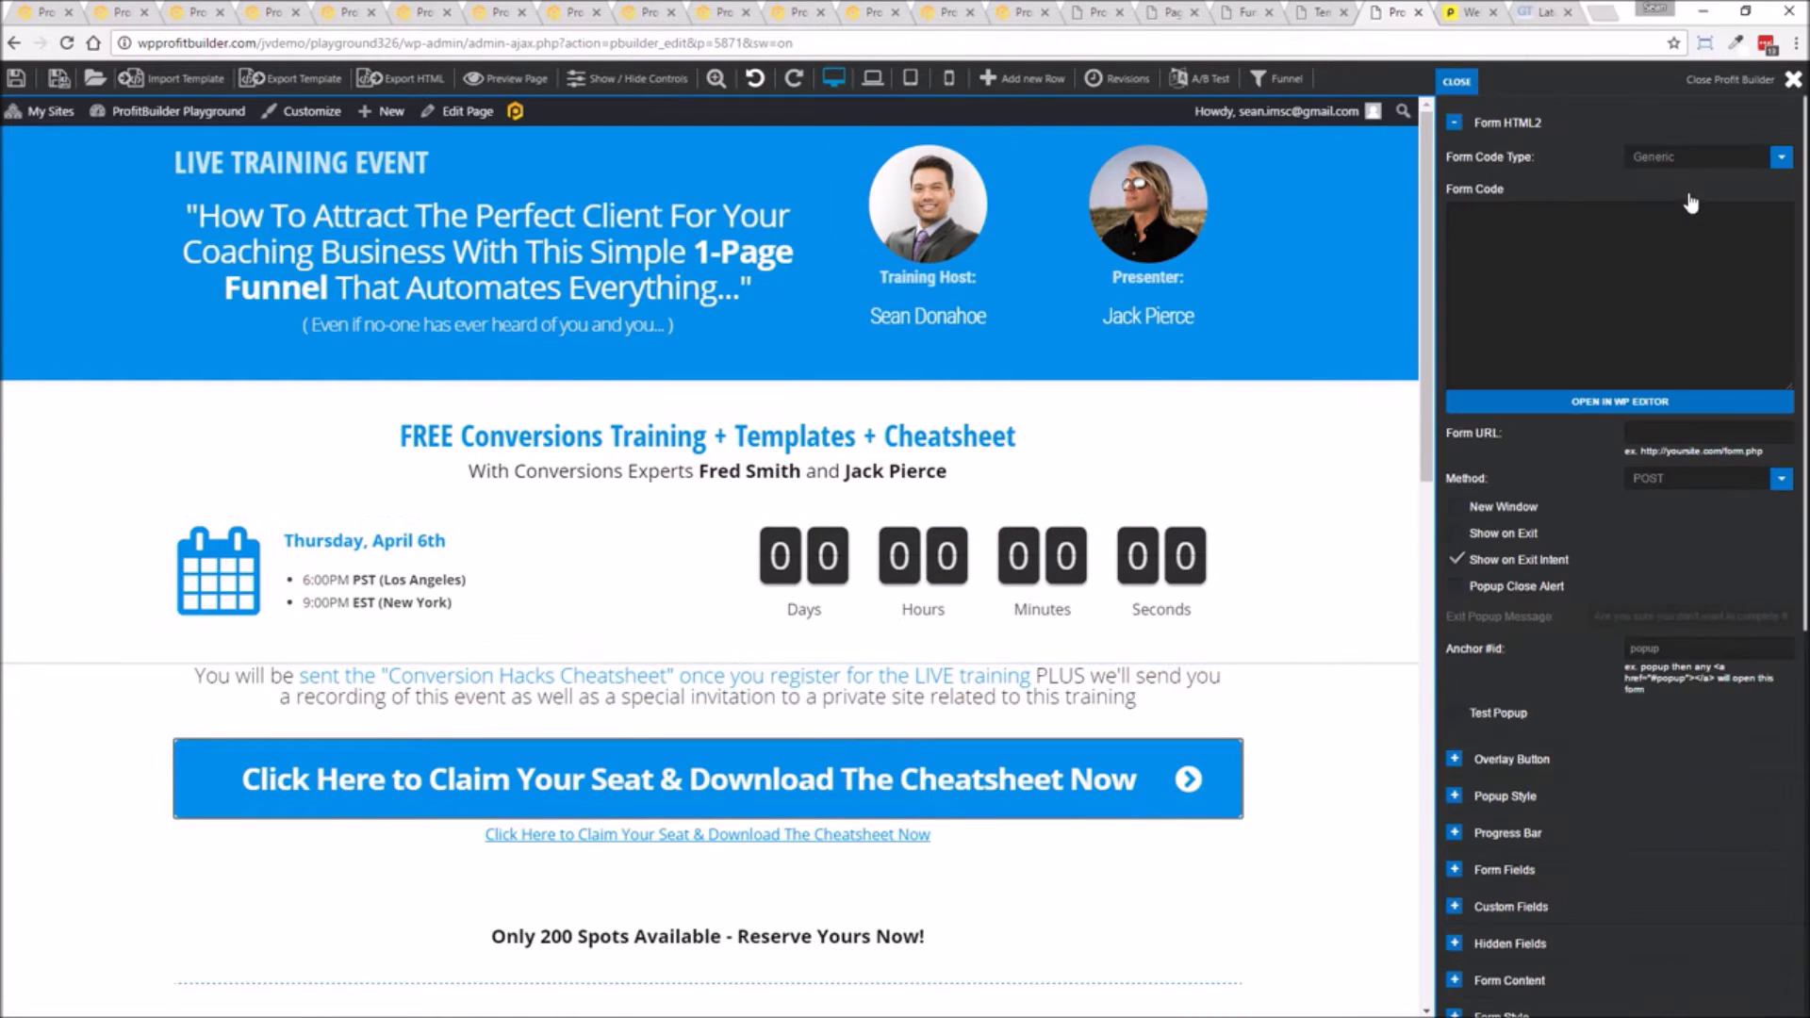
Set the form code type of the Claim Your Seat button's popup form to GotoWebinar.
click(1687, 158)
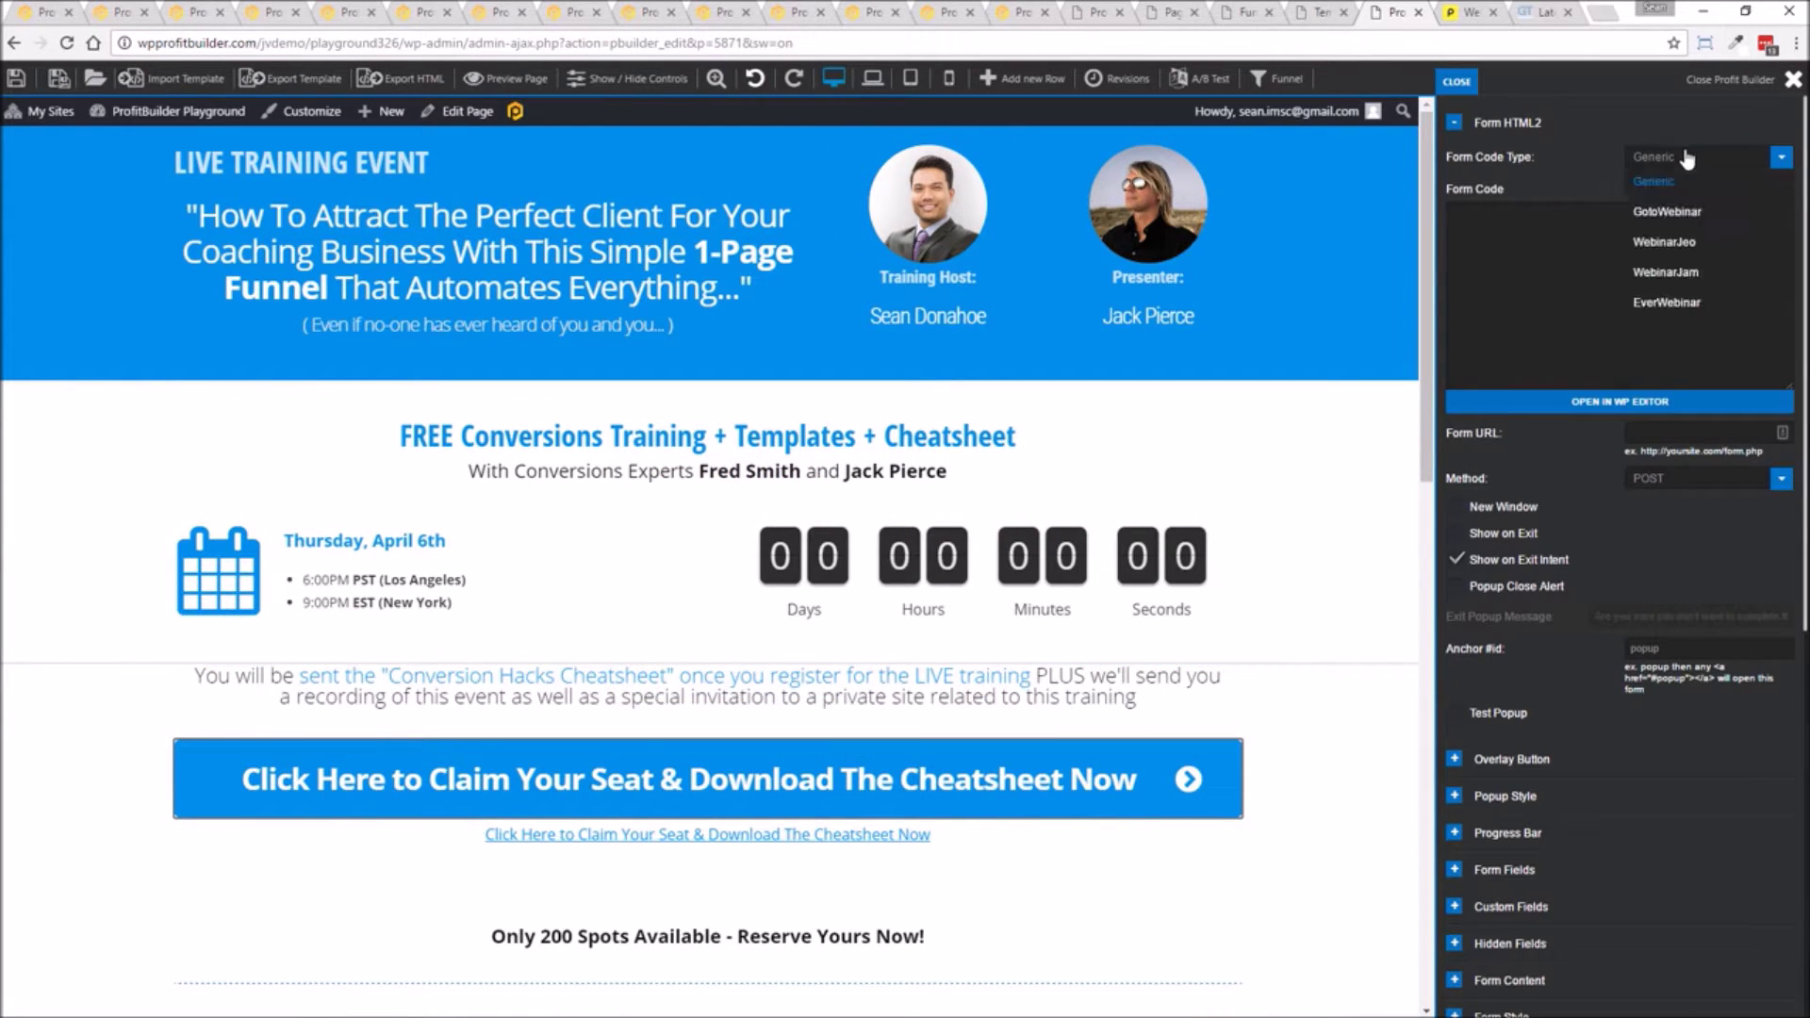
click(1666, 213)
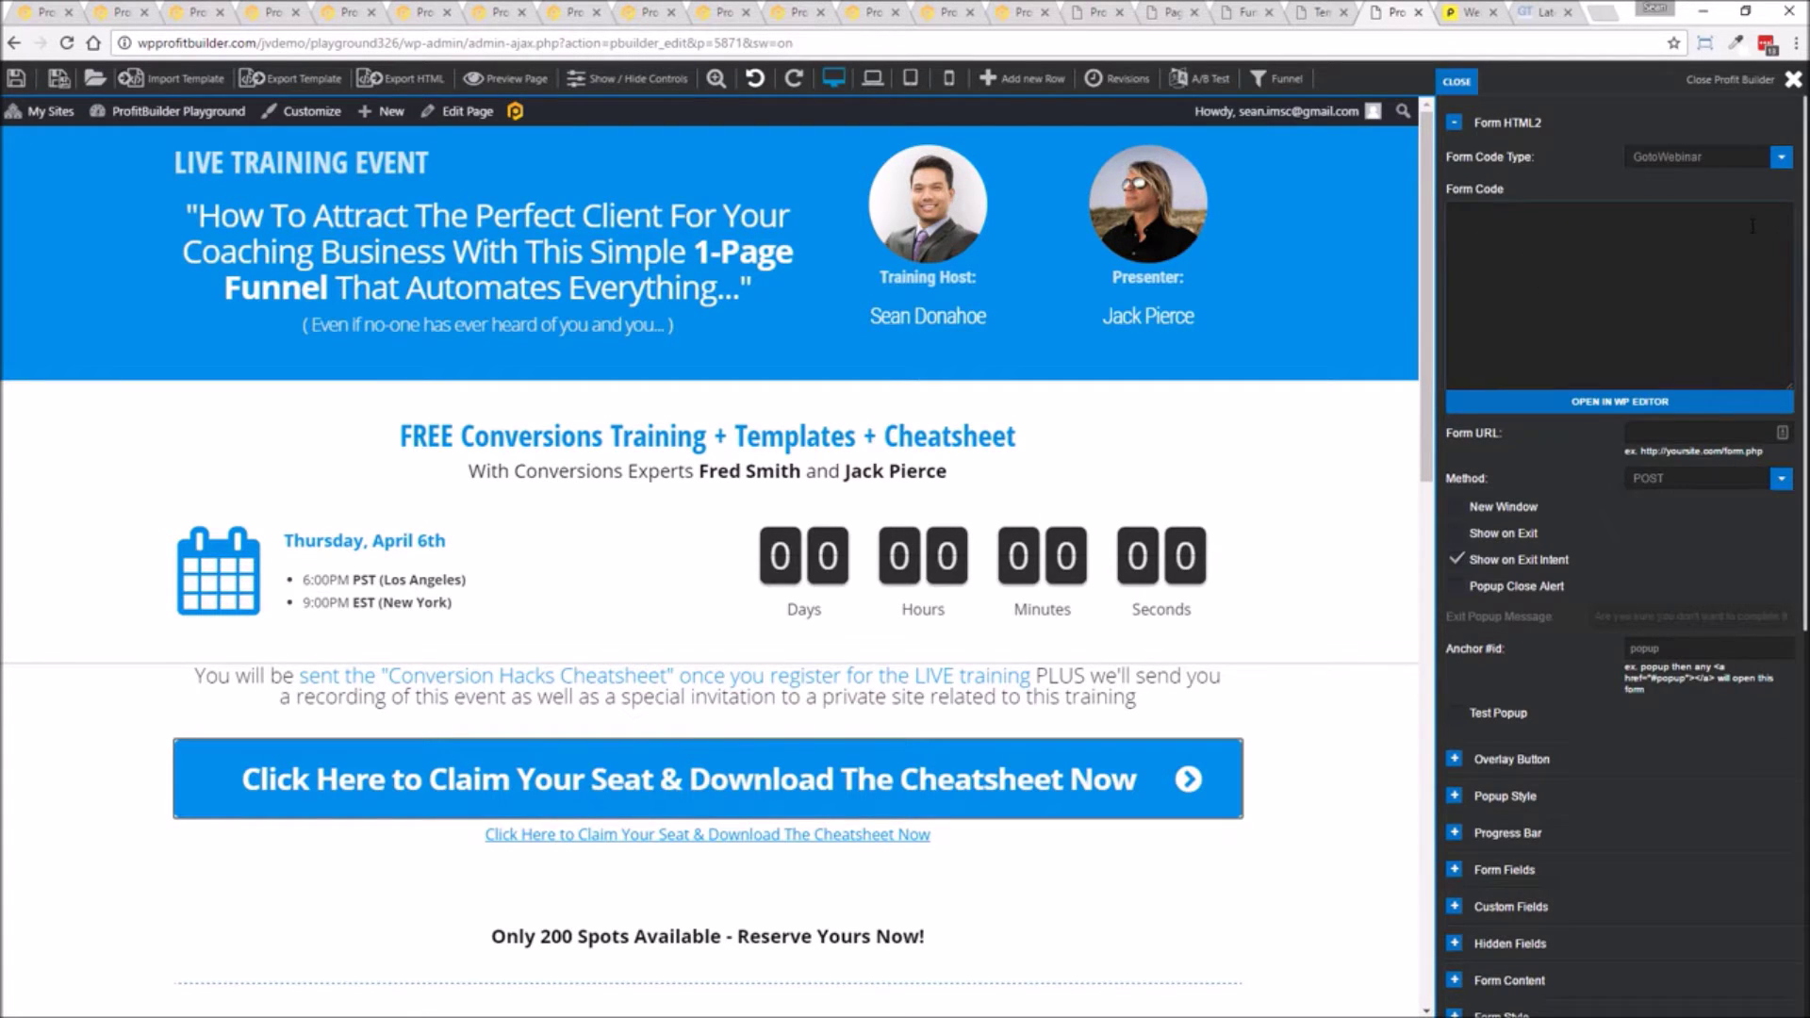
click(1676, 161)
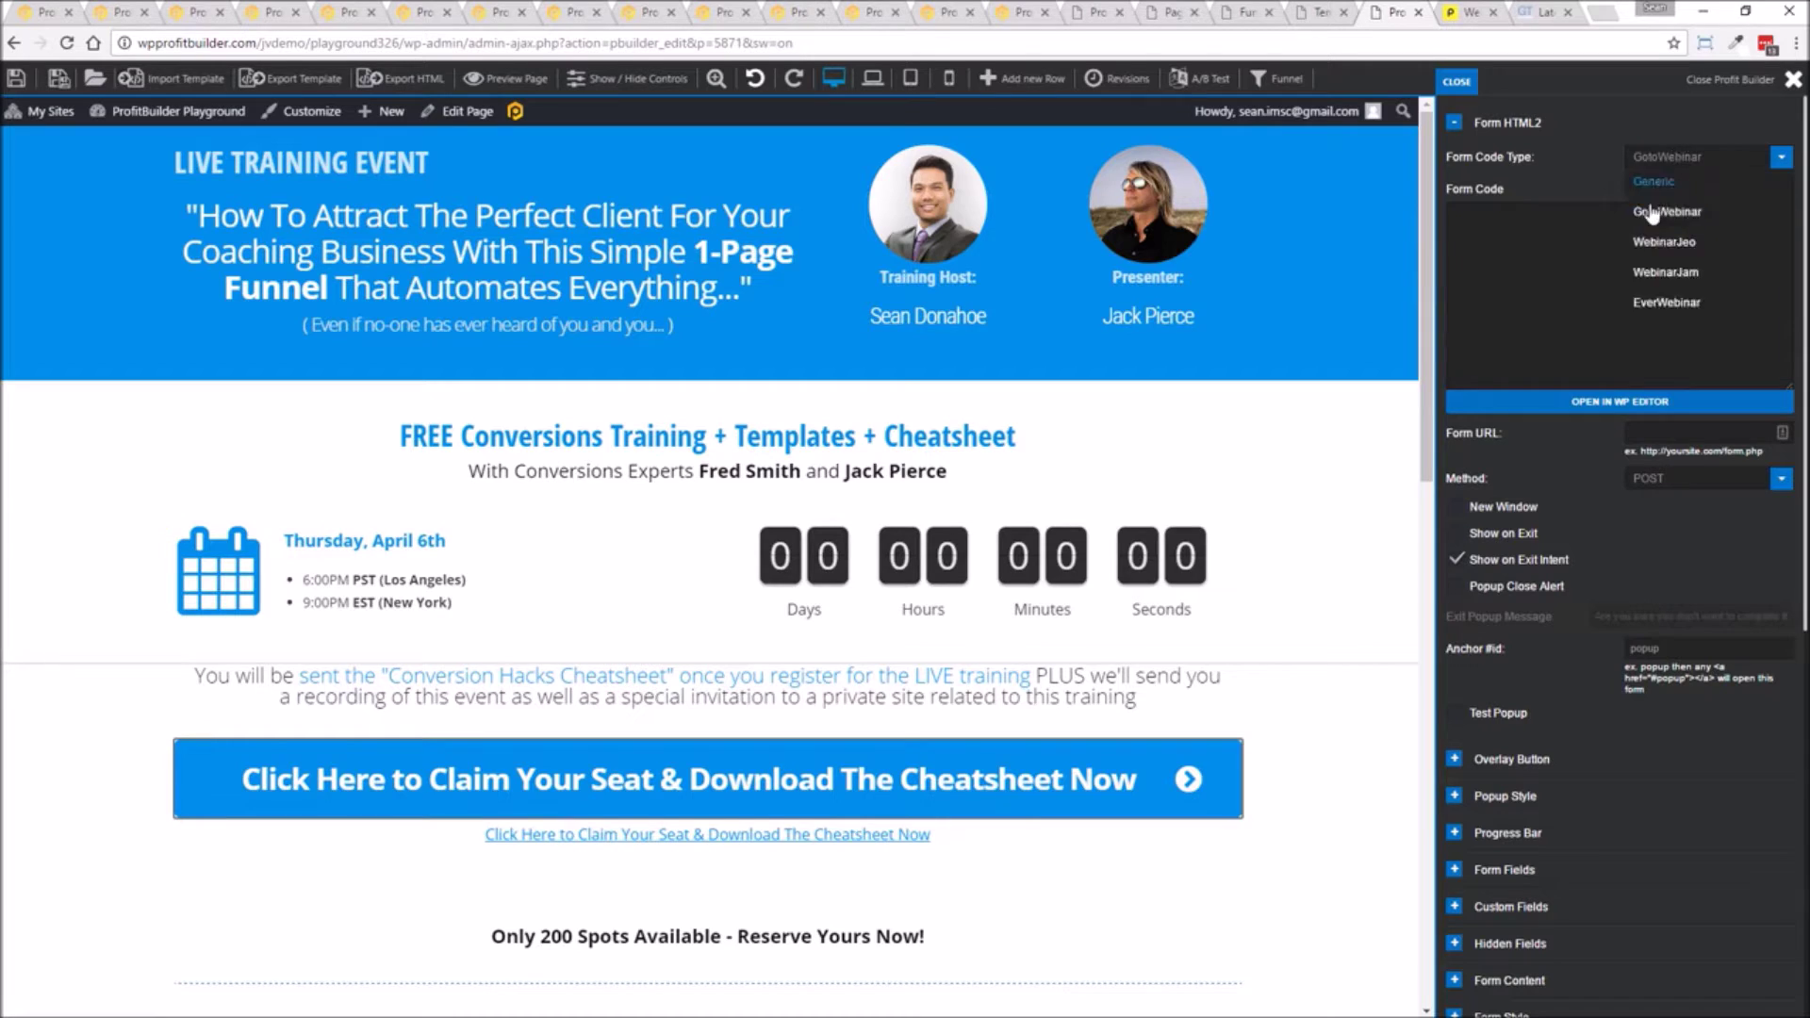
click(1623, 121)
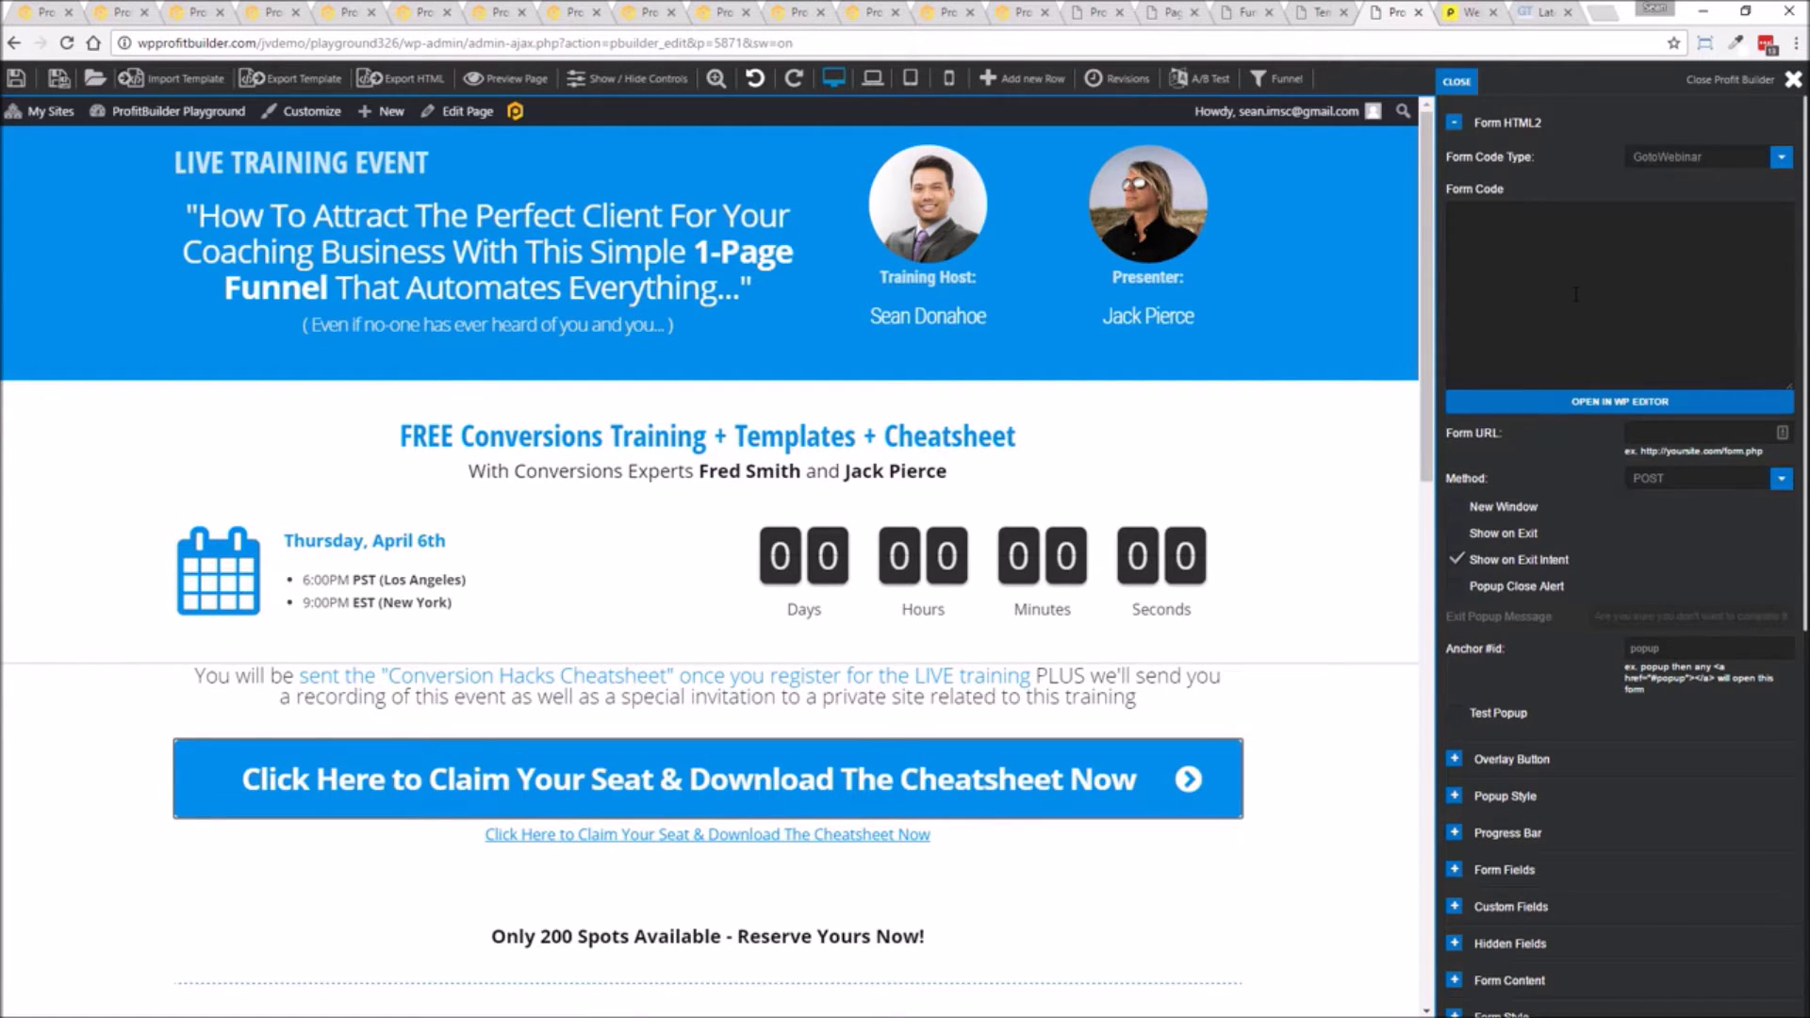
Look over the webinar page, view the main headline in the WP editor, and close the editor and heading settings.
scroll(1272, 745, down, 5)
scroll(1267, 744, down, 4)
scroll(1268, 745, up, 6)
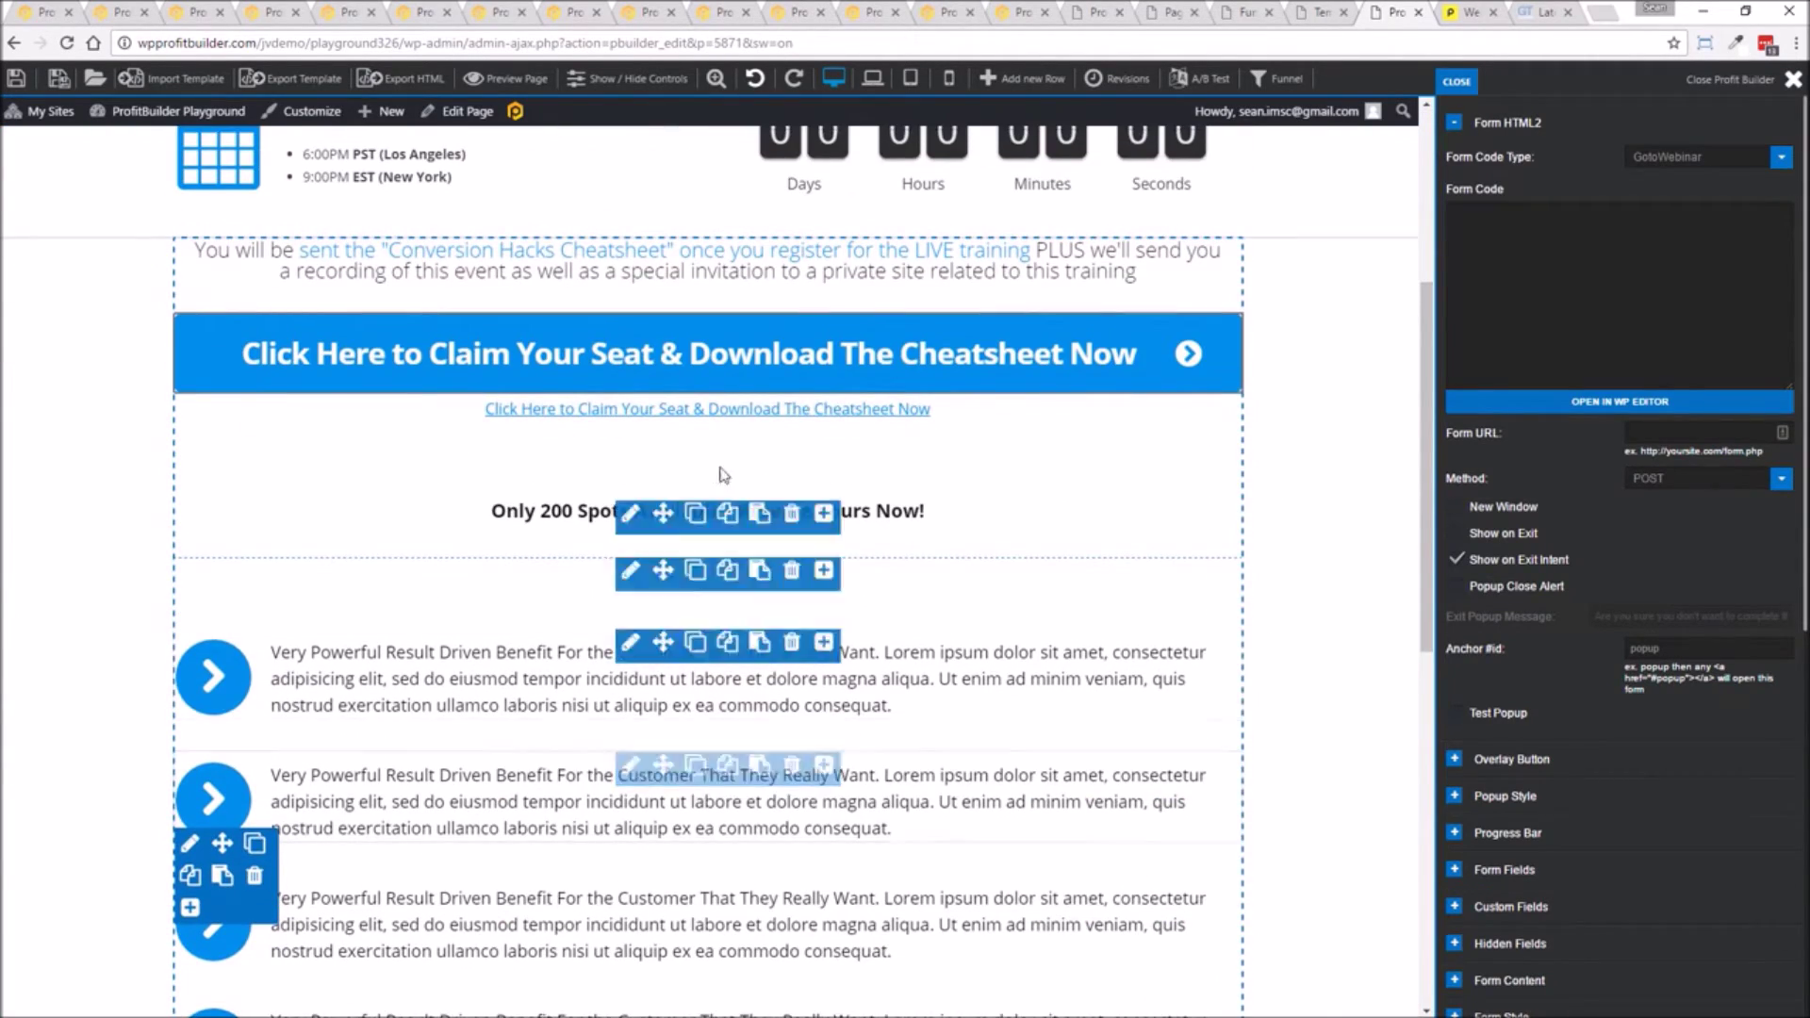
scroll(622, 415, up, 4)
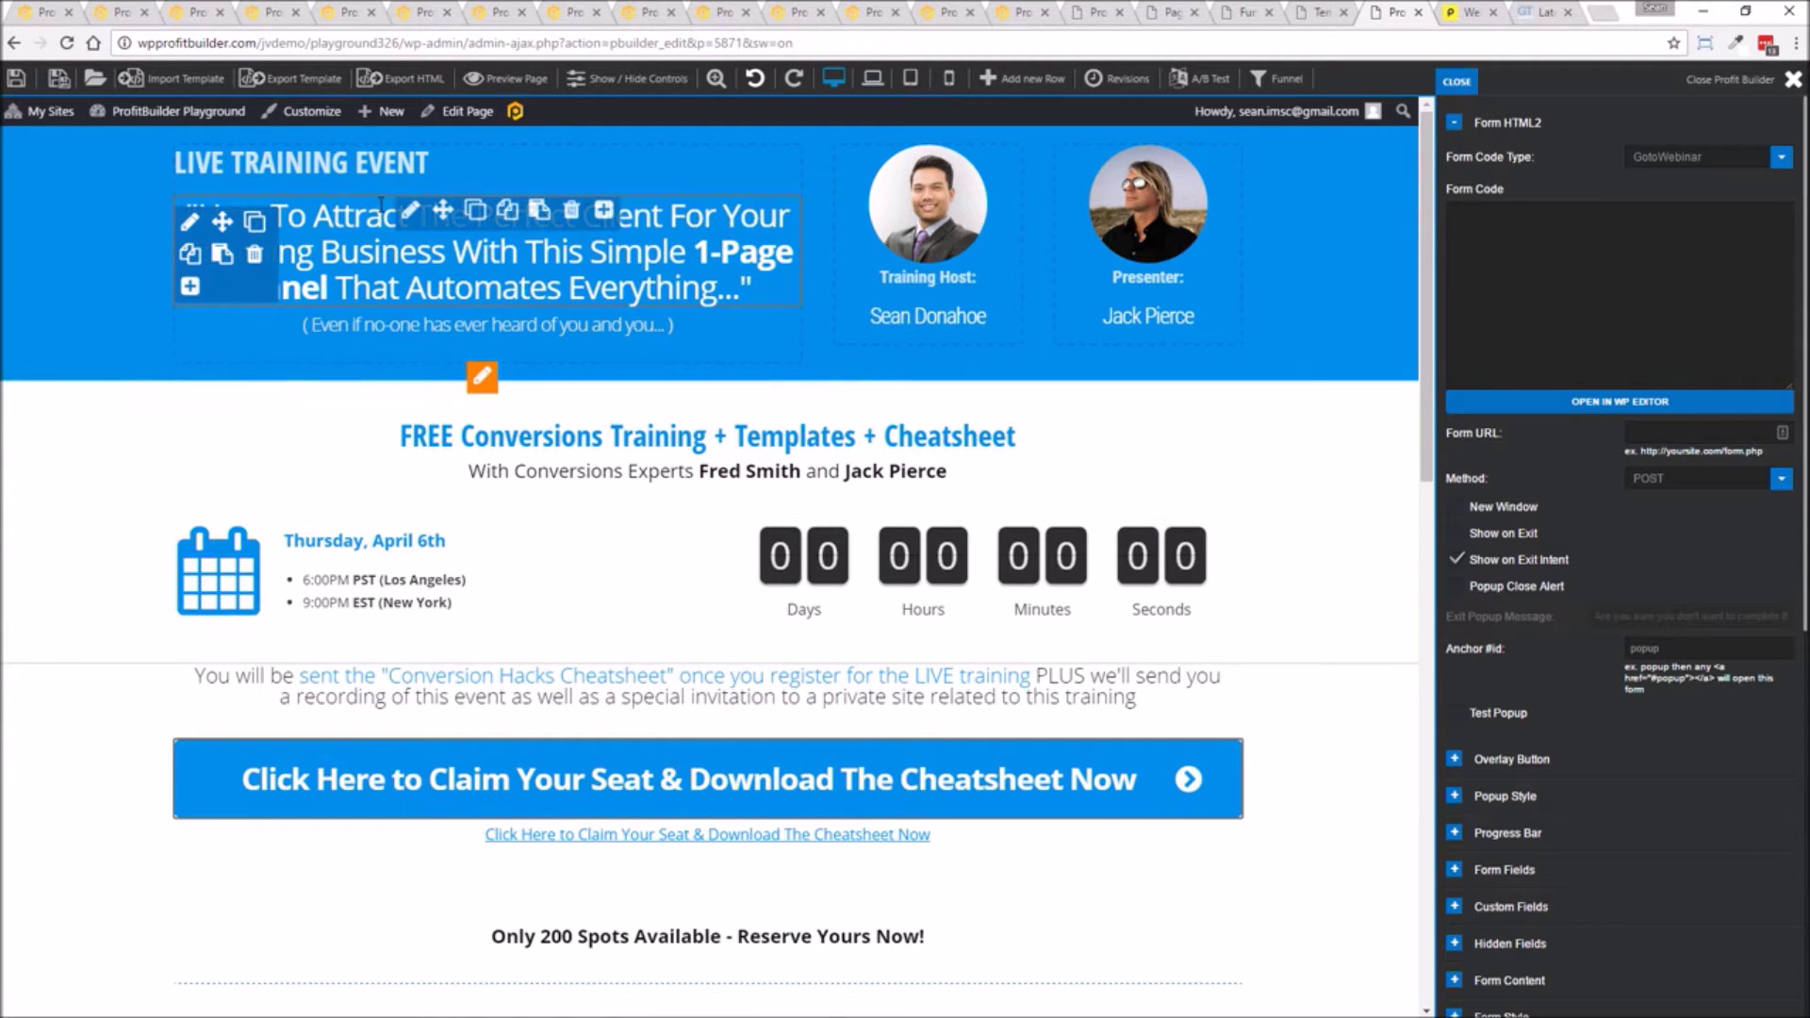
click(409, 211)
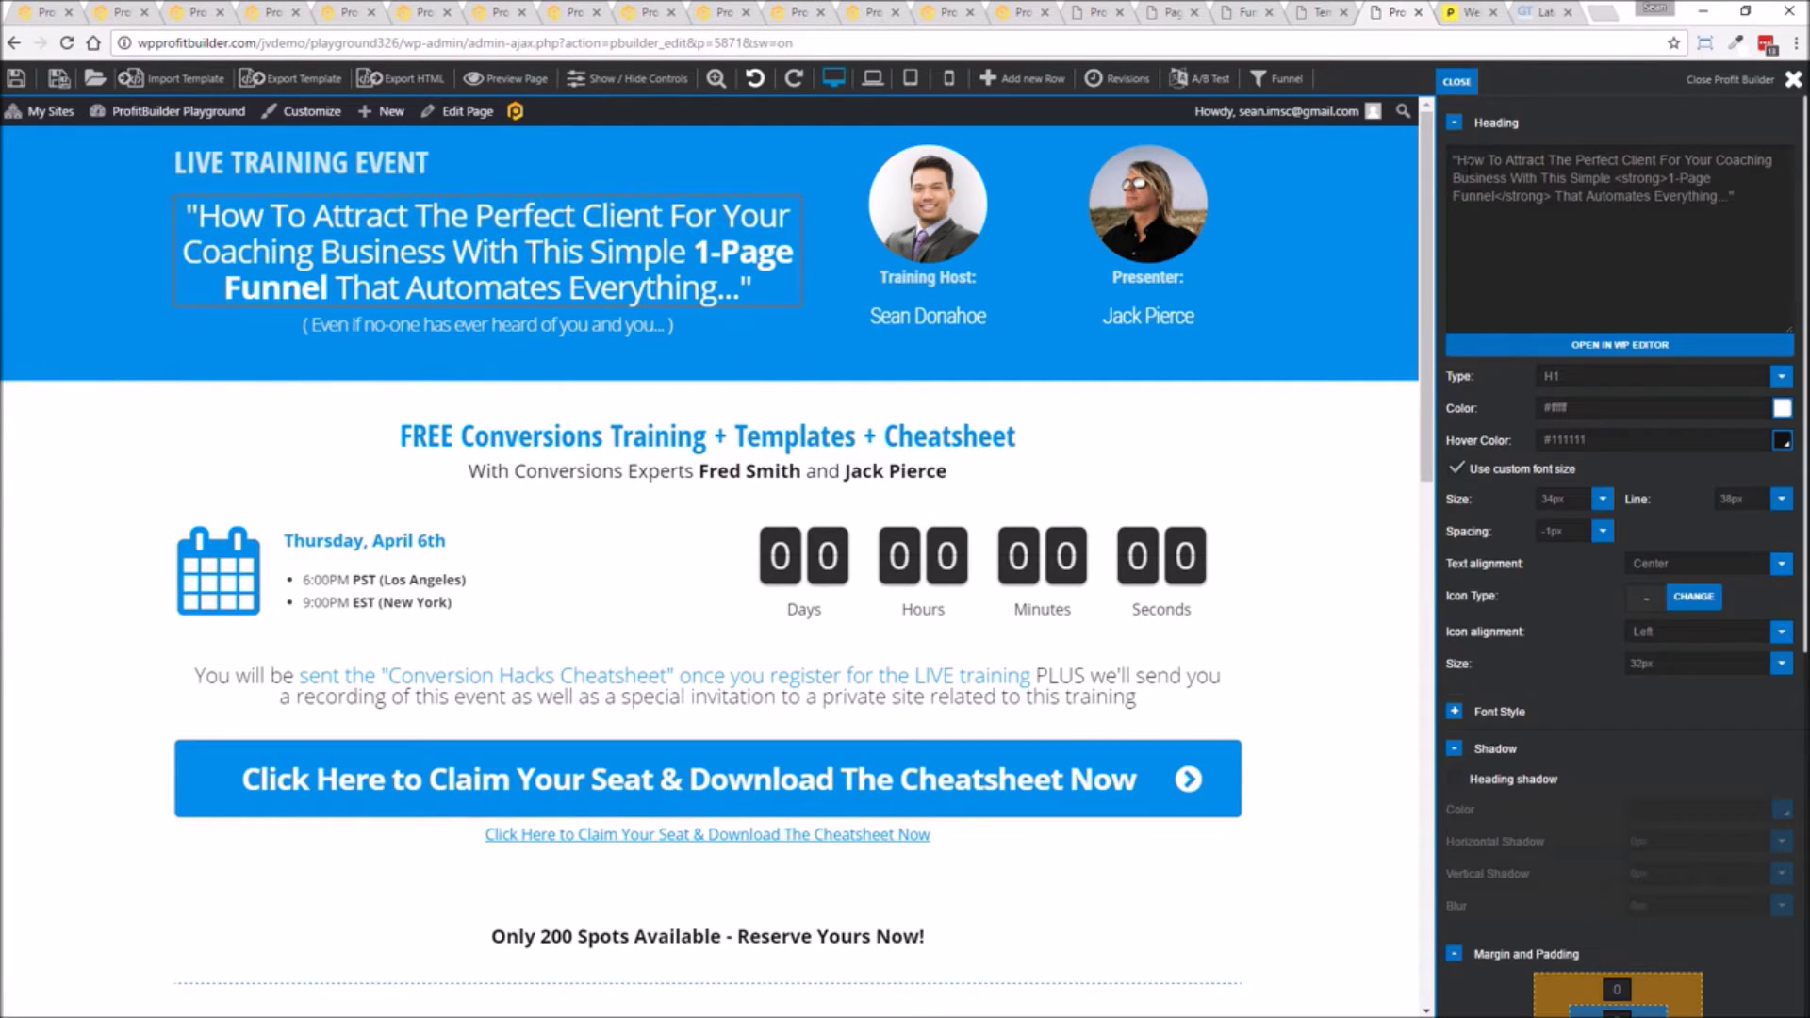
click(1644, 345)
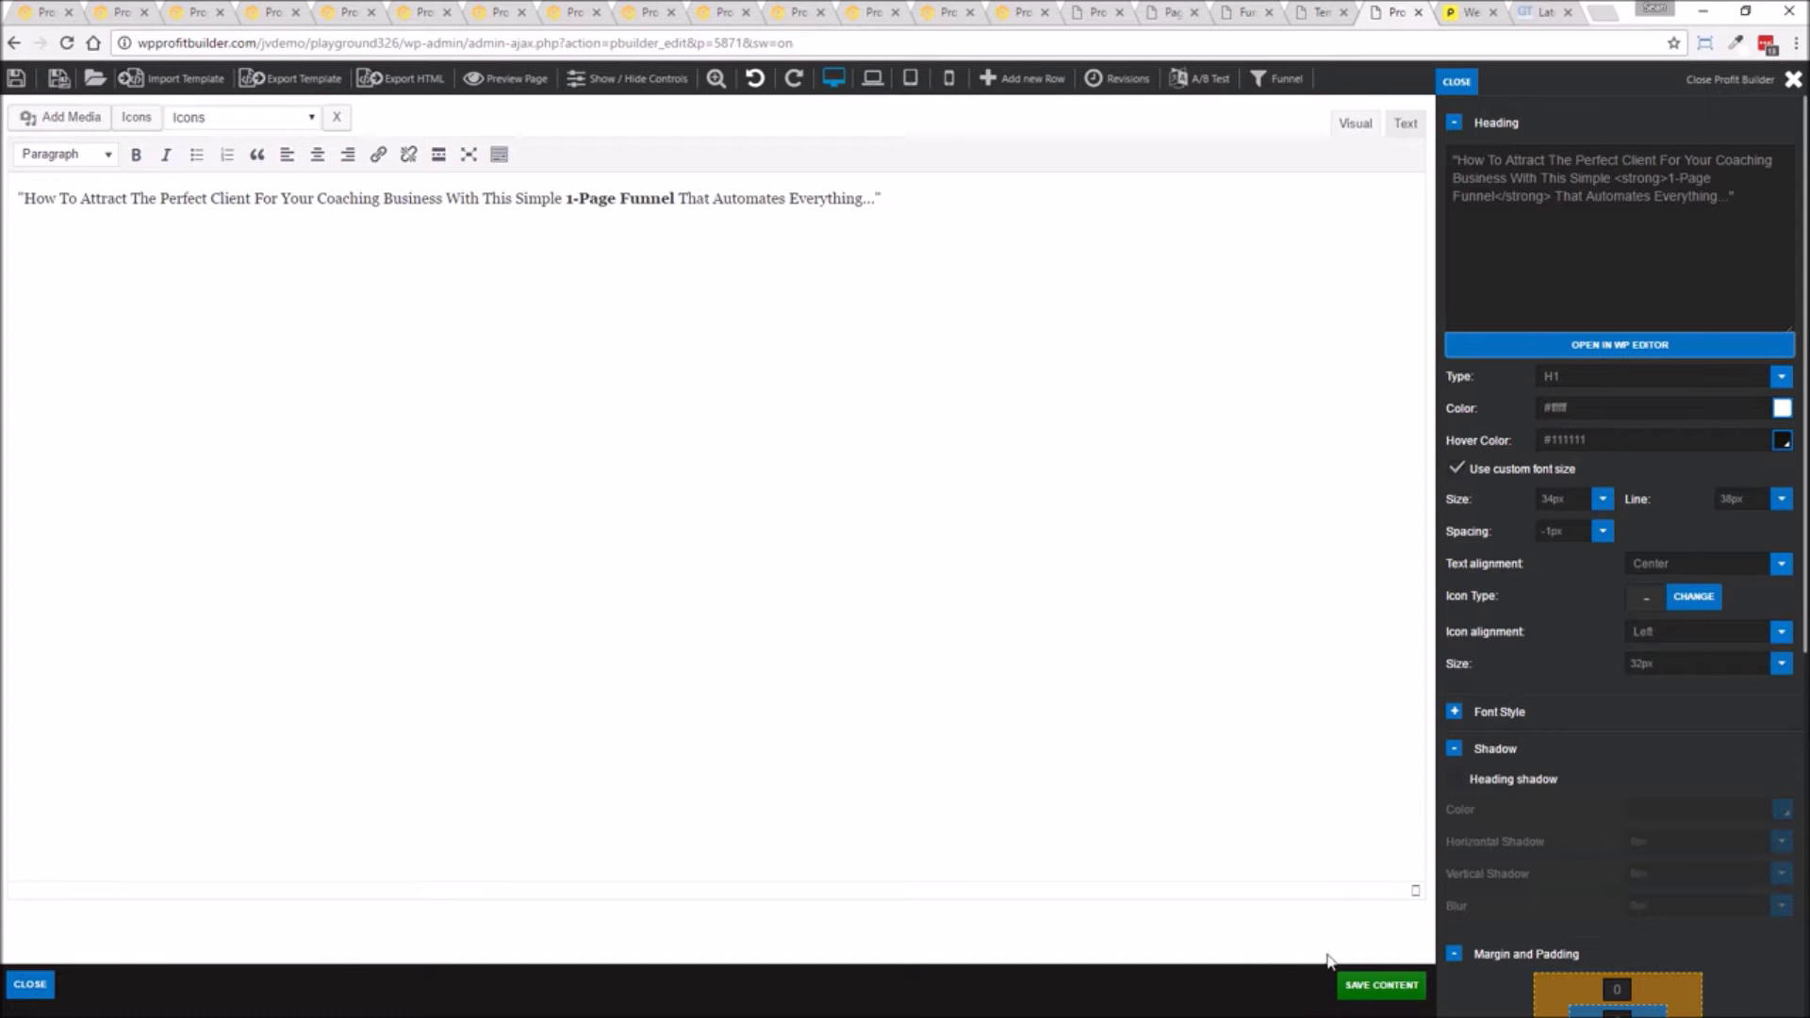
click(29, 984)
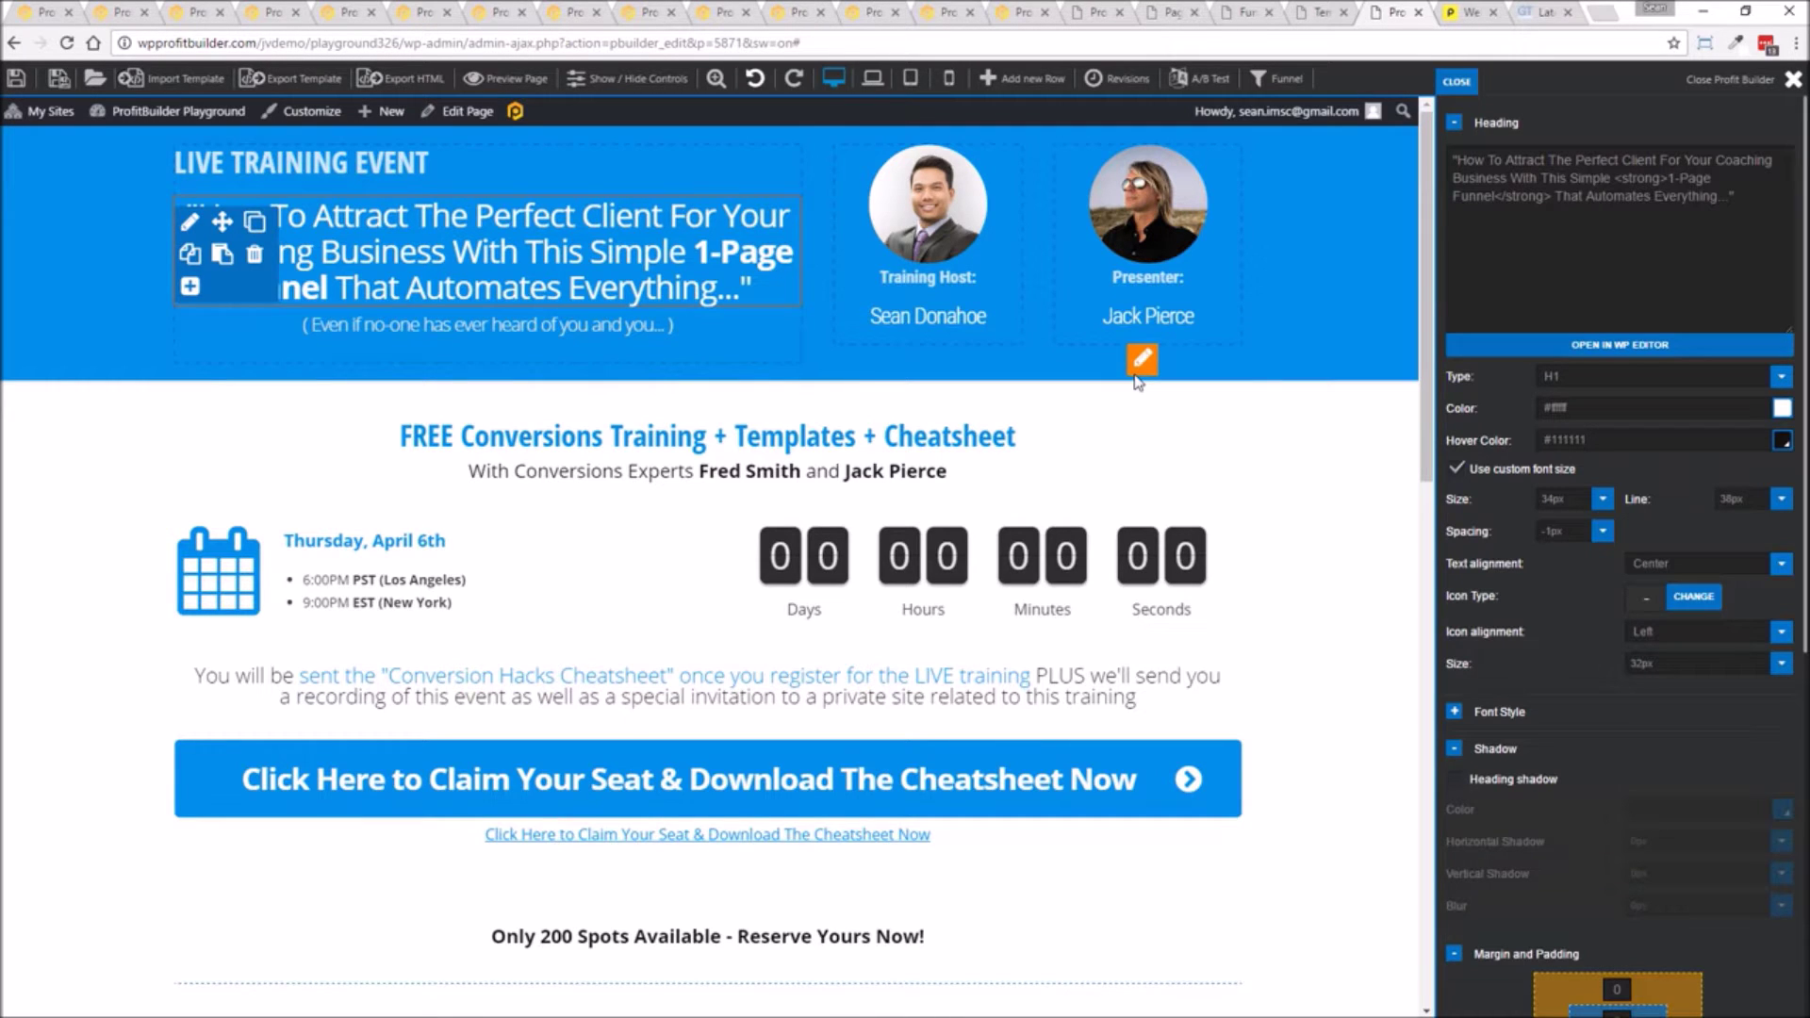
click(1456, 81)
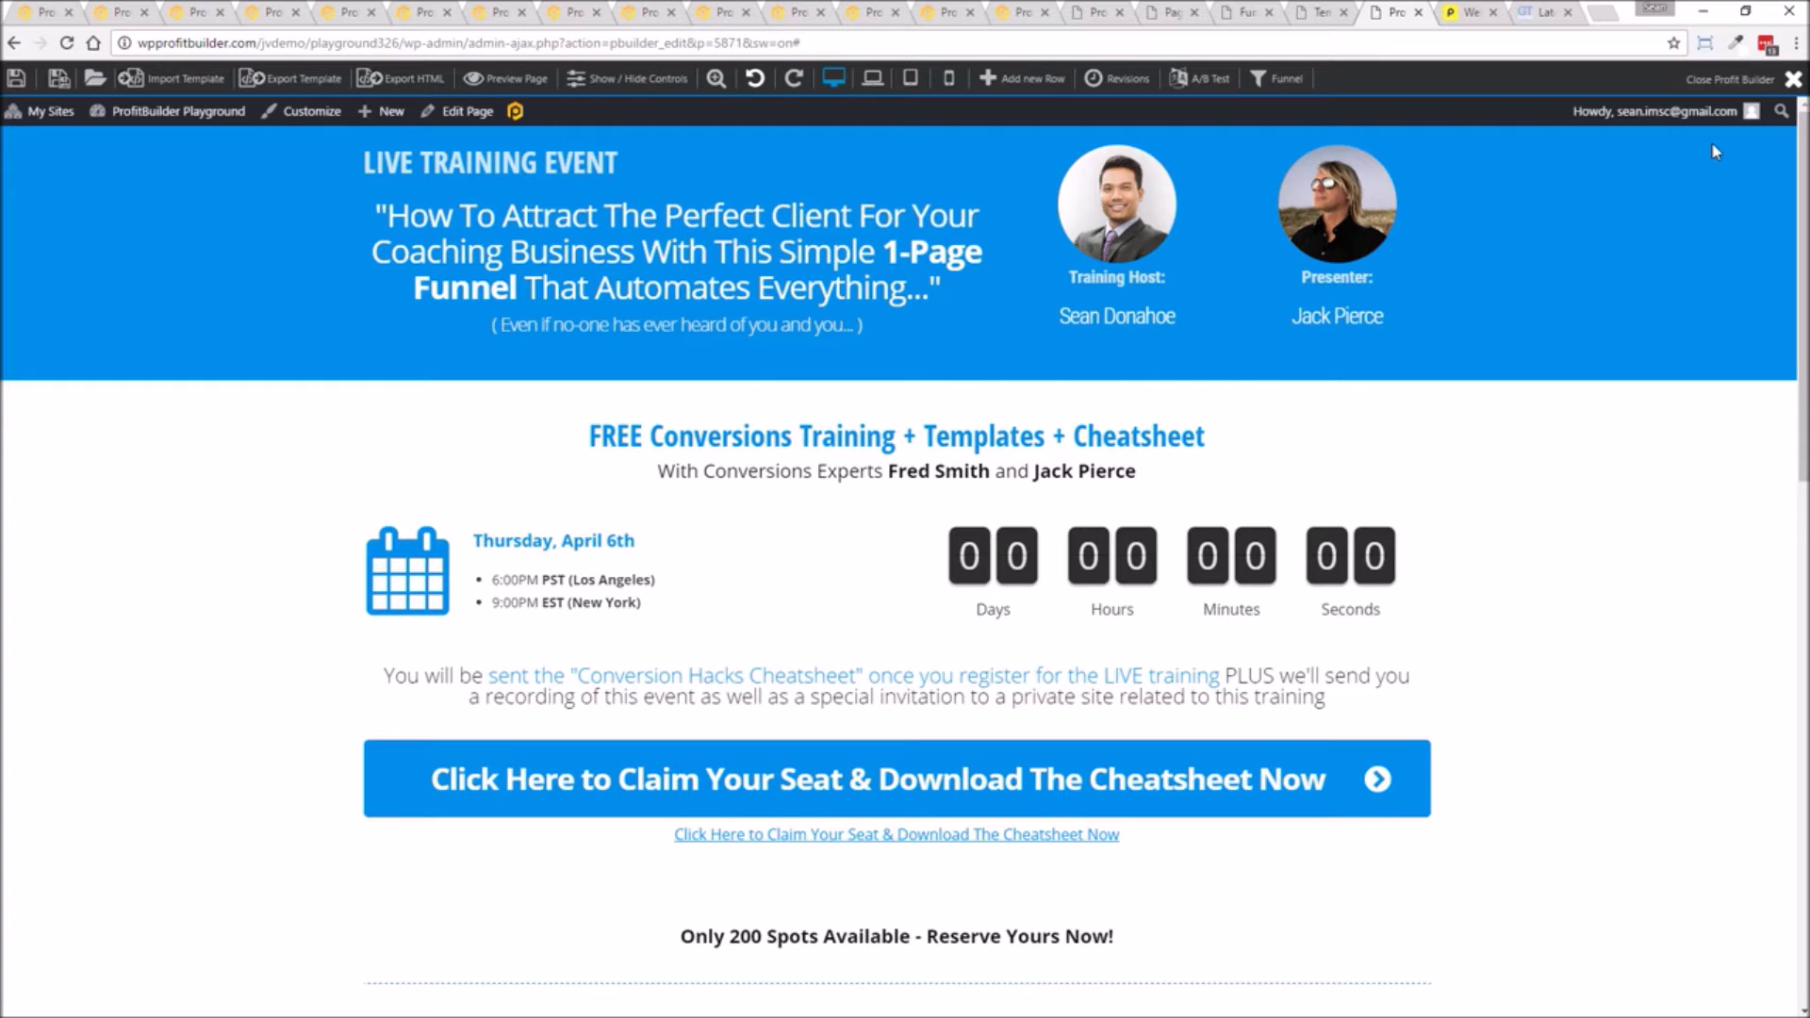
click(1468, 11)
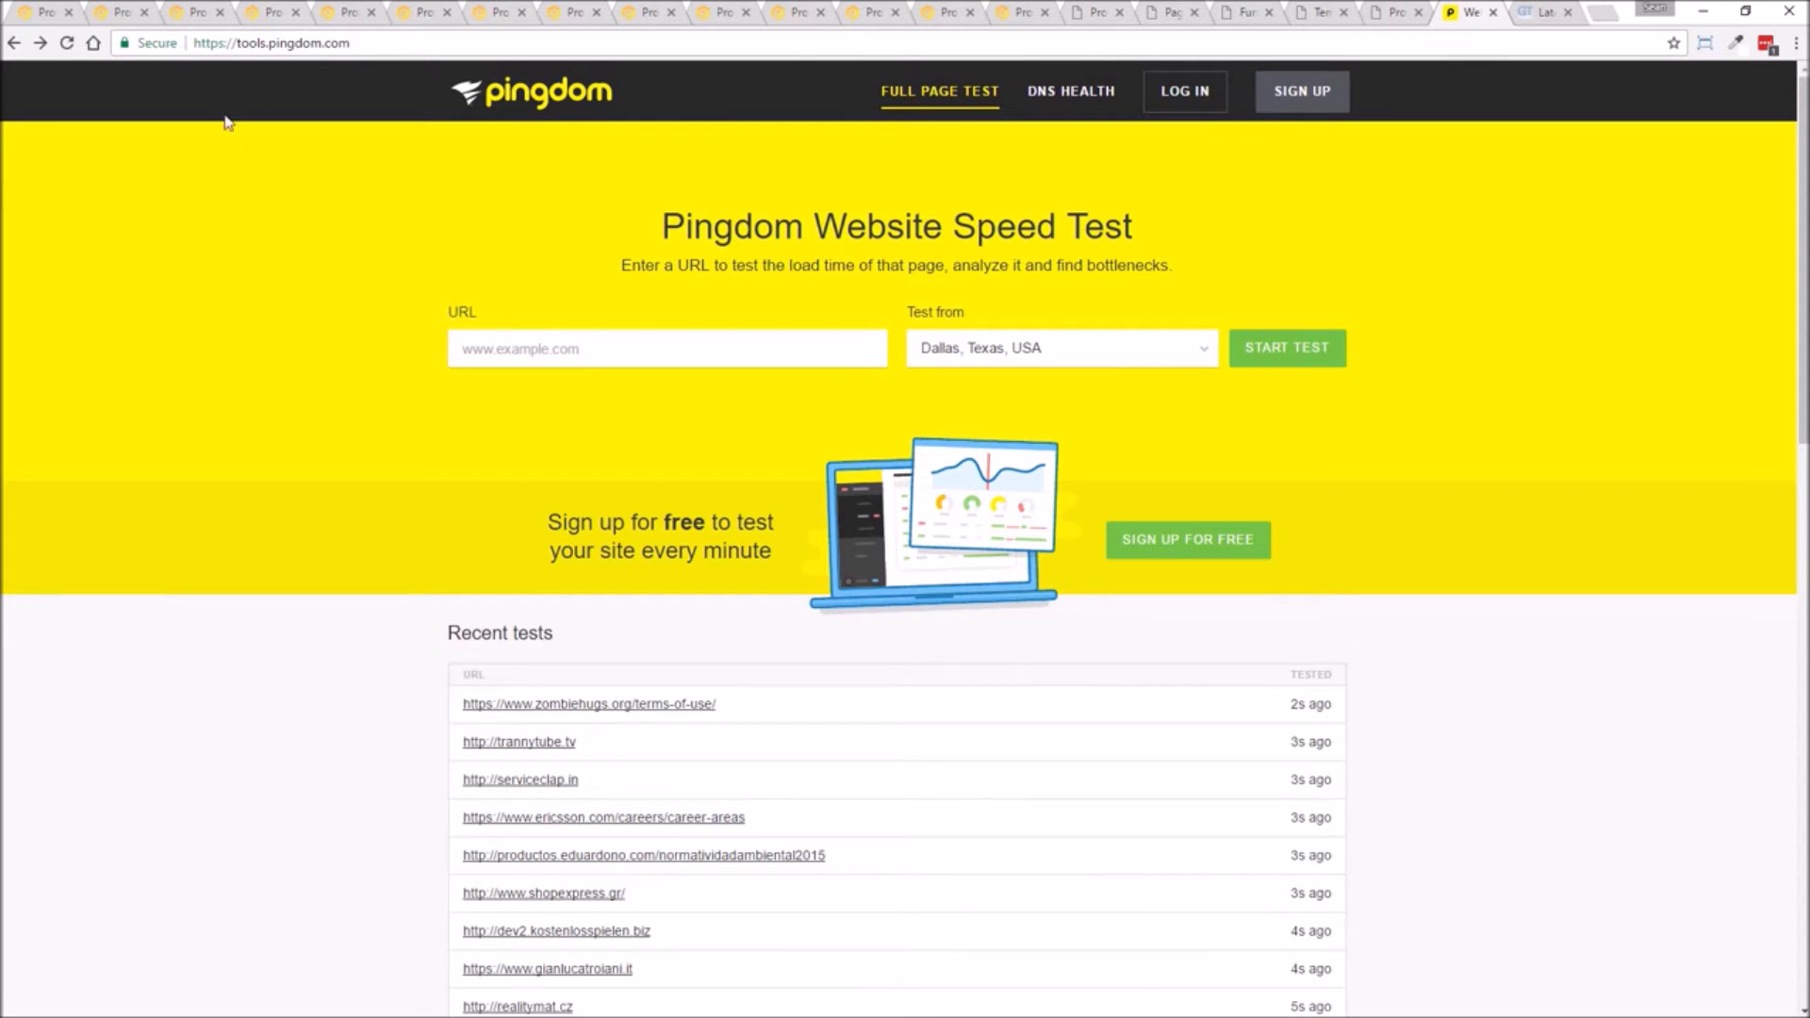
click(549, 361)
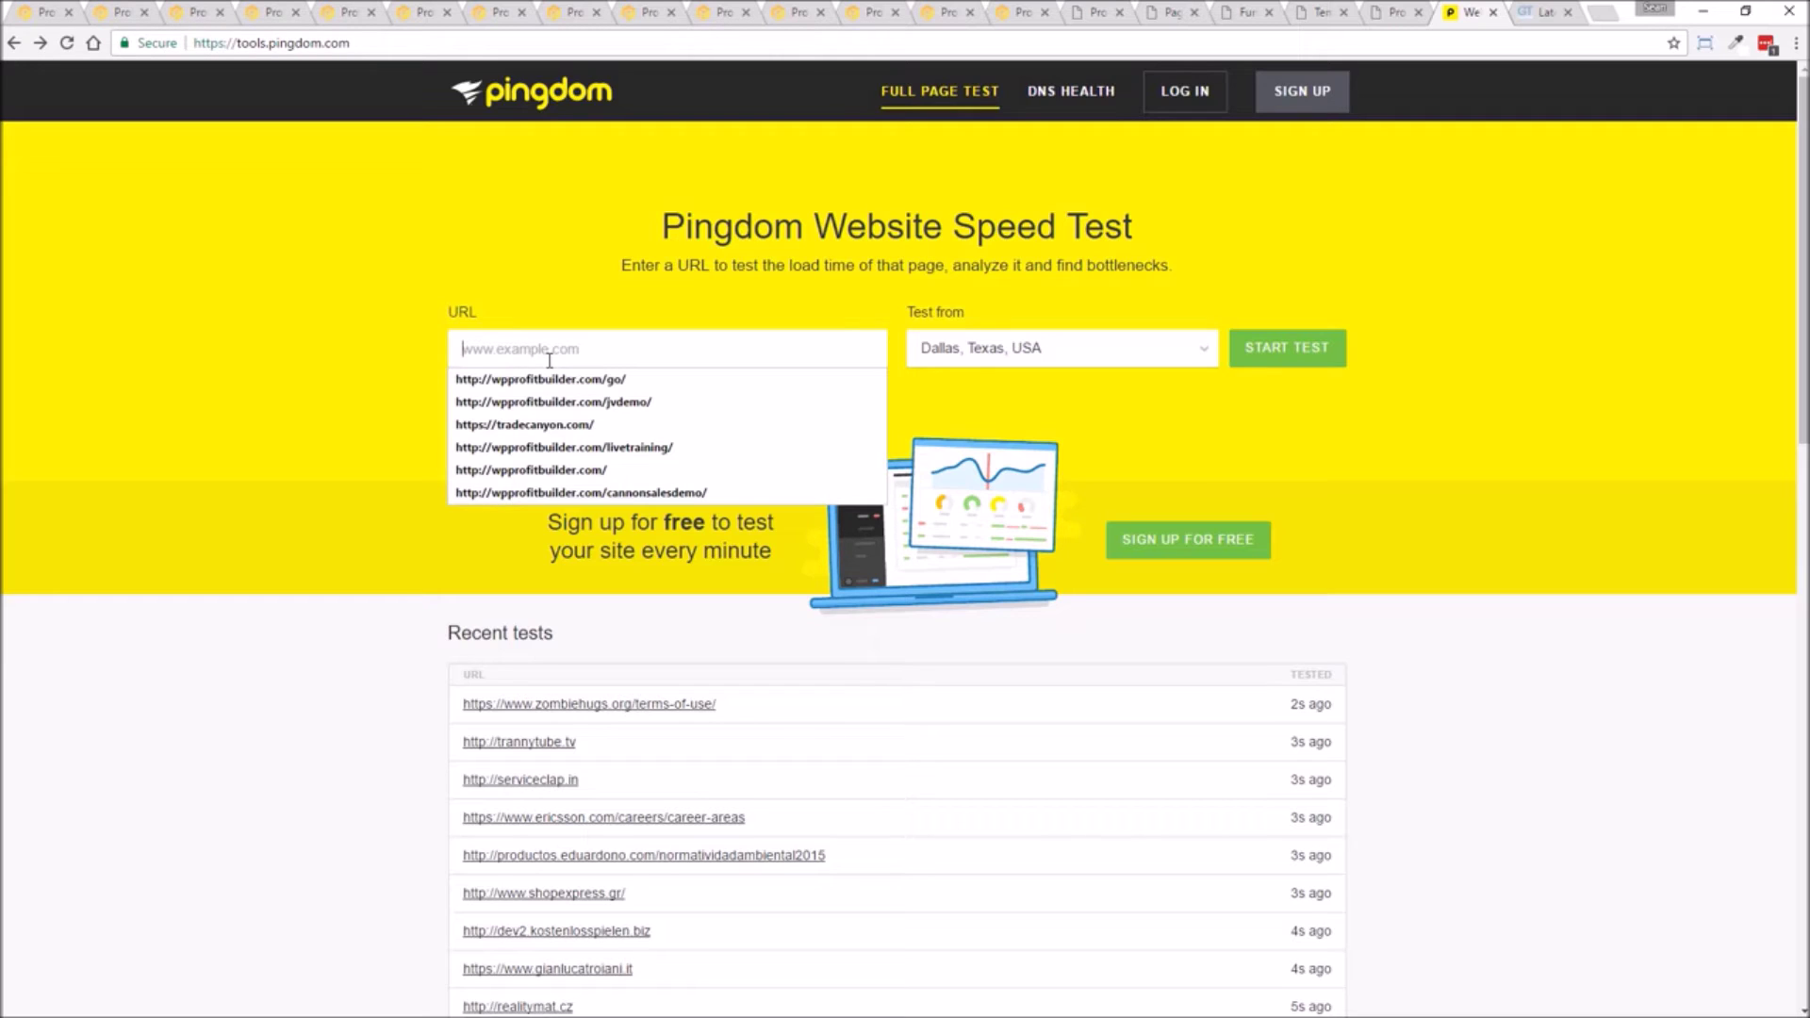
click(564, 447)
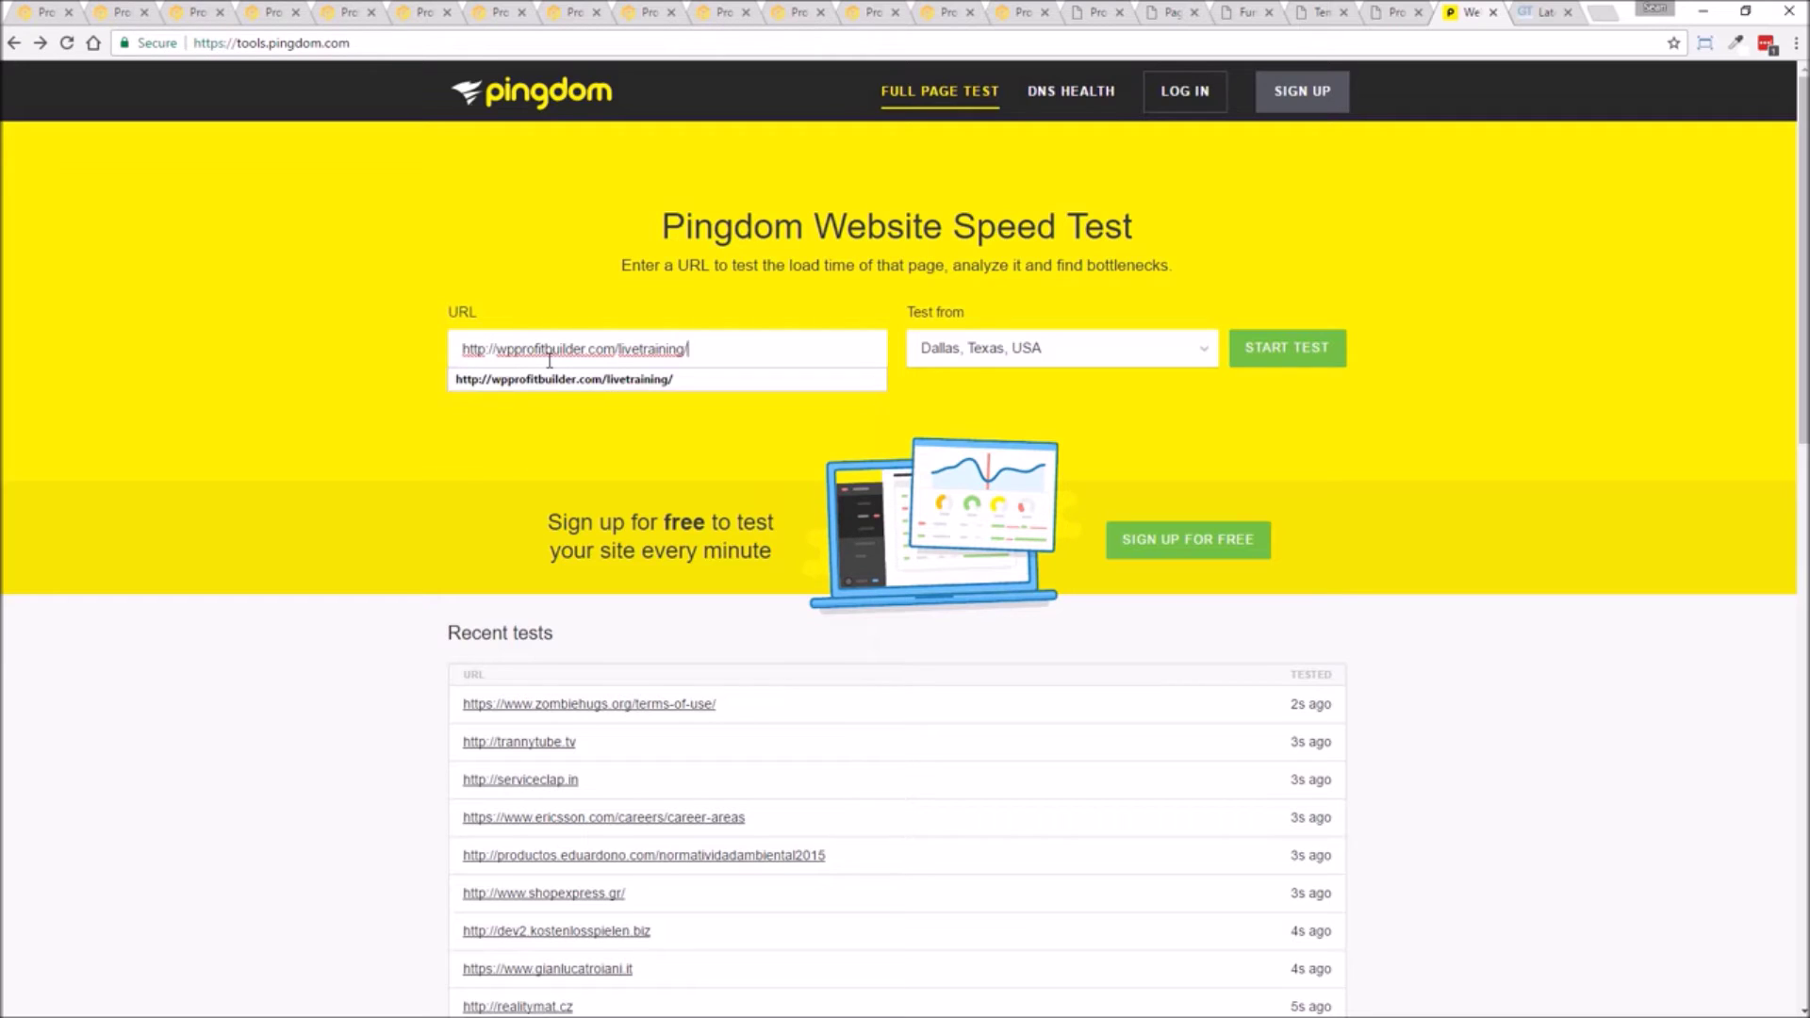
click(1284, 354)
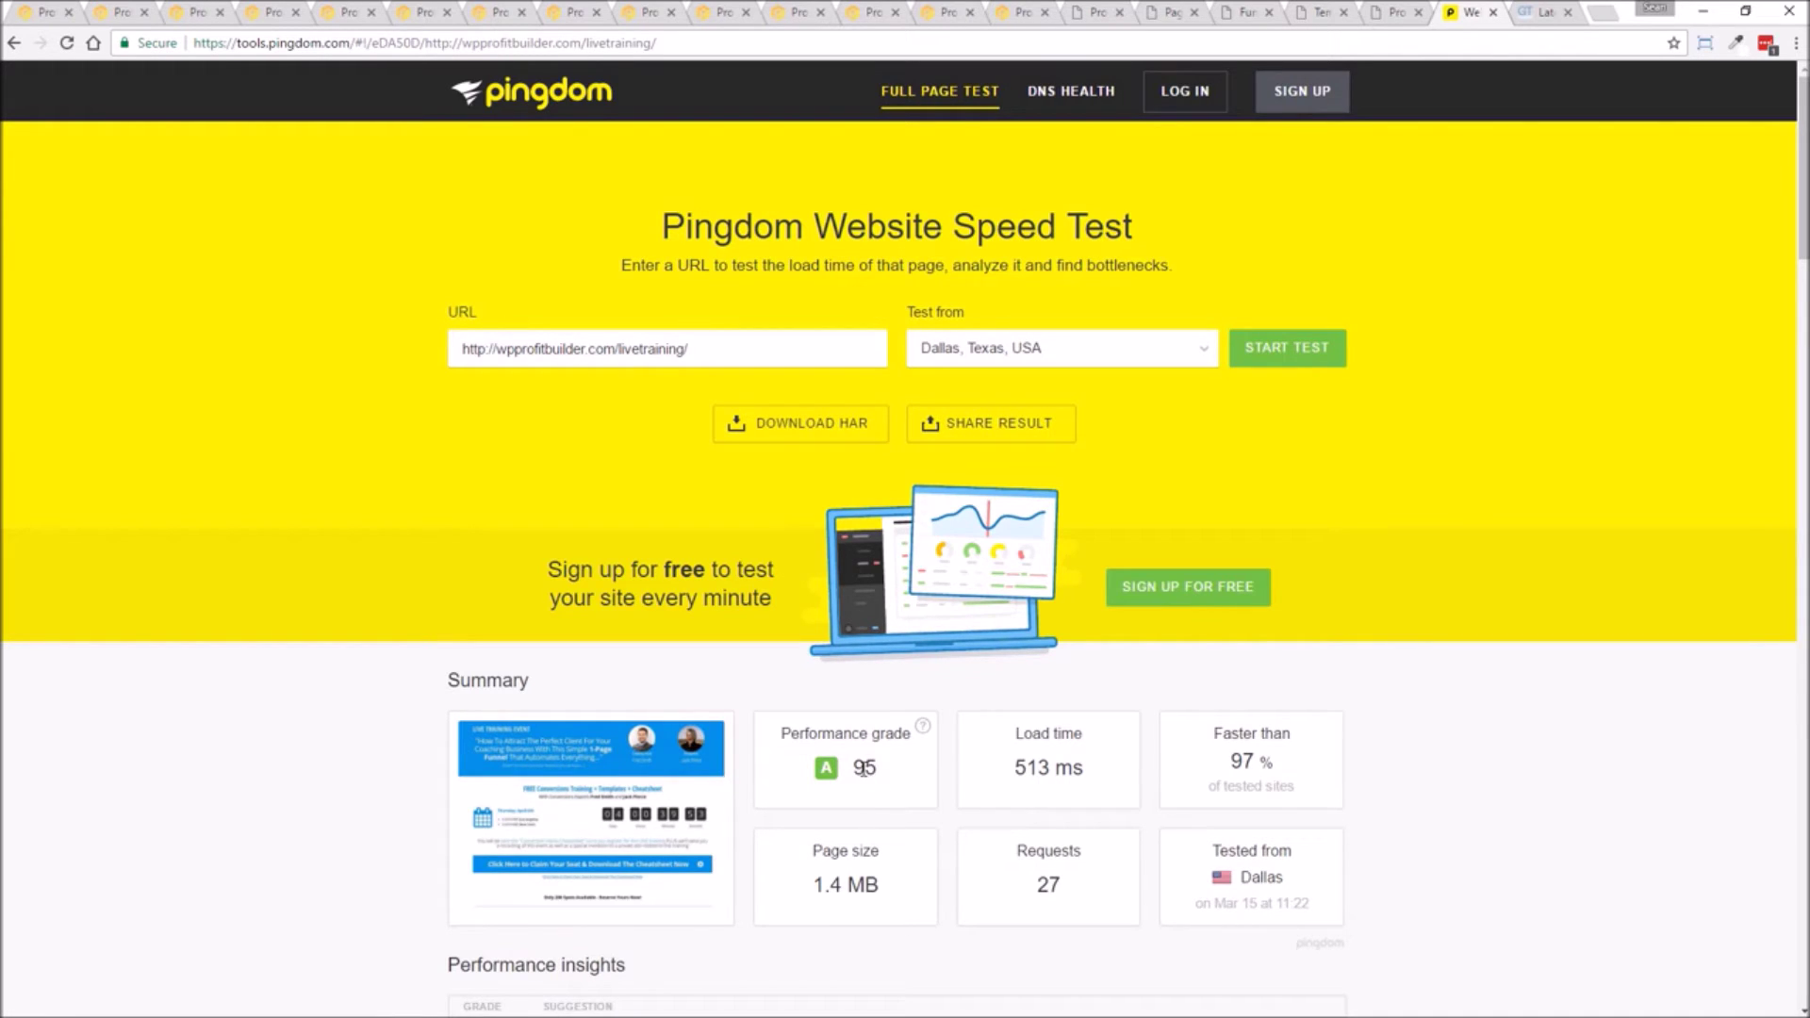
drag(1229, 762, 1292, 763)
drag(1008, 771, 1104, 764)
drag(619, 351, 1177, 377)
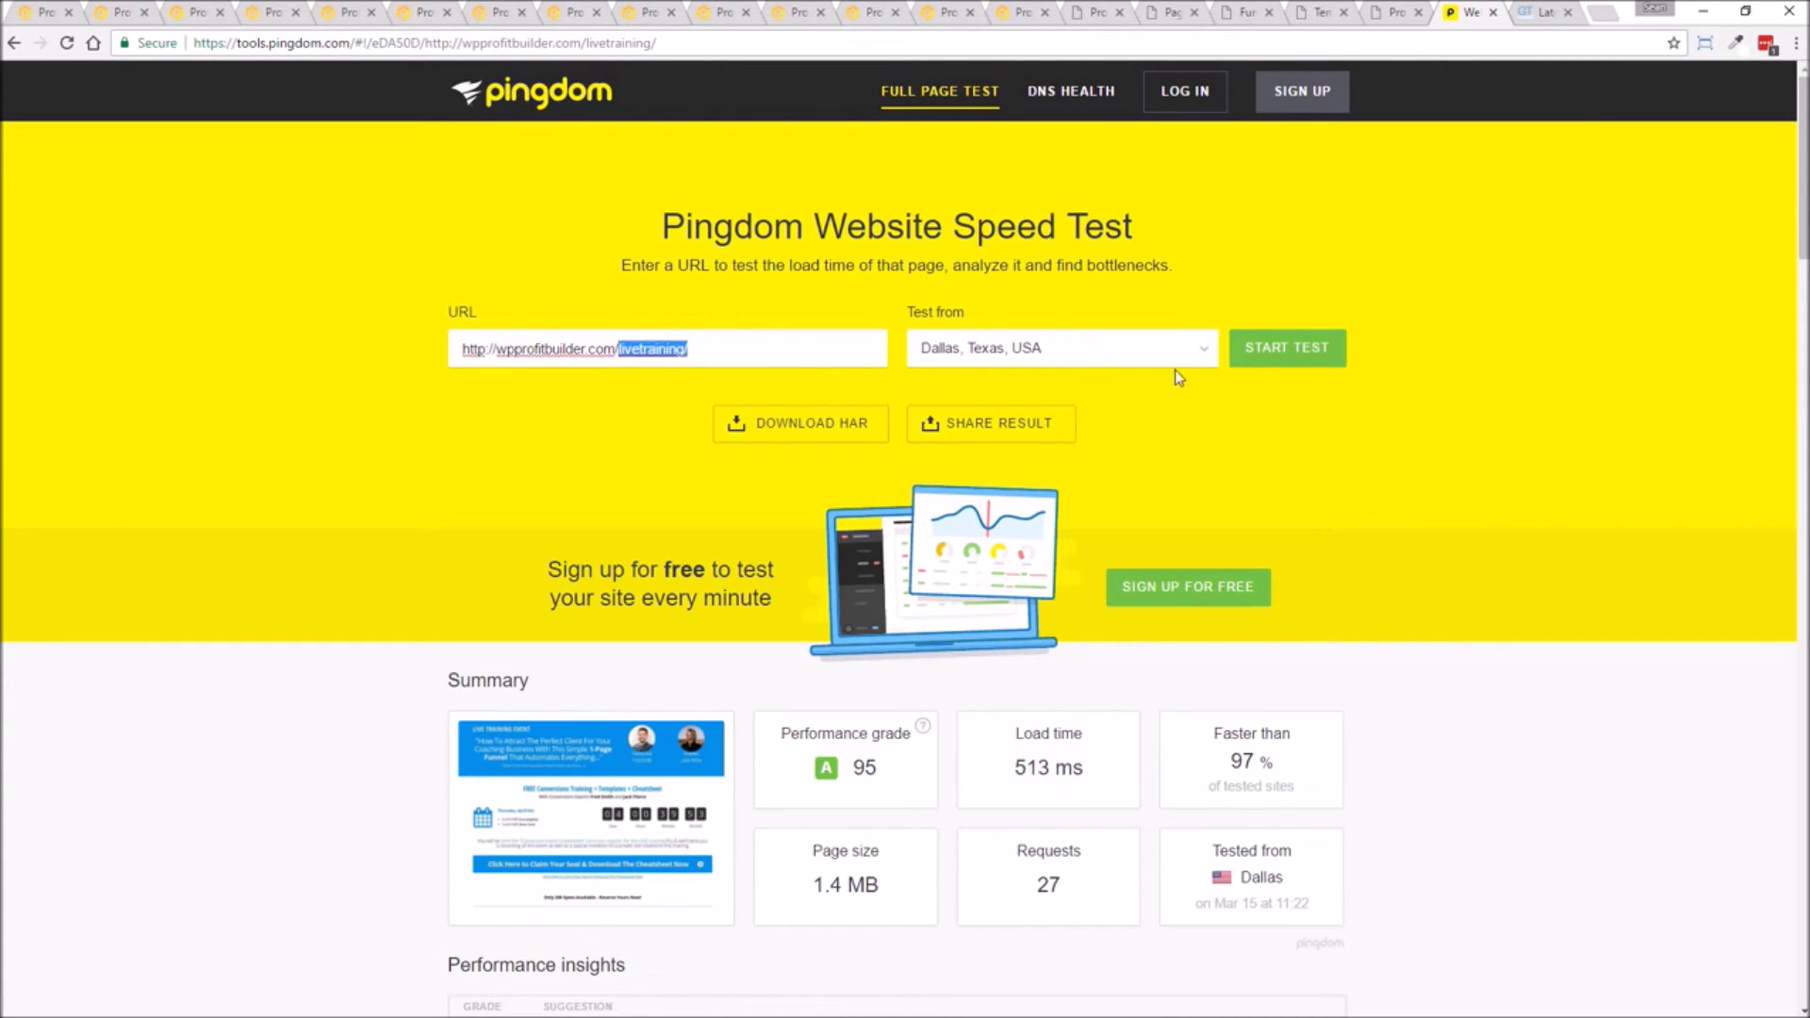
text(ca)
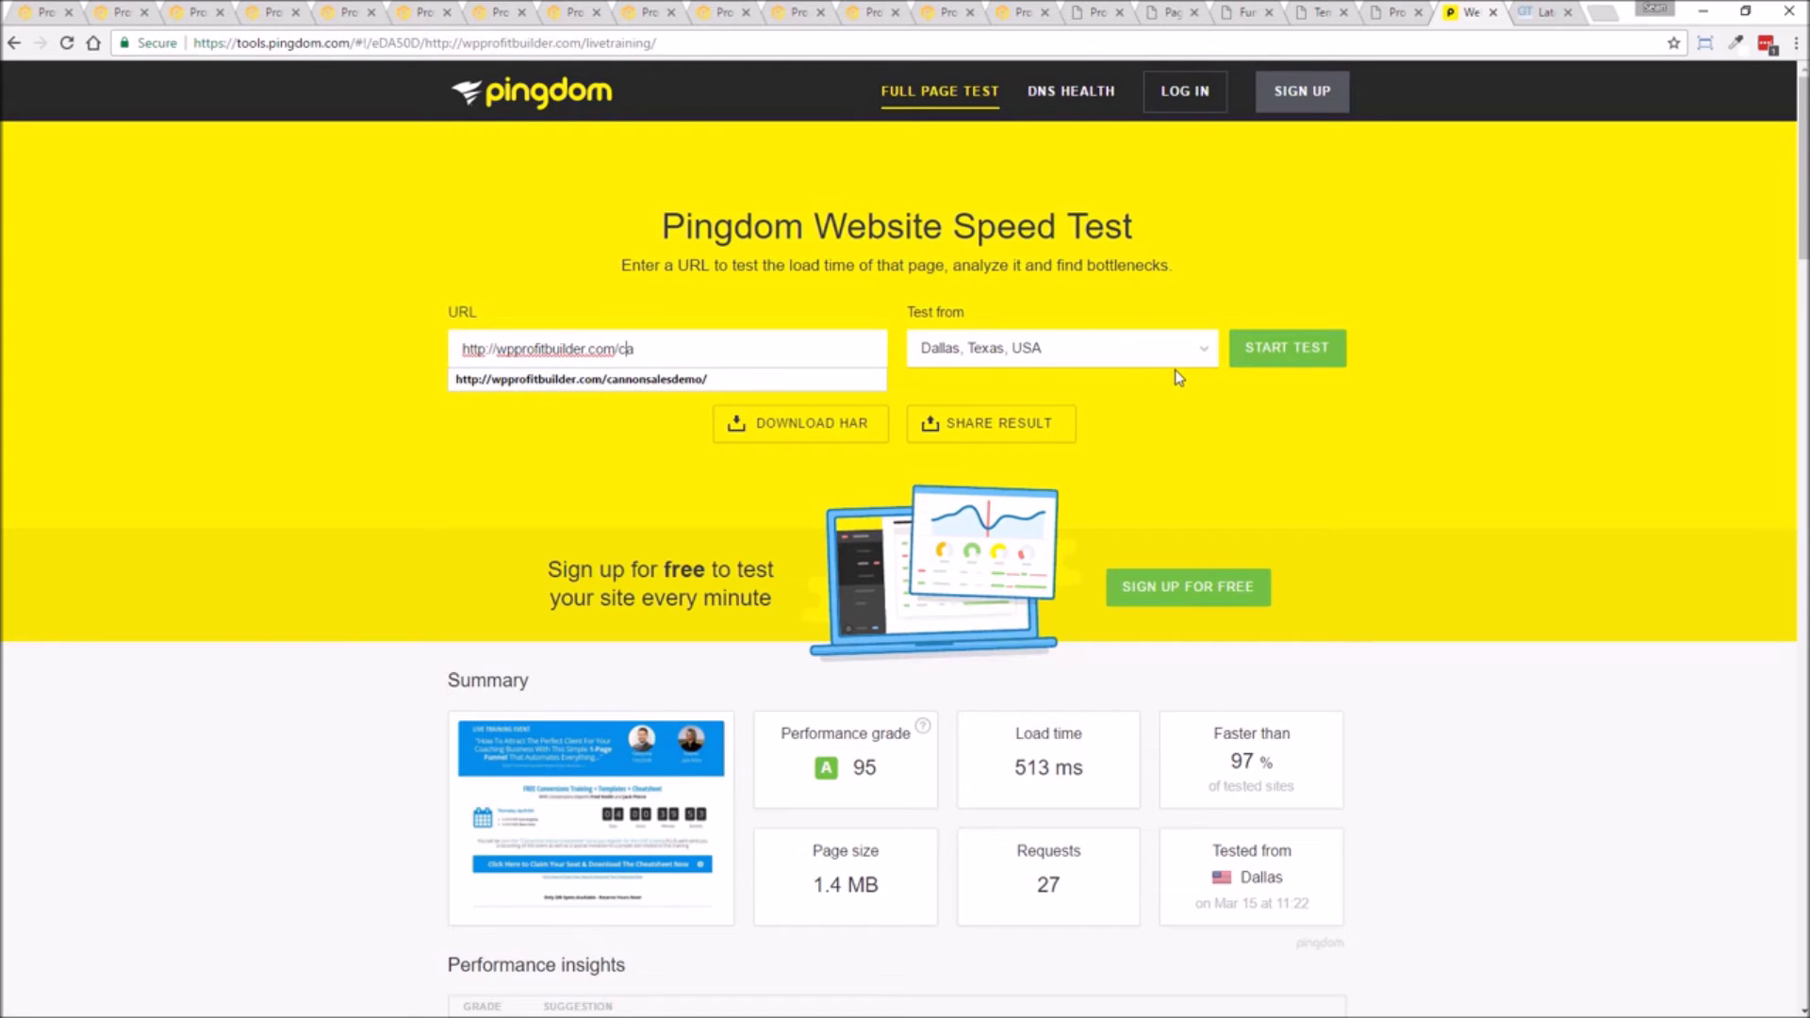
key(Down)
key(ctrl+a)
key(ctrl+c)
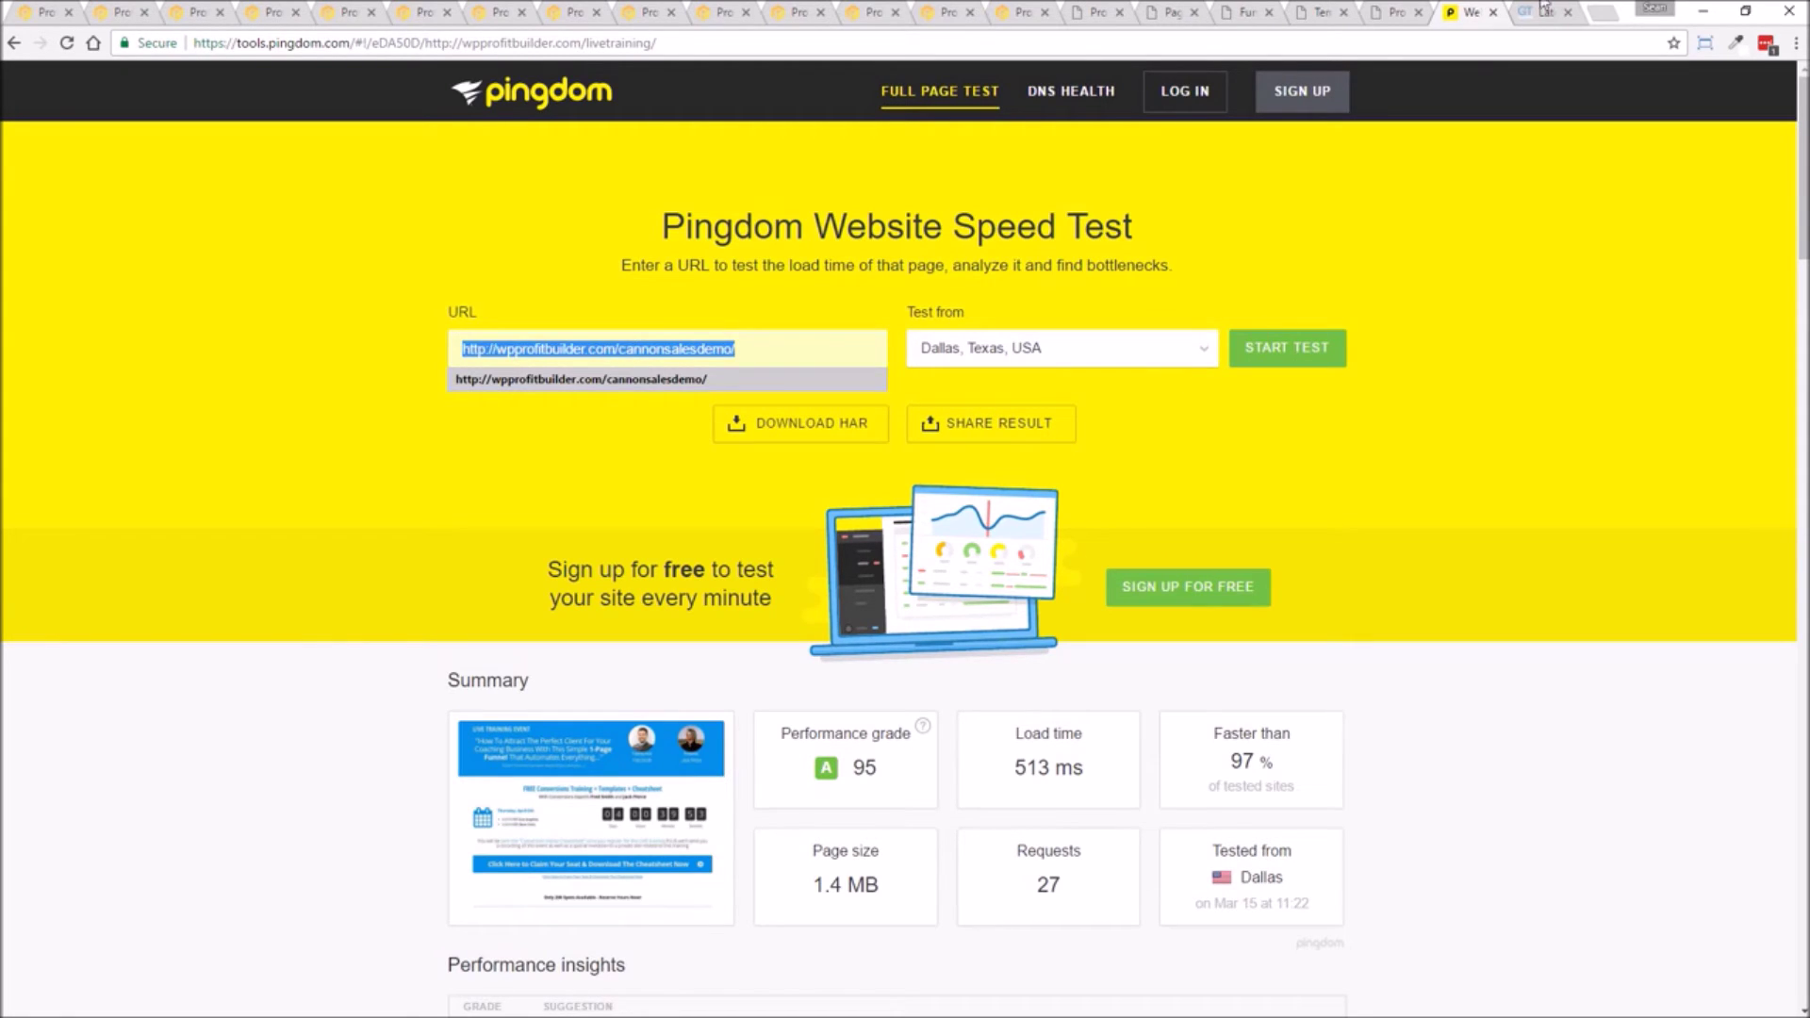
click(1606, 13)
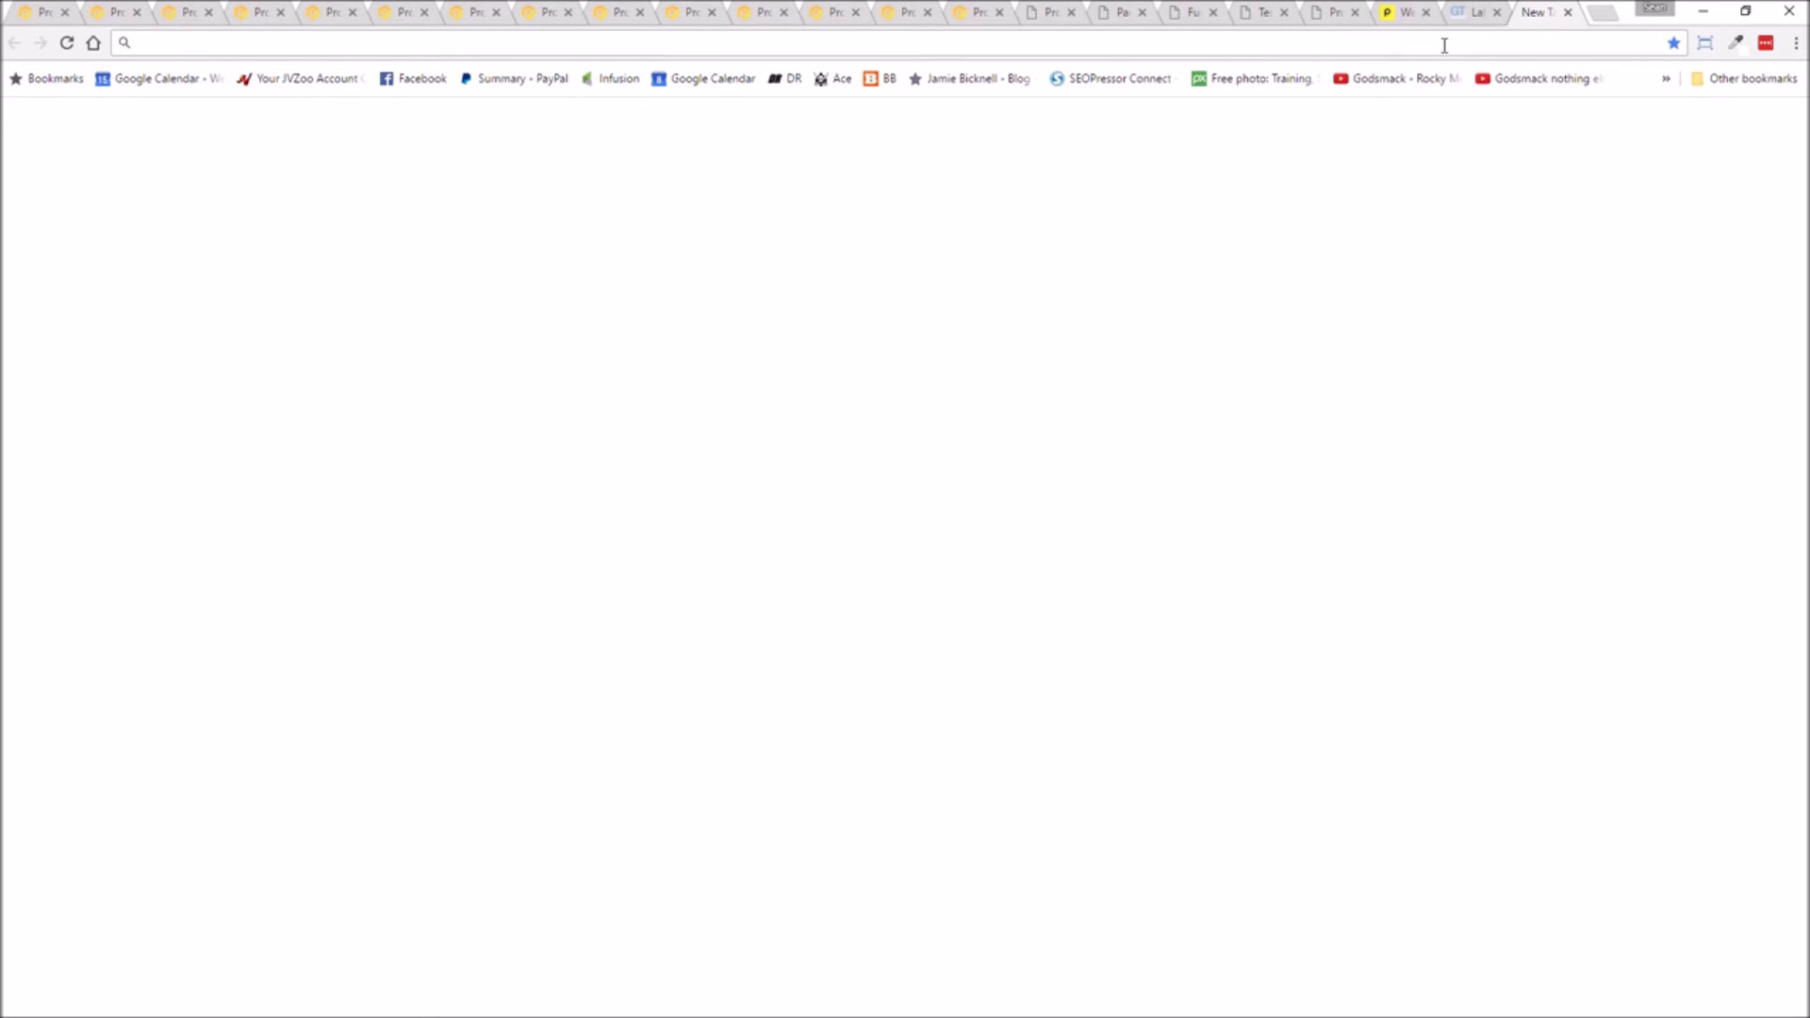
key(ctrl+v)
key(Return)
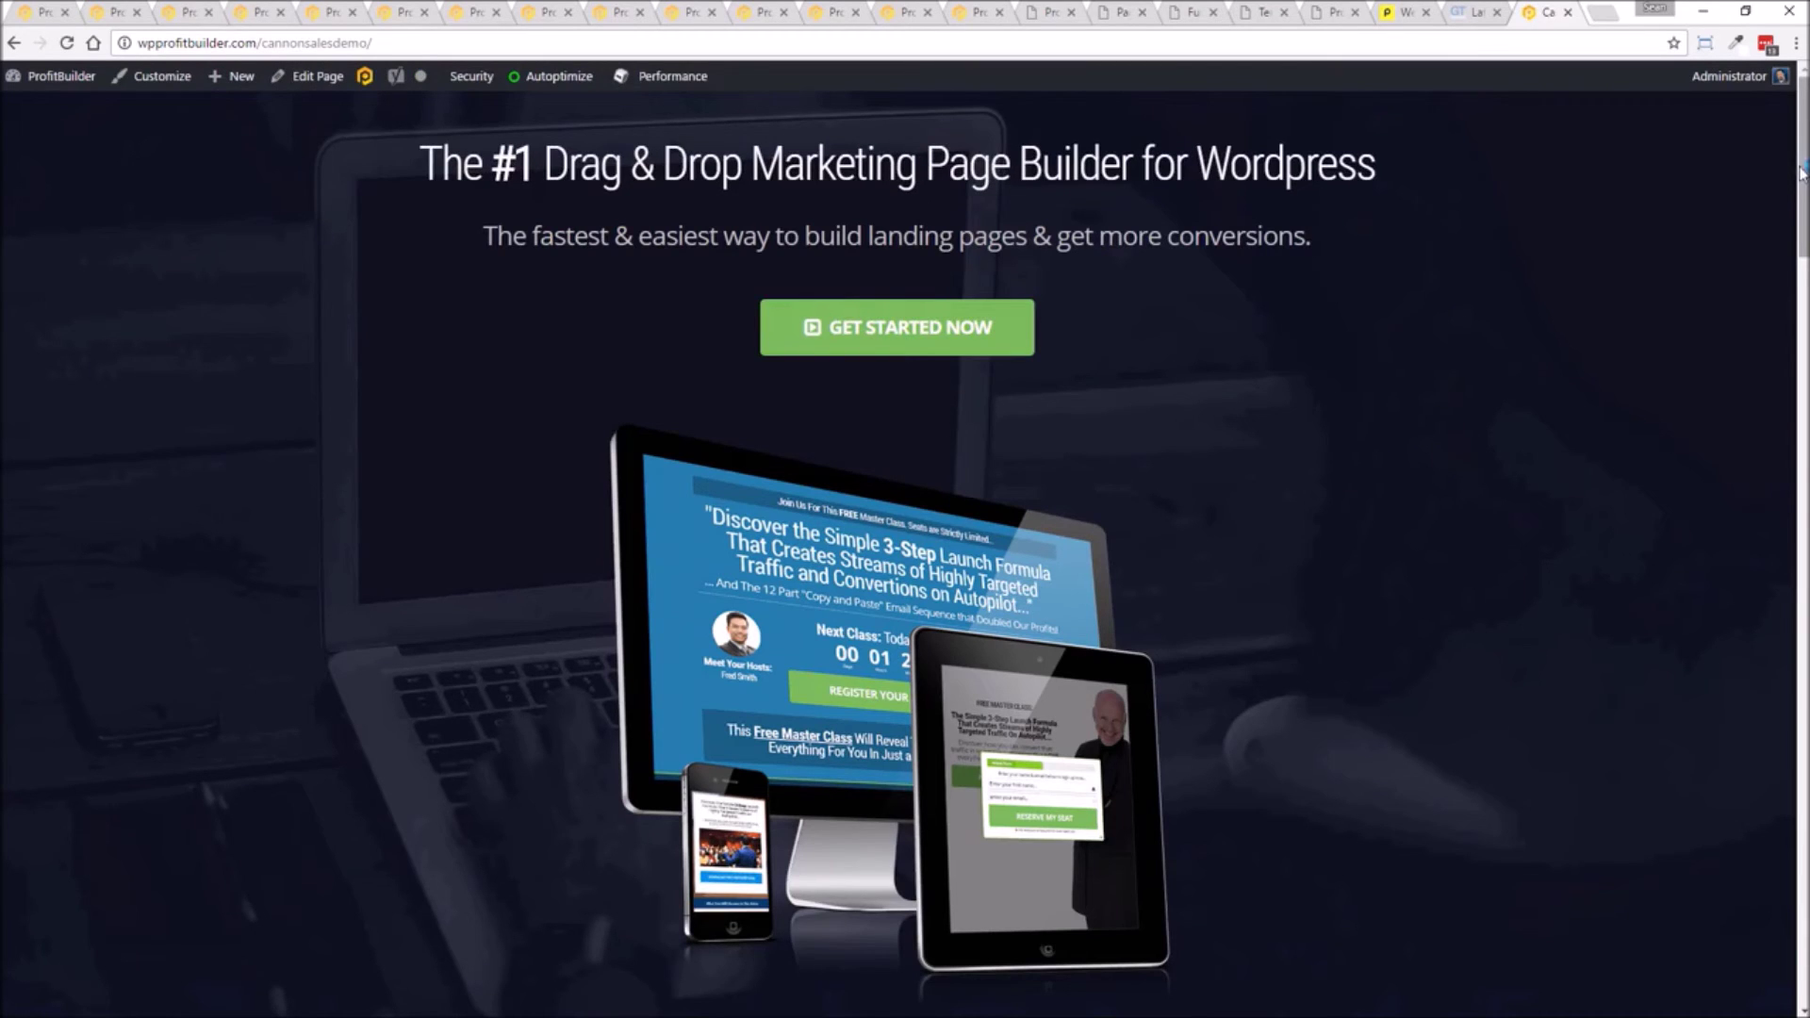
Look through the full length of the cannonsalesdemo sales page and return to its headline section.
drag(1800, 170, 1768, 973)
scroll(1768, 974, up, 20)
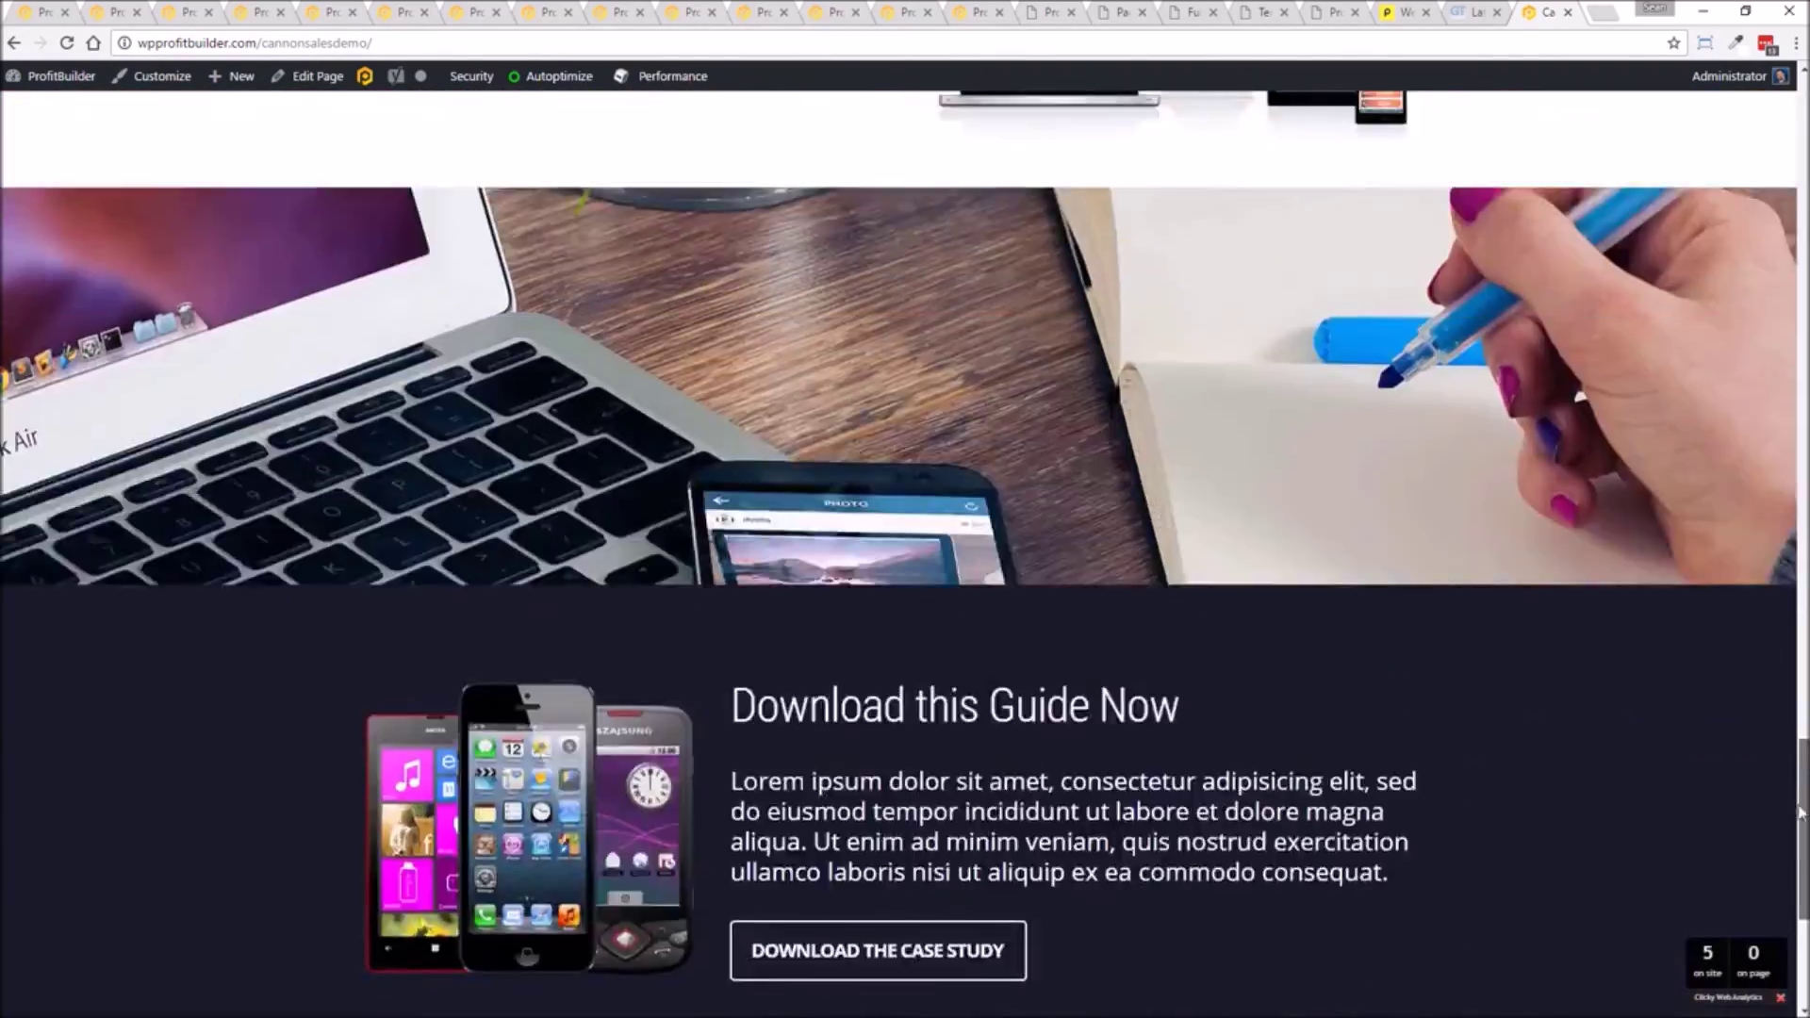
scroll(1788, 311, down, 7)
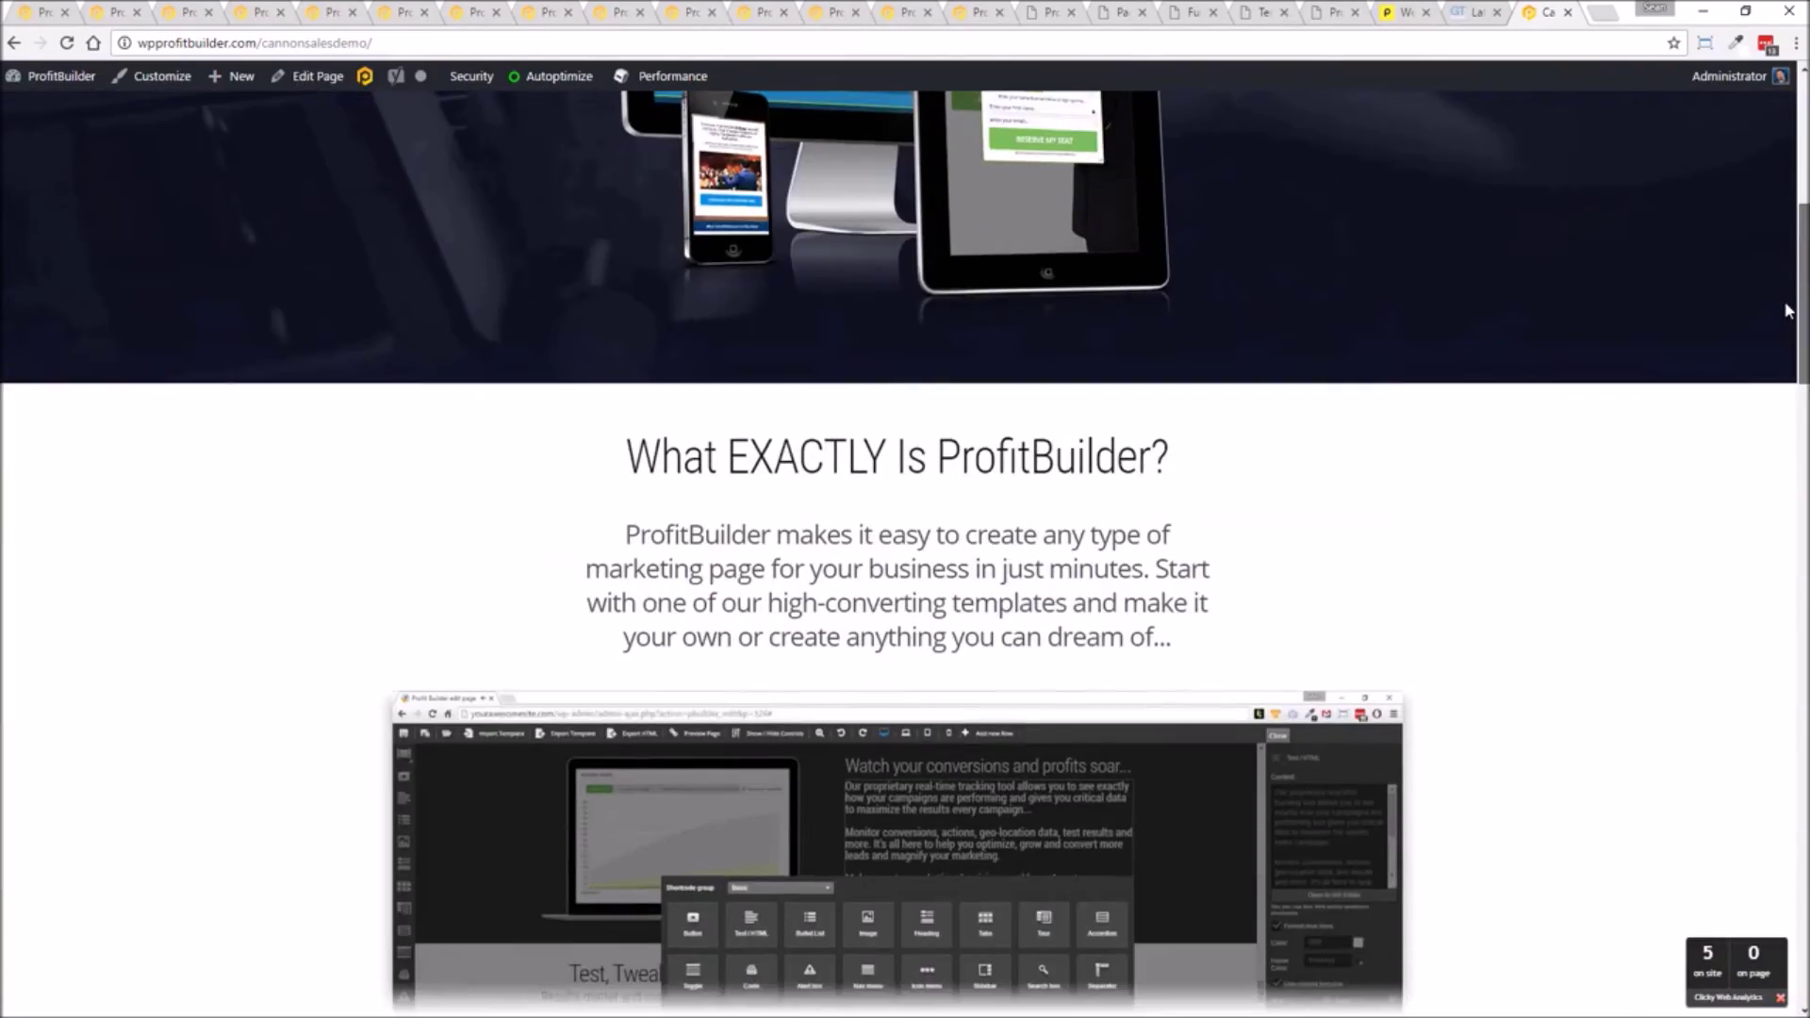
scroll(1788, 311, down, 20)
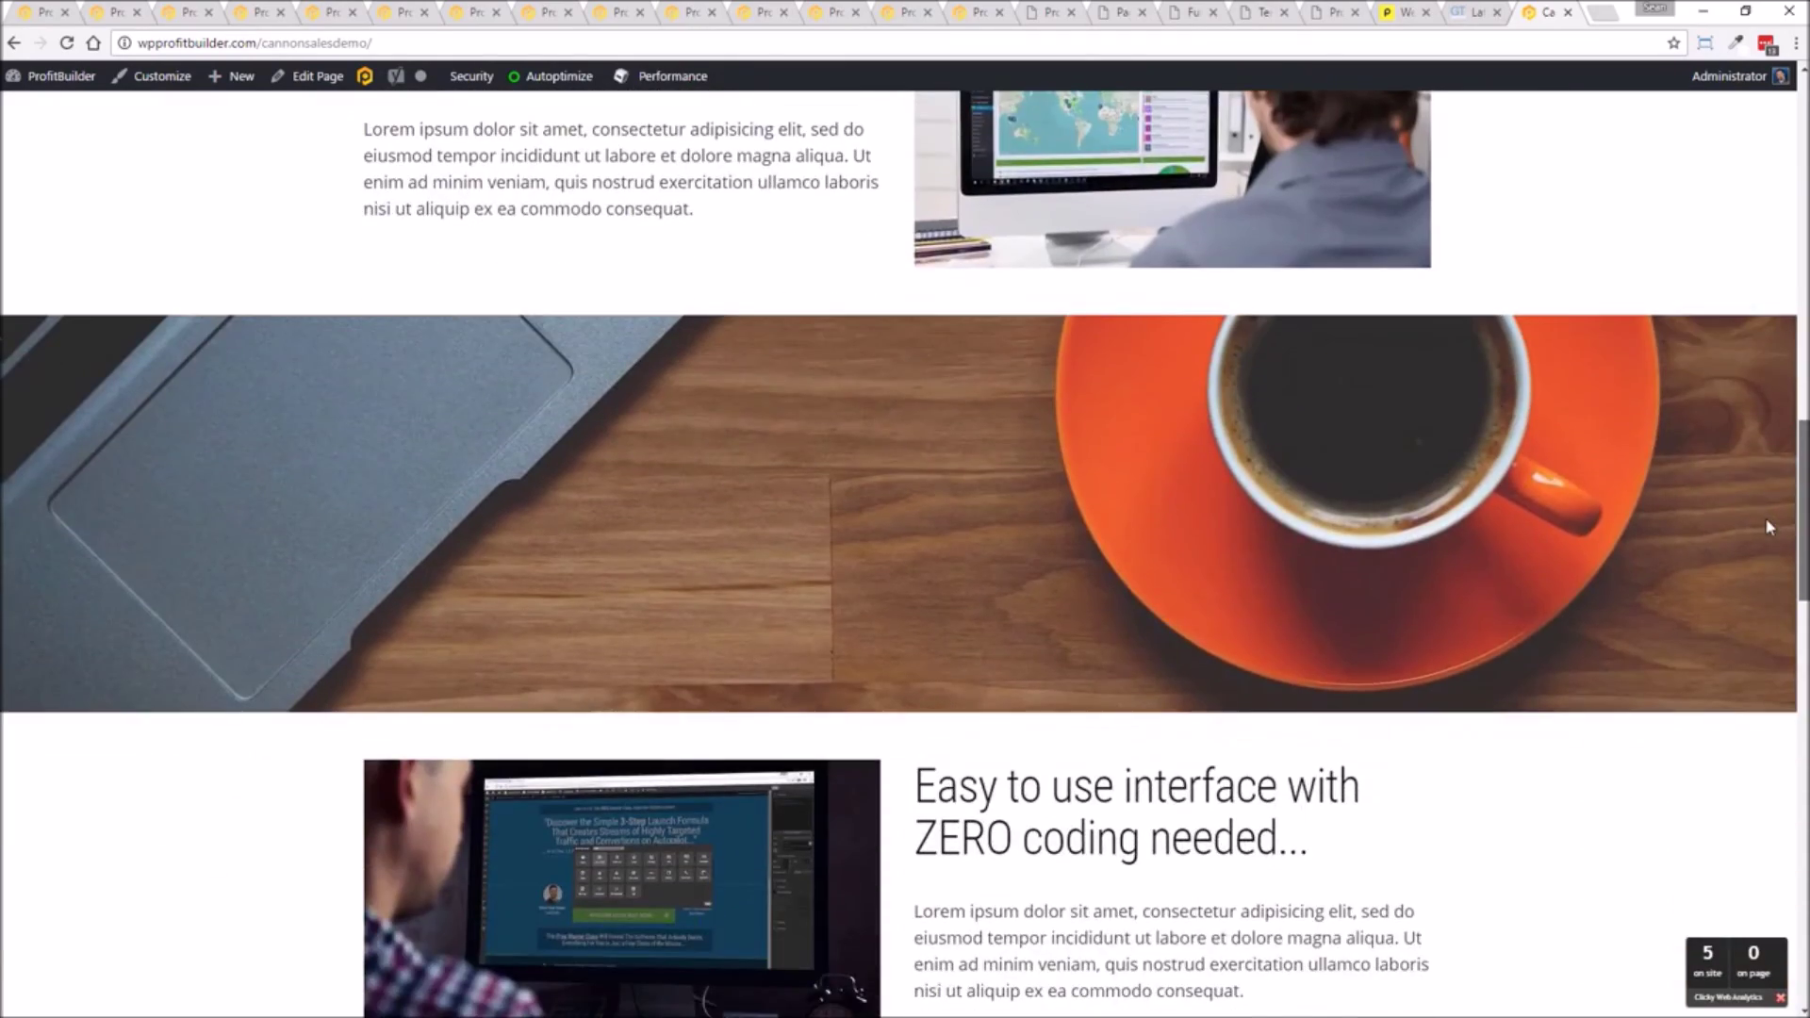
scroll(1782, 730, down, 12)
scroll(1765, 784, up, 20)
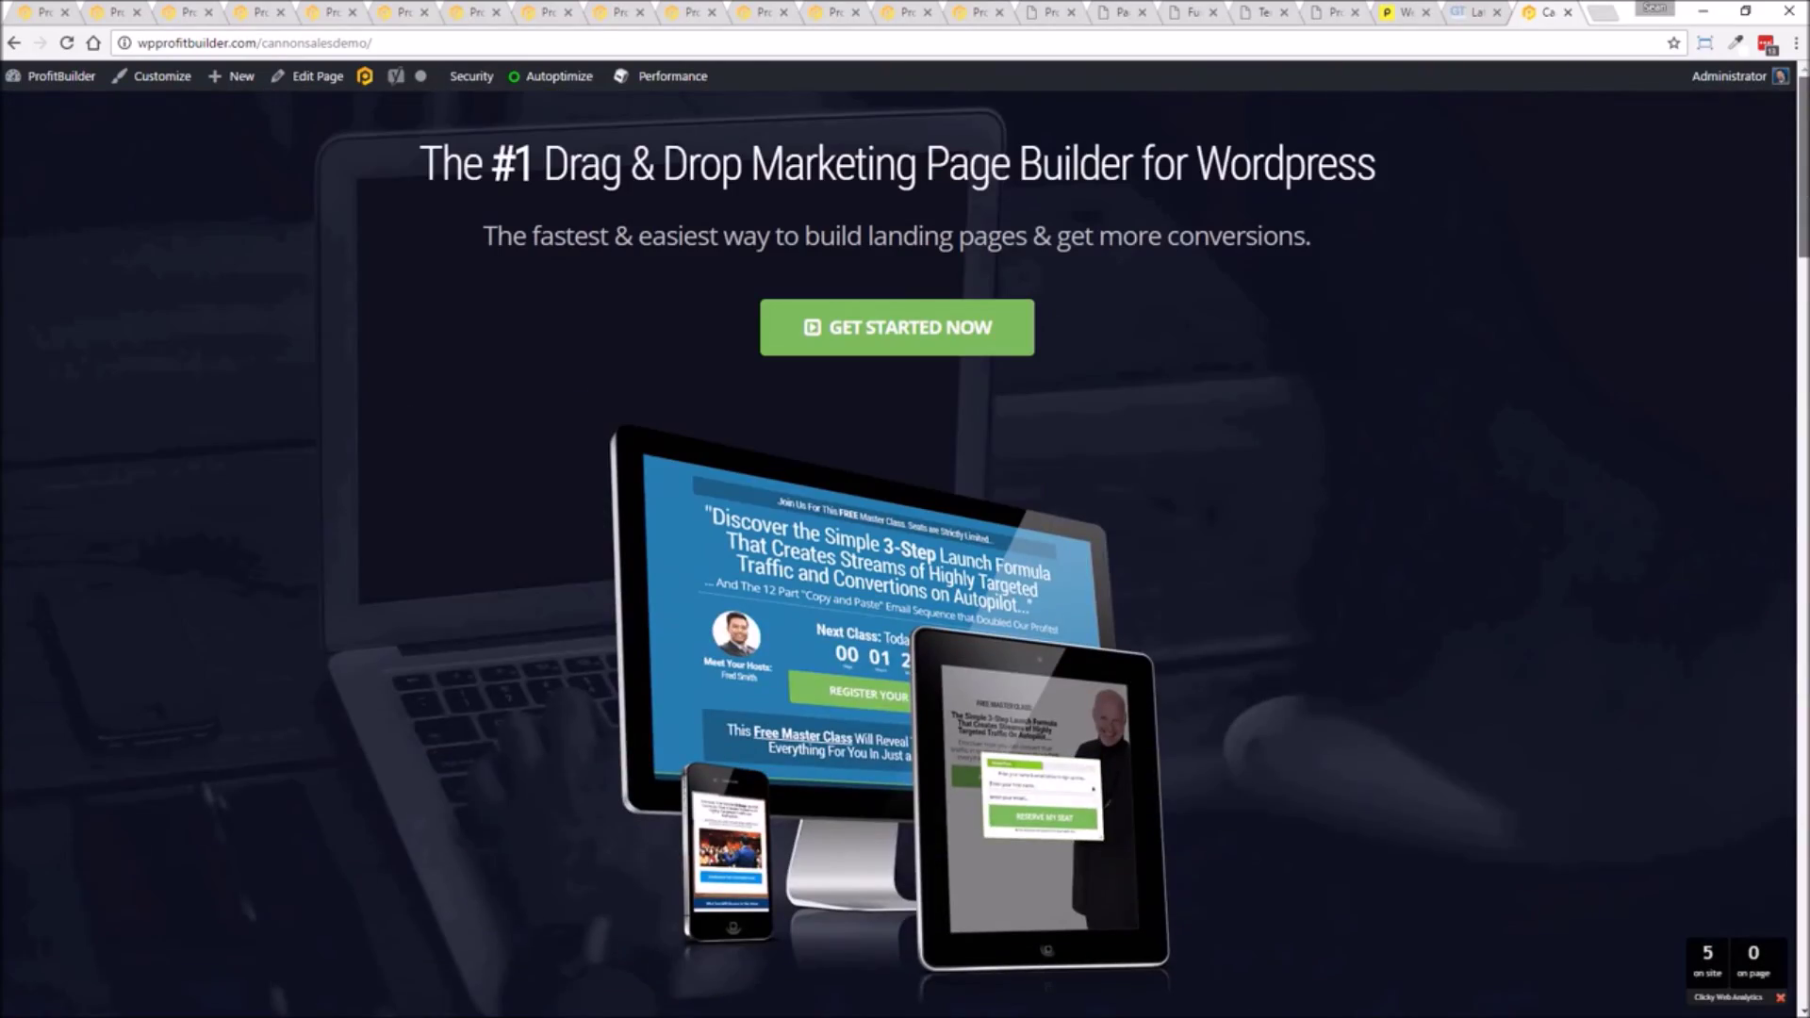
click(1410, 12)
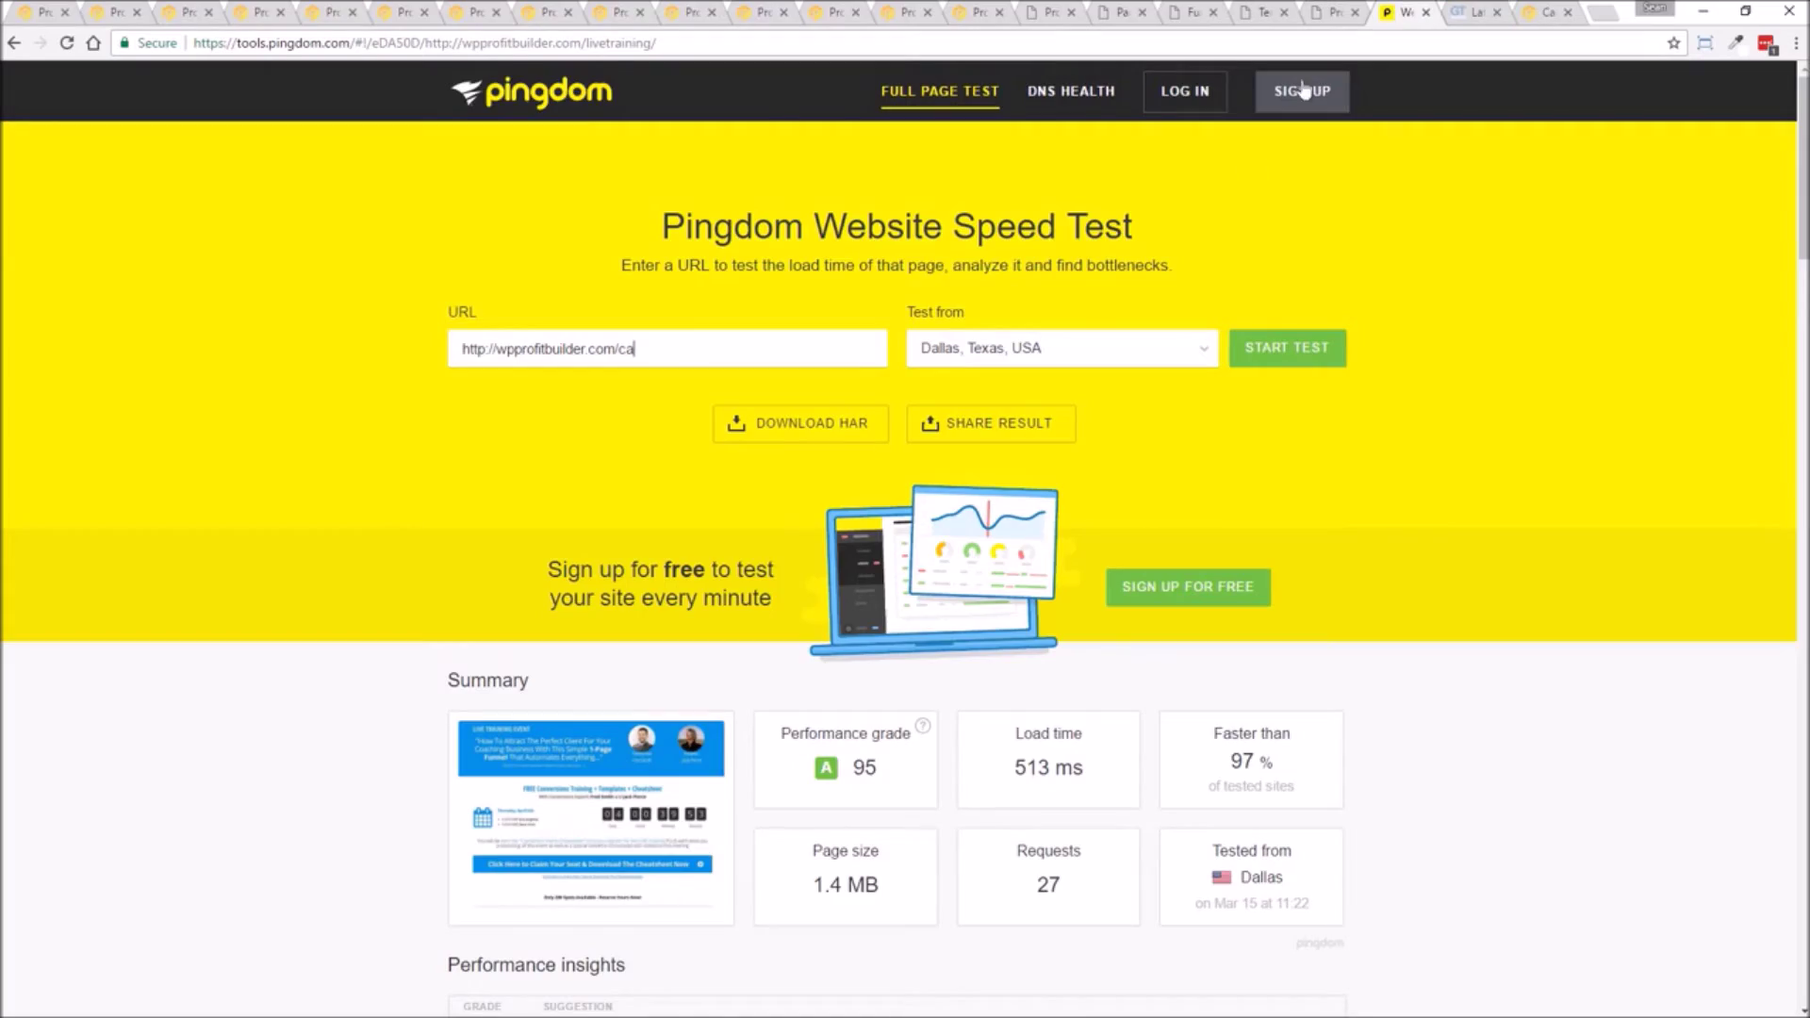
triple_click(667, 350)
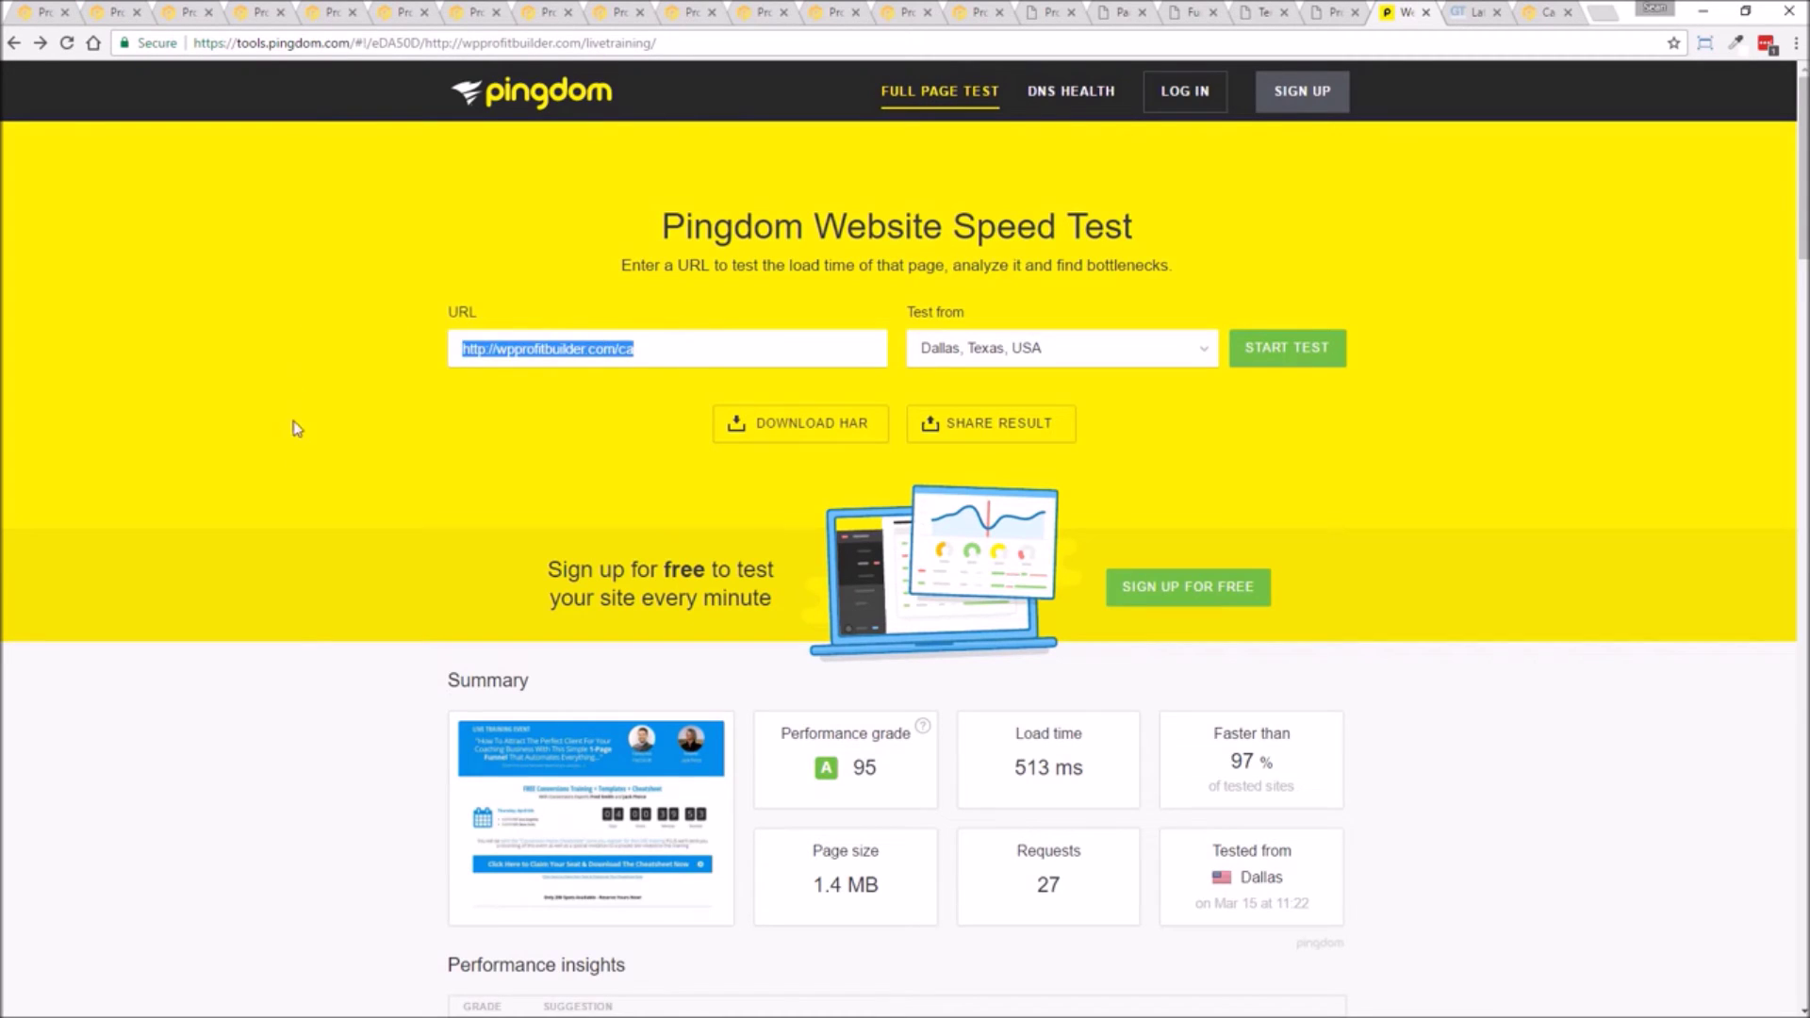
text(http://wpprofitbuilder.com/cannonsalesdemo/)
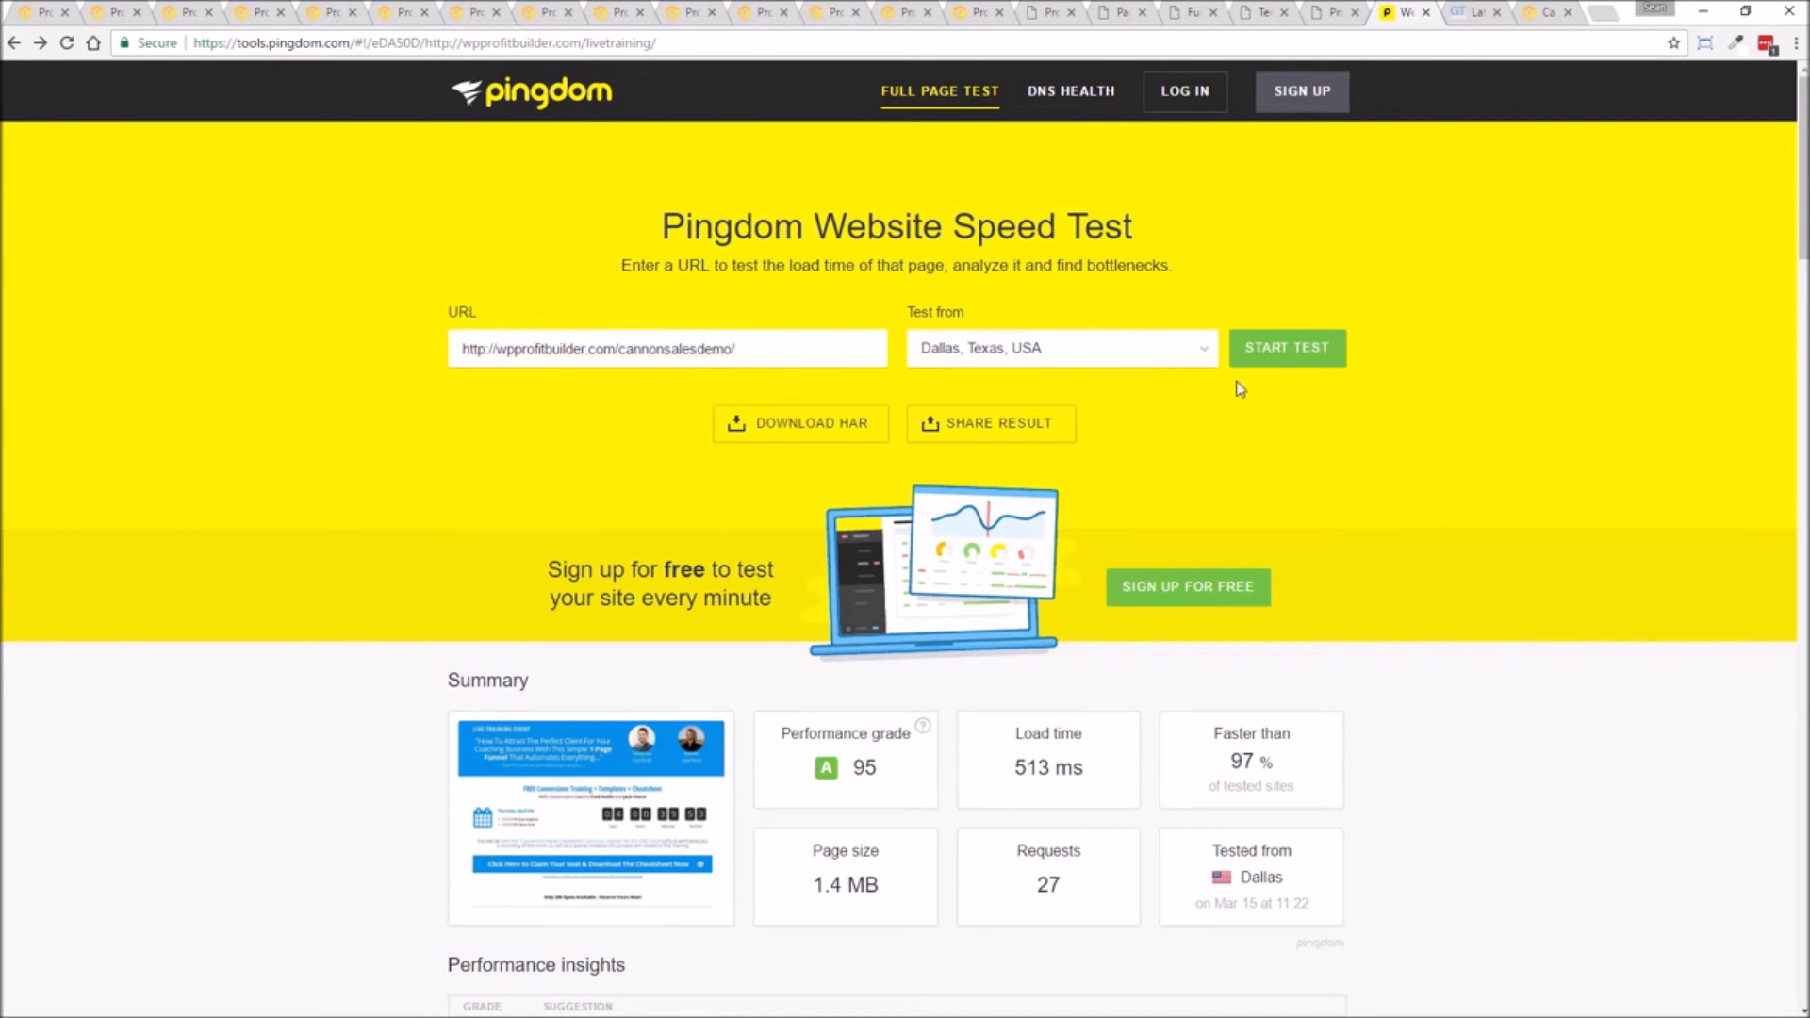
click(1282, 350)
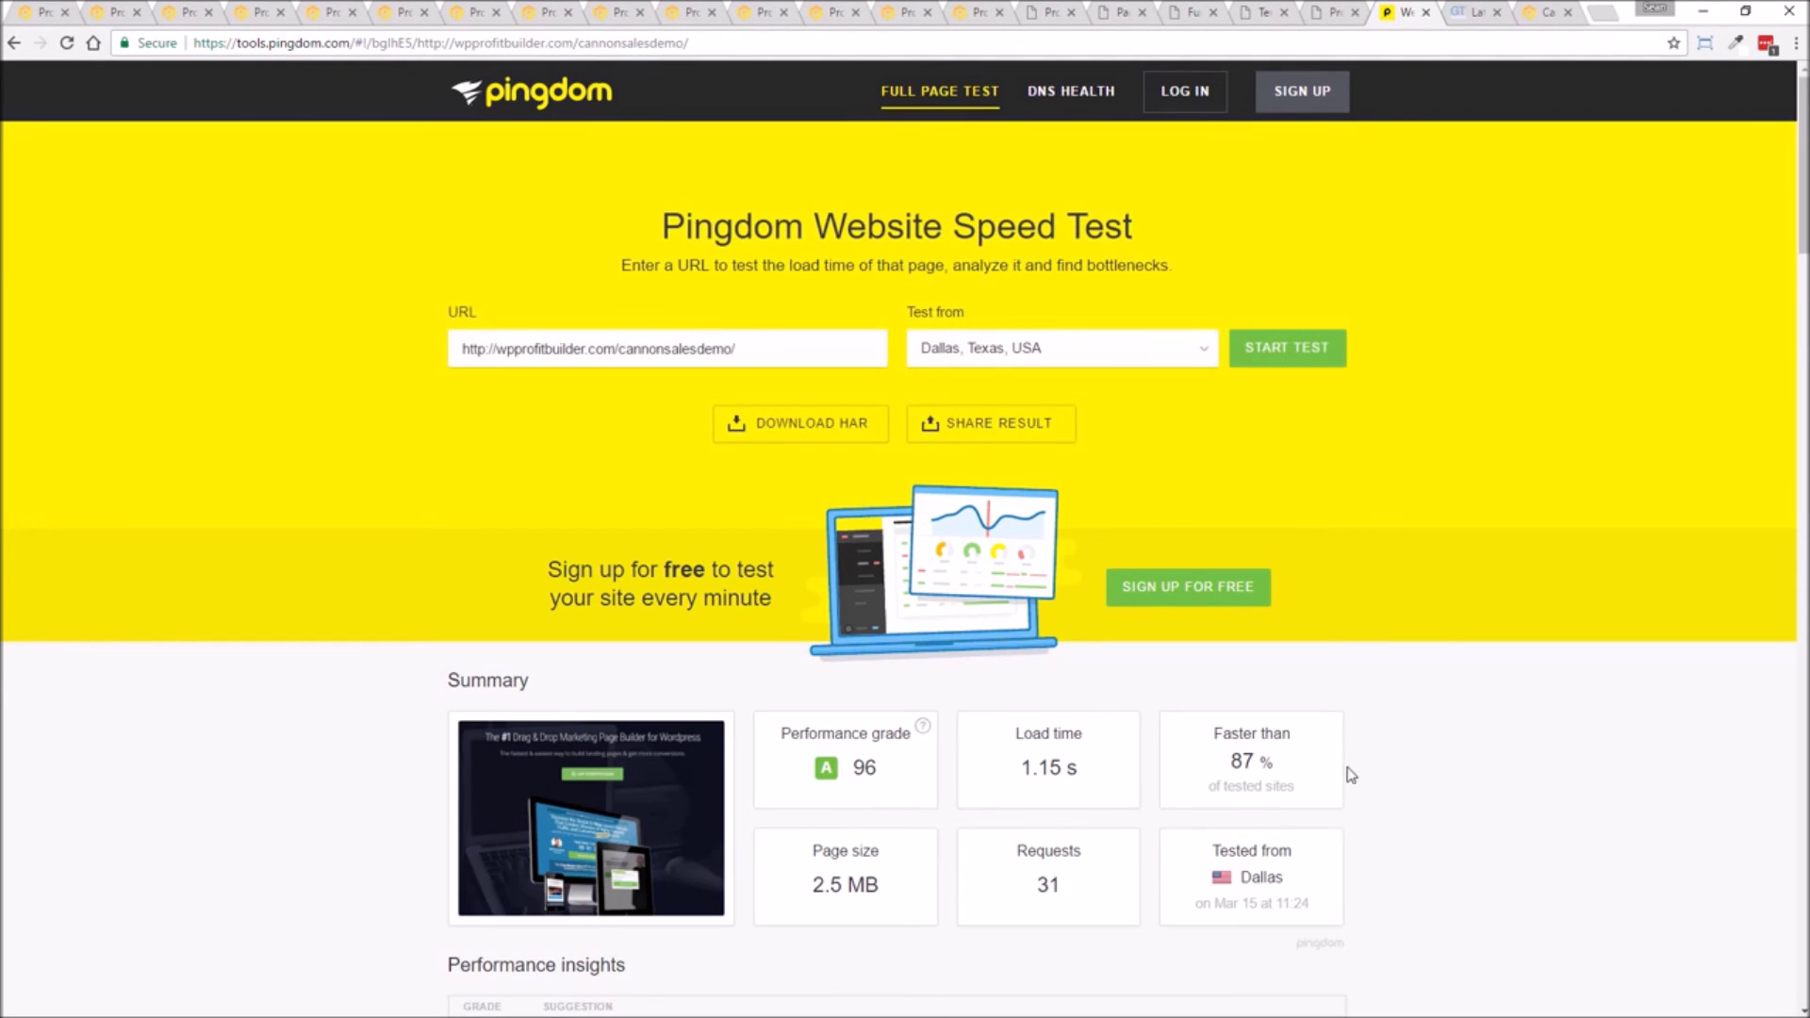
drag(1080, 768, 1012, 773)
drag(1221, 759, 1300, 759)
click(1495, 742)
Review the open Hungry Leads sales, contest video opt-in and full-screen splash pages, and view the ProfitBuilder Templates library.
click(118, 11)
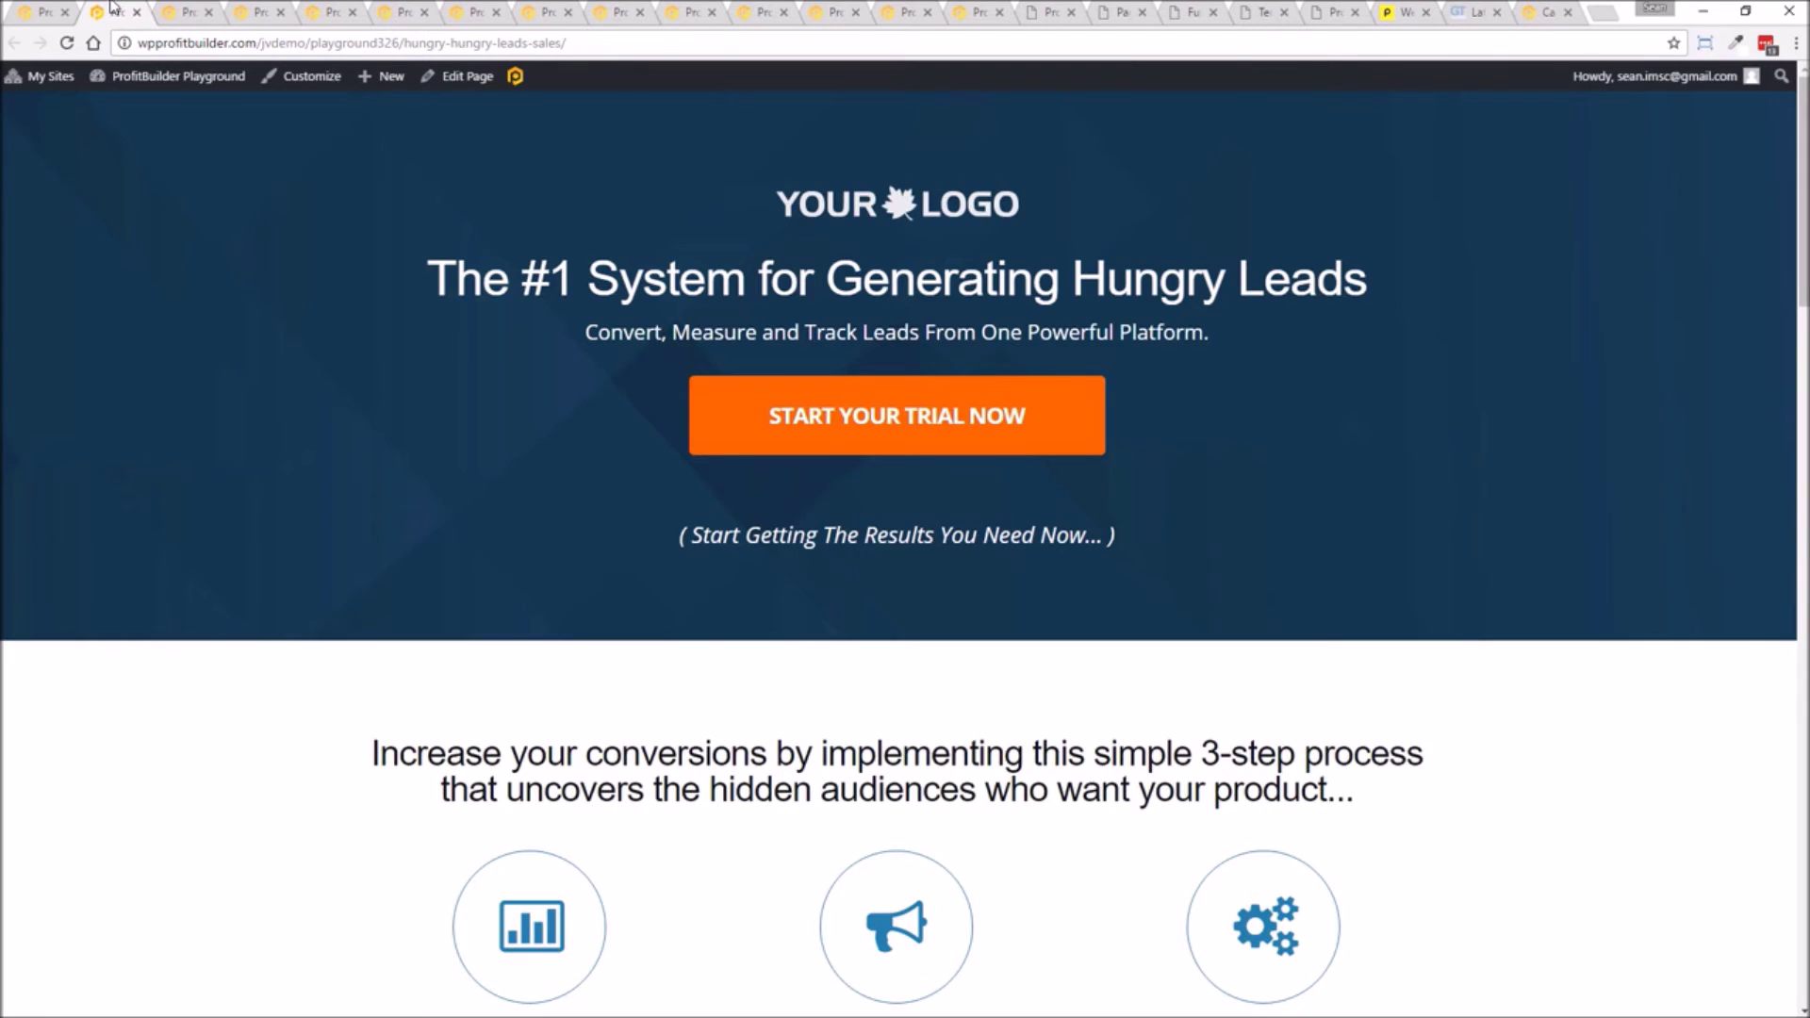
click(199, 12)
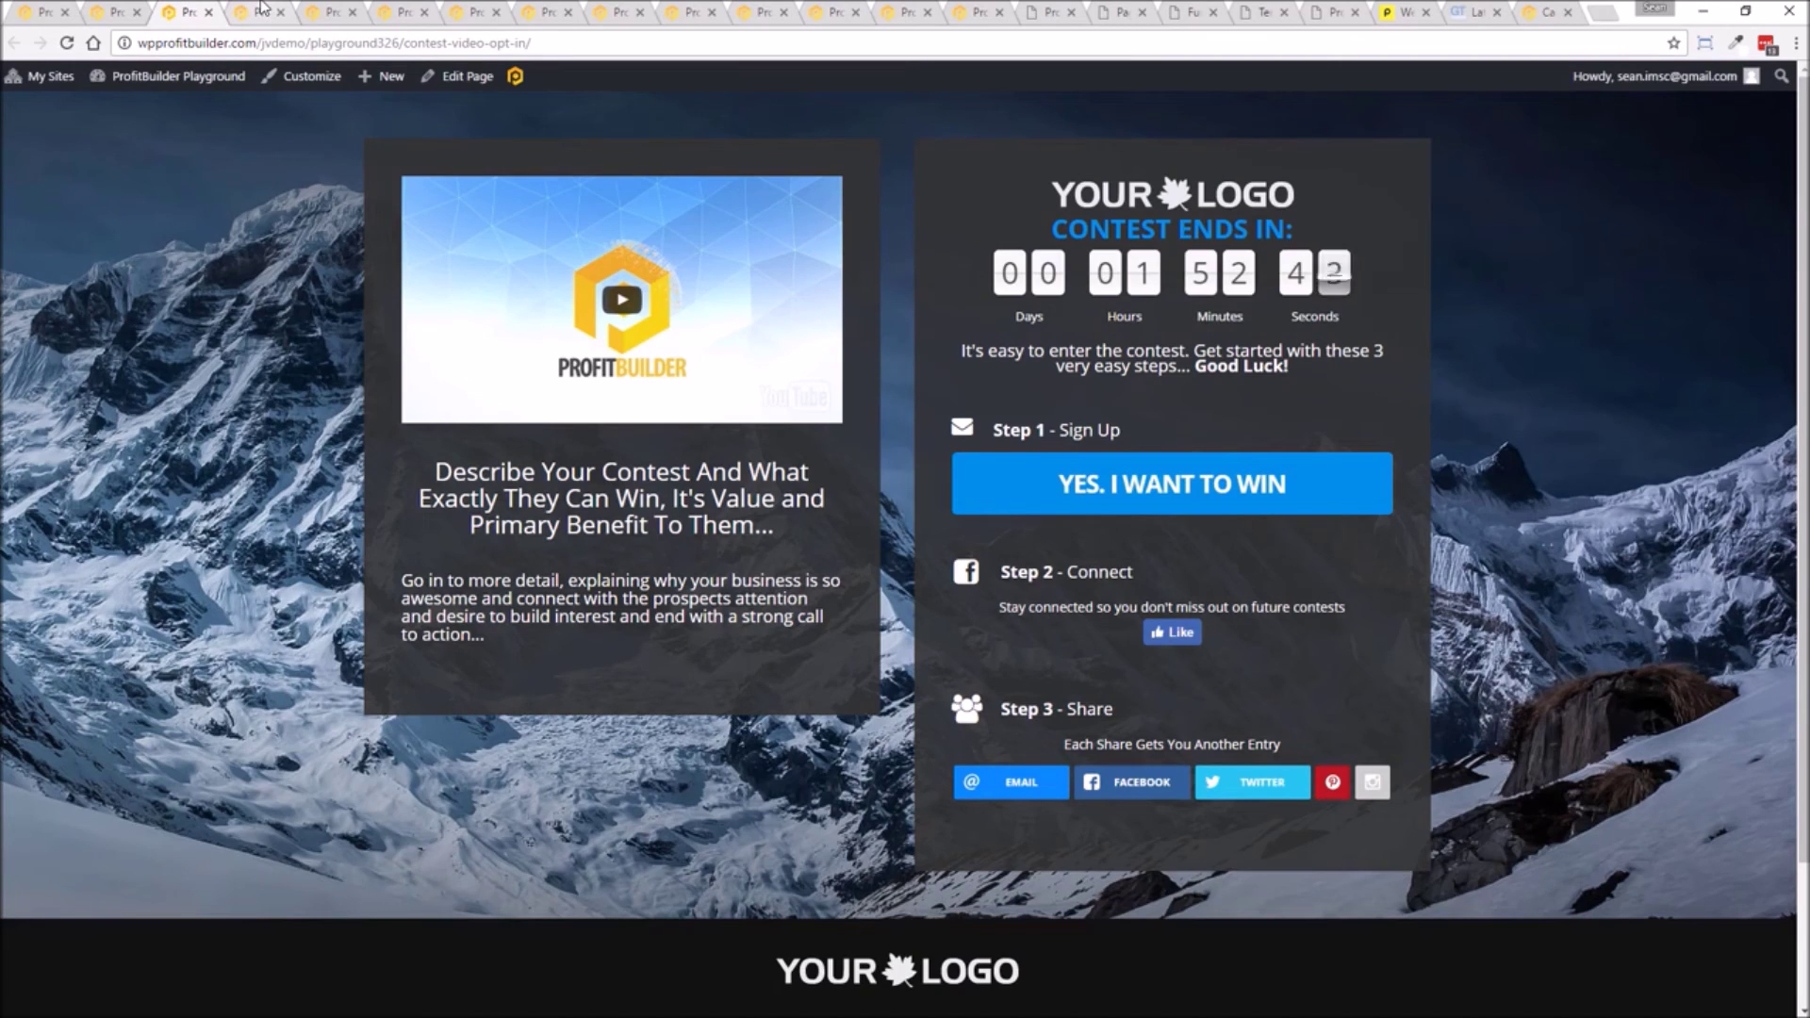
click(261, 9)
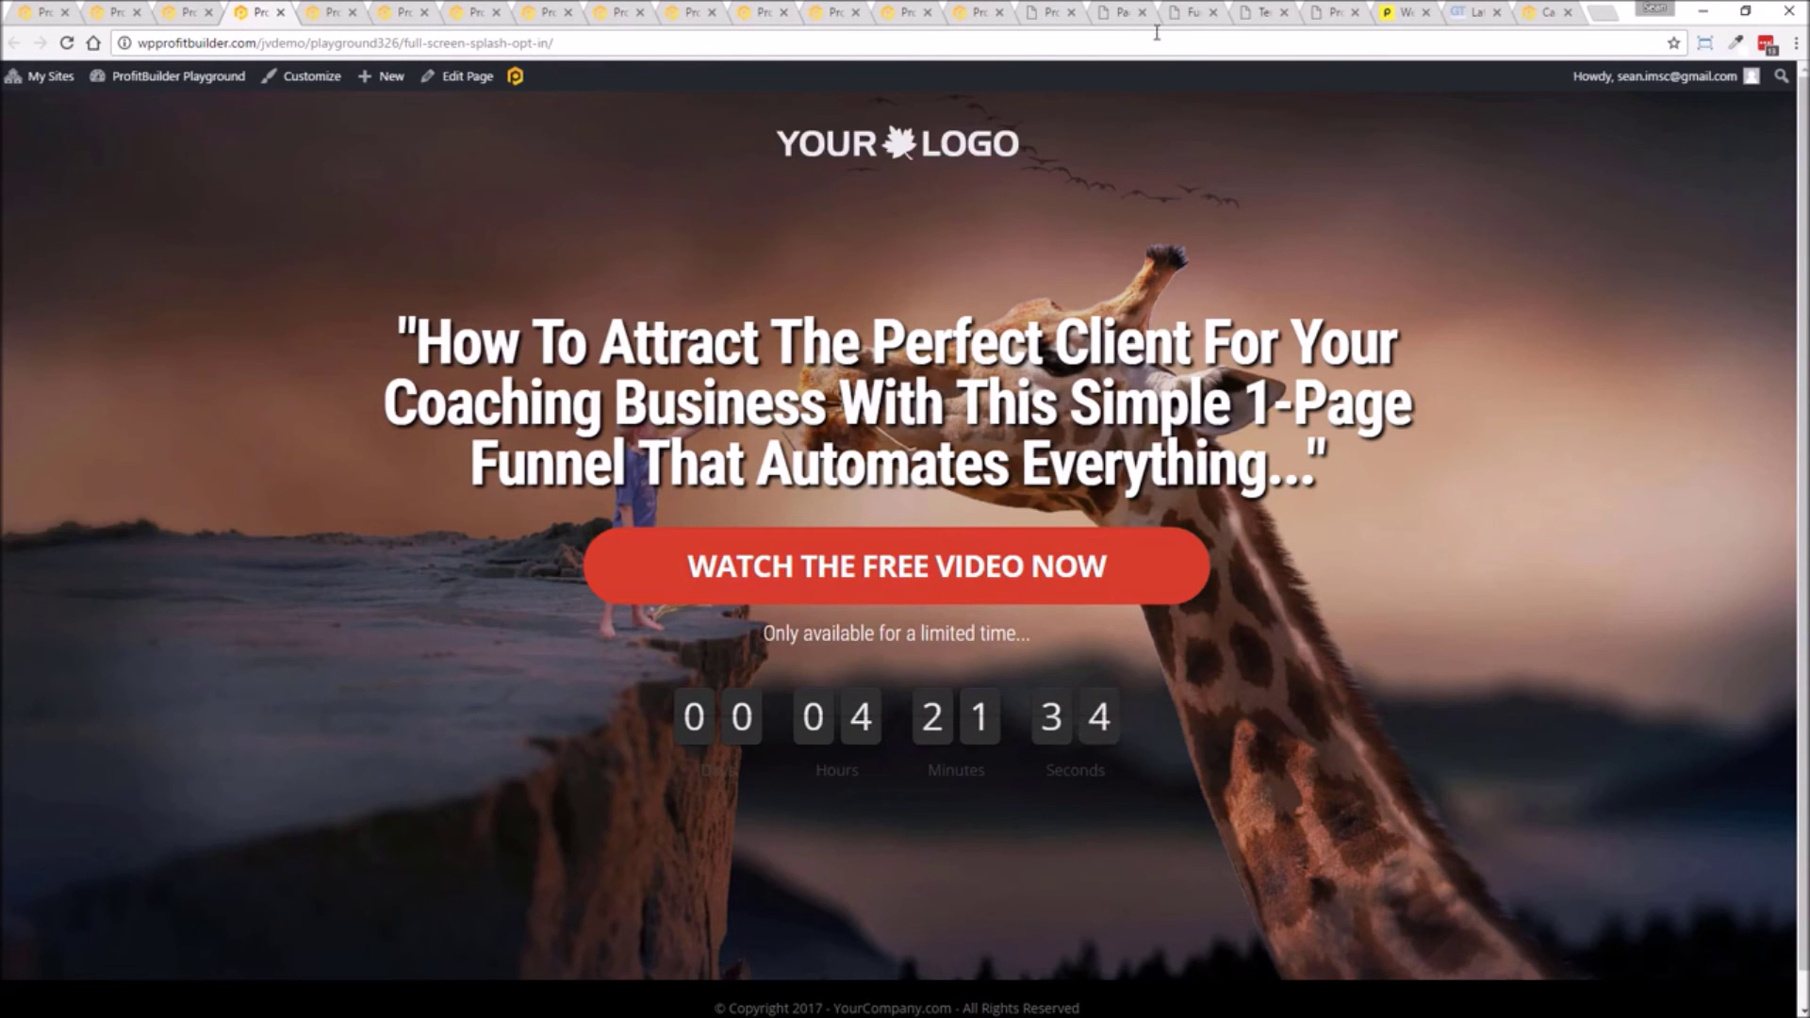
click(1109, 9)
click(1267, 9)
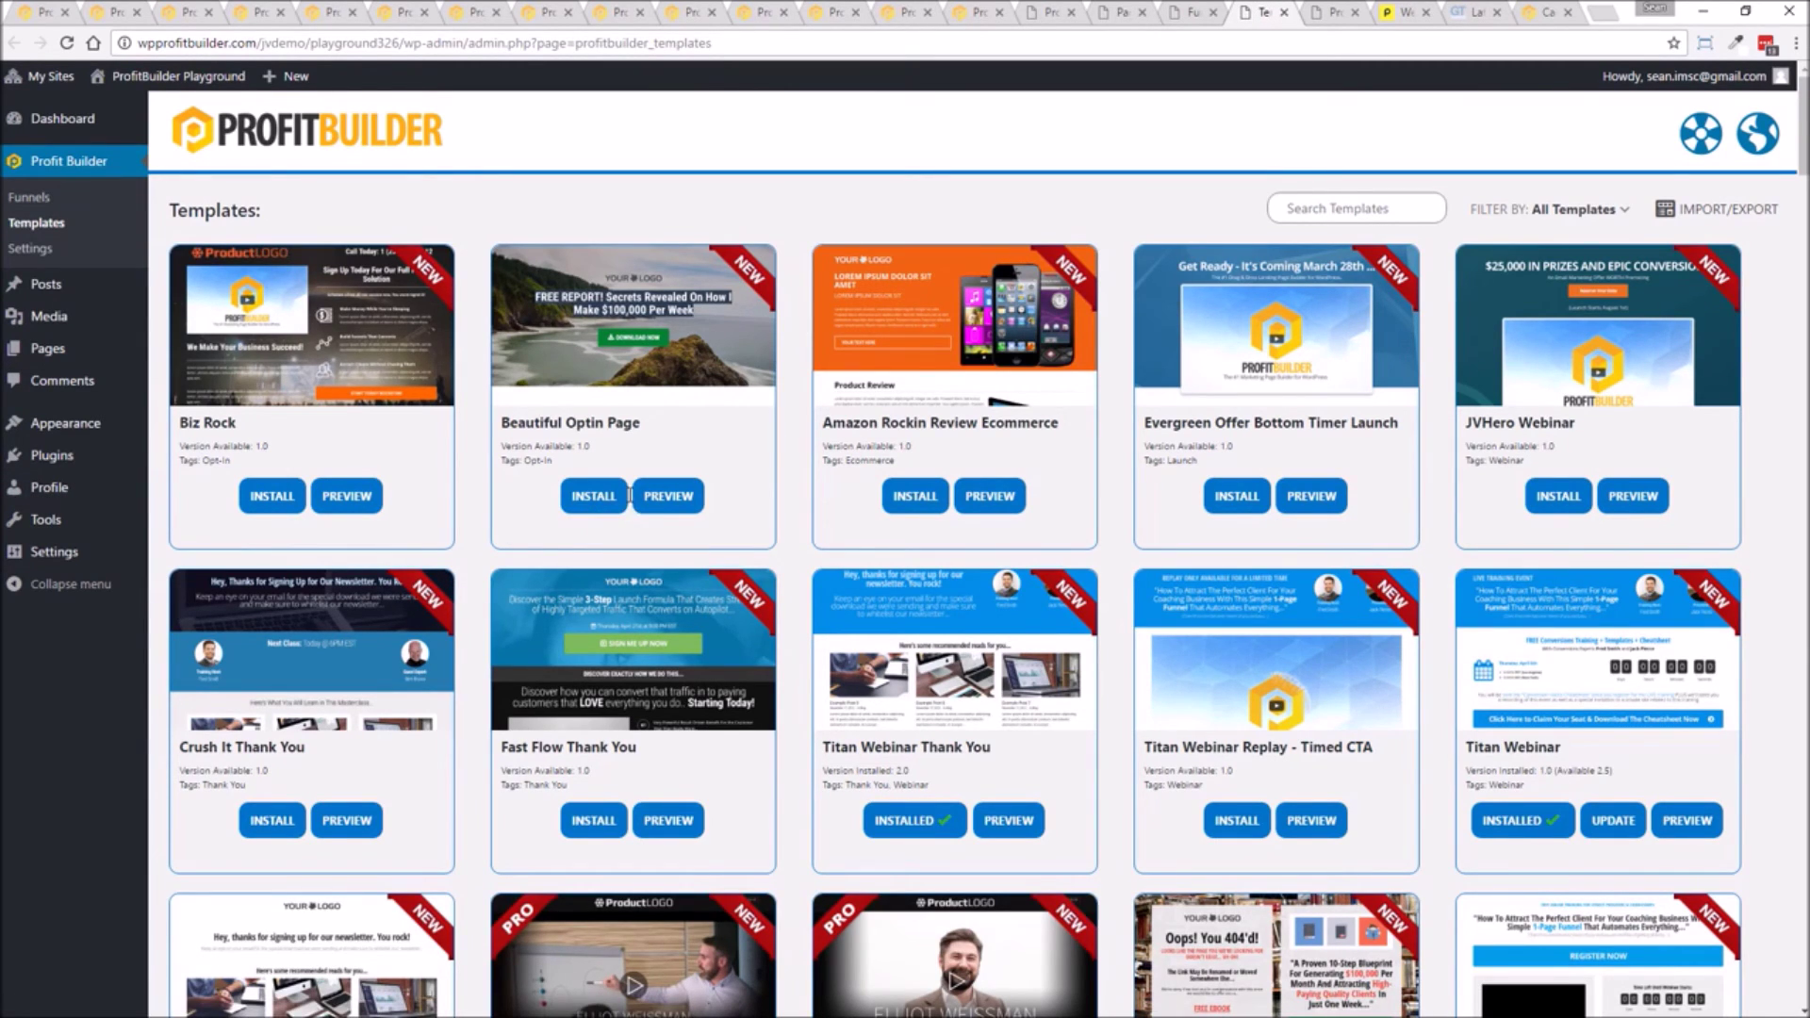
Look over the restaurant, real estate, masterclass and gym demo pages, dismissing the real estate page's quote popup.
click(921, 10)
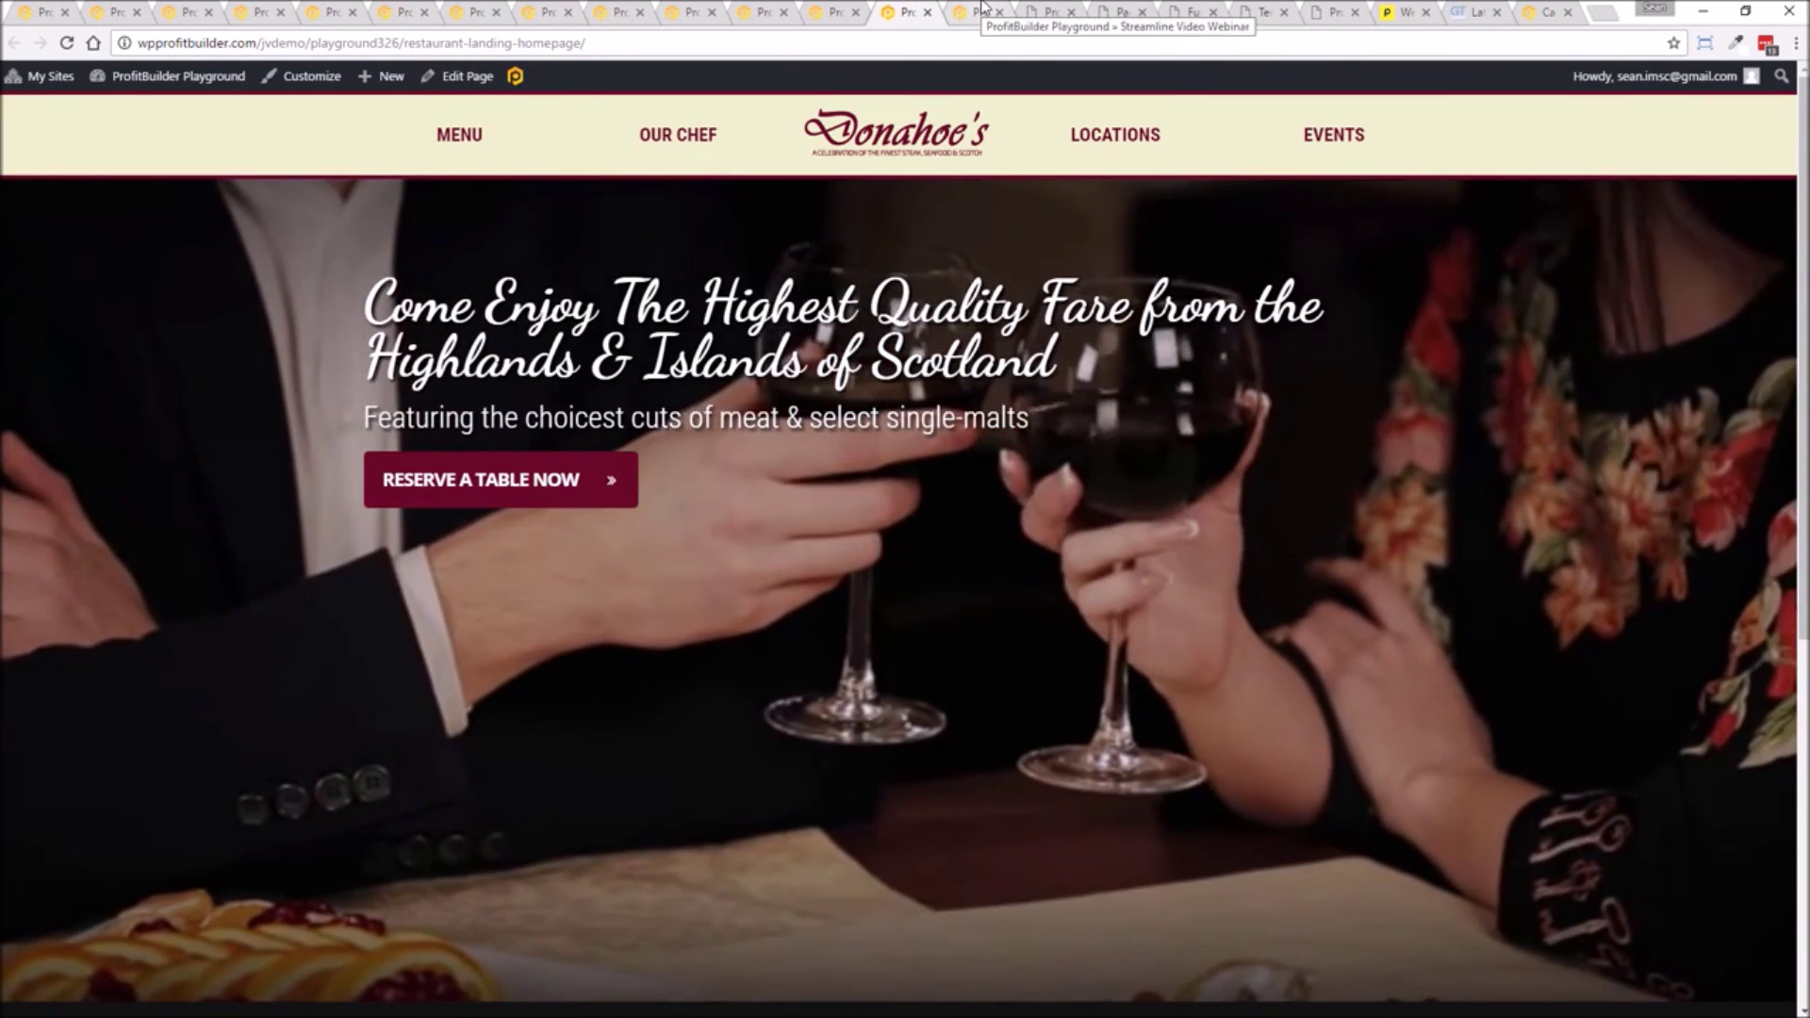
click(980, 10)
click(816, 9)
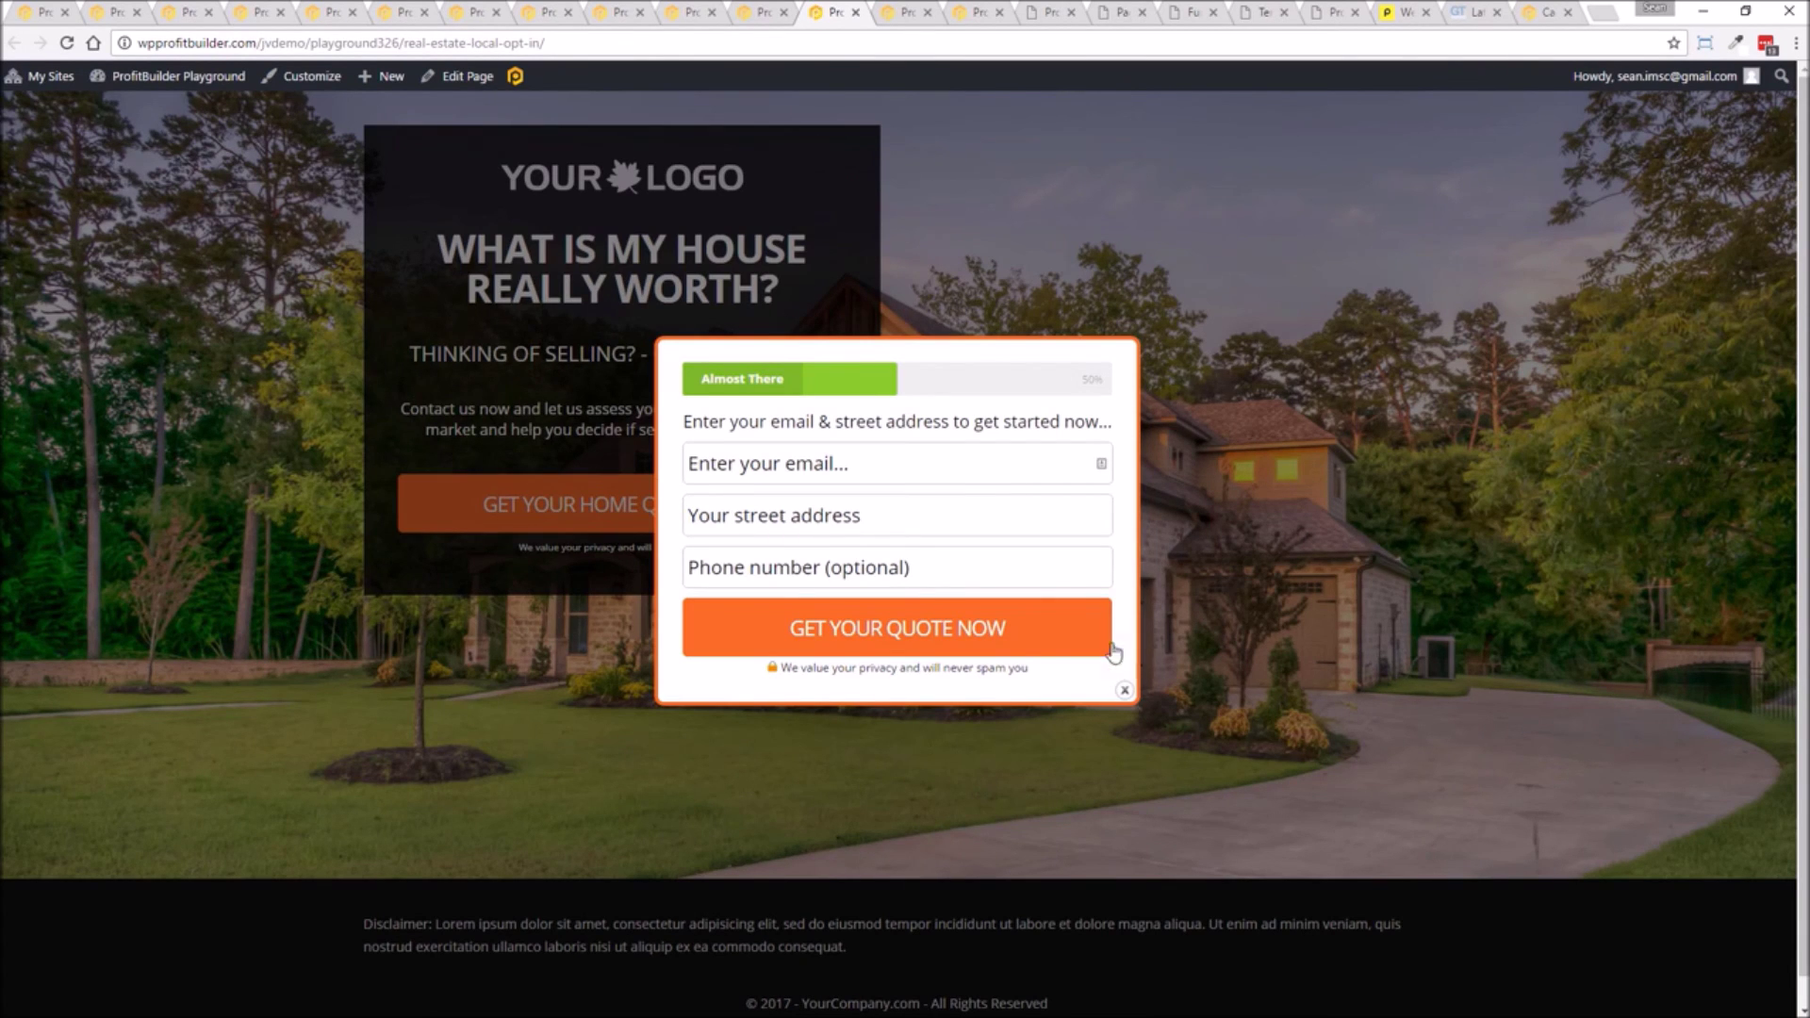
click(1123, 689)
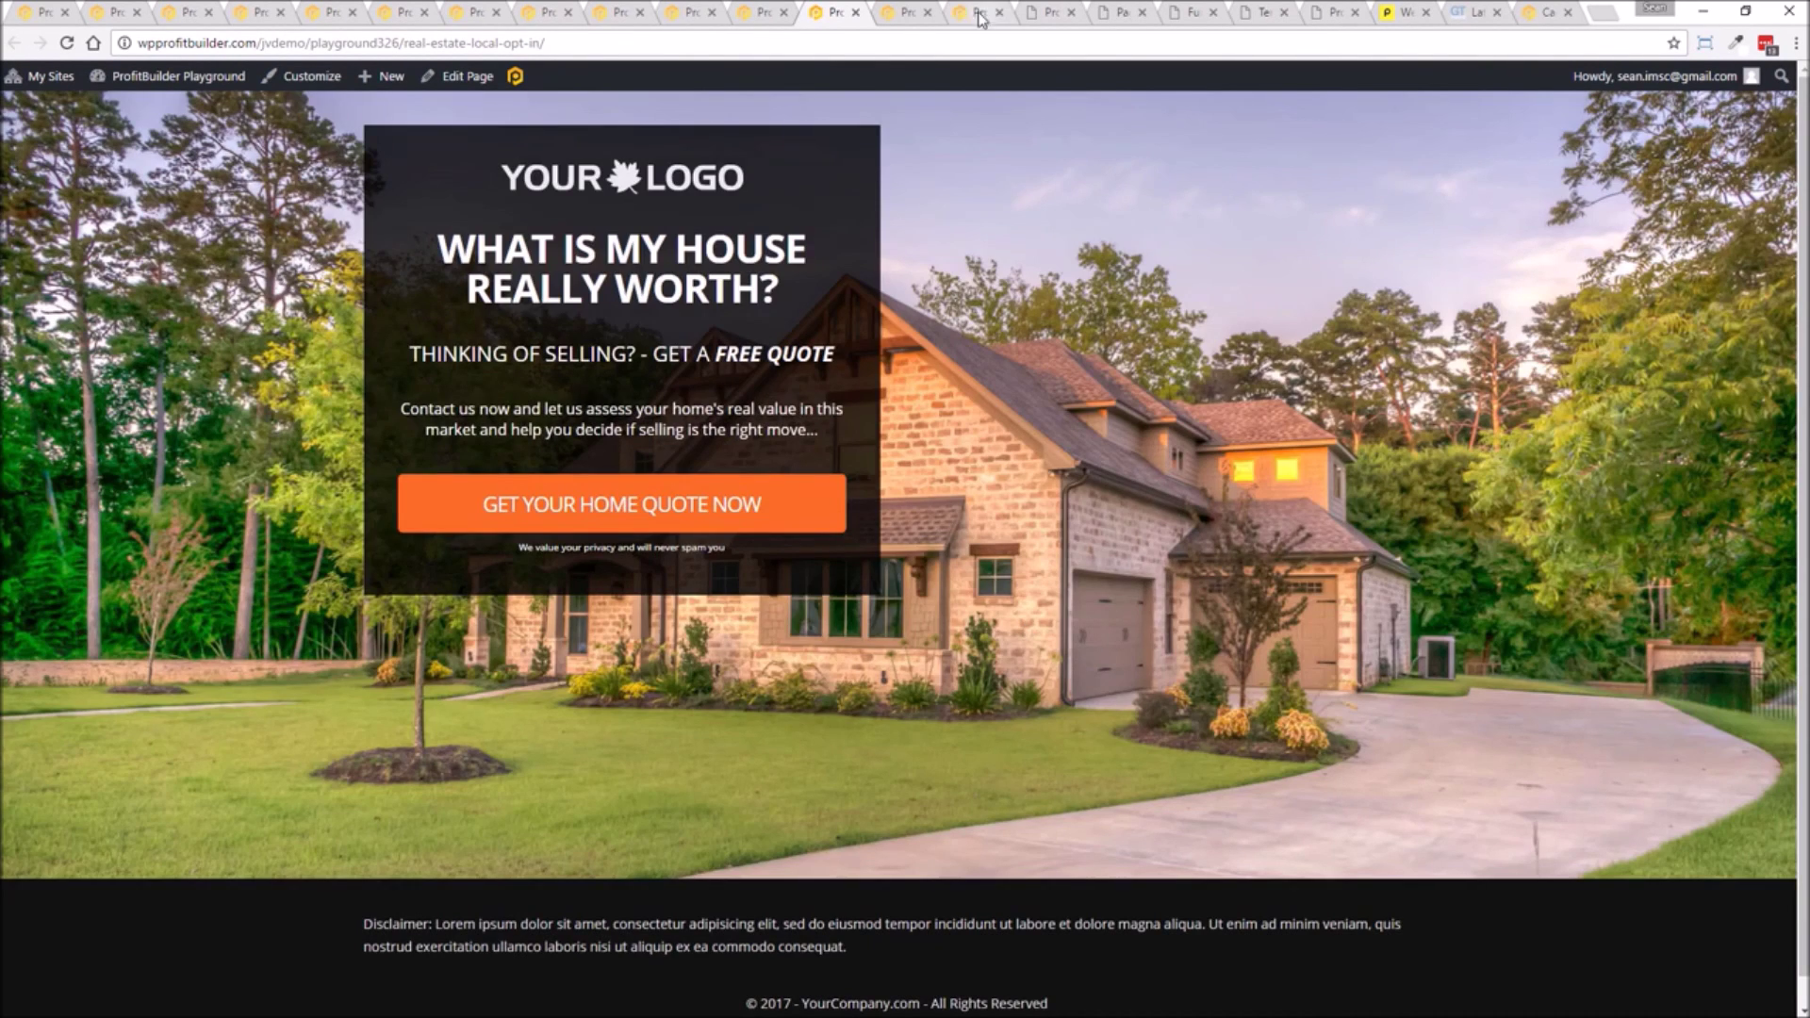
click(672, 10)
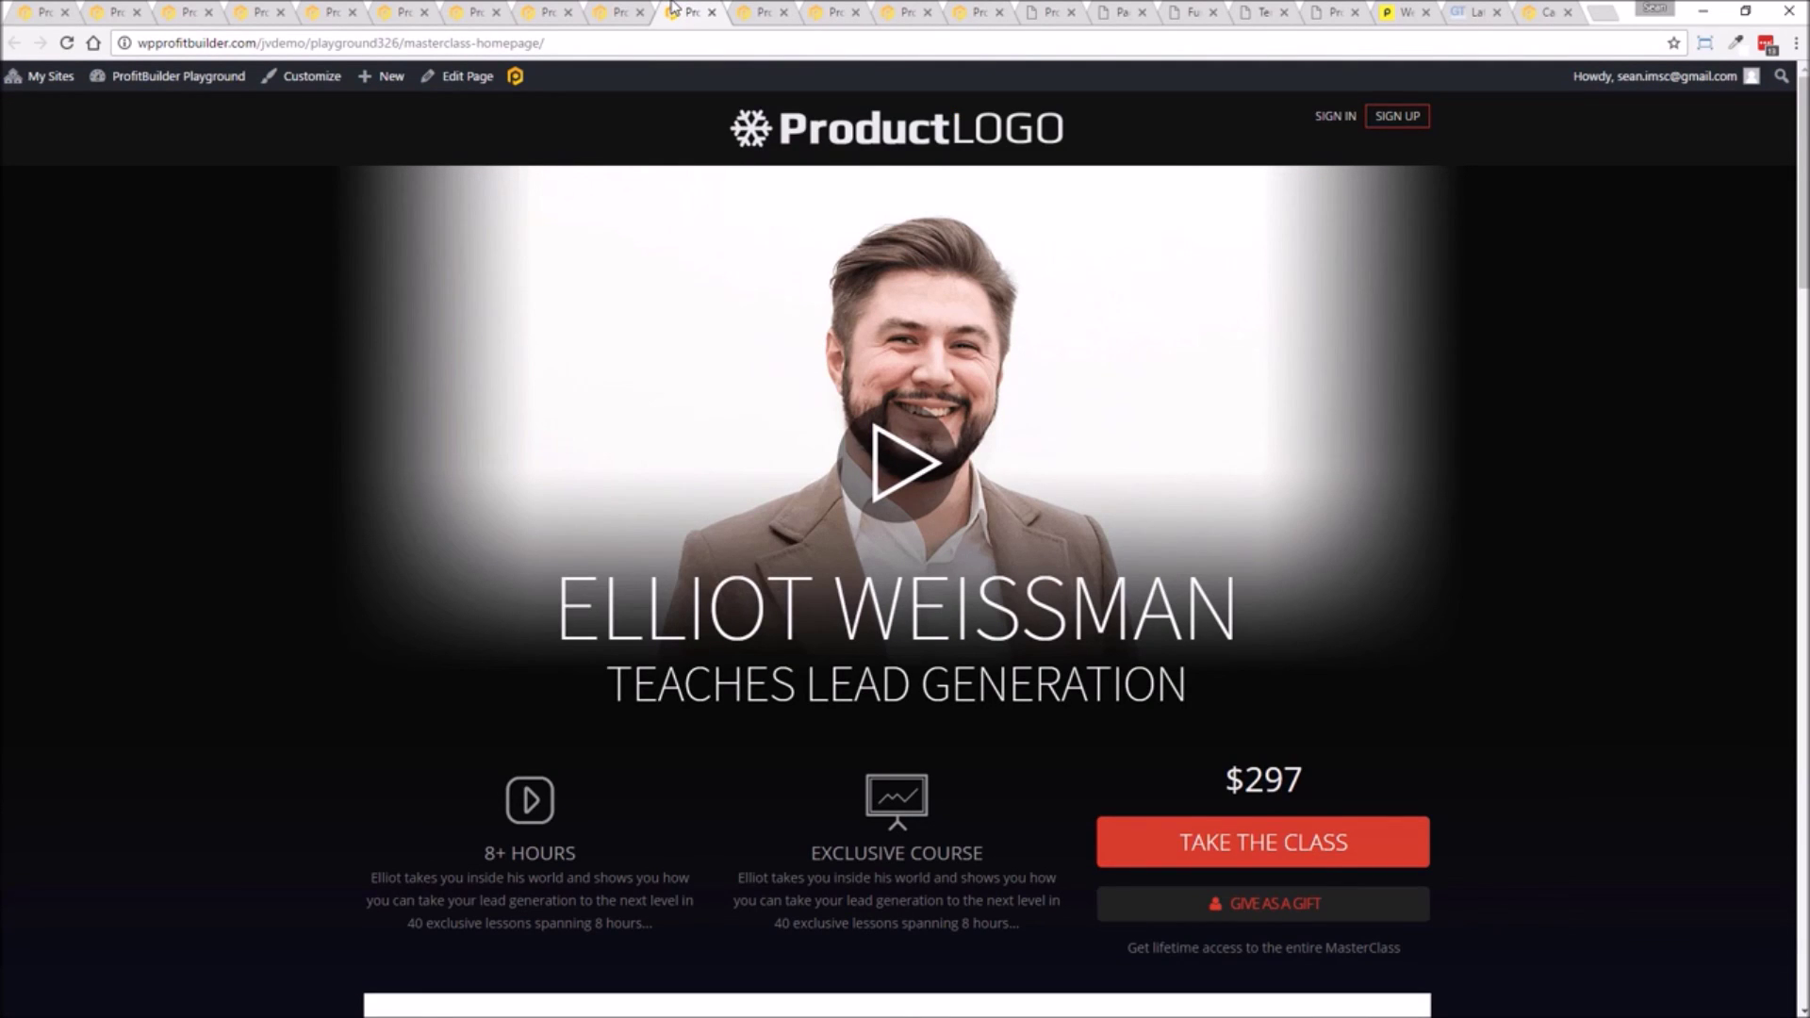
click(622, 11)
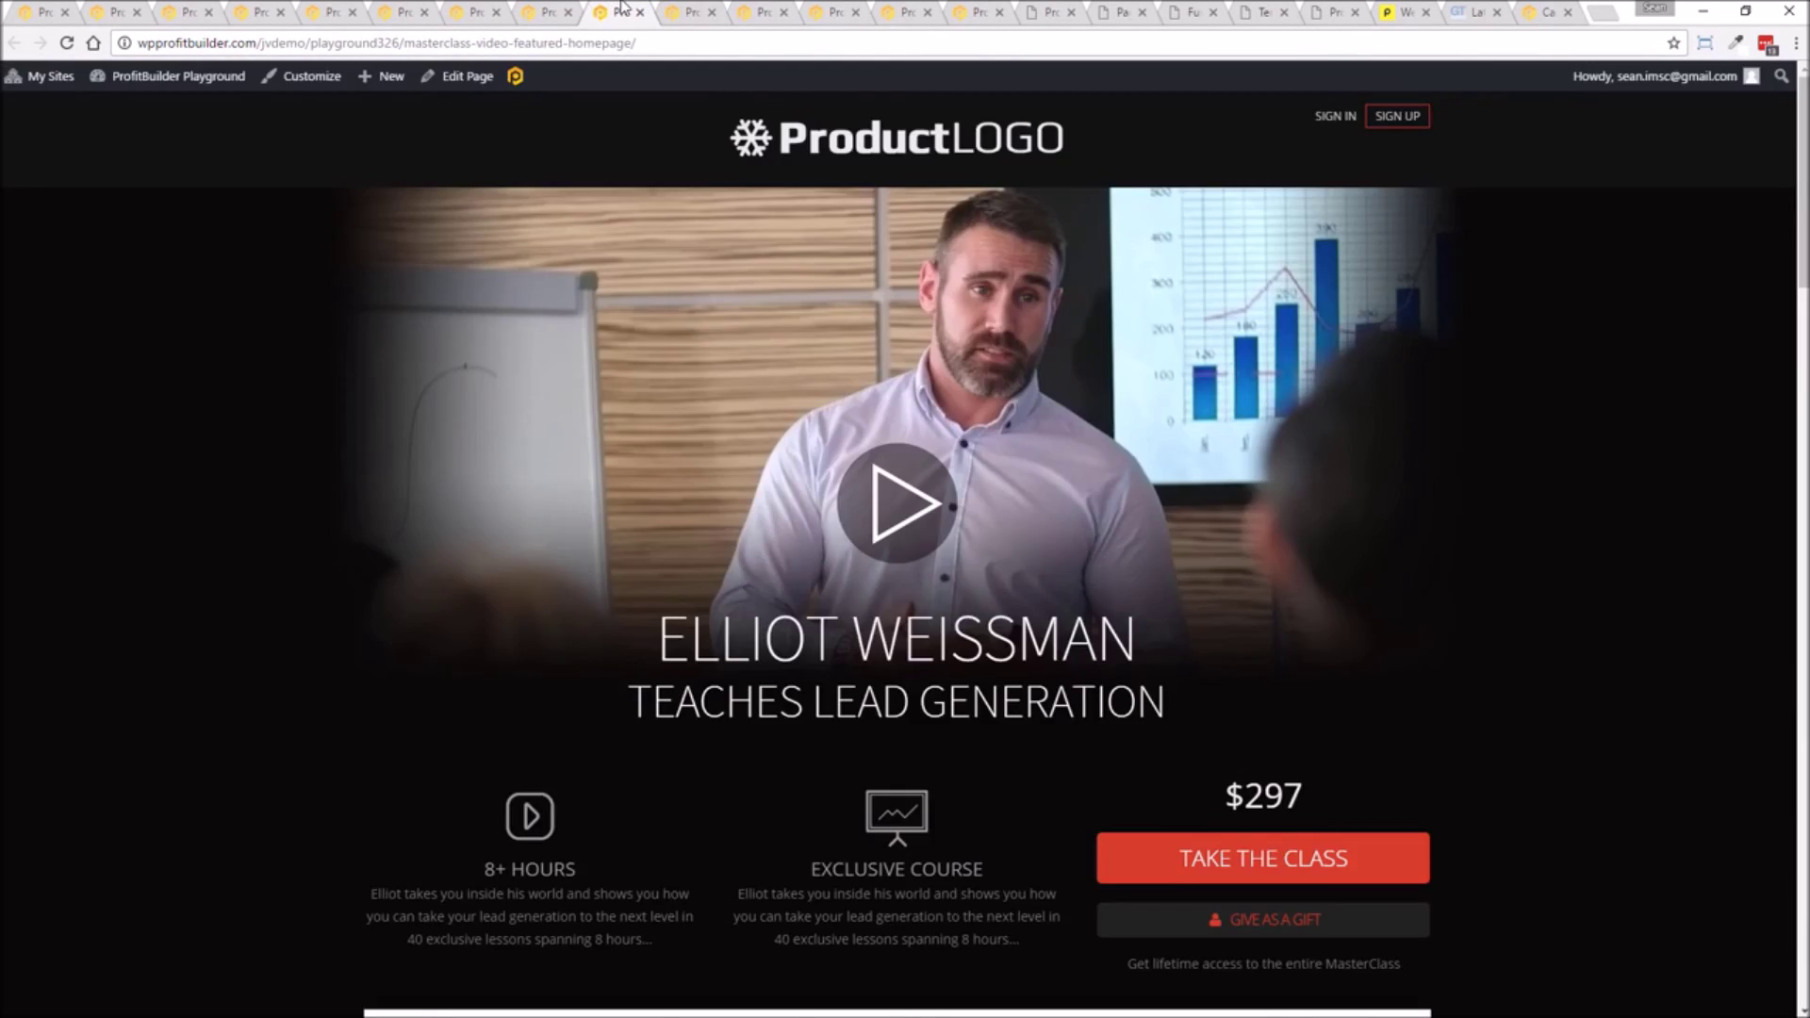
click(402, 17)
click(314, 17)
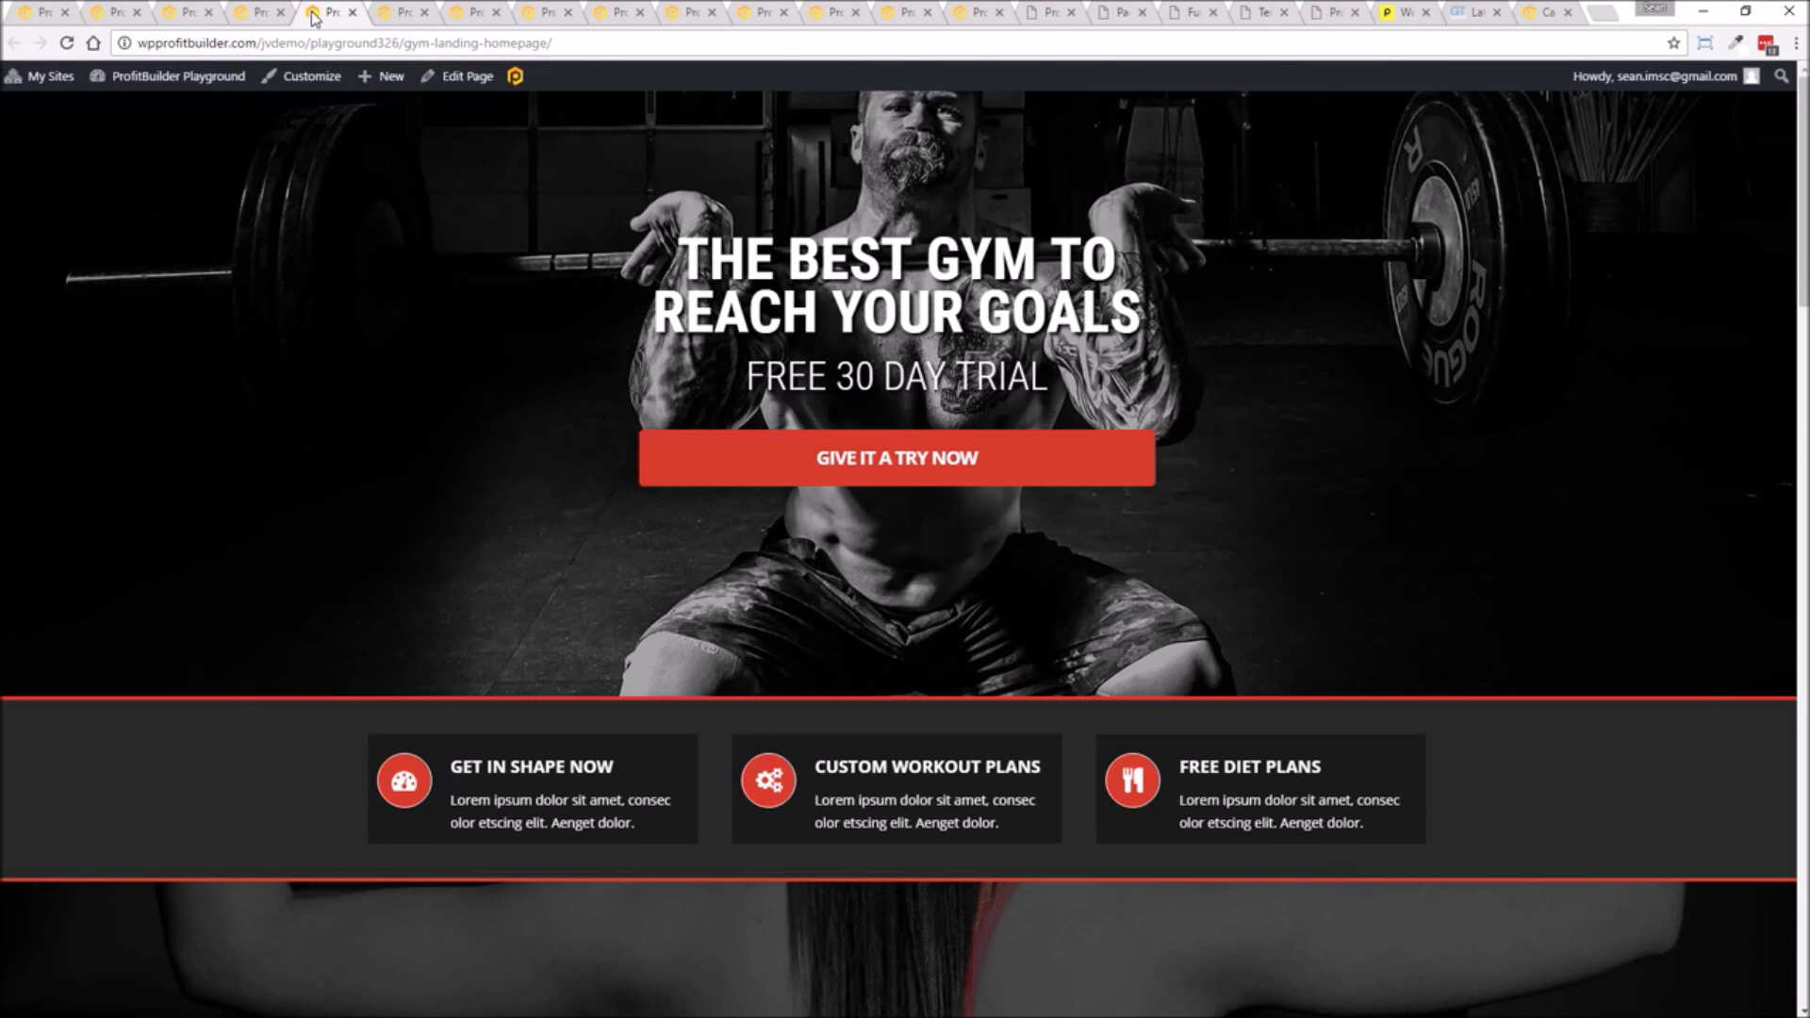
click(259, 13)
Open the settings of the FREE MASTER CLASS heading on the Authority Builder page in the page editor.
click(1050, 12)
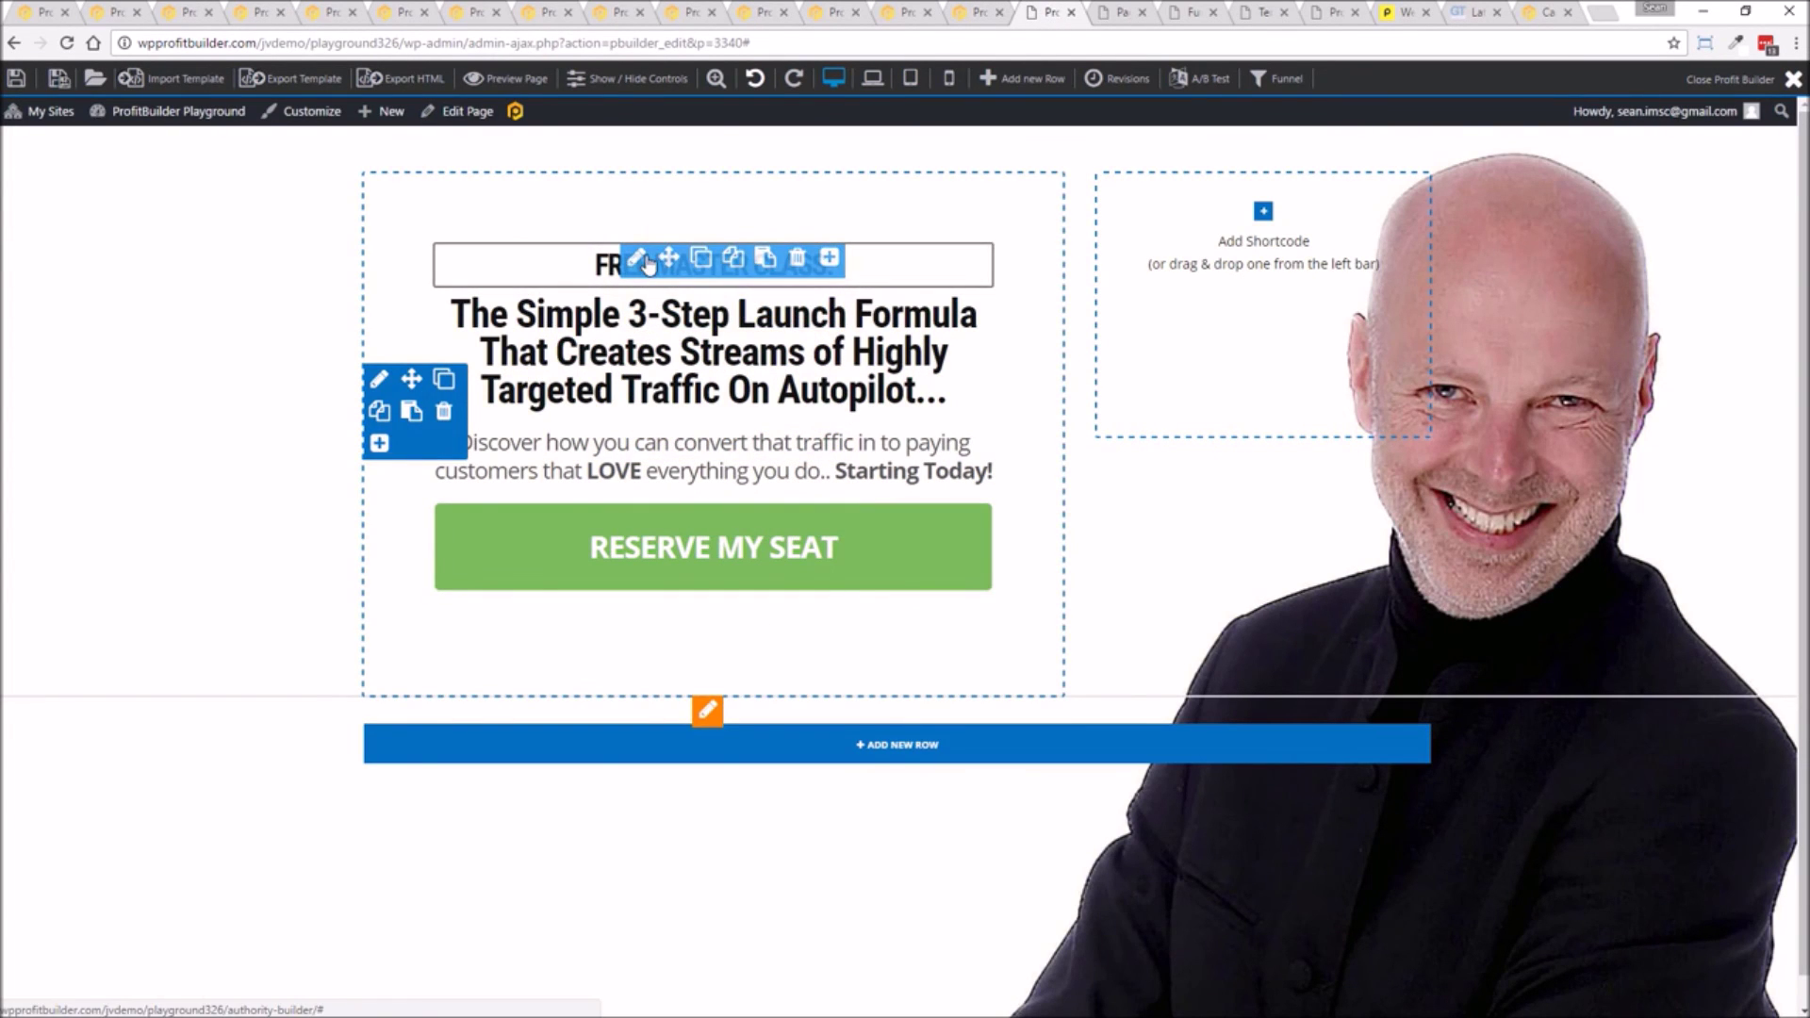
click(637, 258)
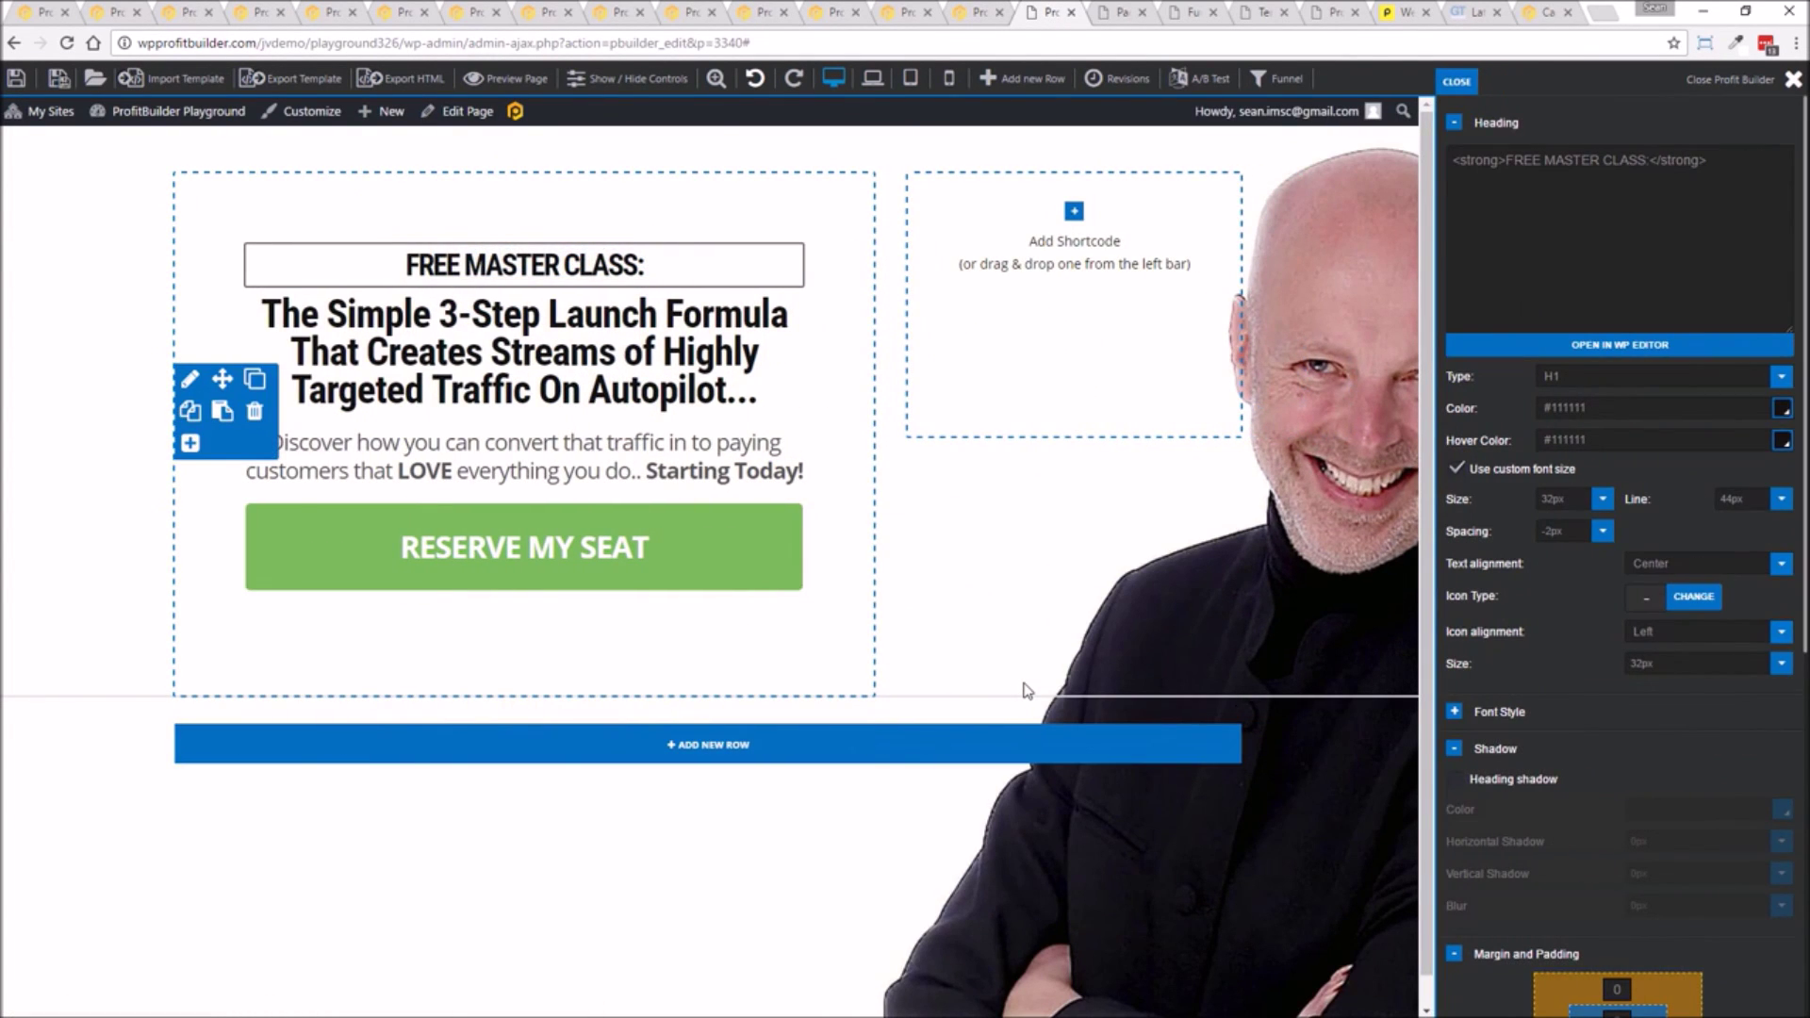